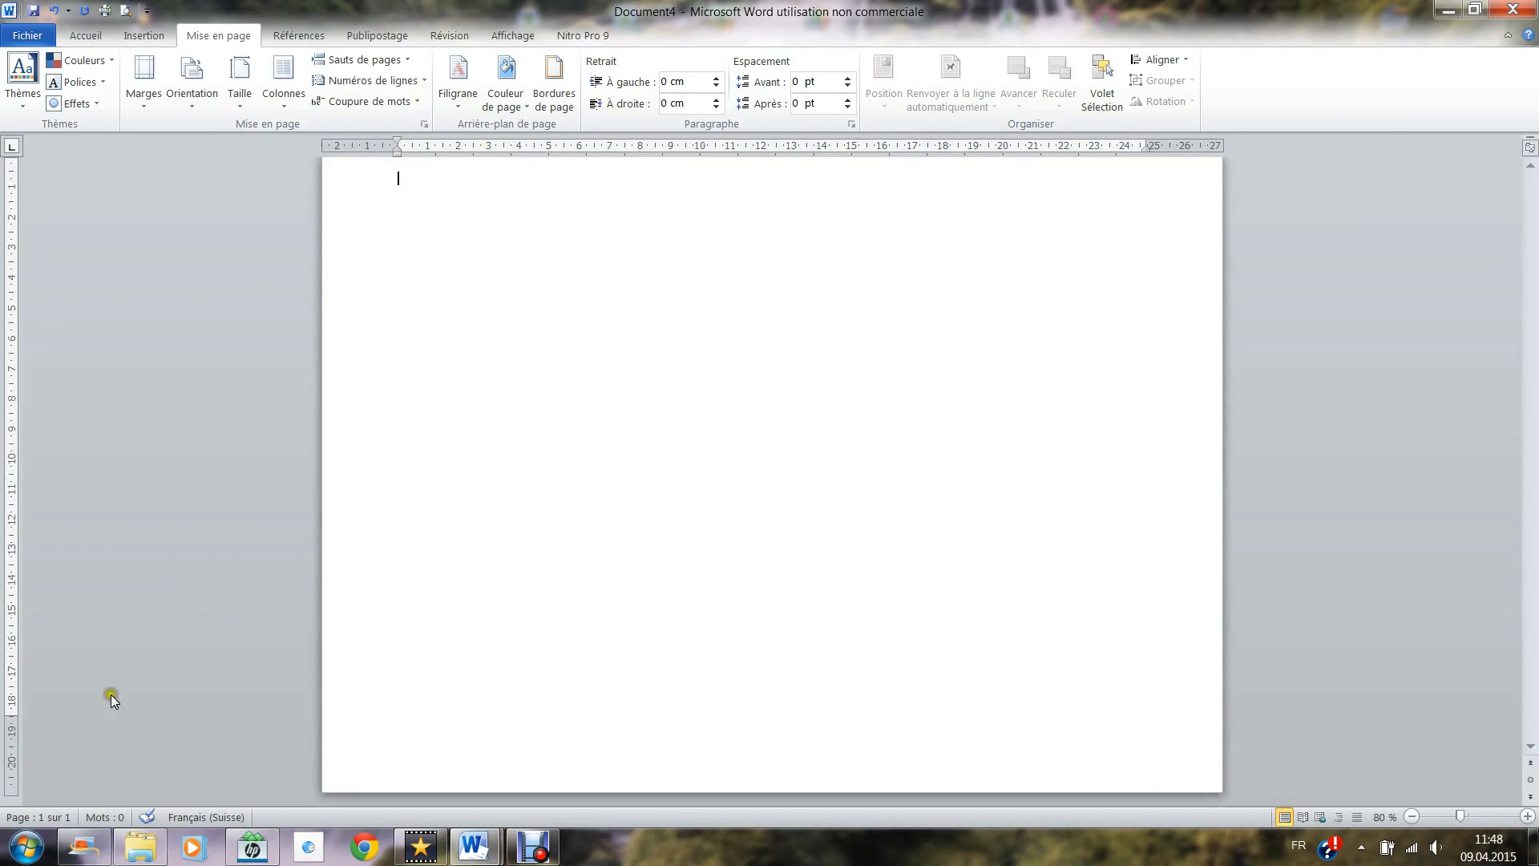
Reduce the bottom page margin to extend the usable height of the landscape page
left_click_drag(9, 713, 14, 815)
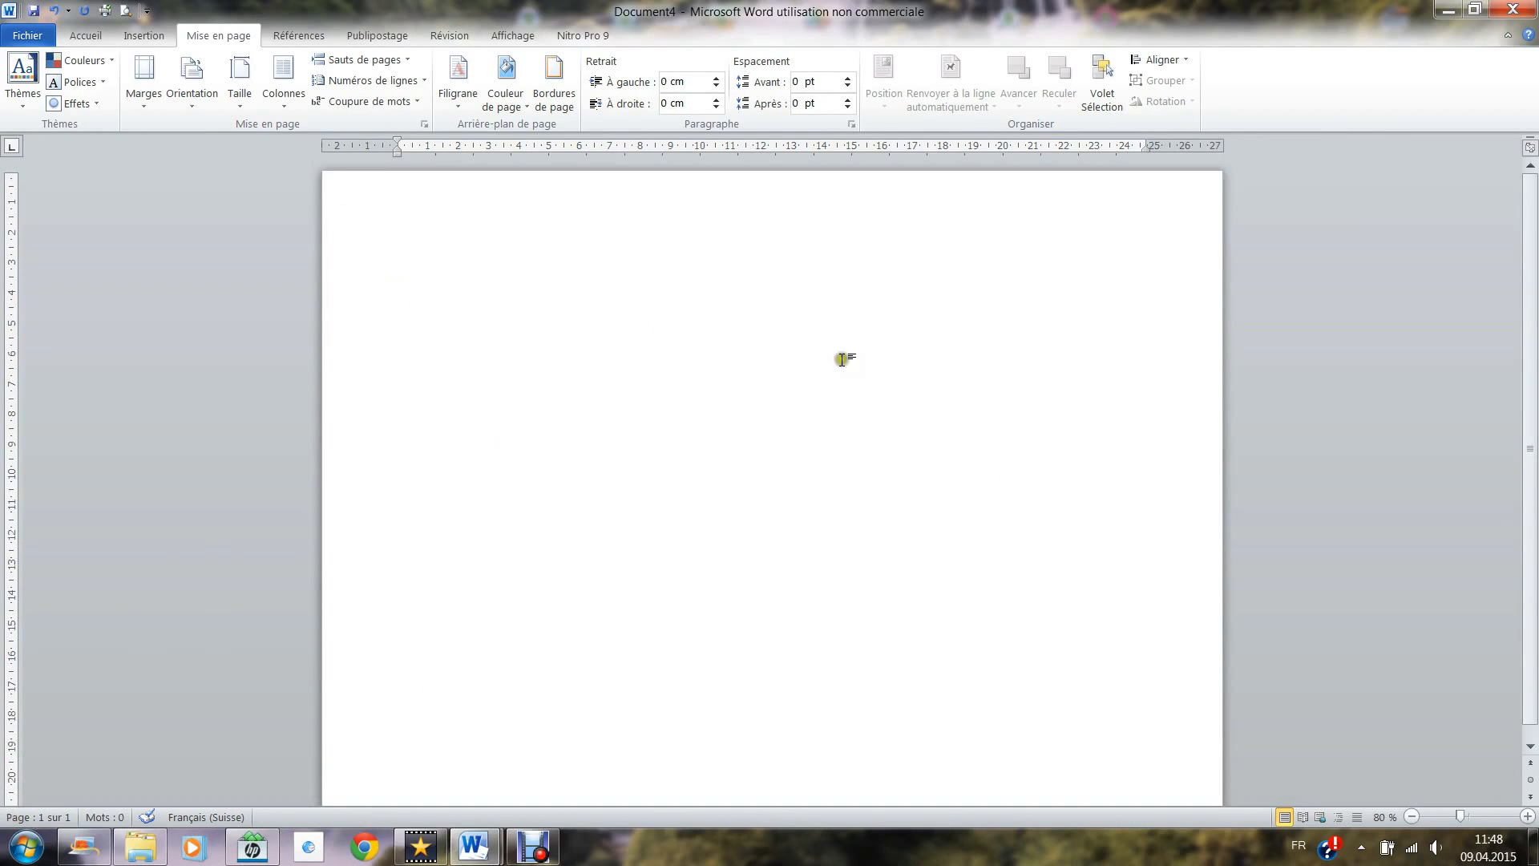
right_click(611, 450)
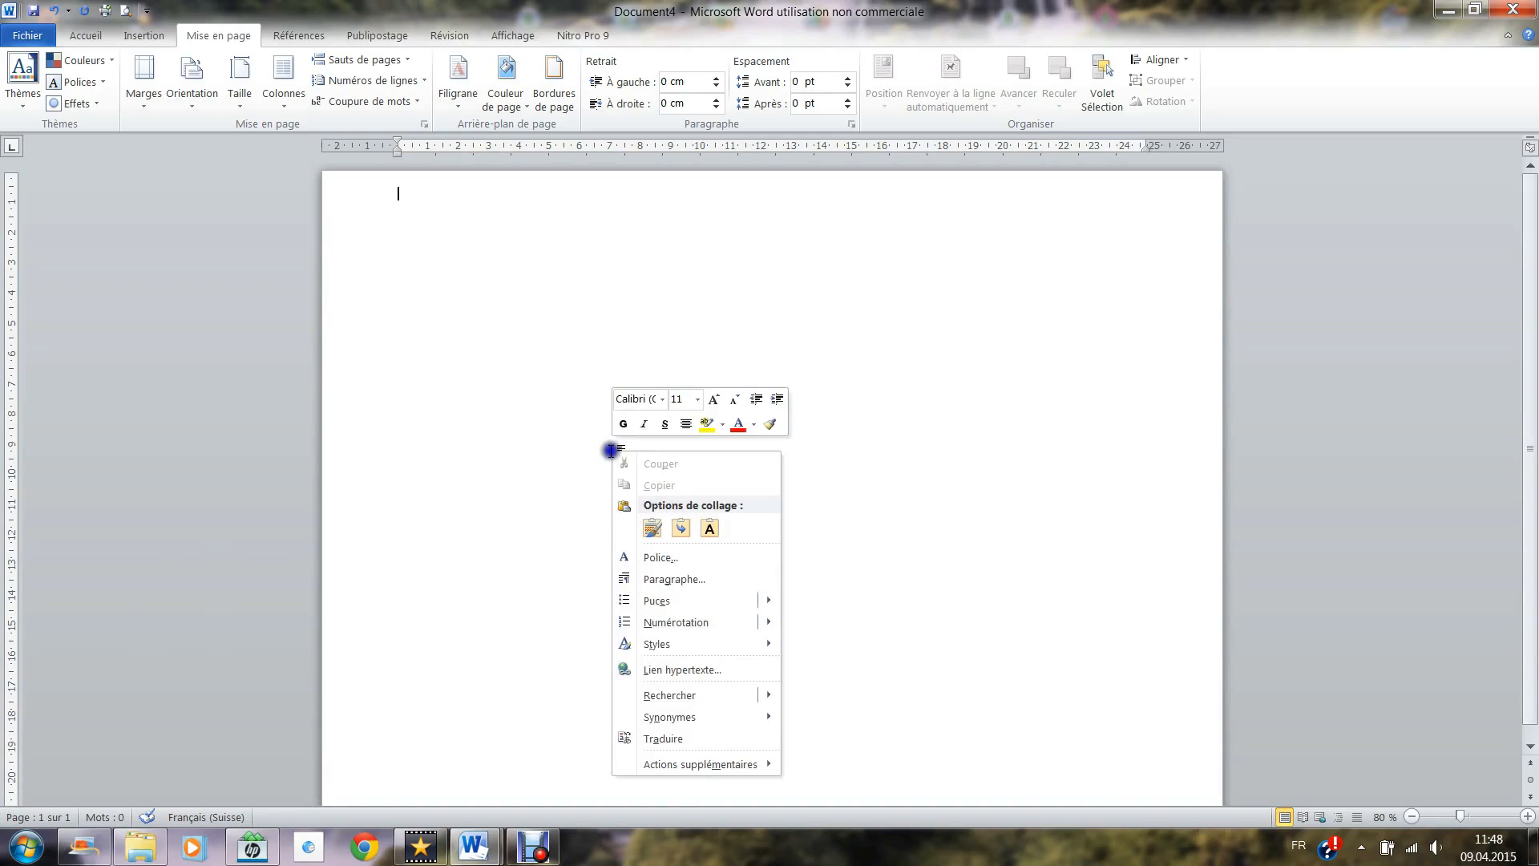
left_click(567, 411)
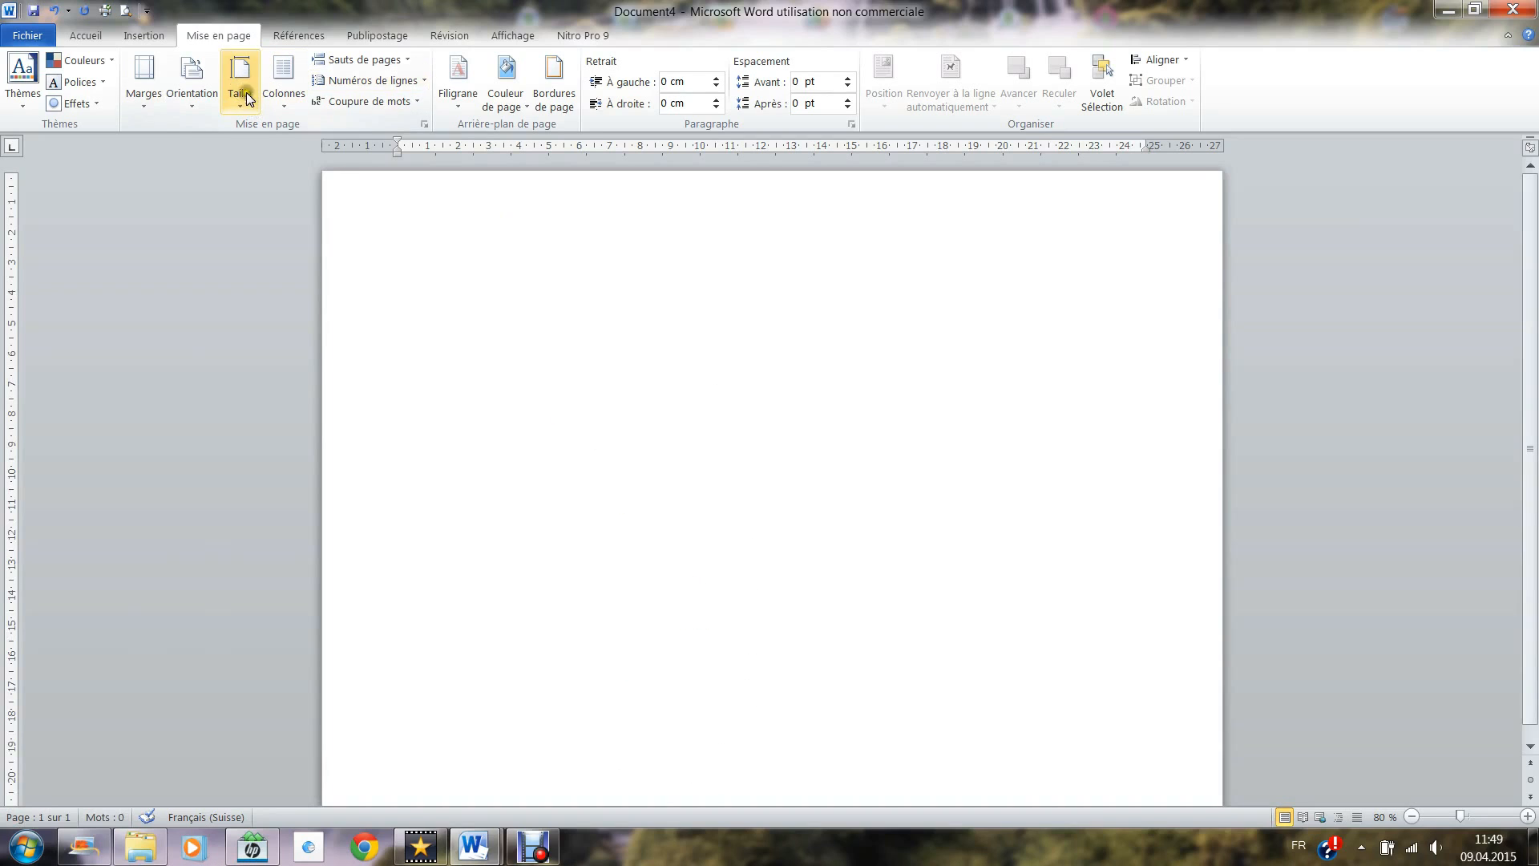
Insert a table with three columns and two rows on the blank page
left_click(143, 37)
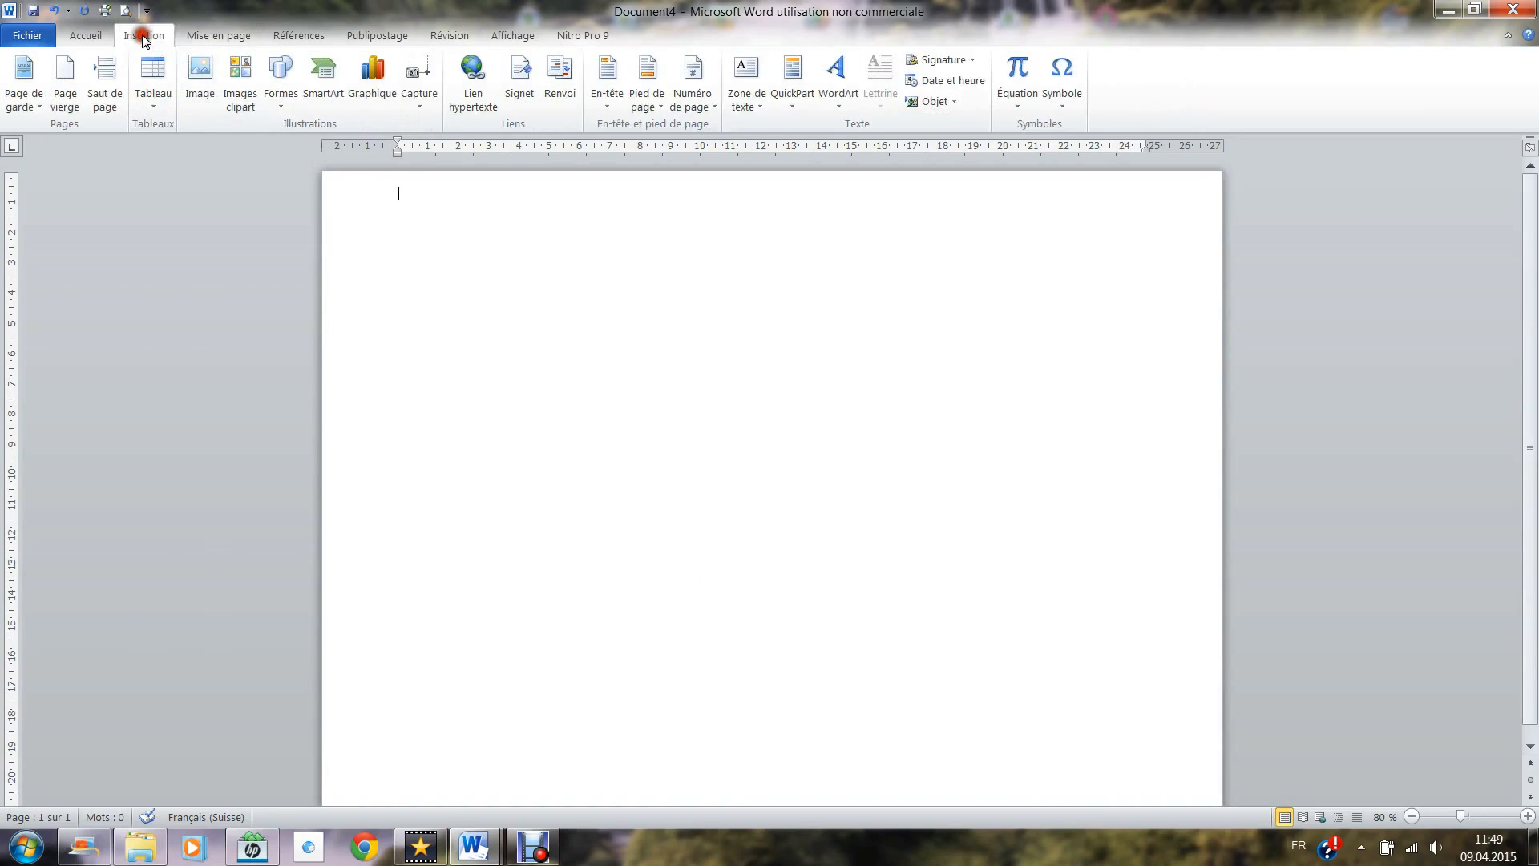
left_click(154, 80)
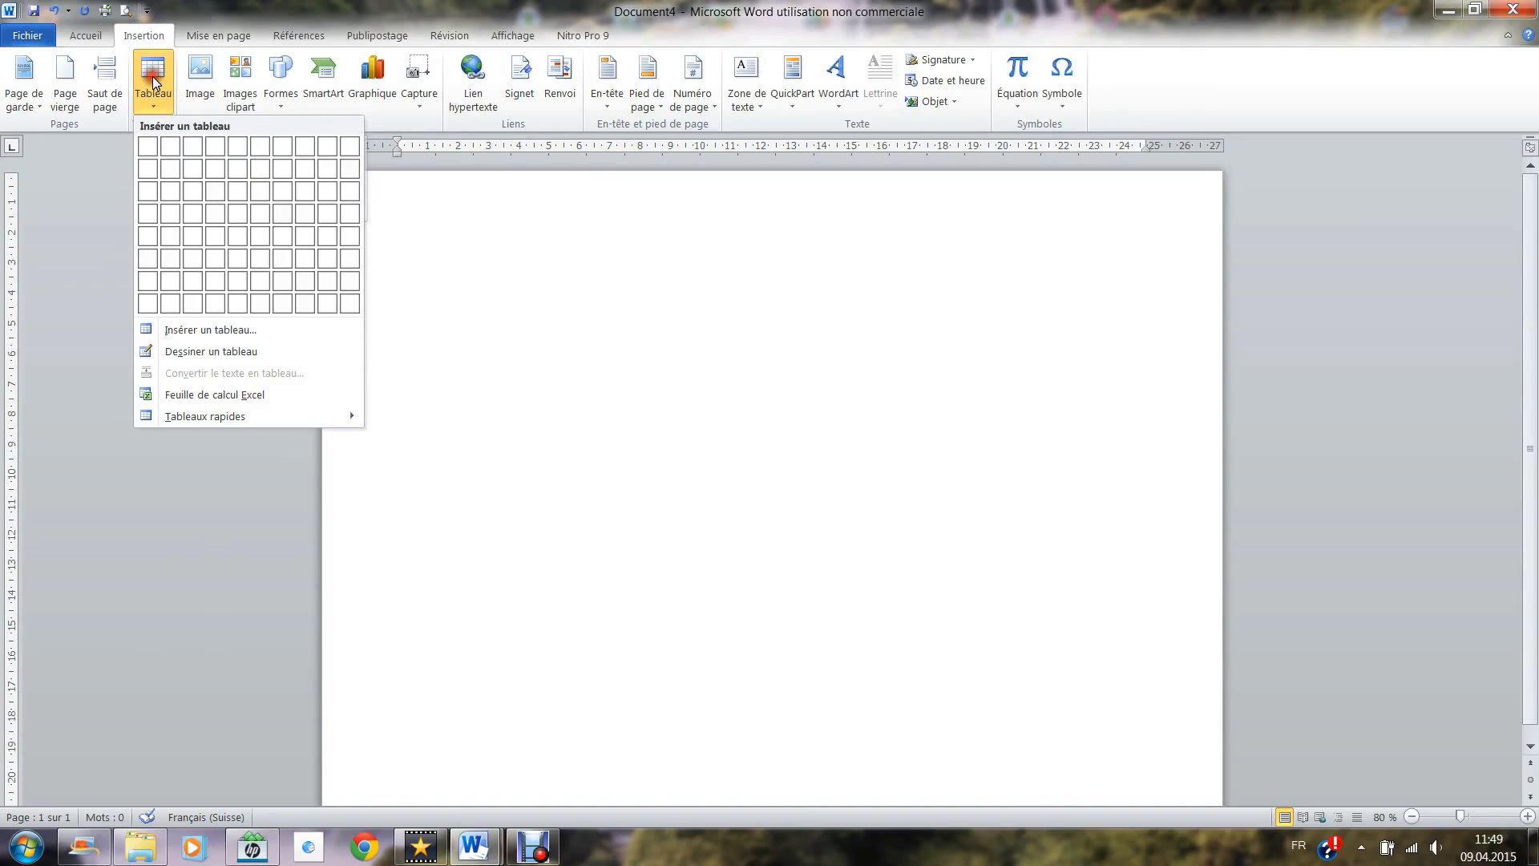
left_click(200, 172)
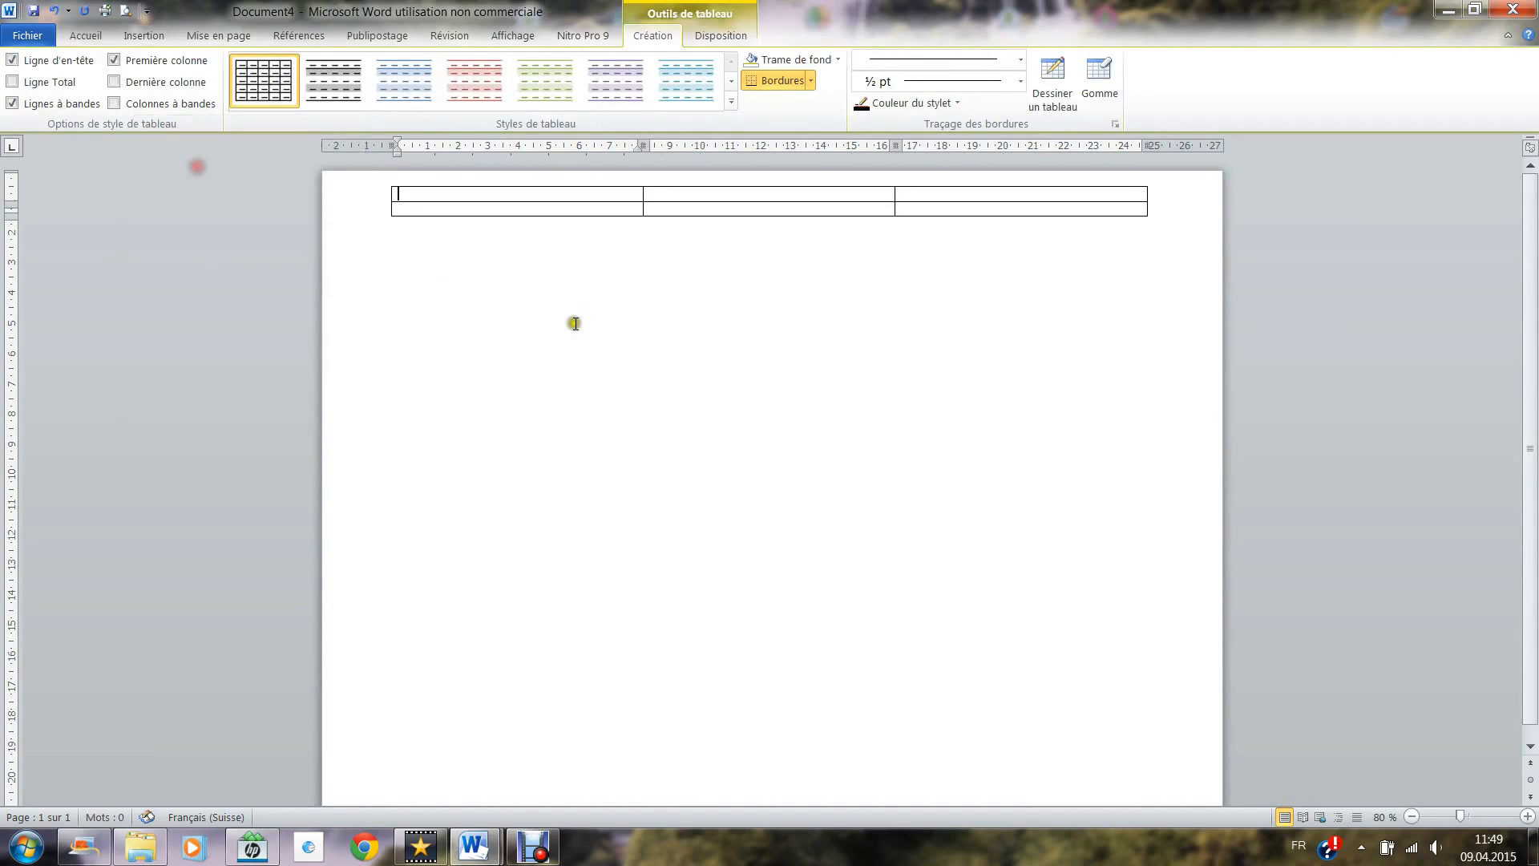
Turn off automatic resizing to fit contents in the options of the whole table
left_click(387, 184)
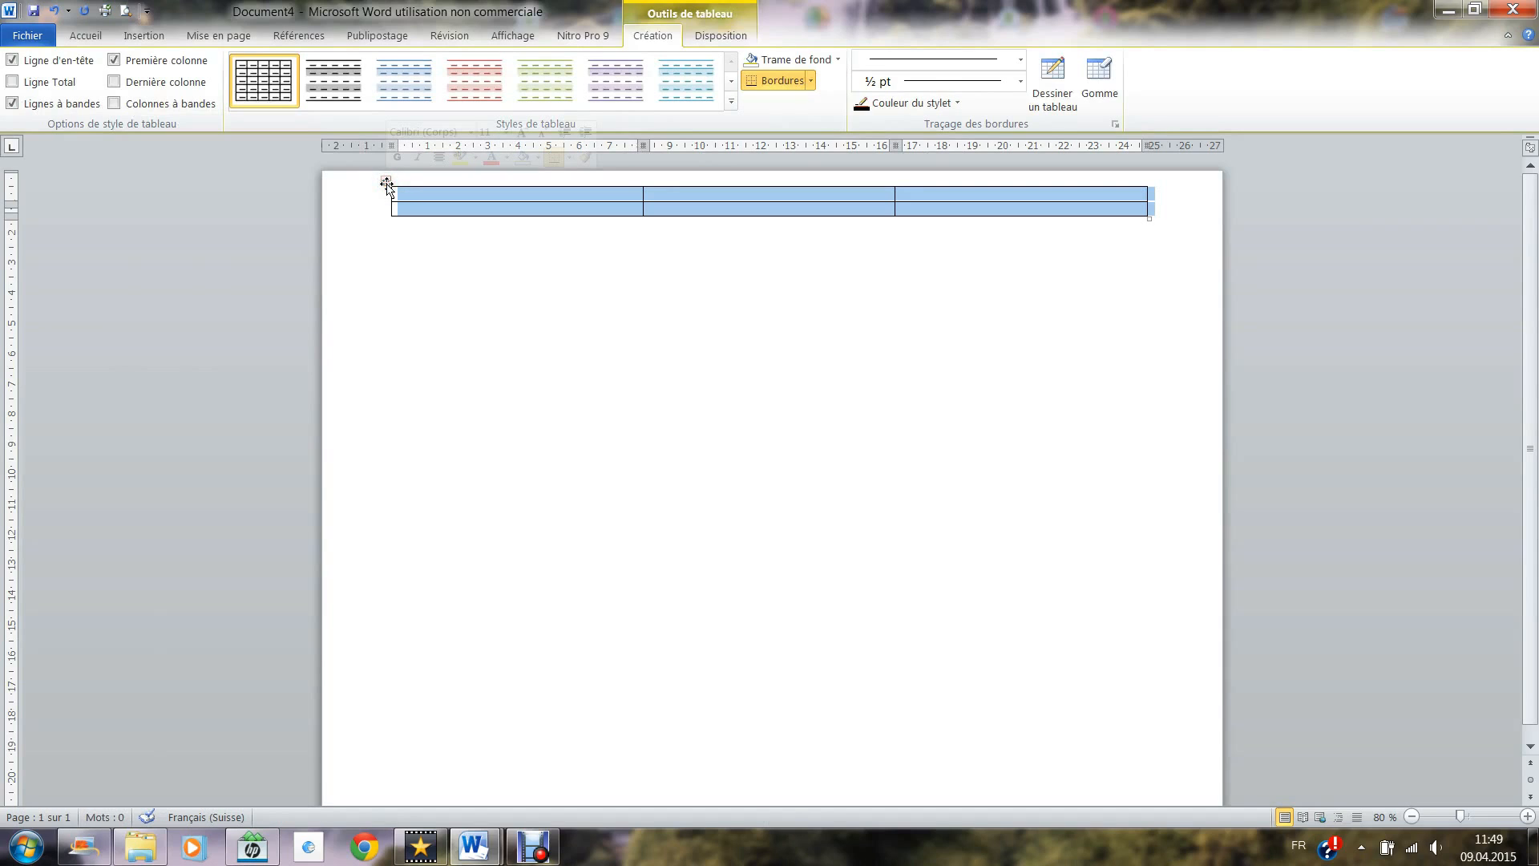
left_click(719, 35)
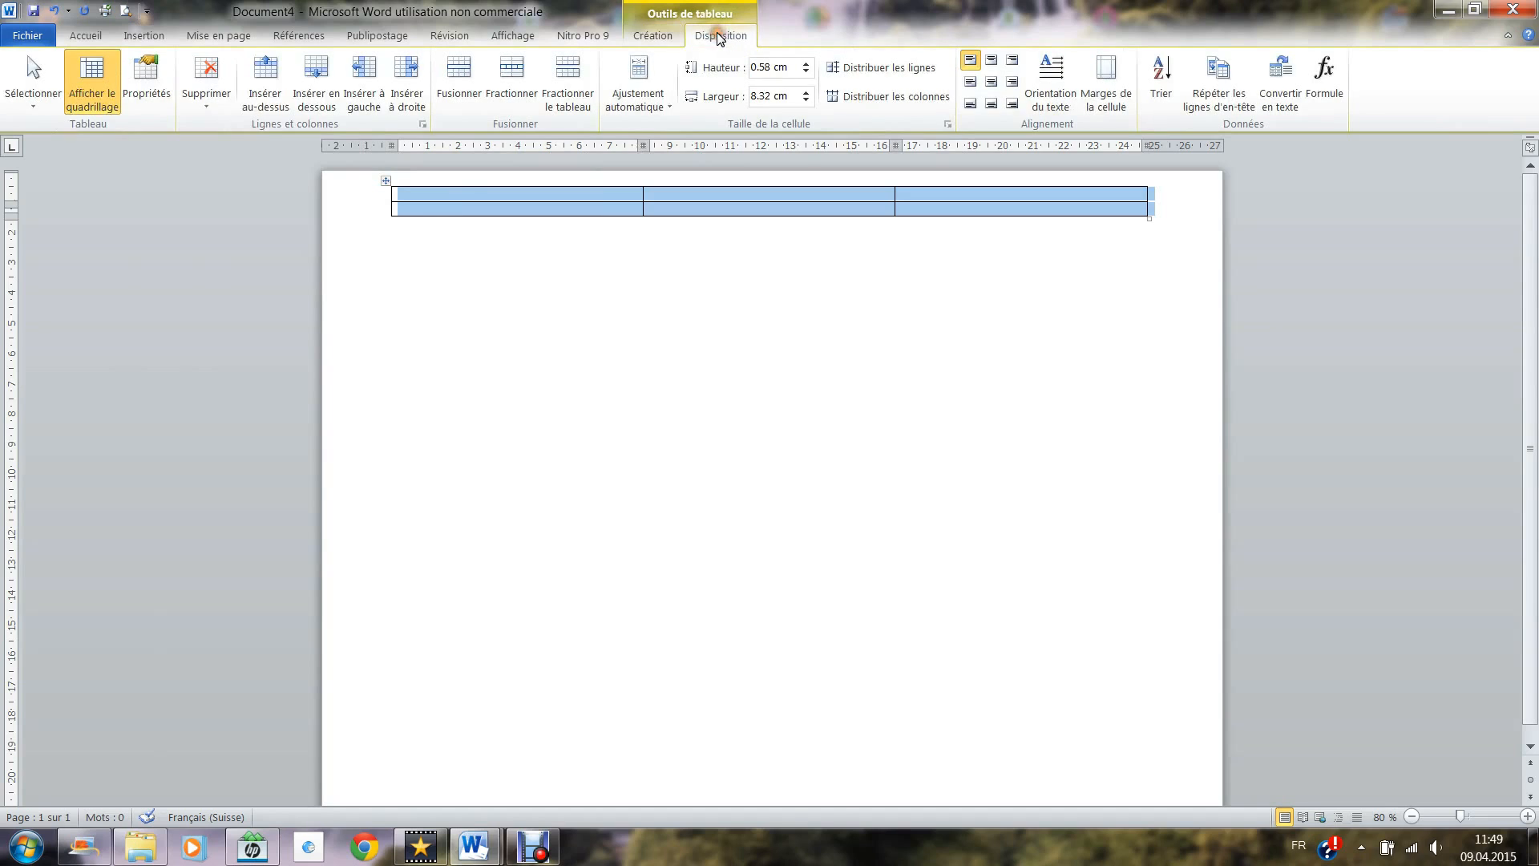
left_click(146, 82)
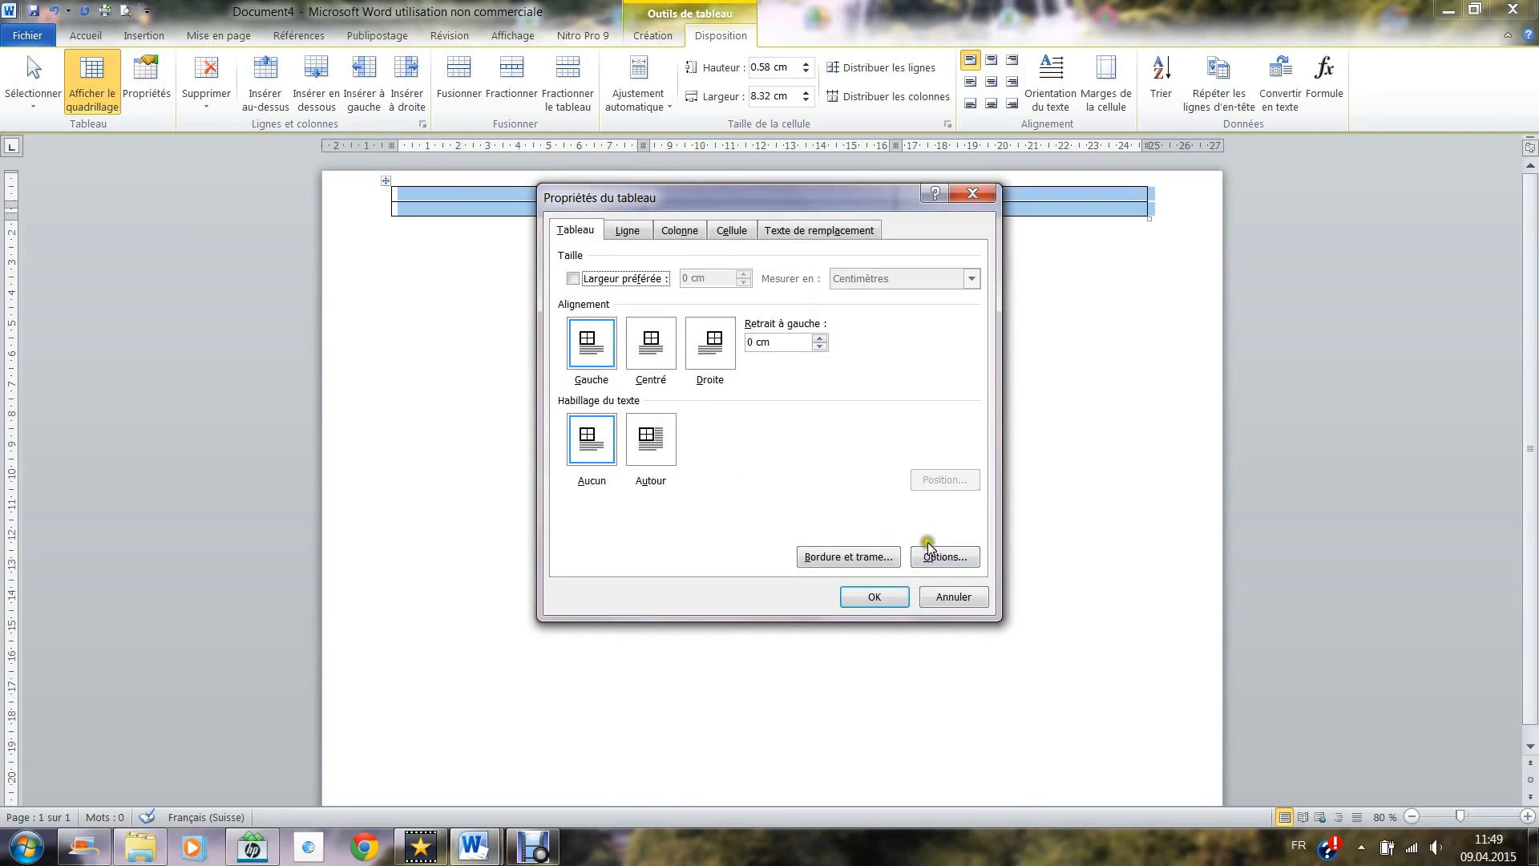
left_click(944, 557)
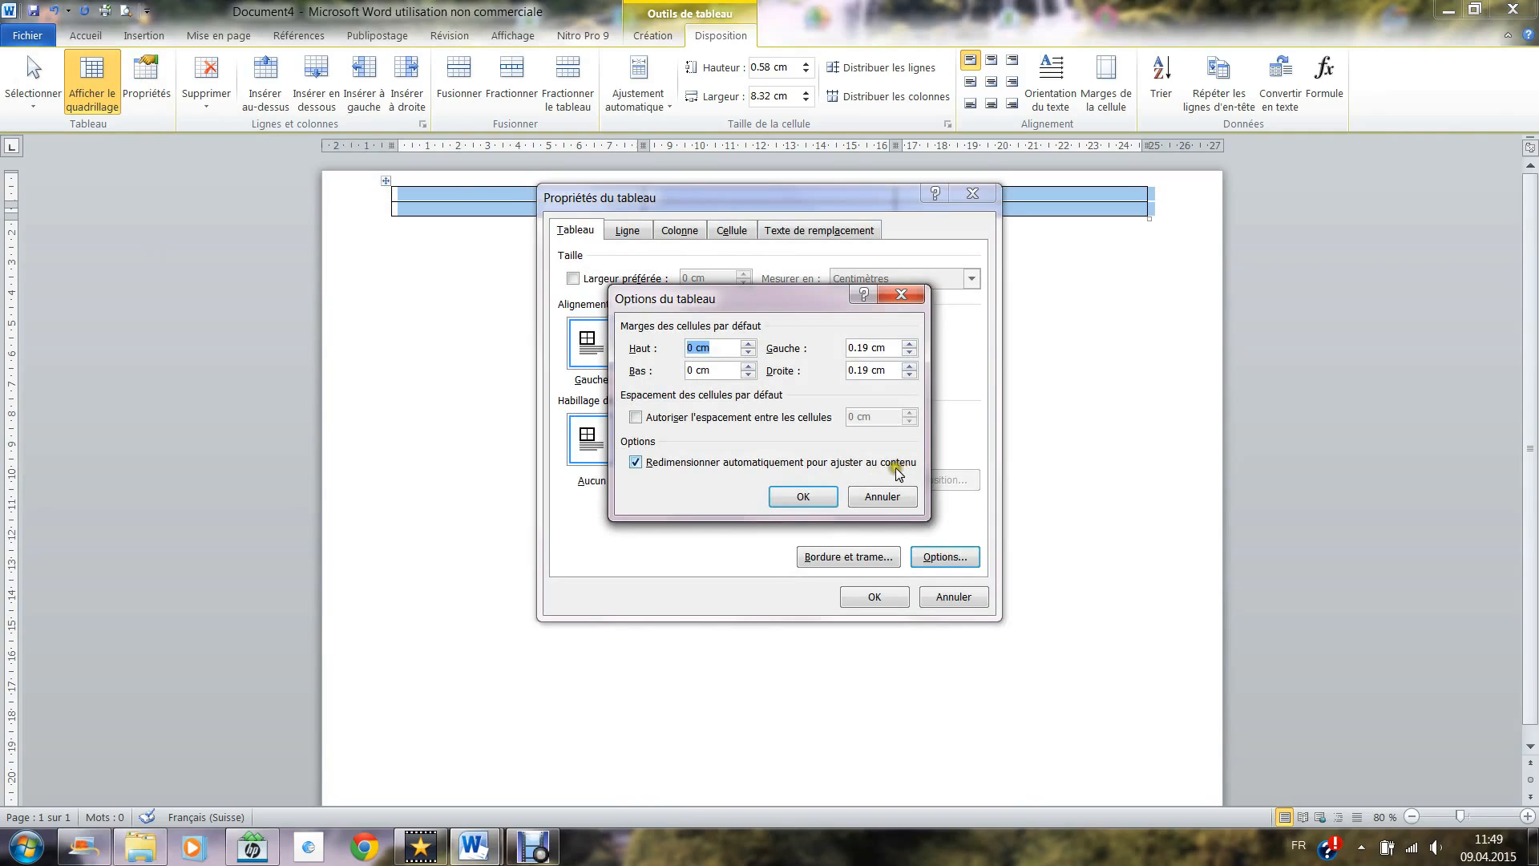
left_click(635, 463)
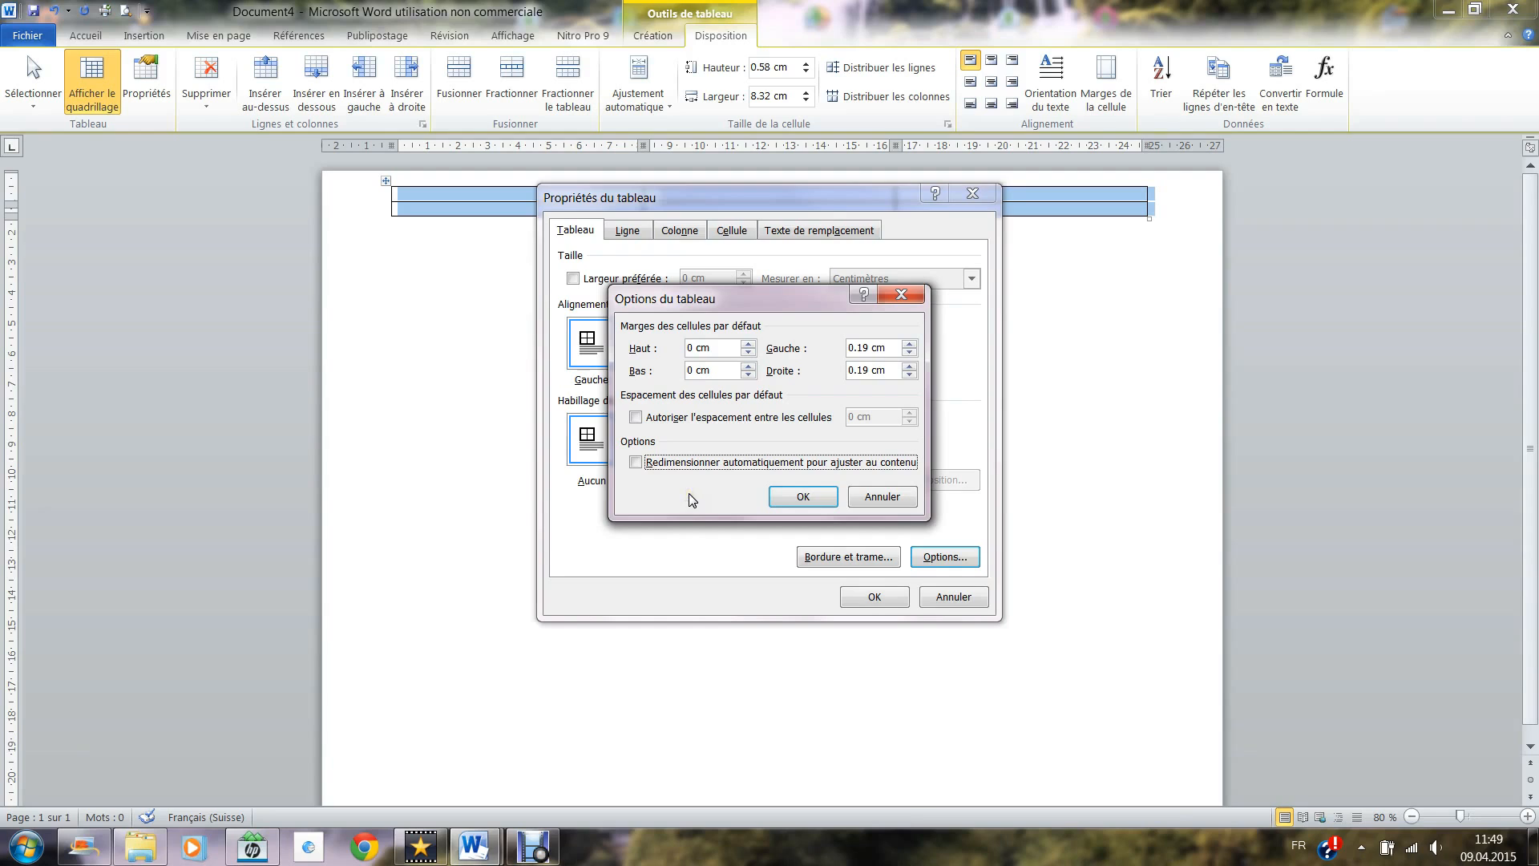
left_click(799, 499)
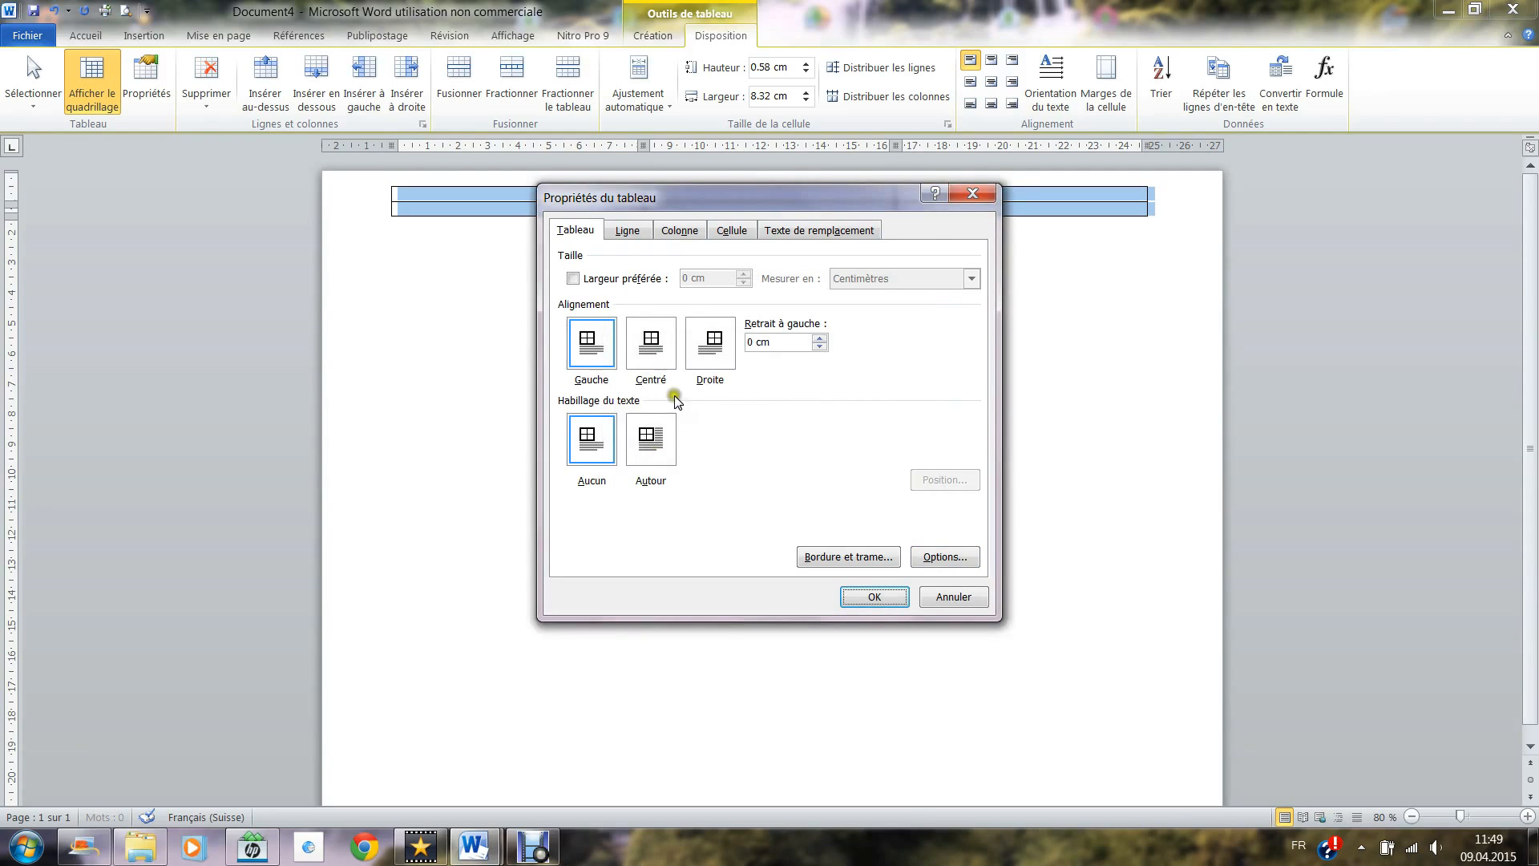
Specify a row height of 10 cm for both rows and make it fixed (Fixe)
left_click(627, 232)
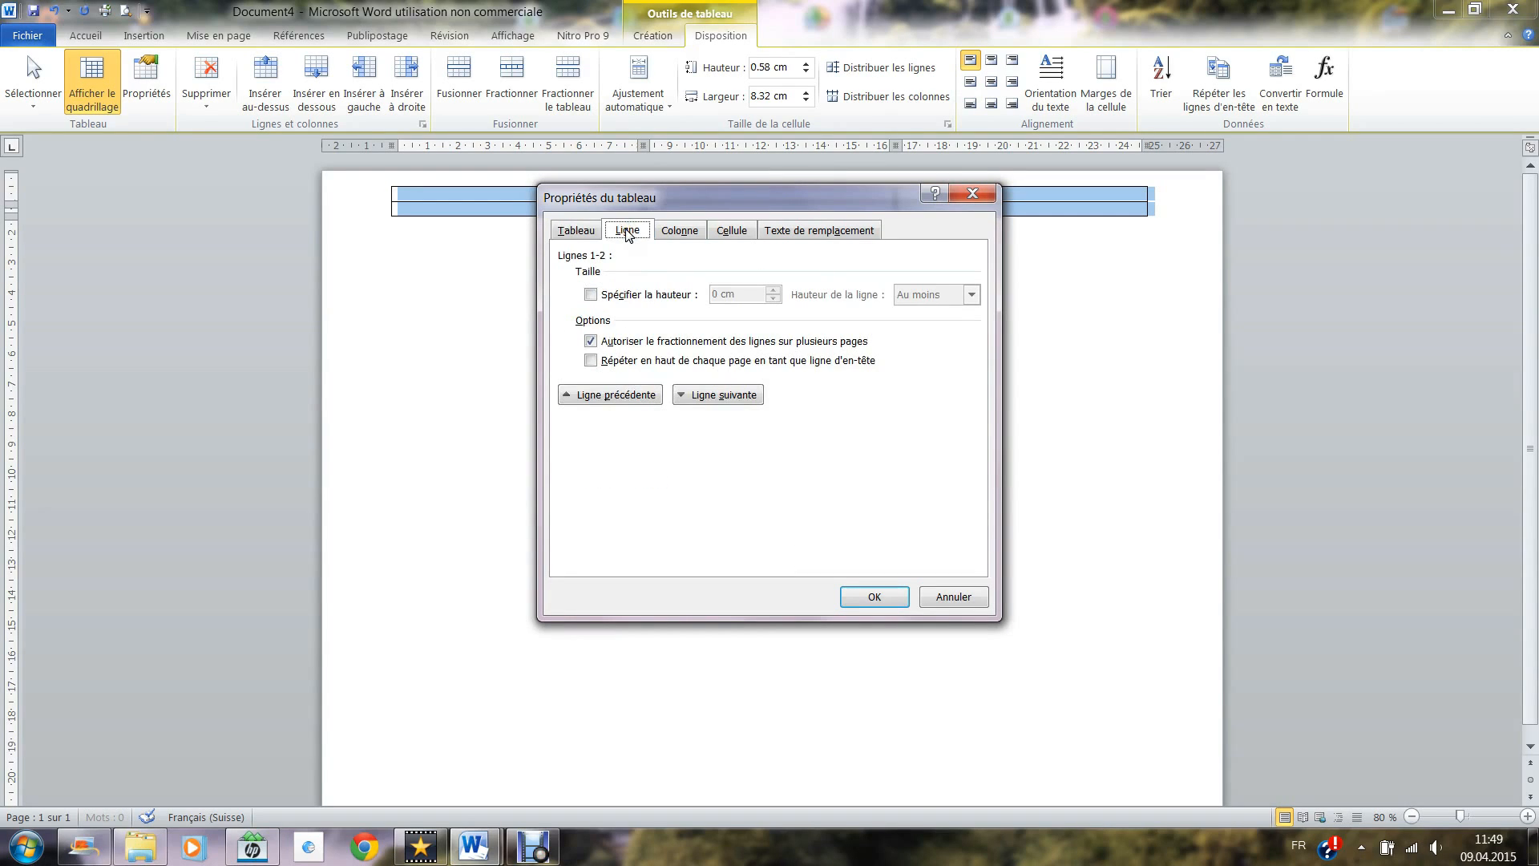
left_click(591, 295)
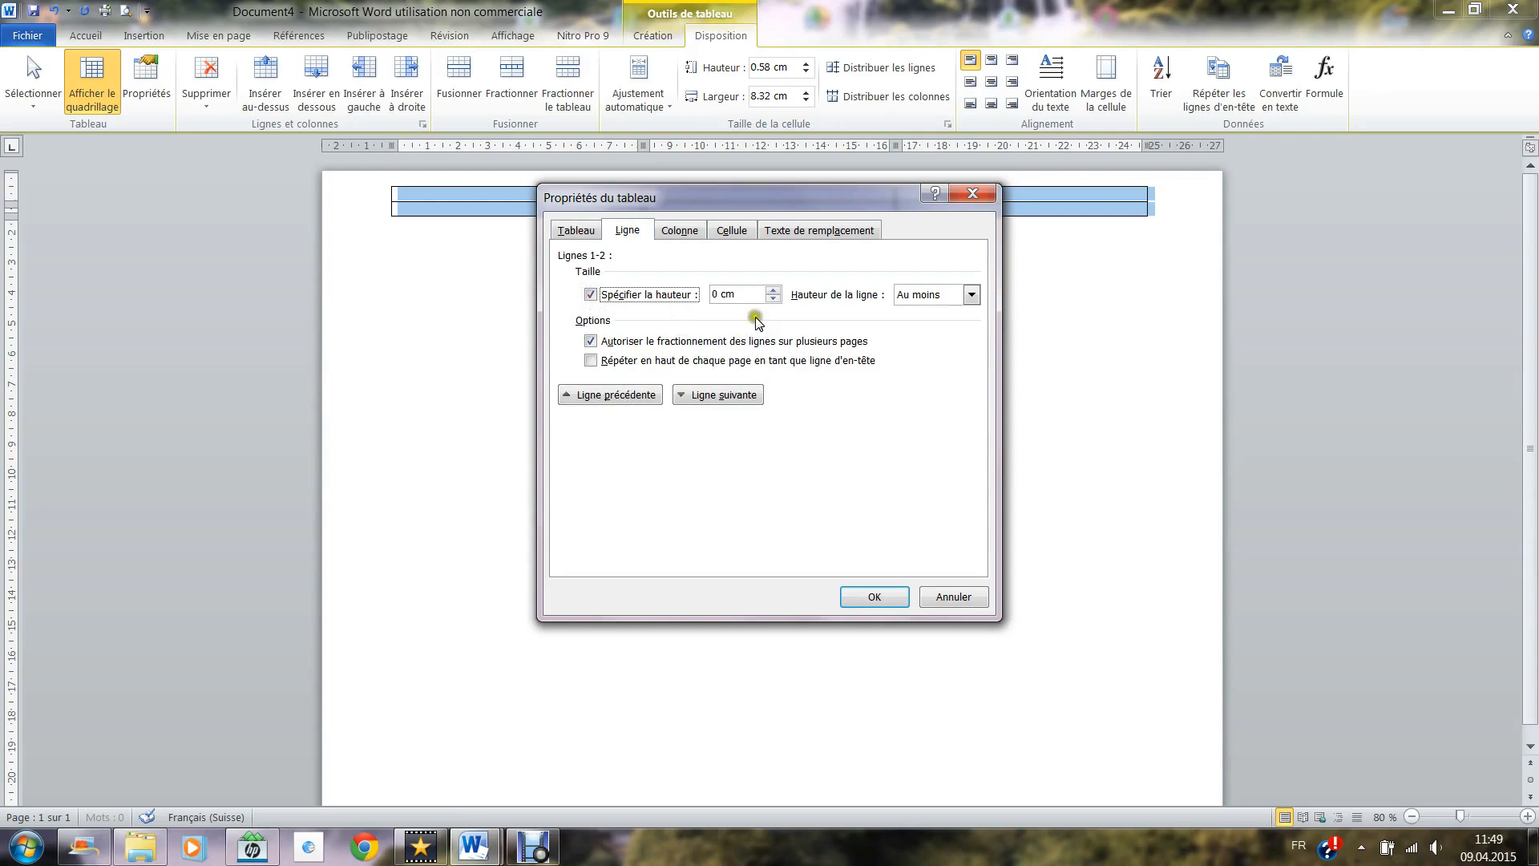
left_click_drag(717, 294, 705, 300)
left_click(971, 294)
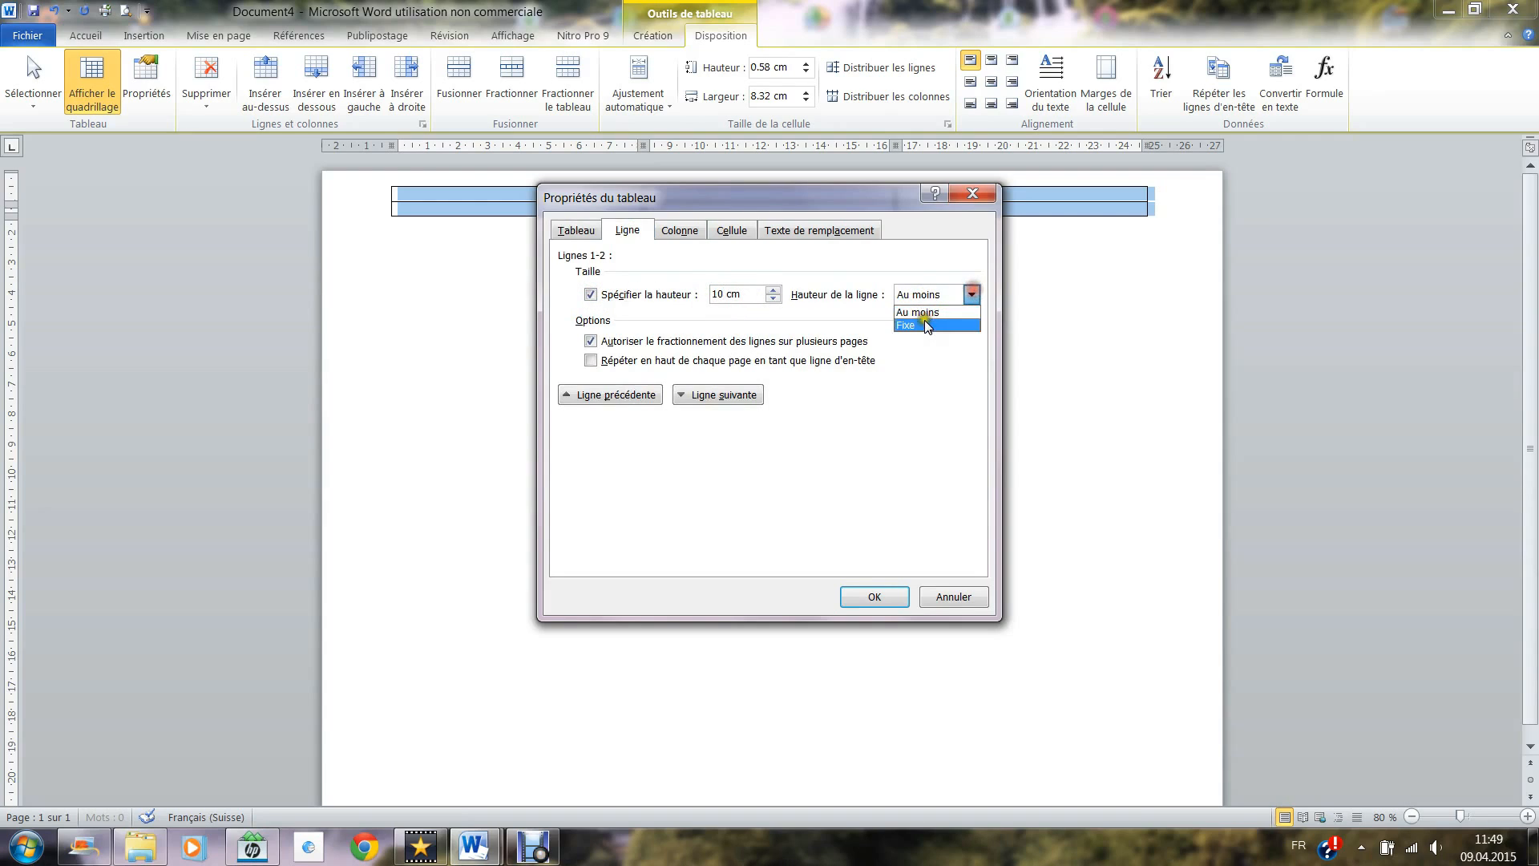
left_click(930, 328)
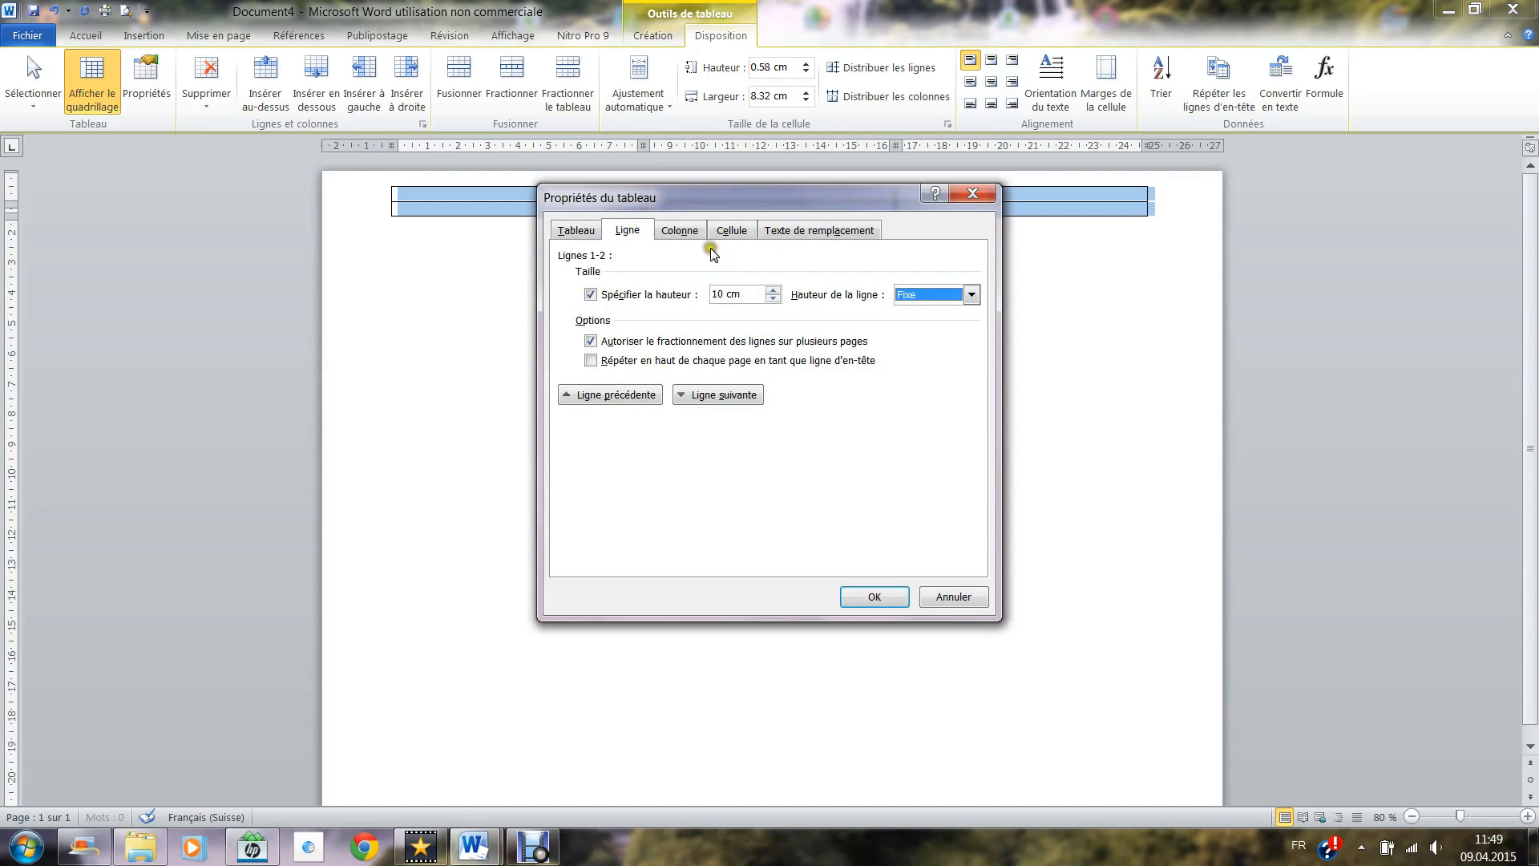
Set the preferred width of all three columns to 7.5 cm and apply the table properties
left_click(683, 230)
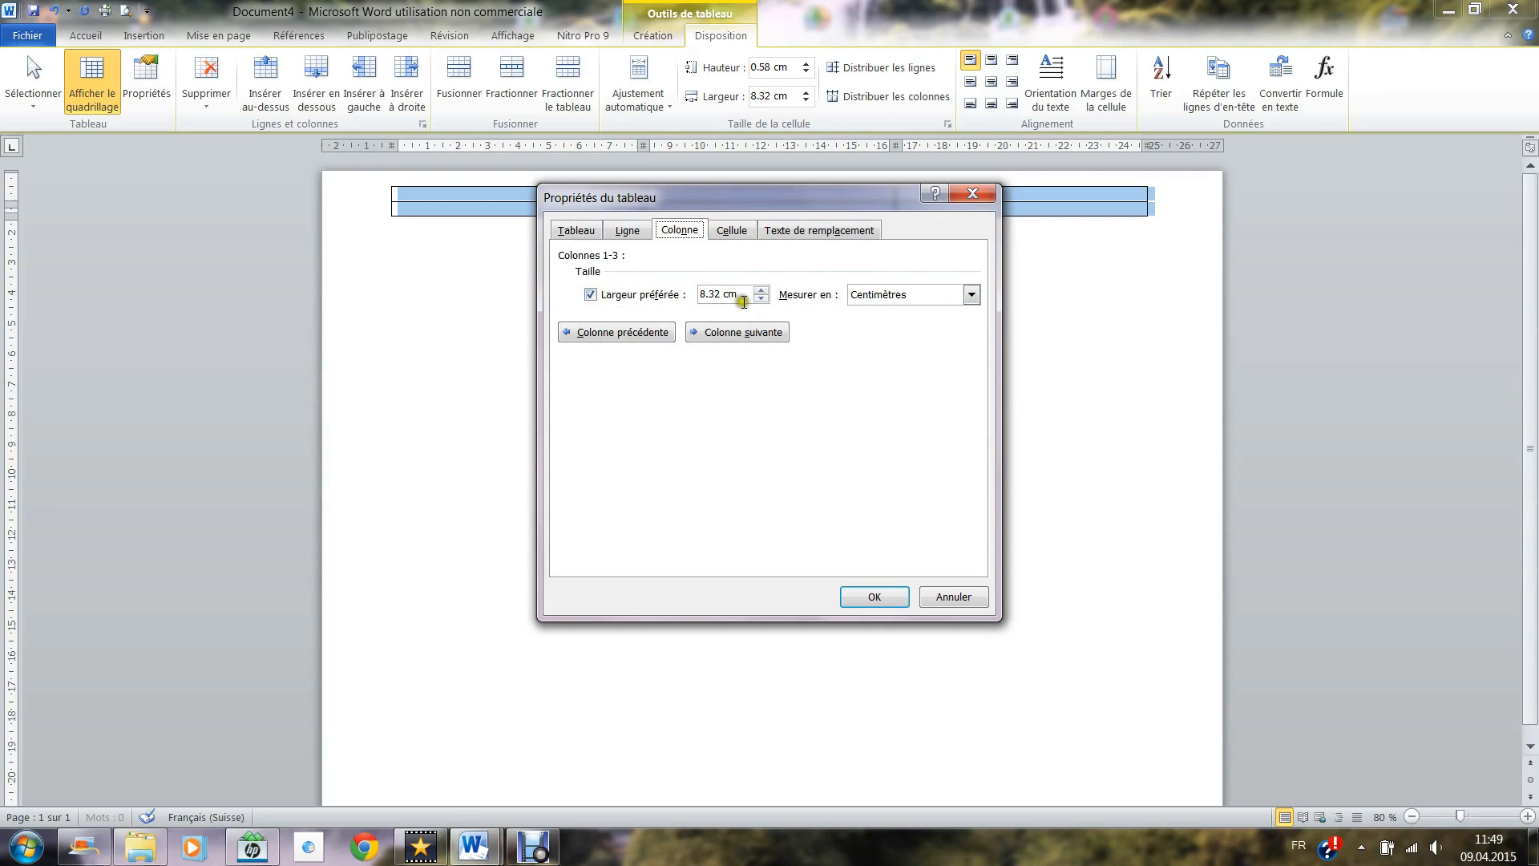
left_click_drag(719, 292, 691, 292)
left_click(874, 596)
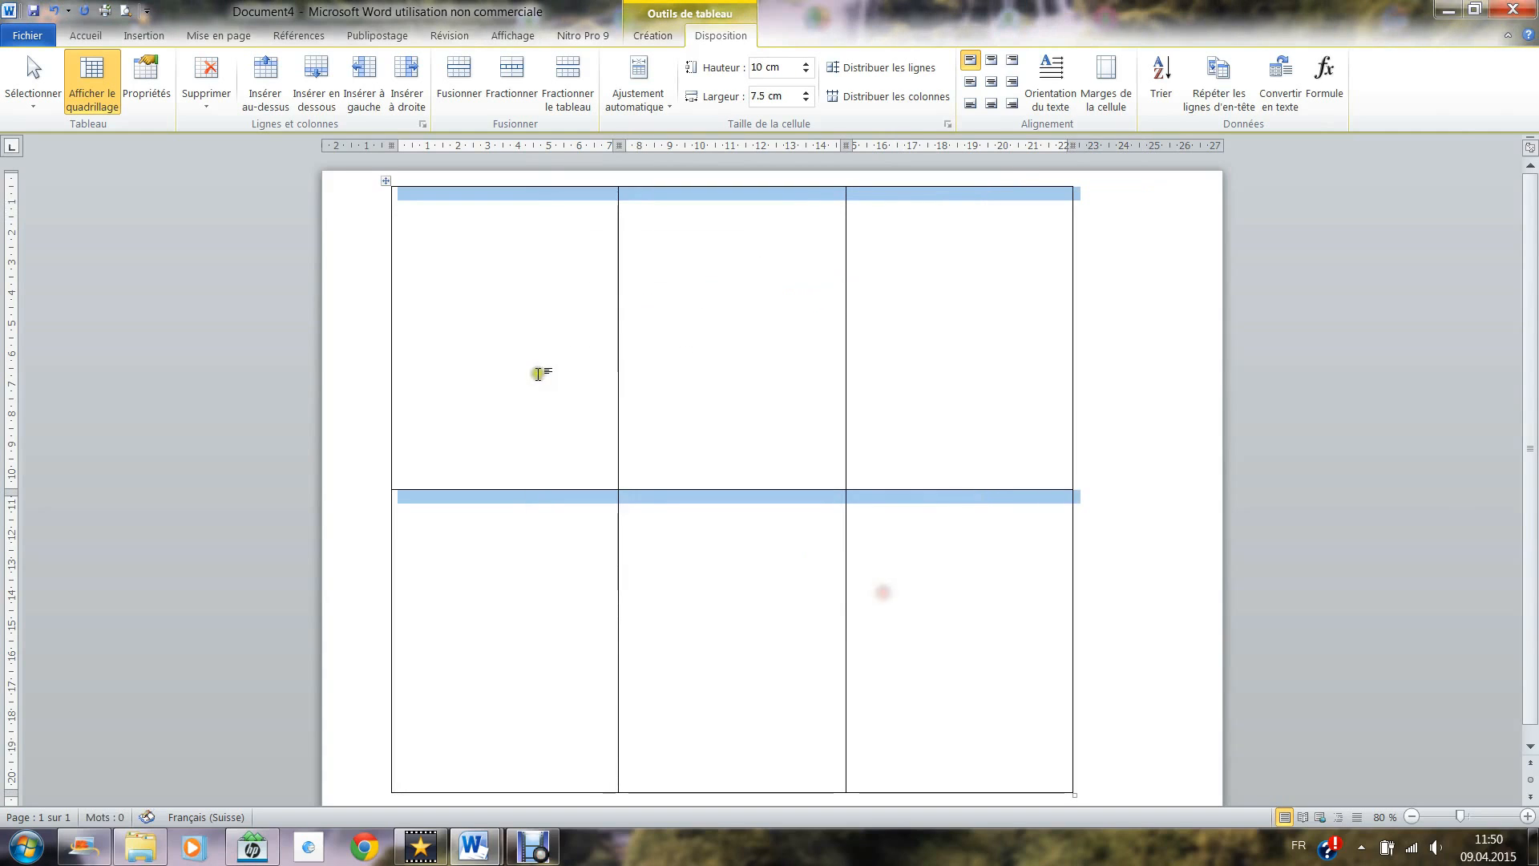
left_click(1000, 392)
scroll(994, 397, "down", 1)
scroll(940, 536, "up", 1)
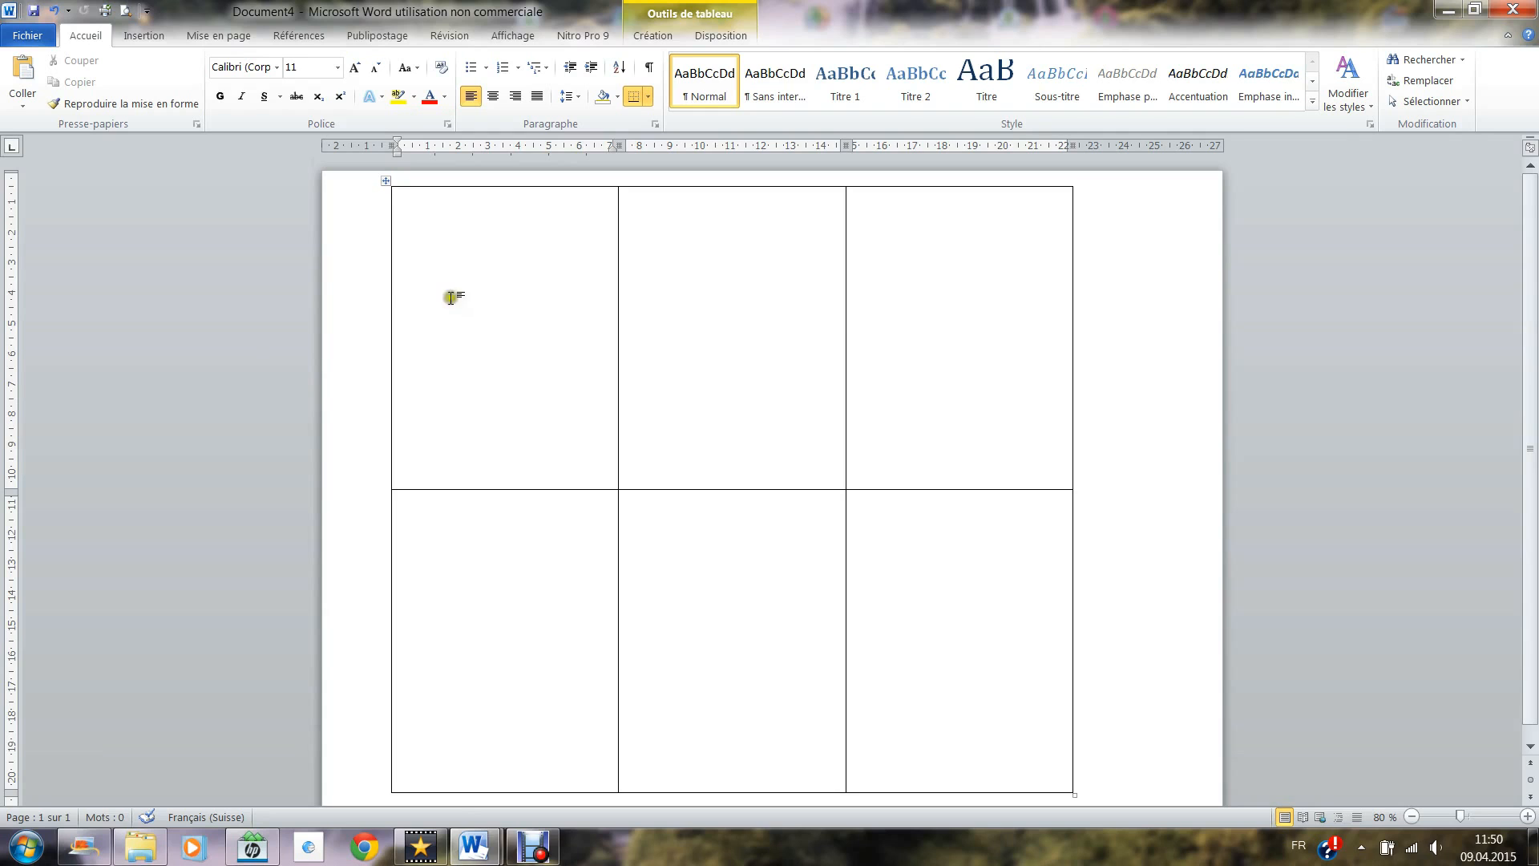
Insert the picture "fraises" from the Images library into the first cell of the upper row
left_click(144, 36)
left_click(191, 80)
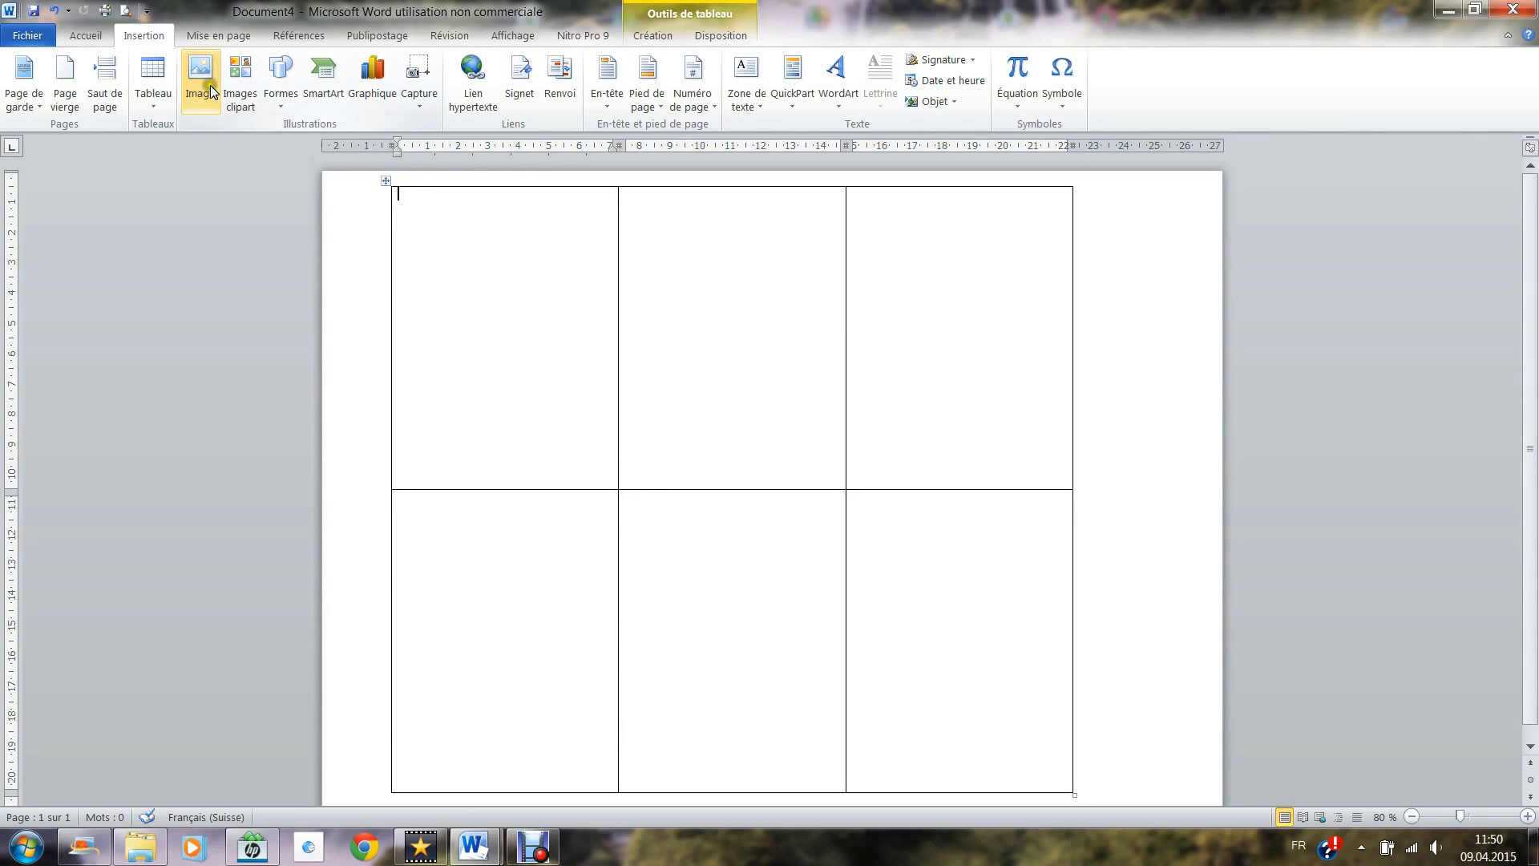
left_click_drag(742, 301, 746, 233)
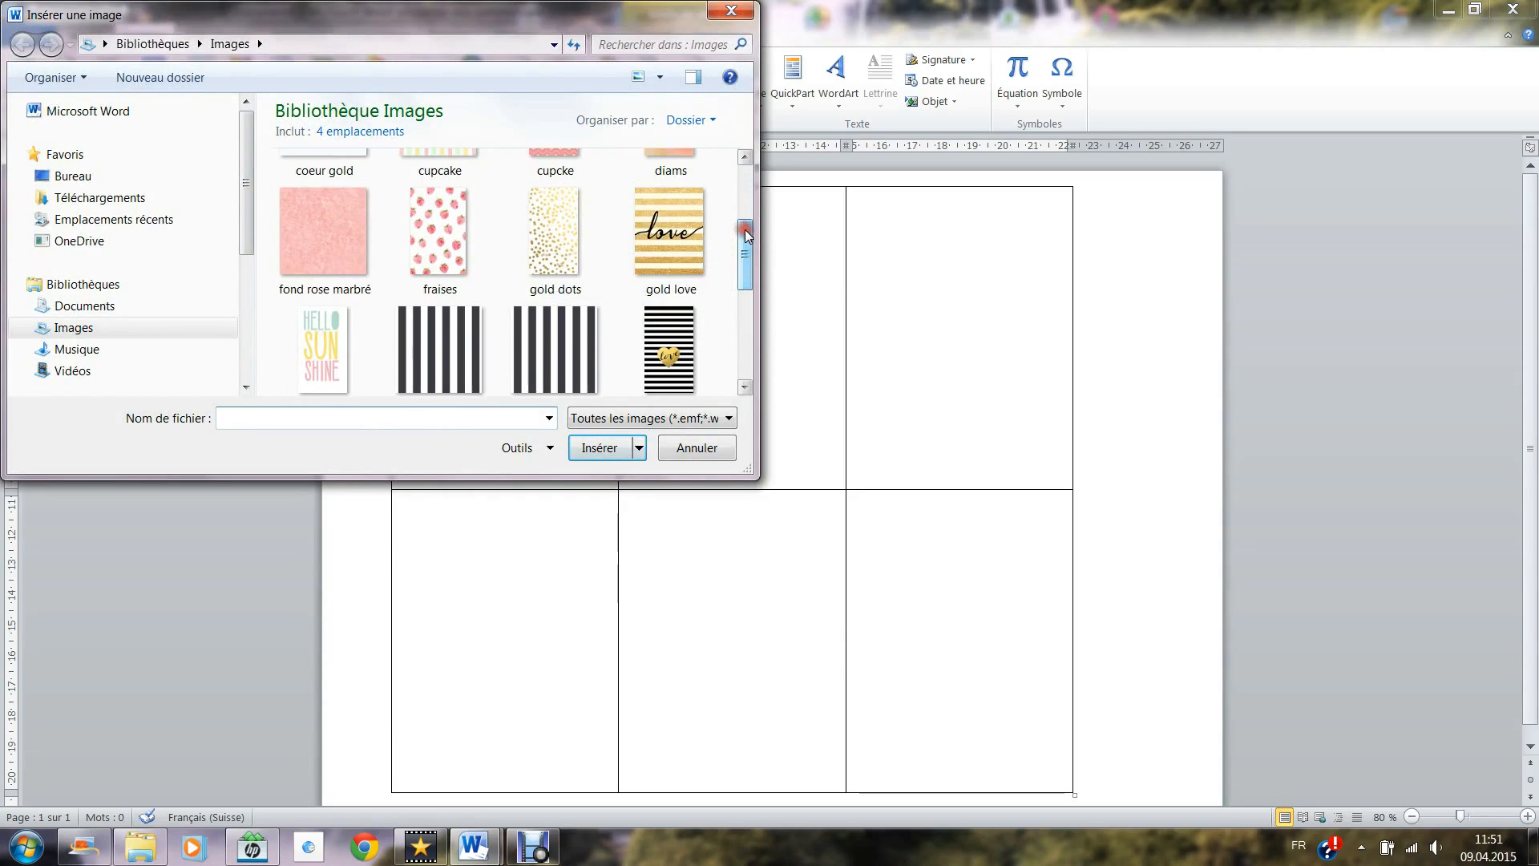
left_click(441, 238)
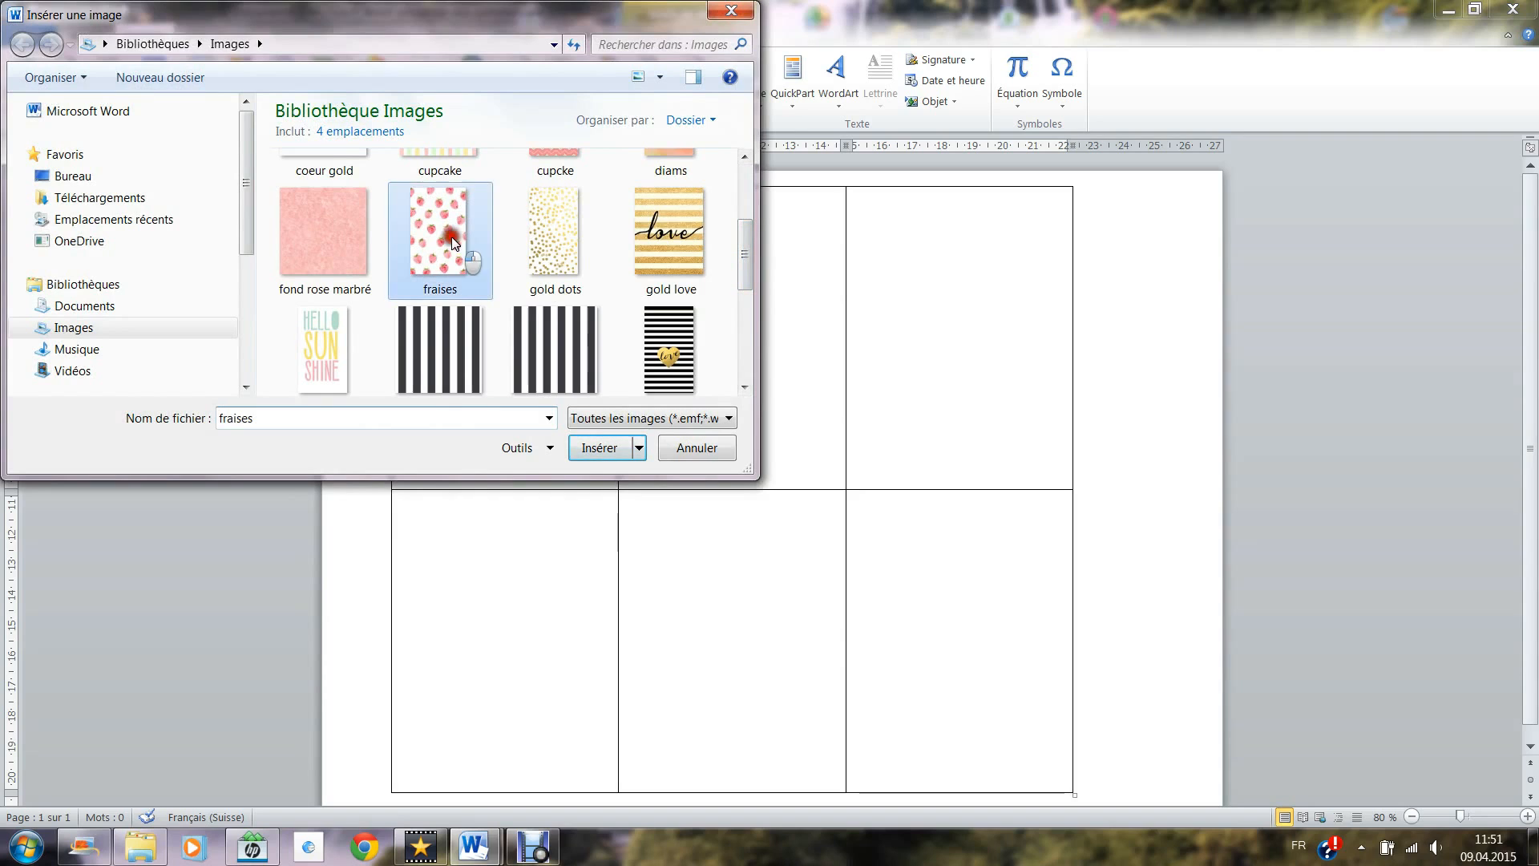
left_click(594, 447)
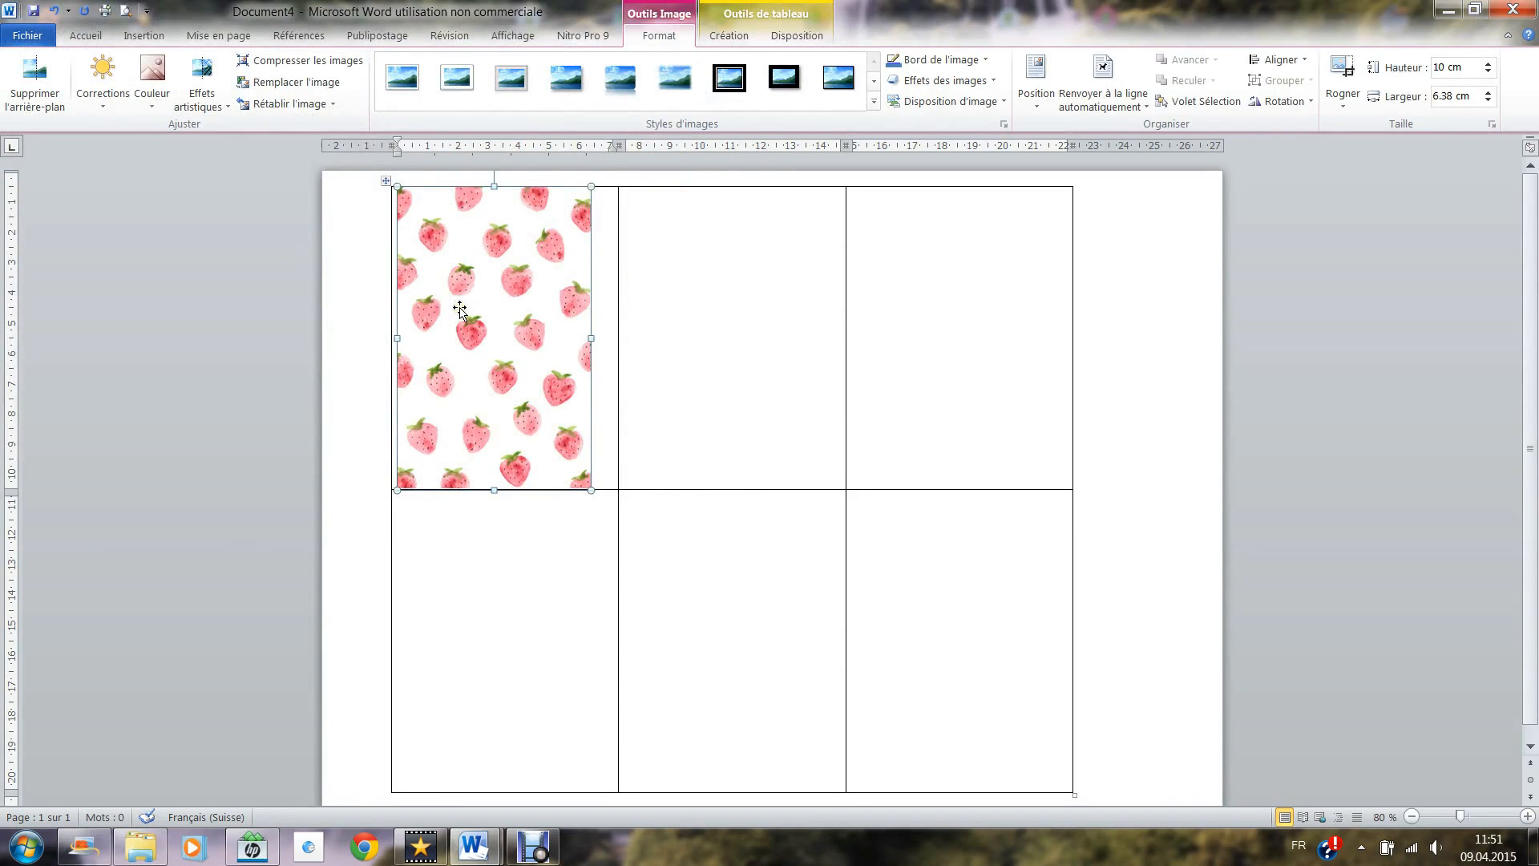
Position the strawberry picture in the centre with text wrapping and stretch it to fill the width of its cell
left_click(1039, 82)
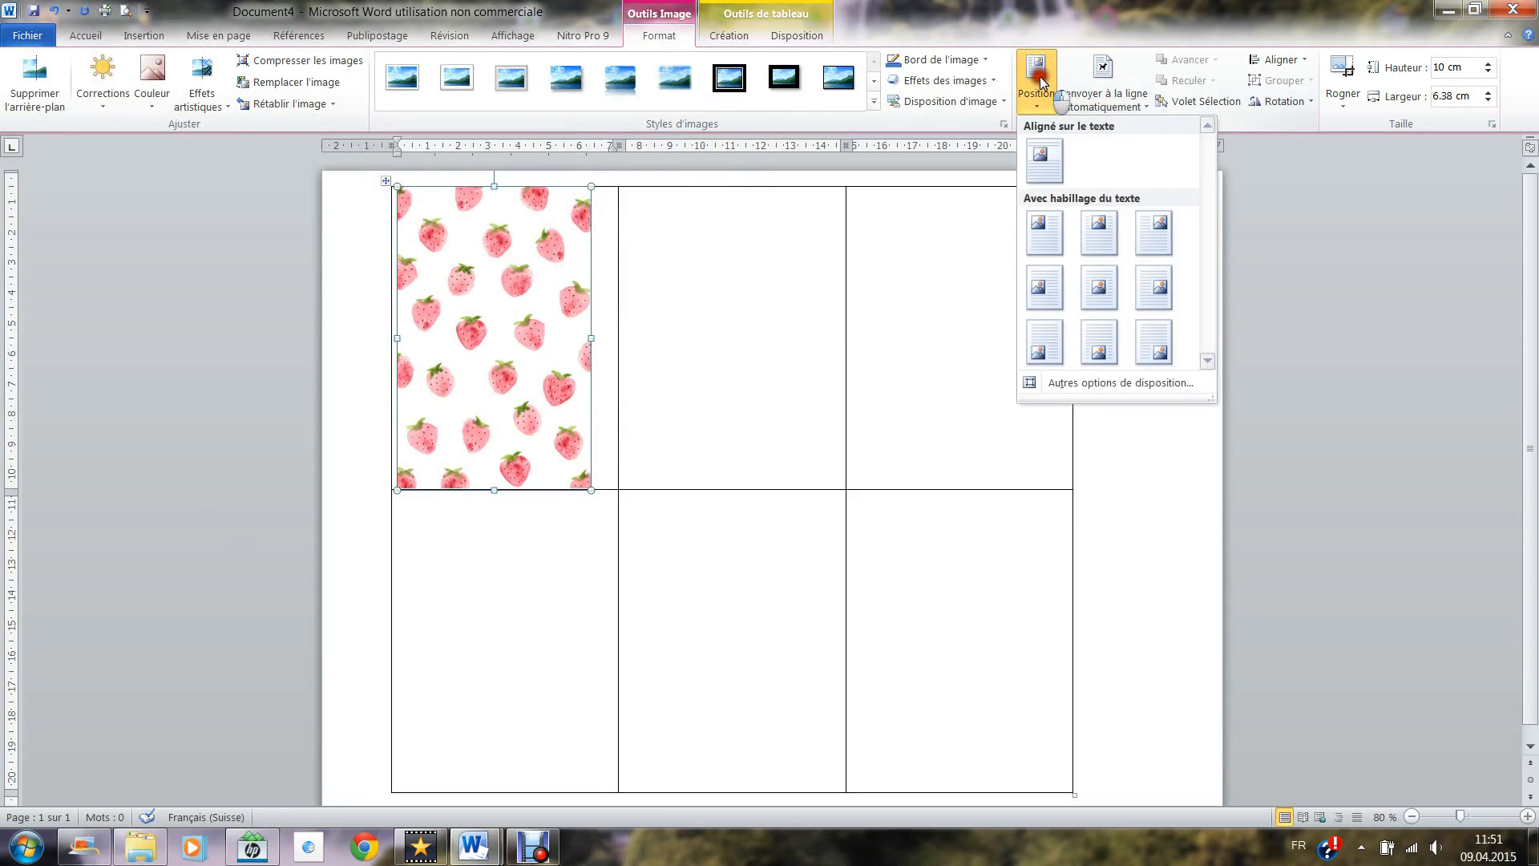
left_click(1101, 286)
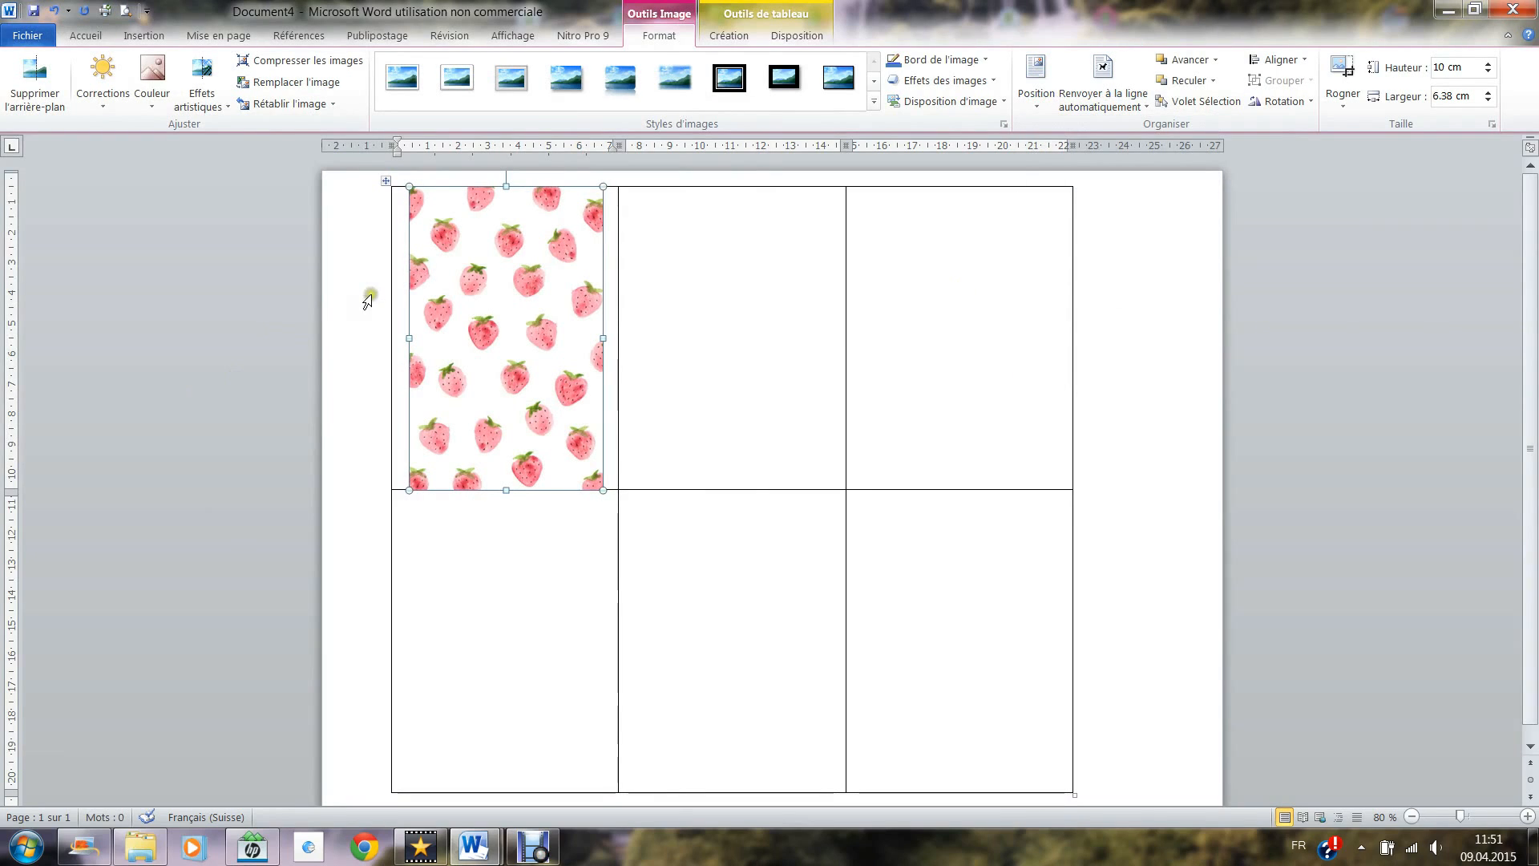
left_click_drag(478, 330, 392, 343)
left_click(681, 389)
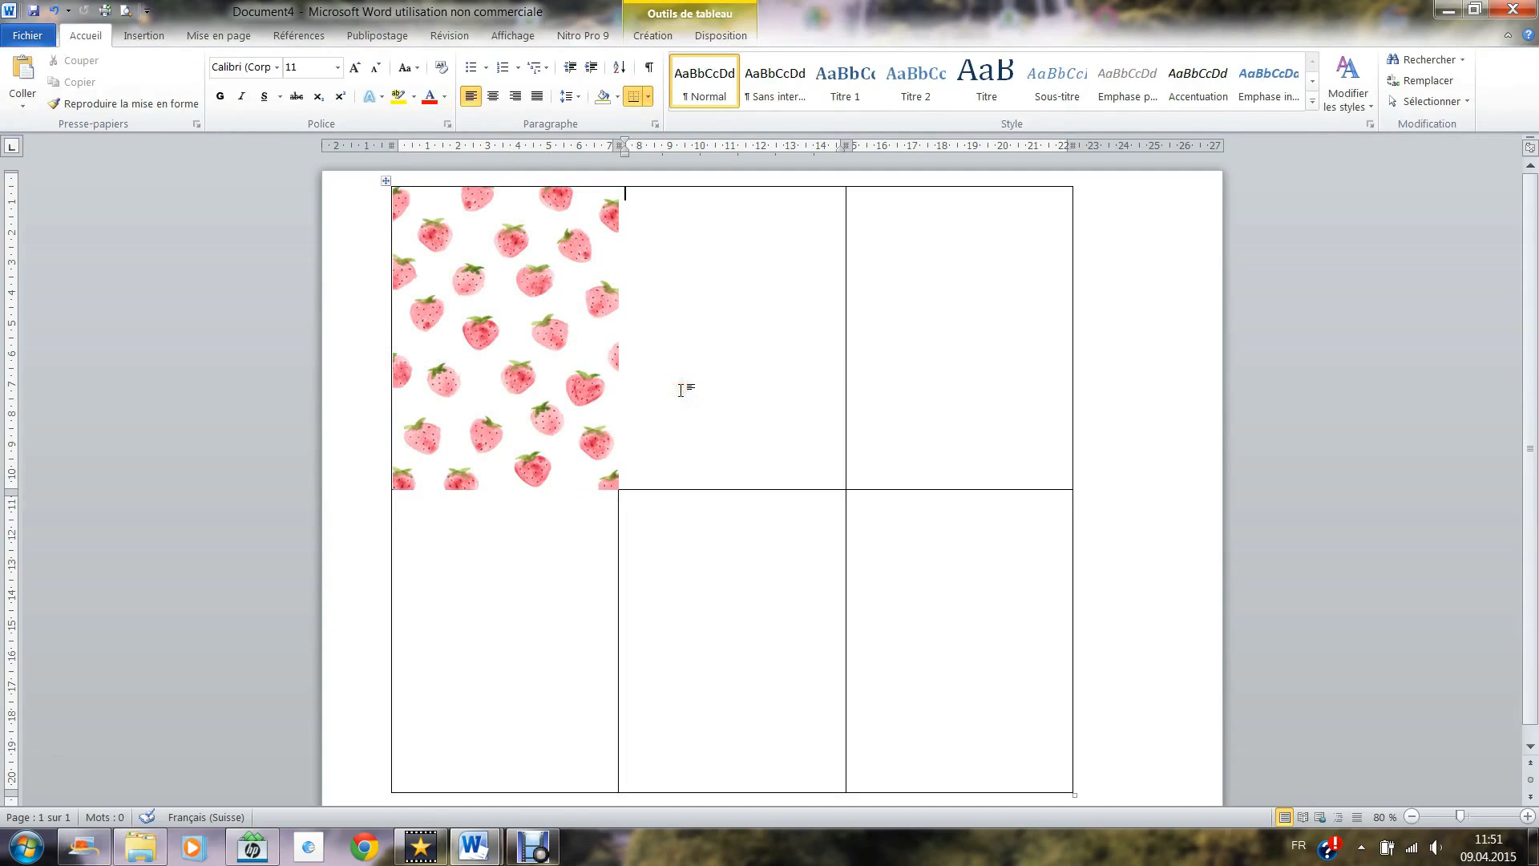
left_click(558, 358)
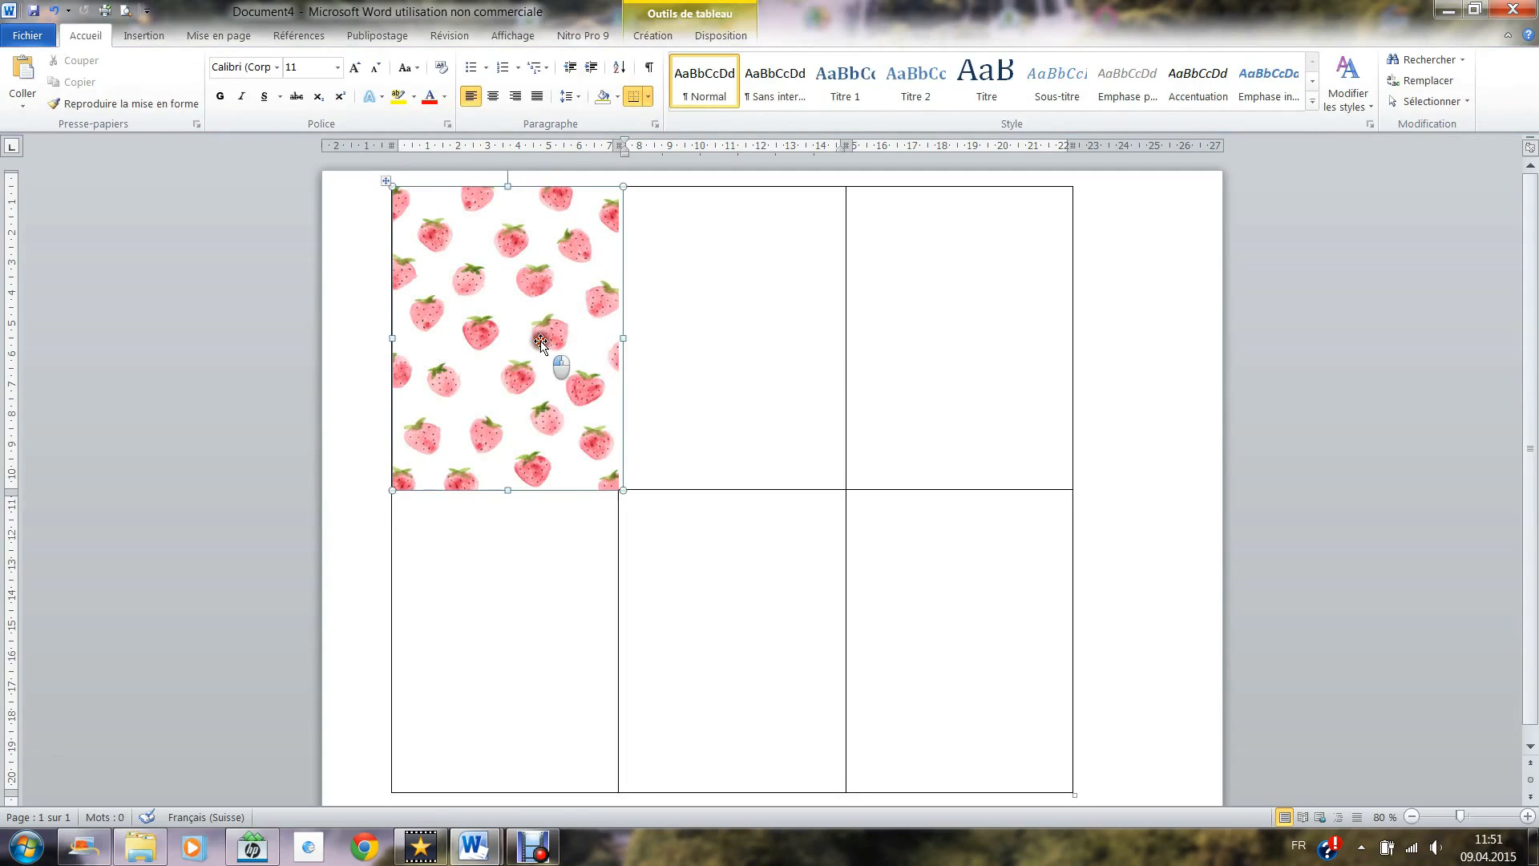
Insert the picture "banniere" from the Images library into the second cell of the upper row
left_click(702, 346)
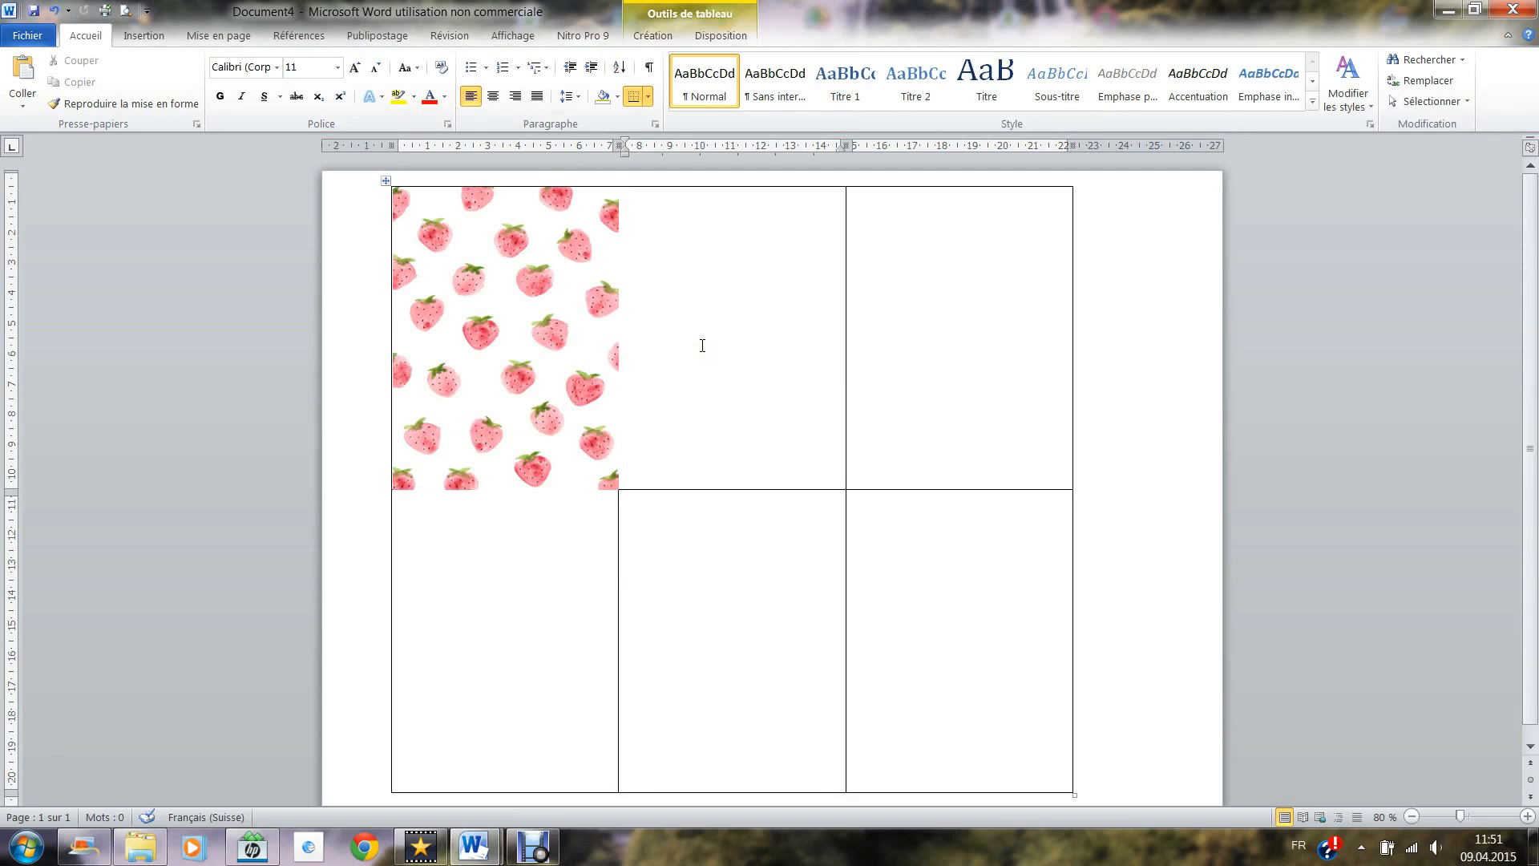
left_click(164, 37)
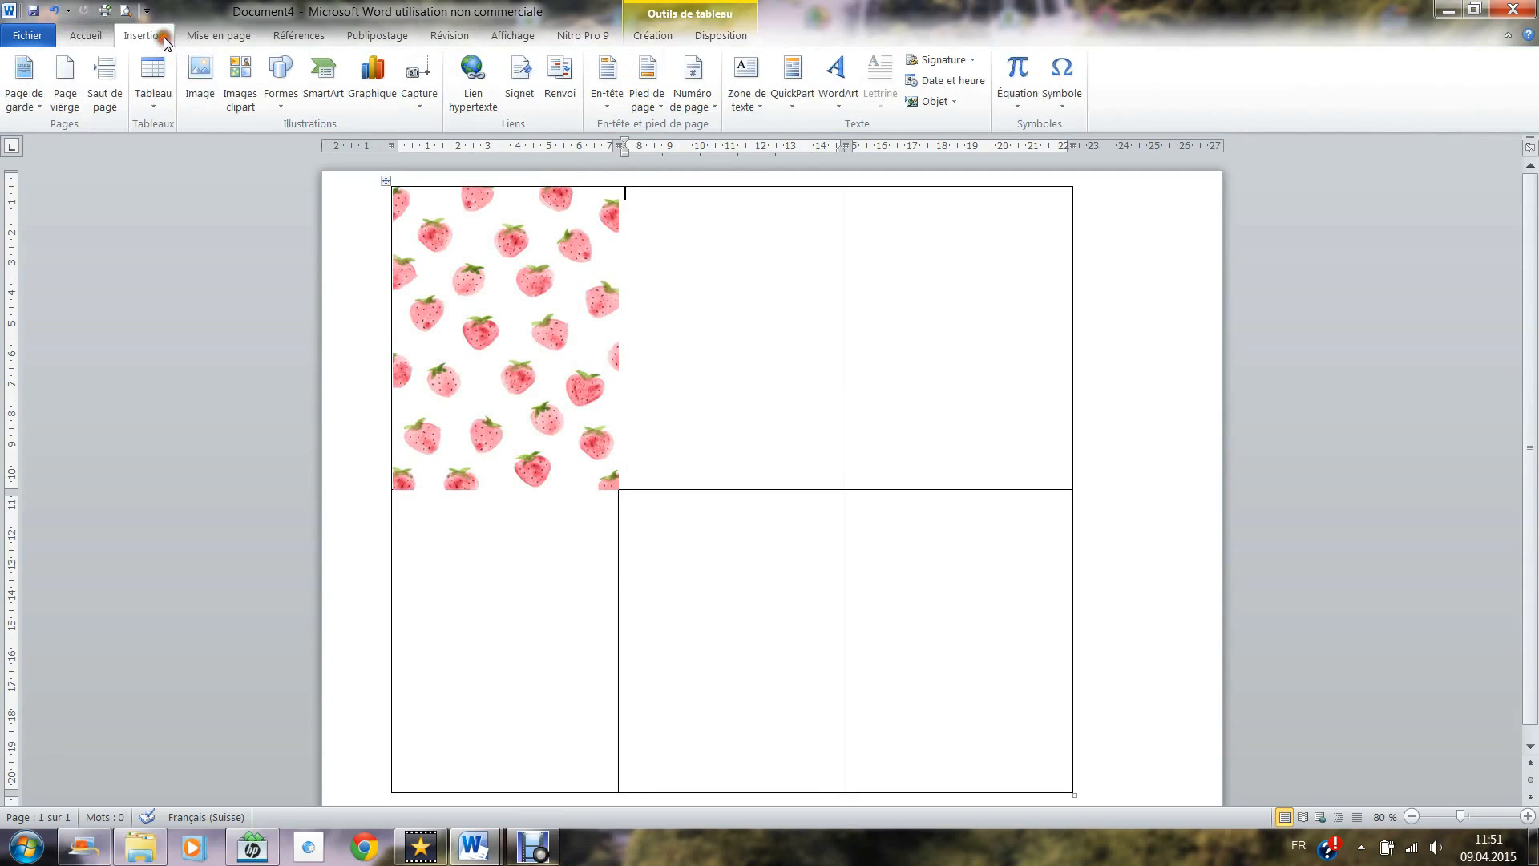
left_click(199, 76)
left_click(479, 263)
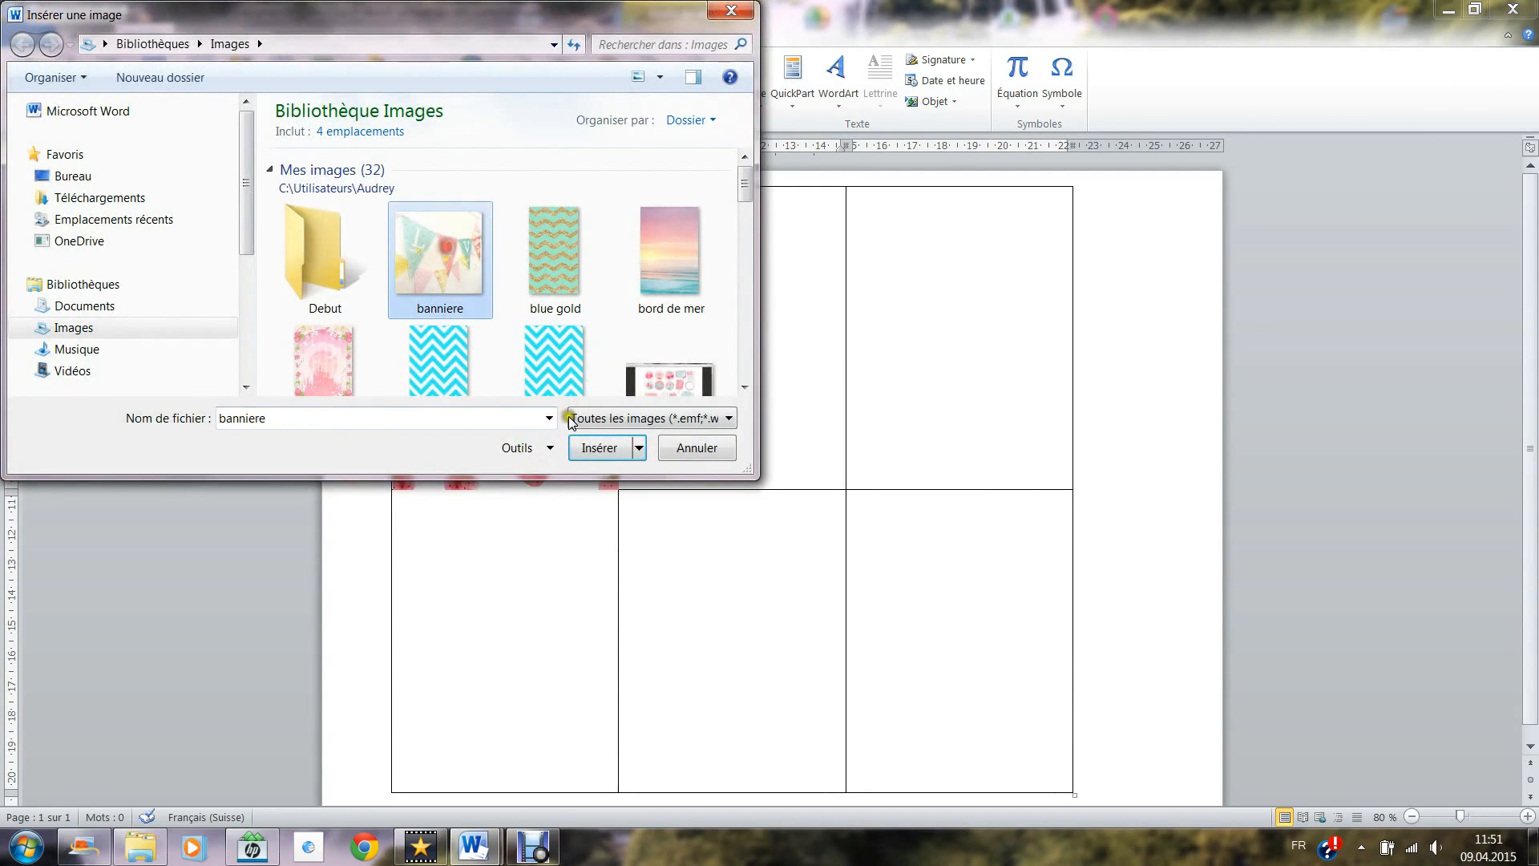
left_click(597, 449)
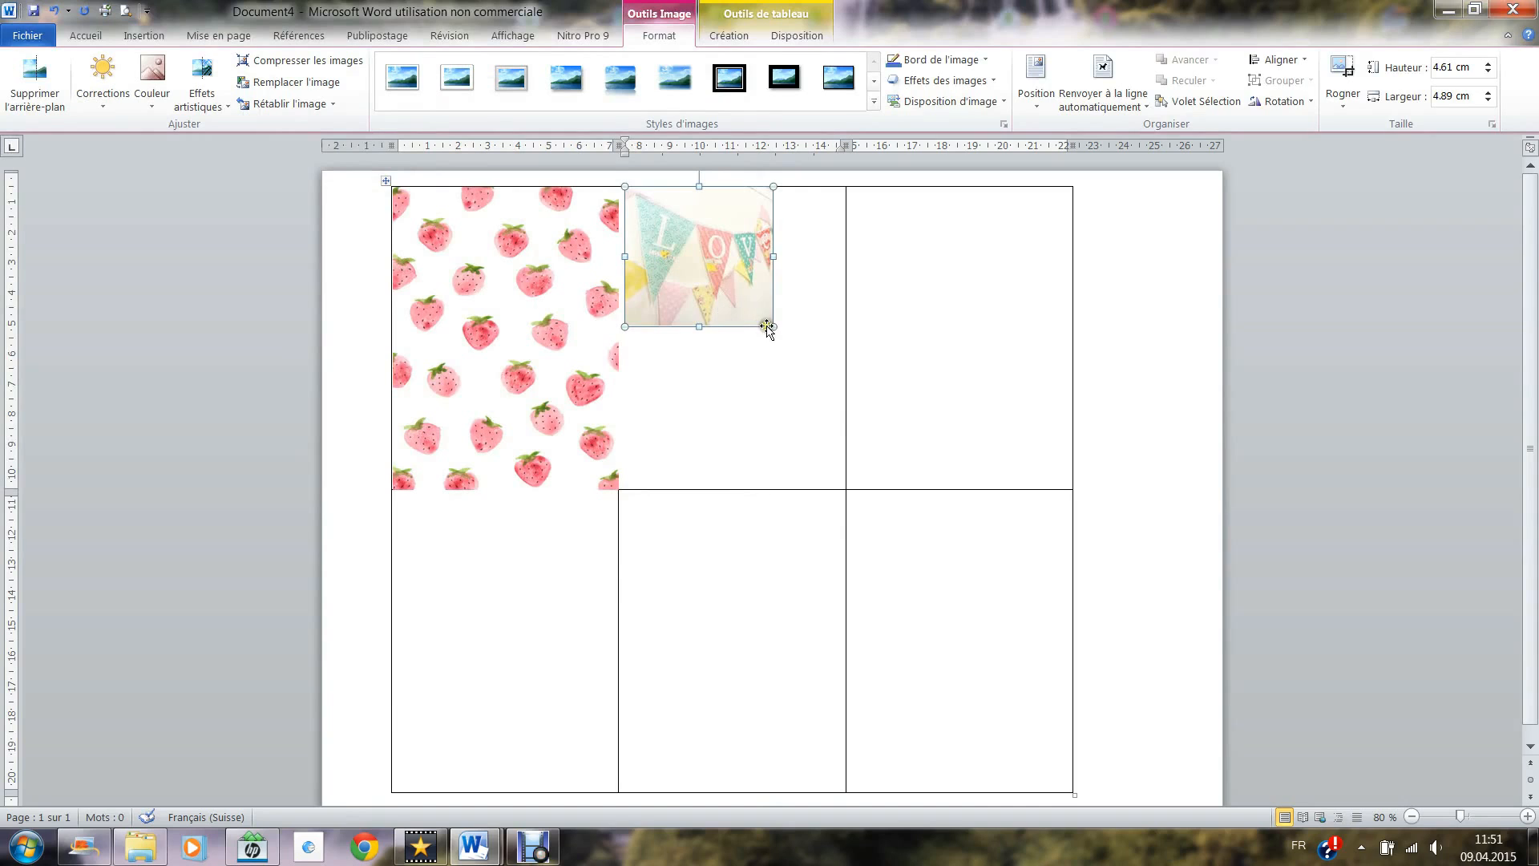
Enlarge the banner picture to about 10 cm by 7.35 cm and position it in the centre with text wrapping
left_click_drag(773, 326, 730, 485)
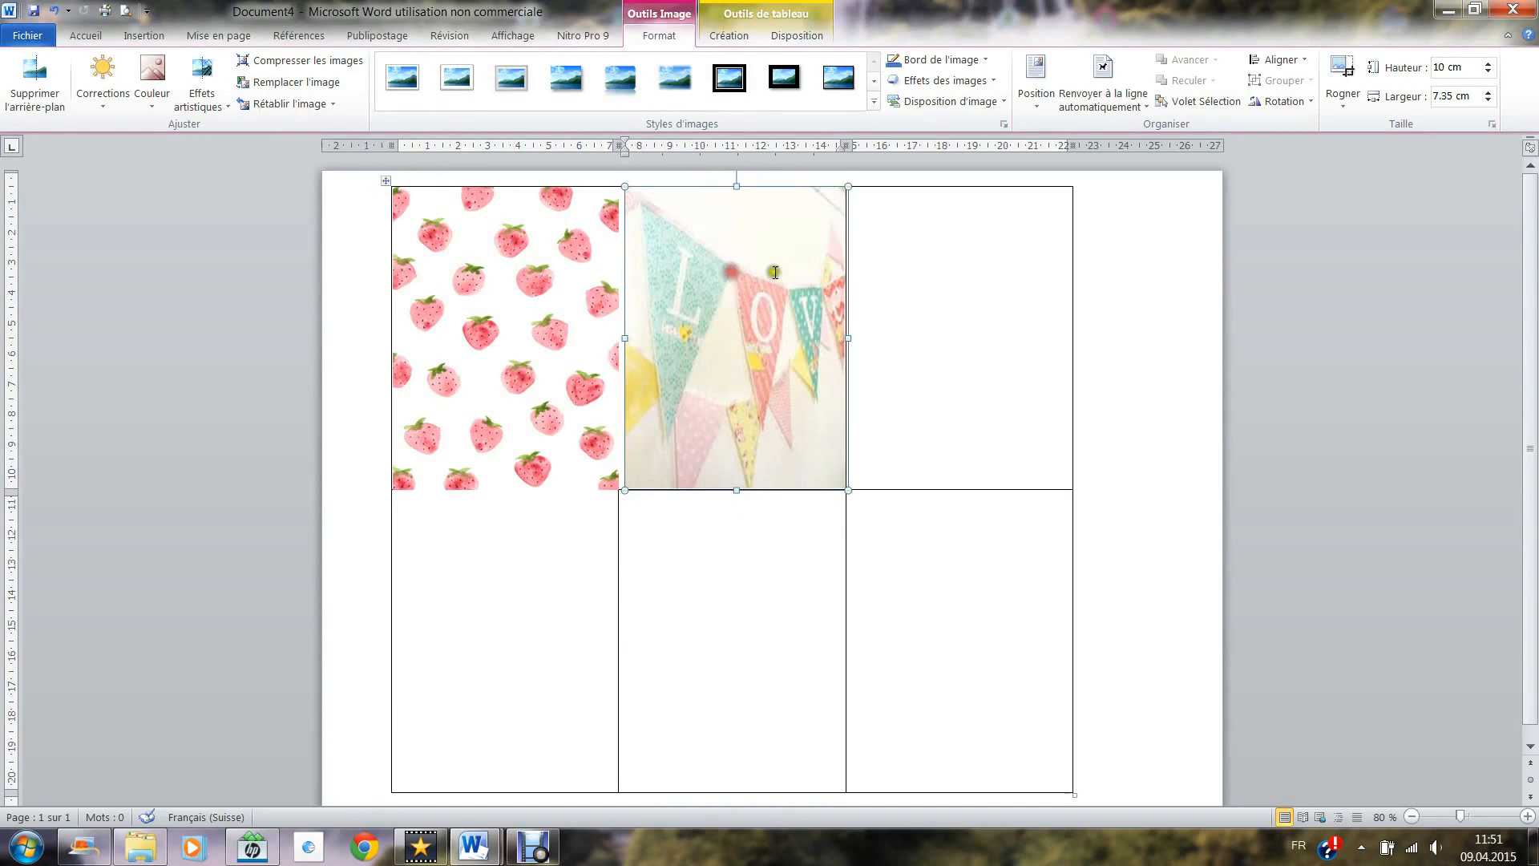
left_click(1036, 89)
left_click(1099, 289)
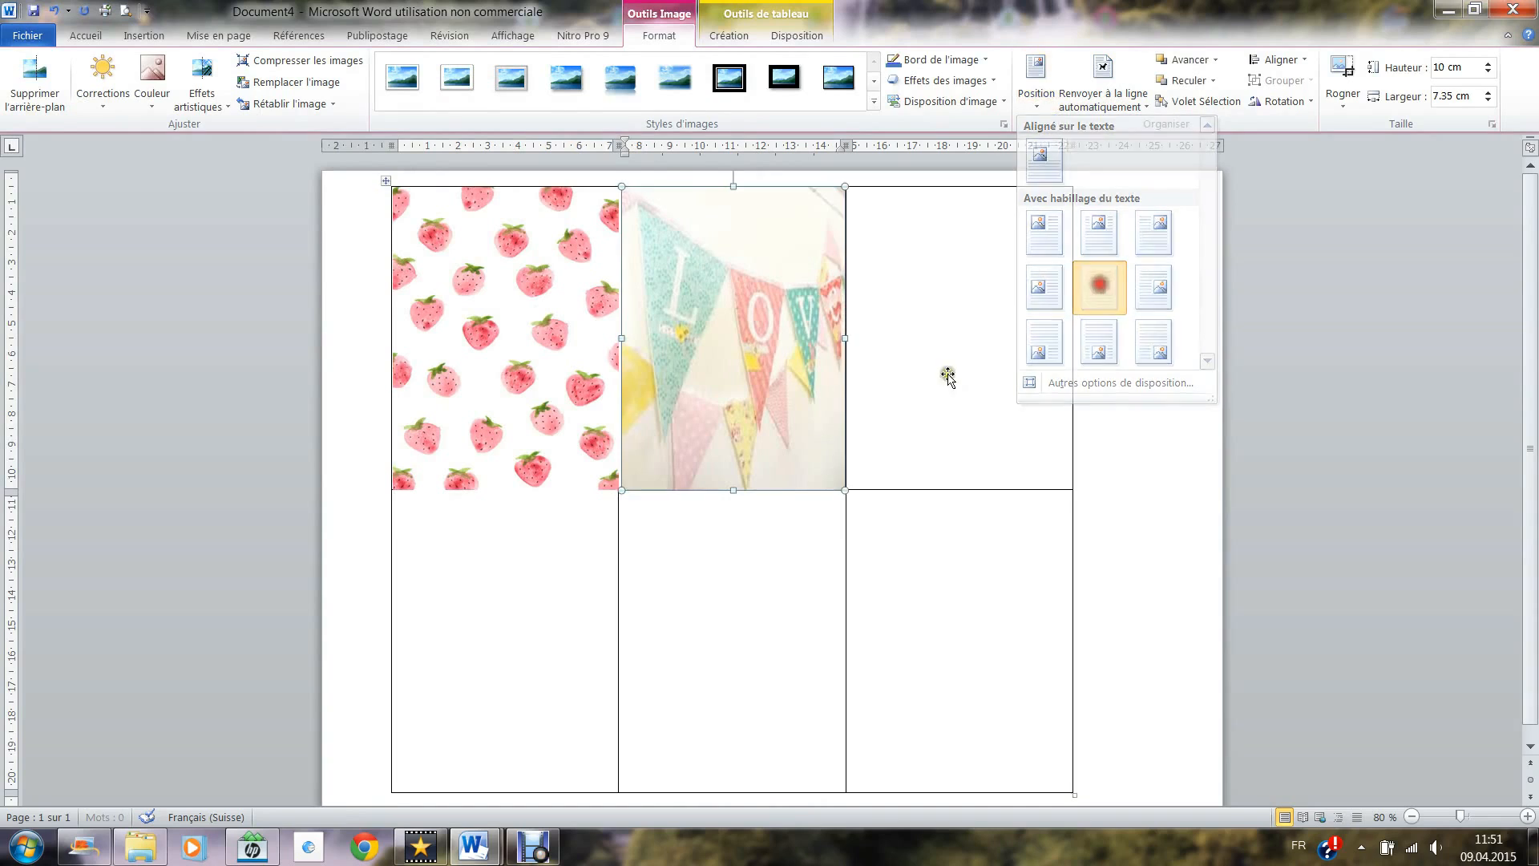
Insert the picture "noeuds fond bleu" from the Images library into the third cell of the upper row
left_click(894, 397)
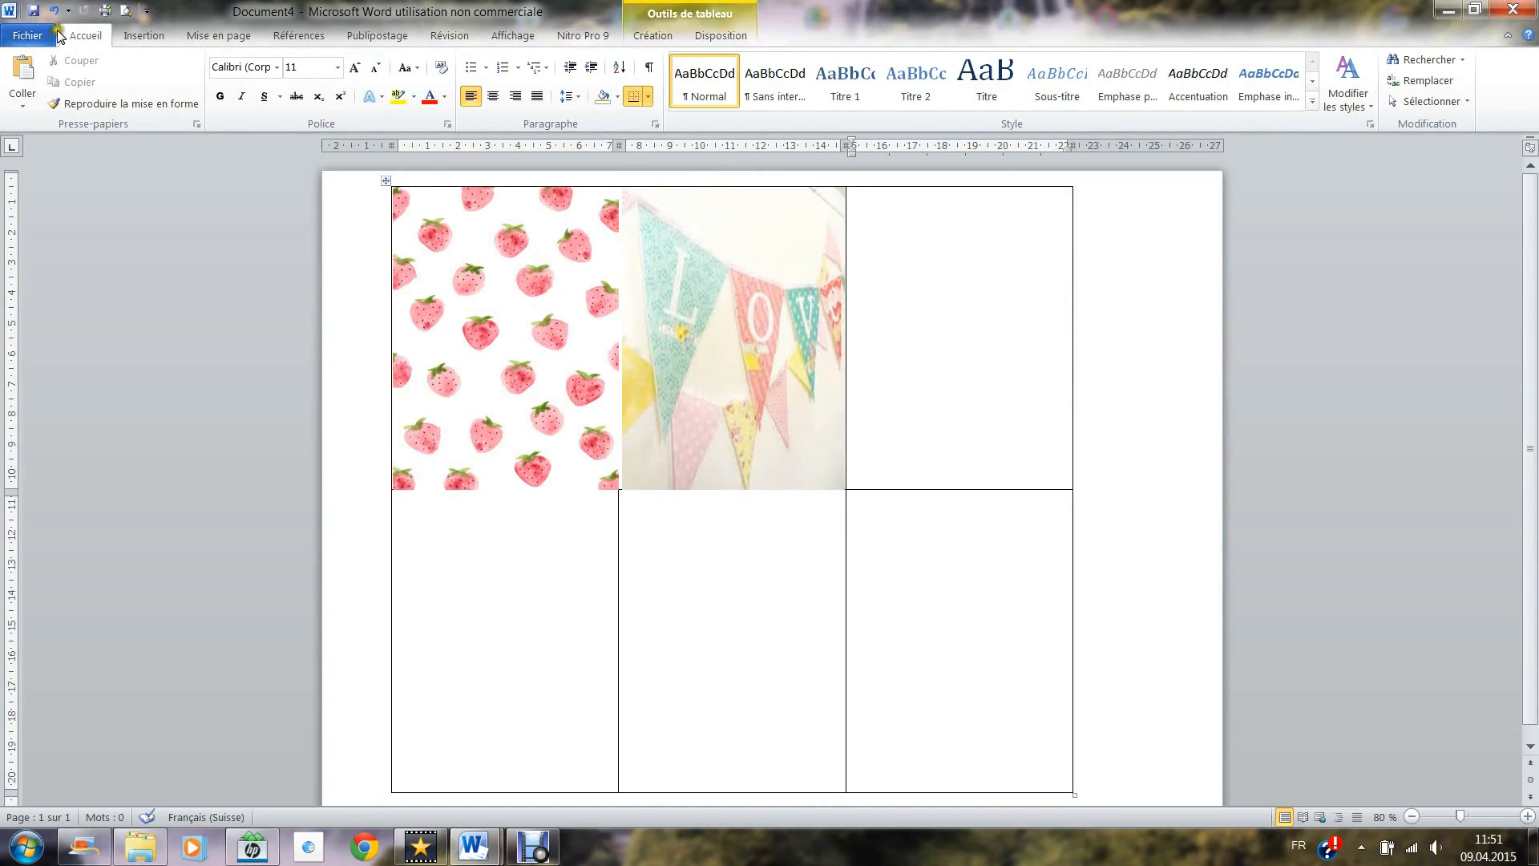
left_click(122, 38)
left_click(200, 77)
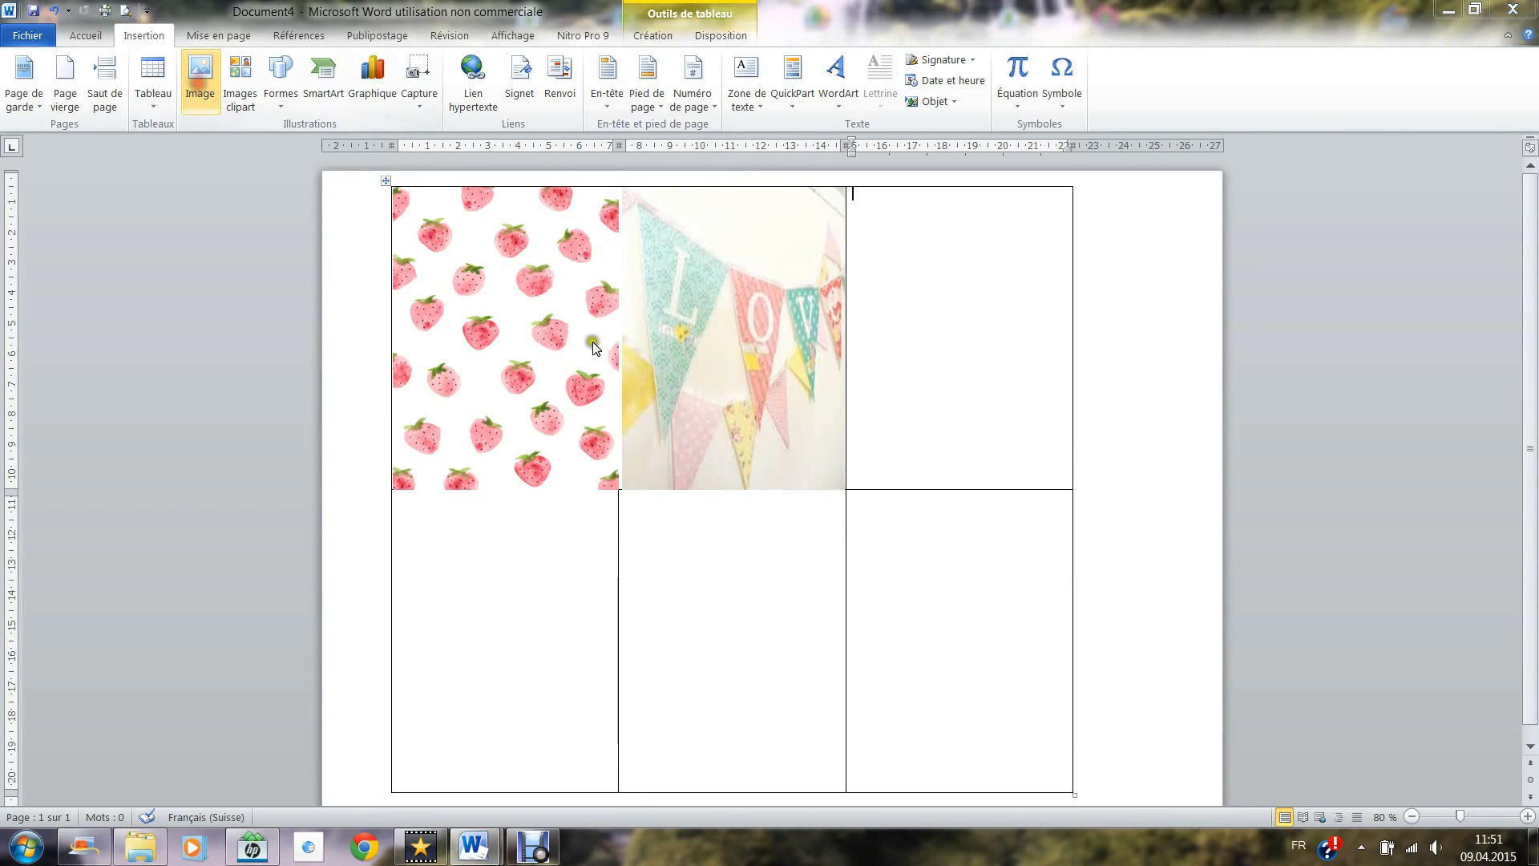
left_click_drag(745, 184, 744, 269)
left_click(437, 241)
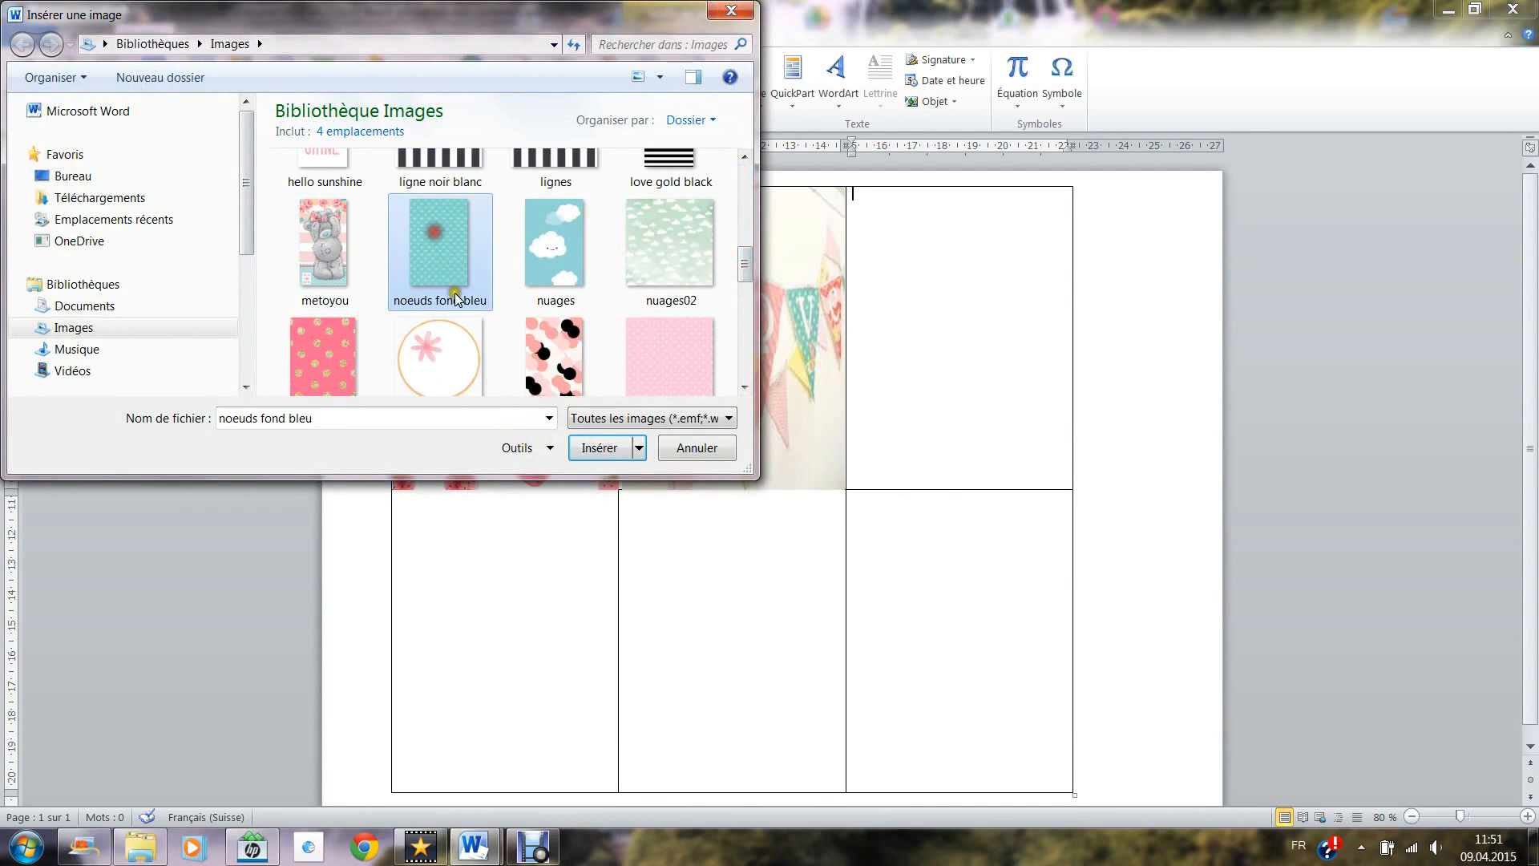
left_click(597, 447)
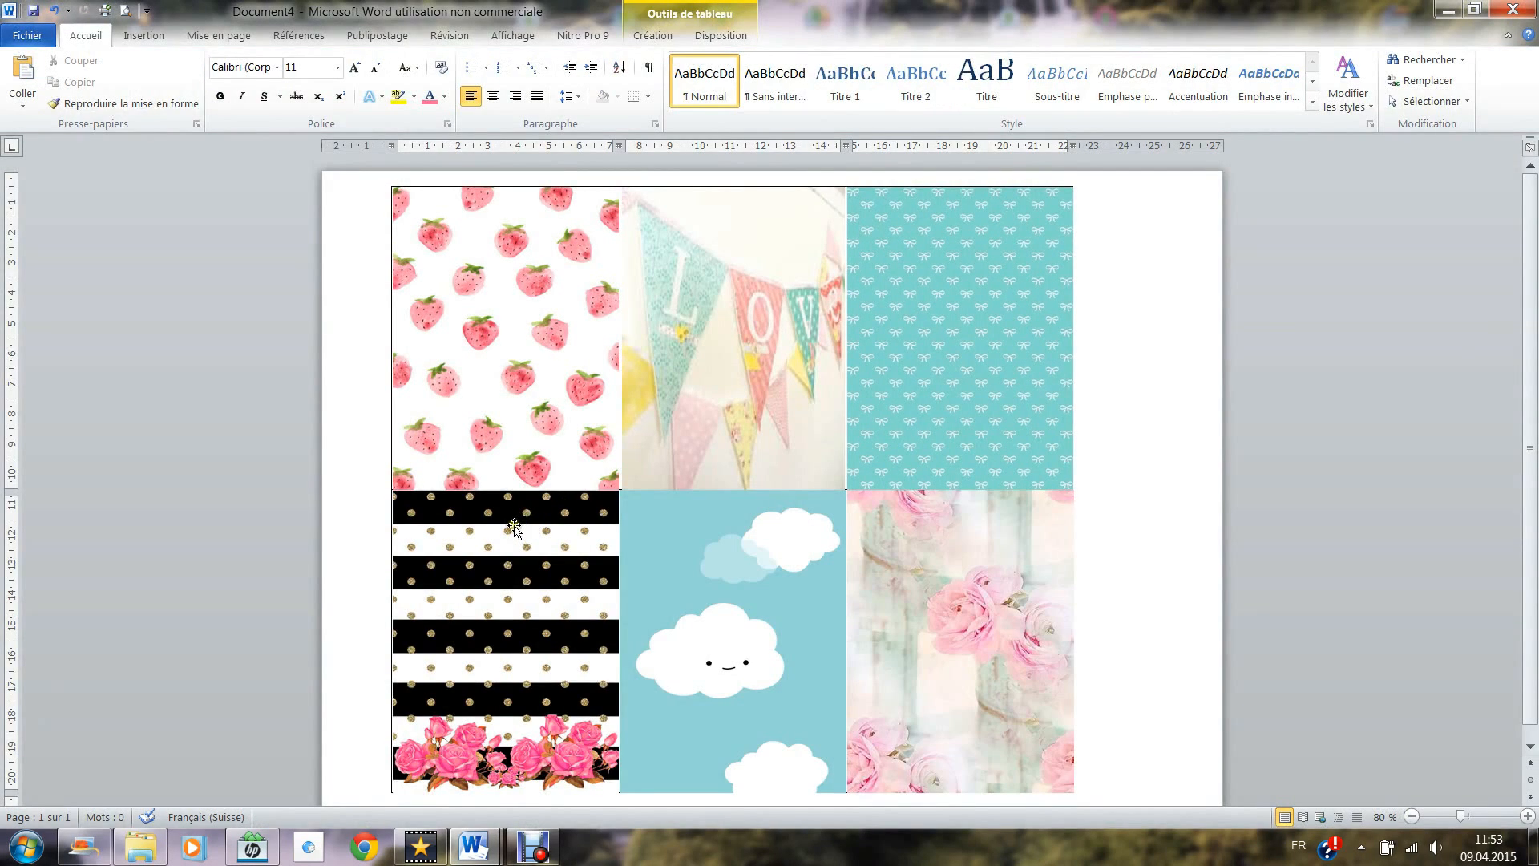
Place an empty simple text box measuring about 8.73 cm high by 6.54 cm wide over the strawberry picture
left_click(492, 305)
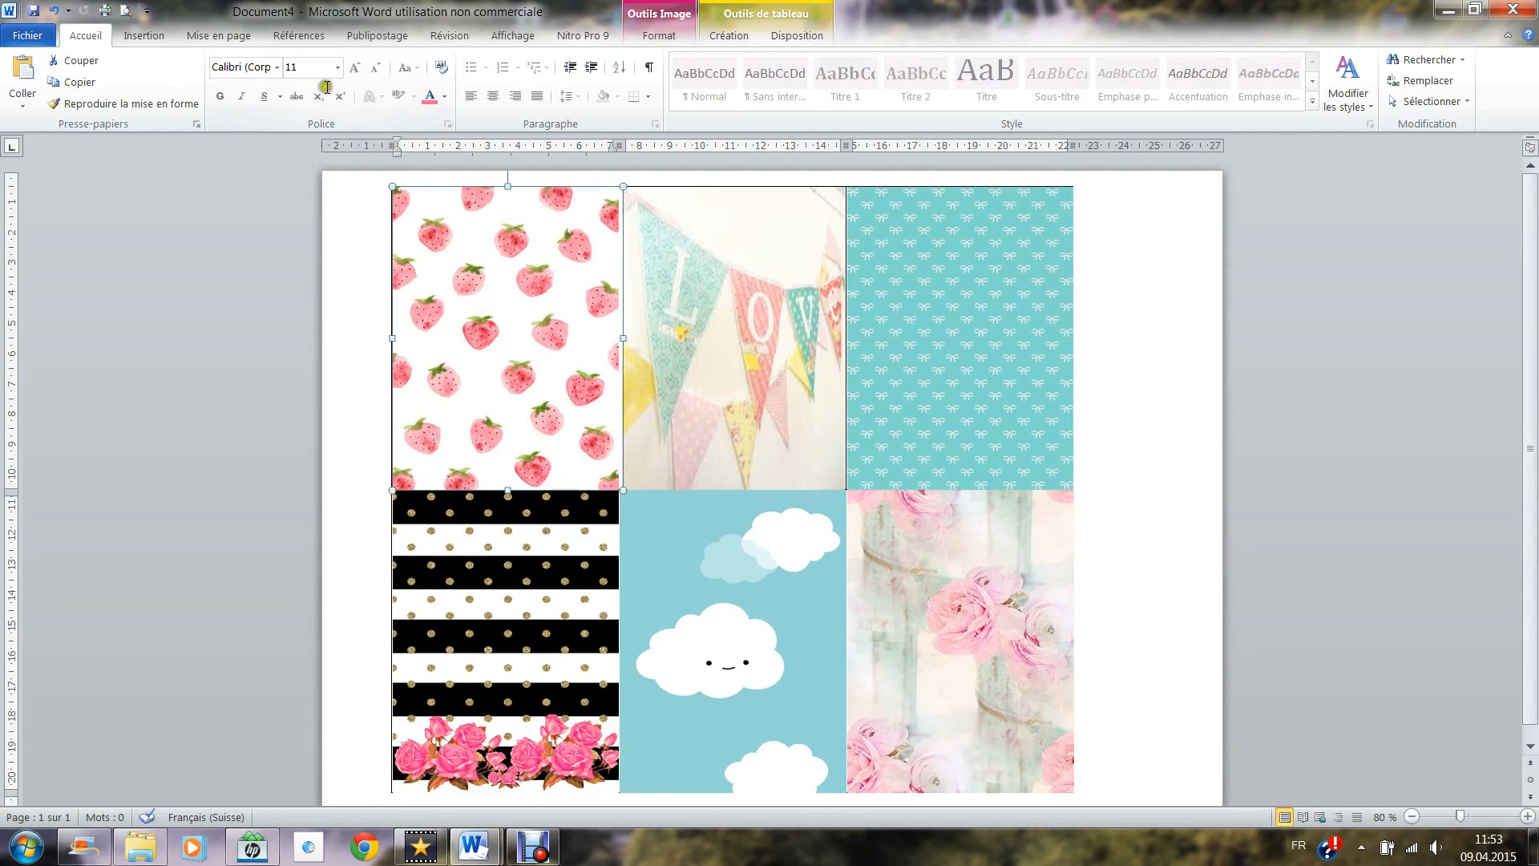
left_click(137, 37)
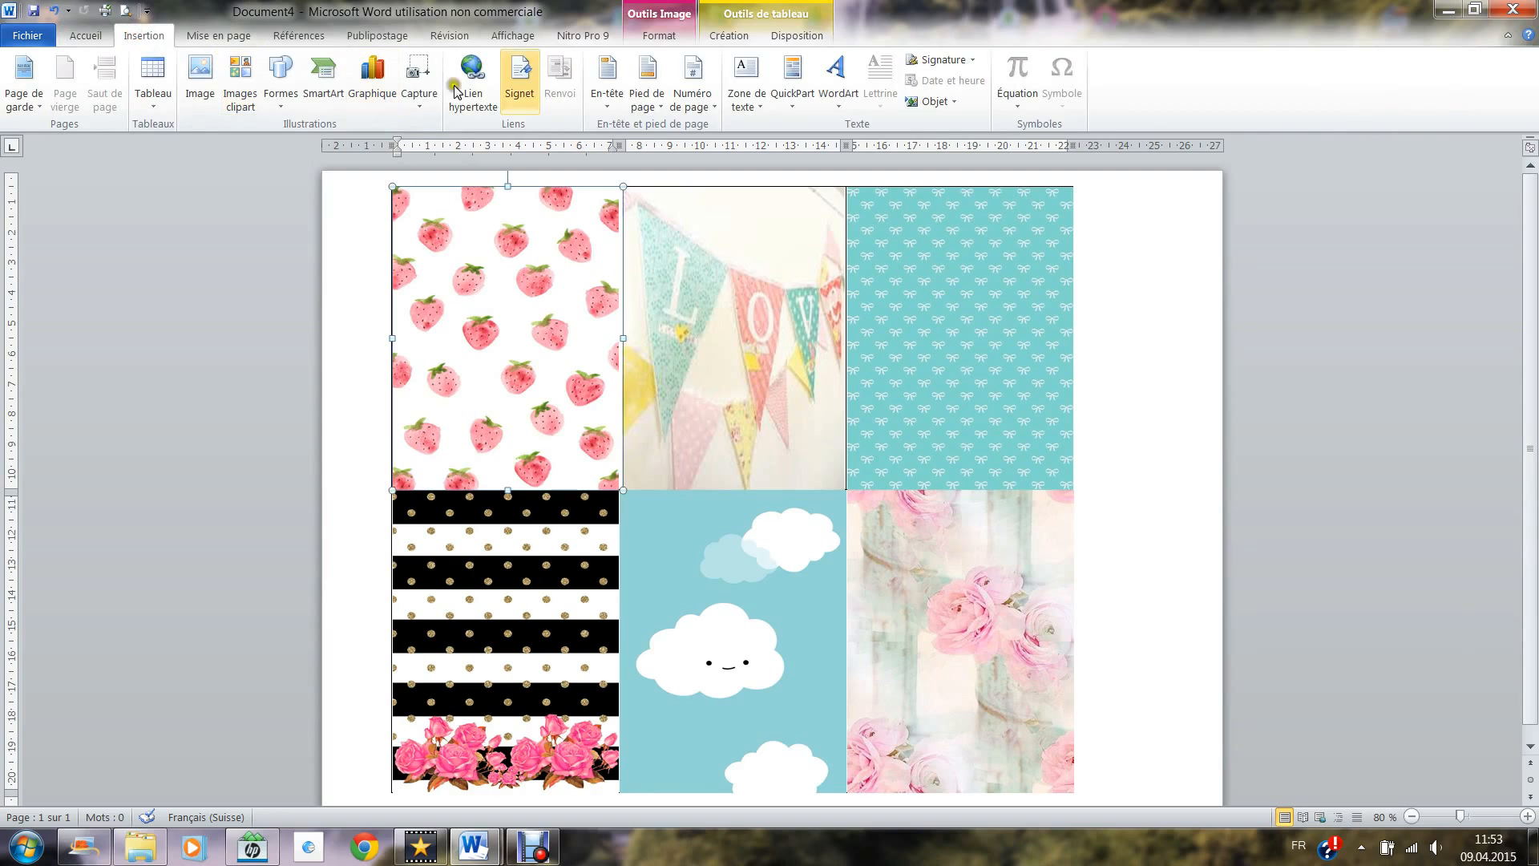
left_click(746, 92)
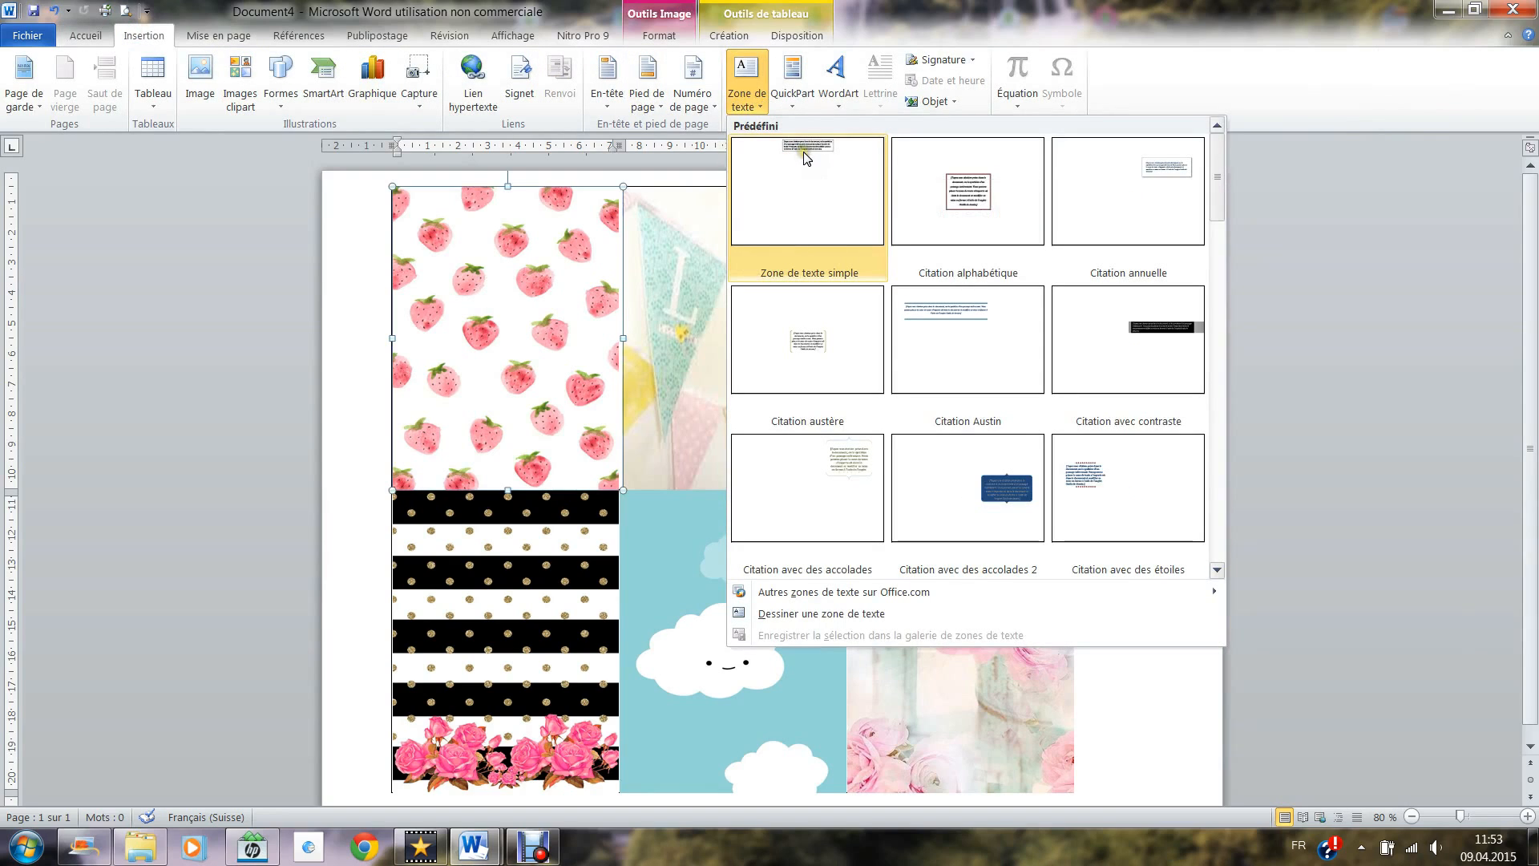
left_click(801, 200)
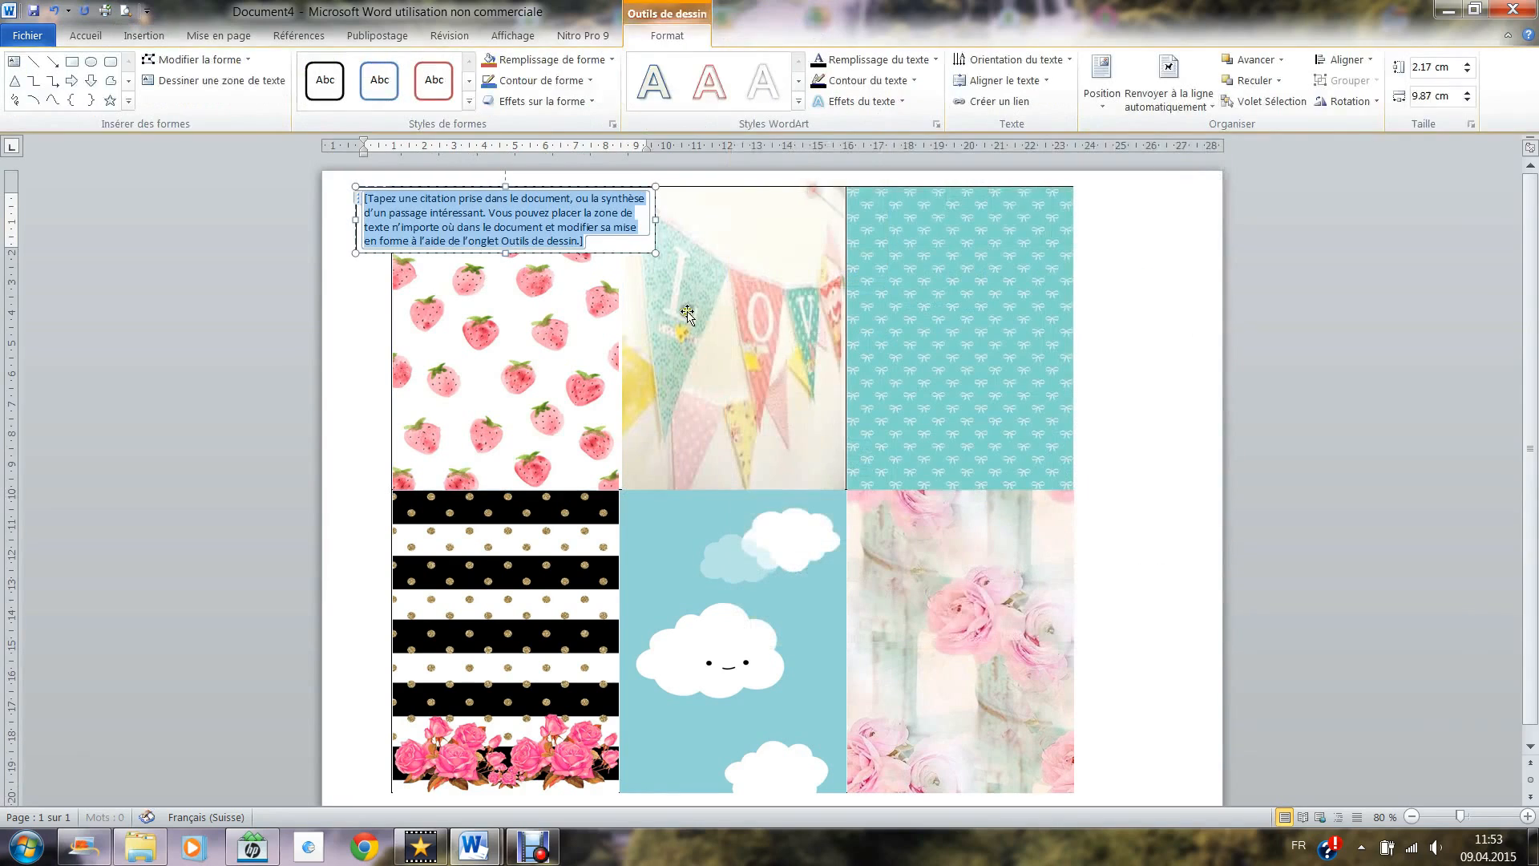
key("Delete")
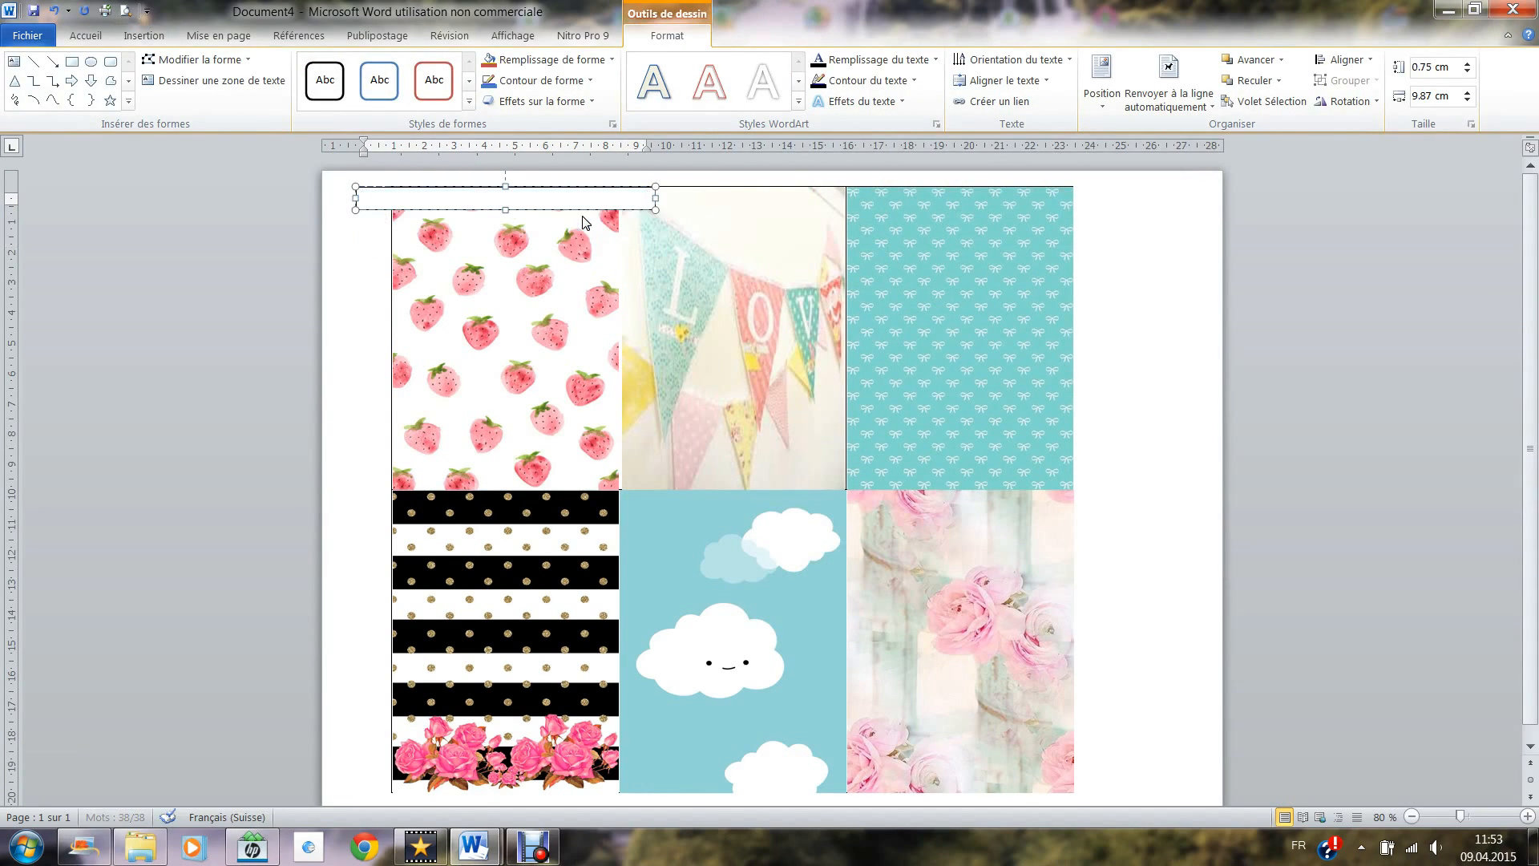
left_click_drag(453, 190, 491, 226)
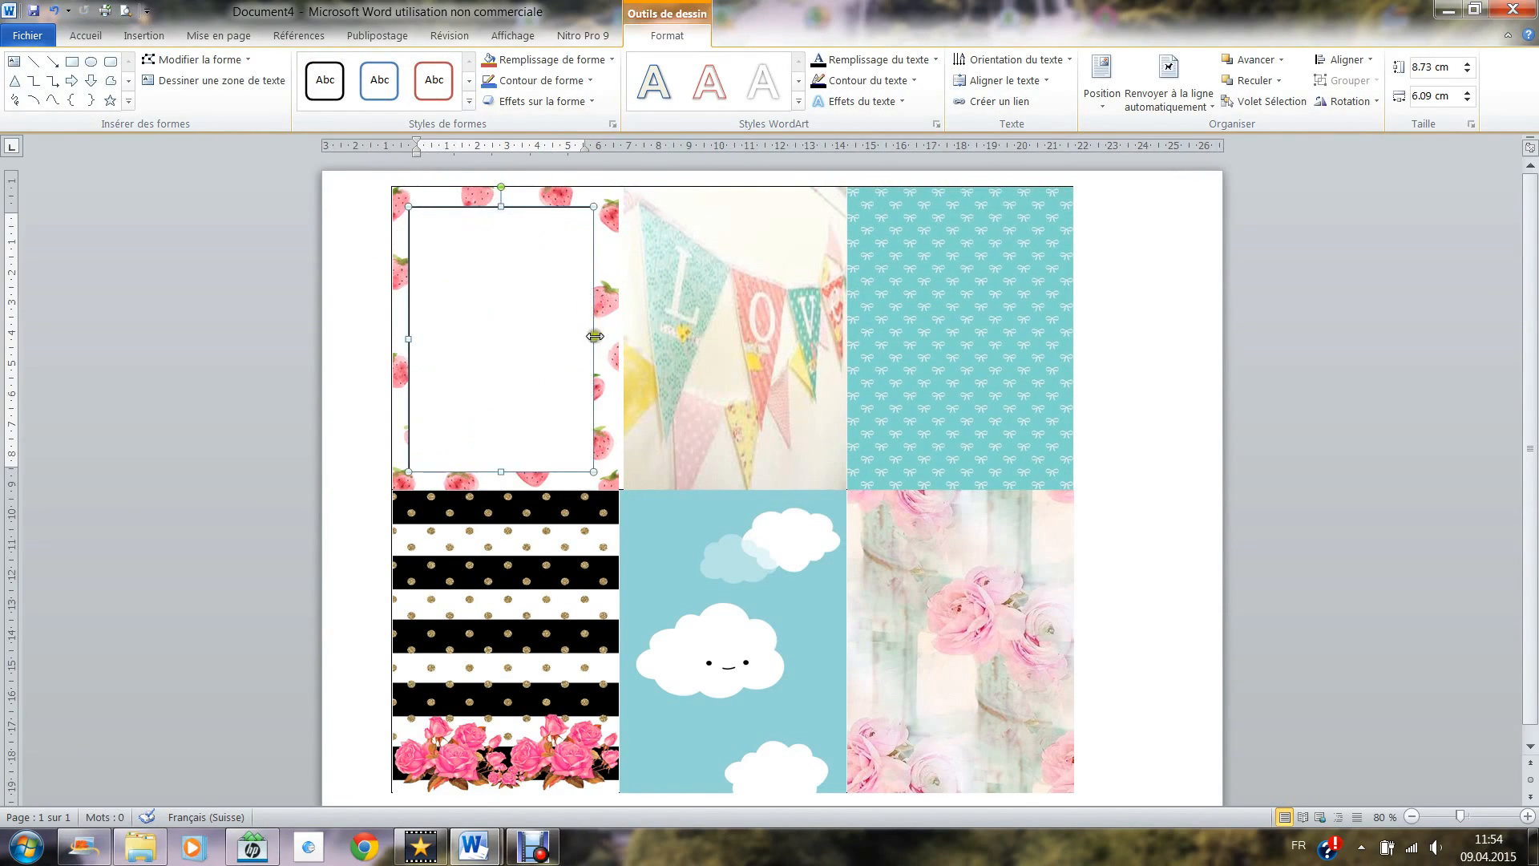
left_click_drag(595, 338, 607, 337)
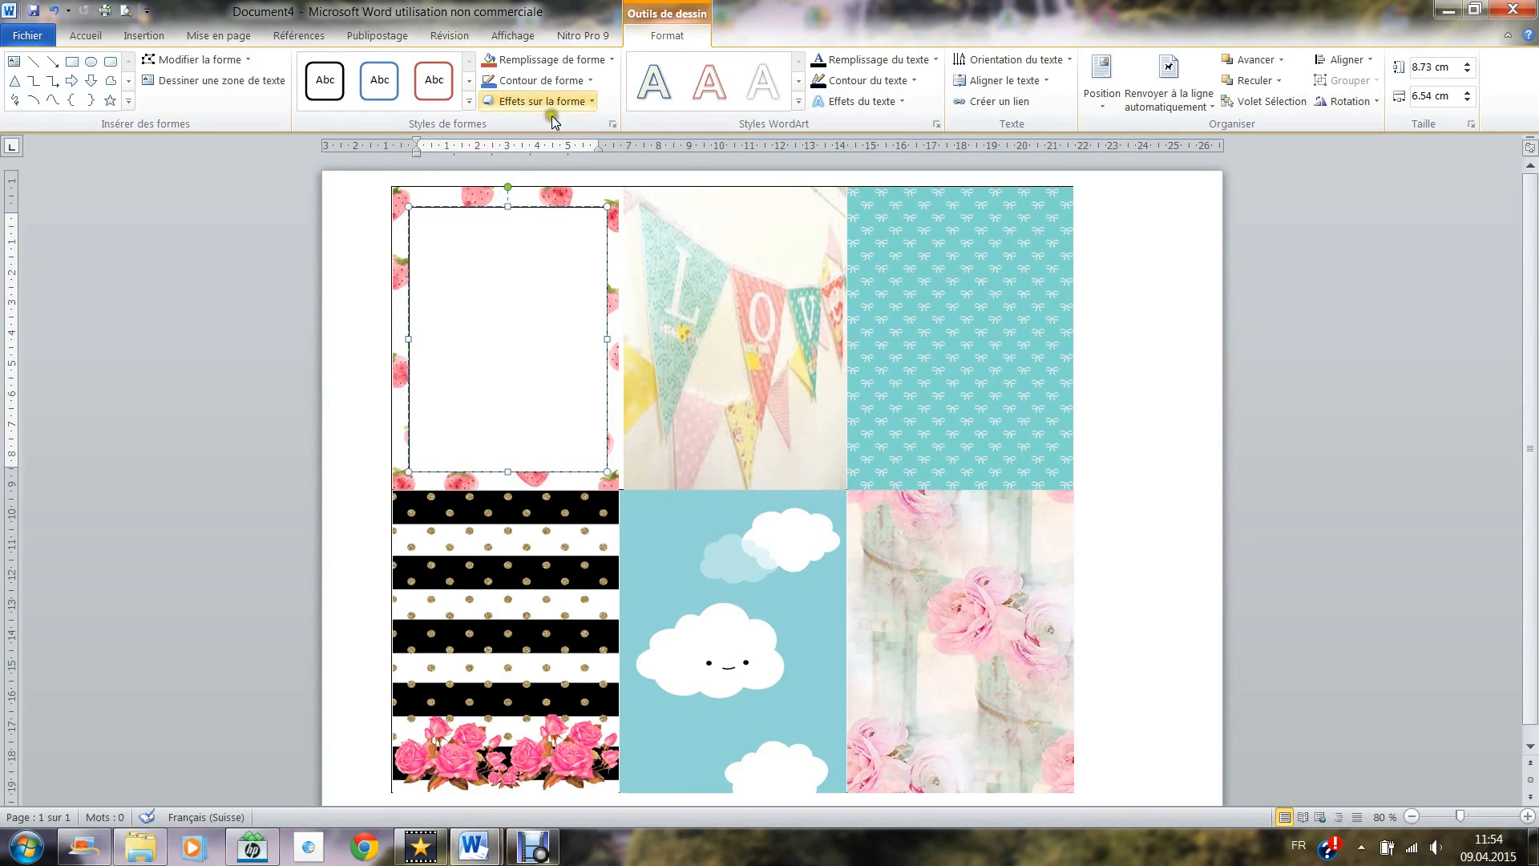
Remove the fill and the outline of the text box on the strawberry picture
left_click(522, 59)
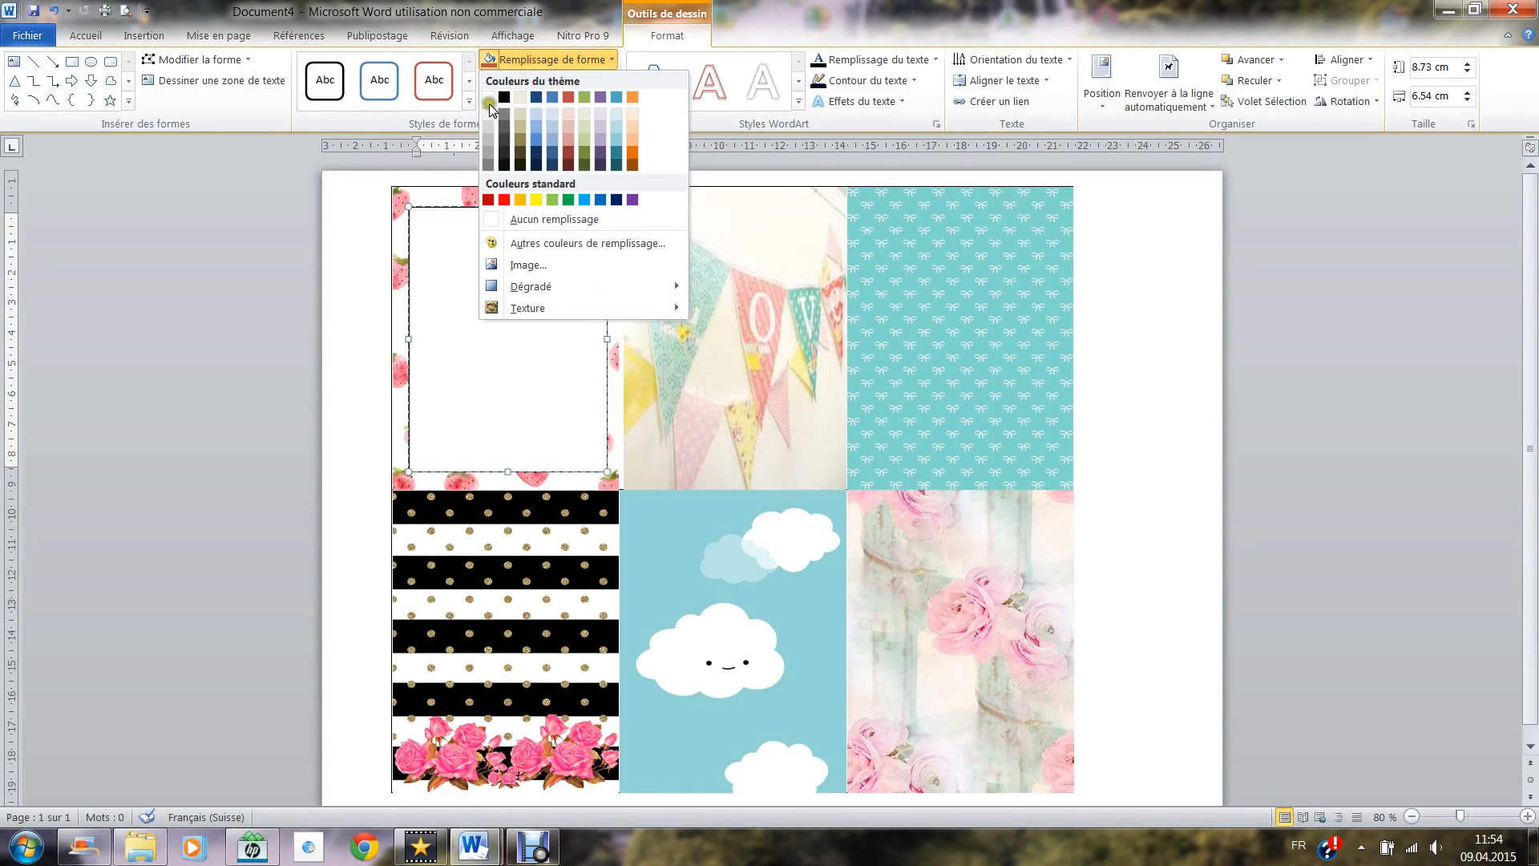
left_click(550, 223)
left_click(525, 80)
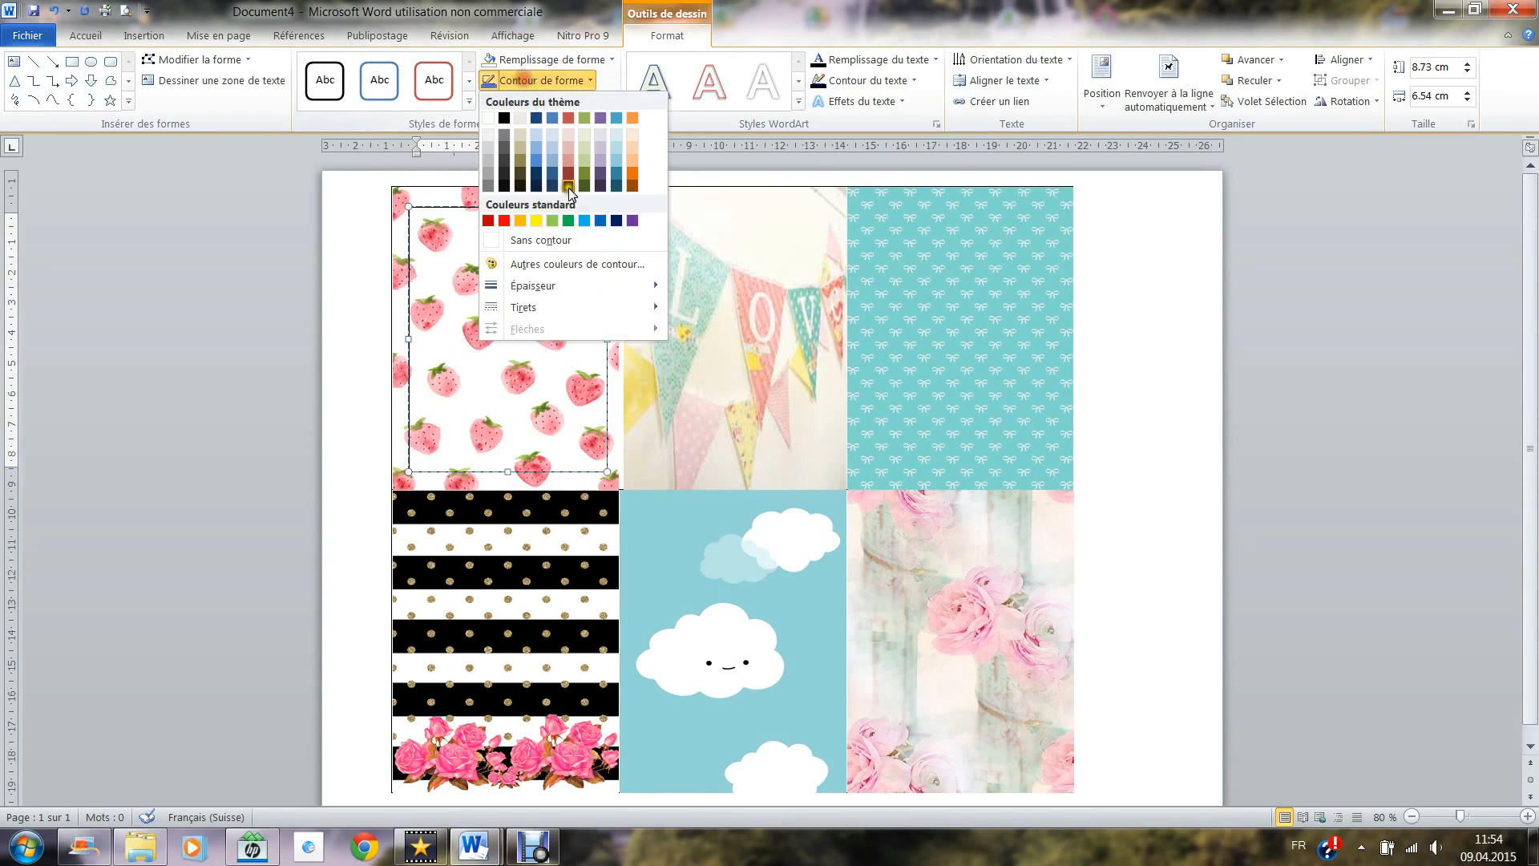
left_click(513, 238)
Enter "CROQUE LA VIE !" in the text box and format it in the VTCSundaykomixcaps font at size 48
left_click(453, 239)
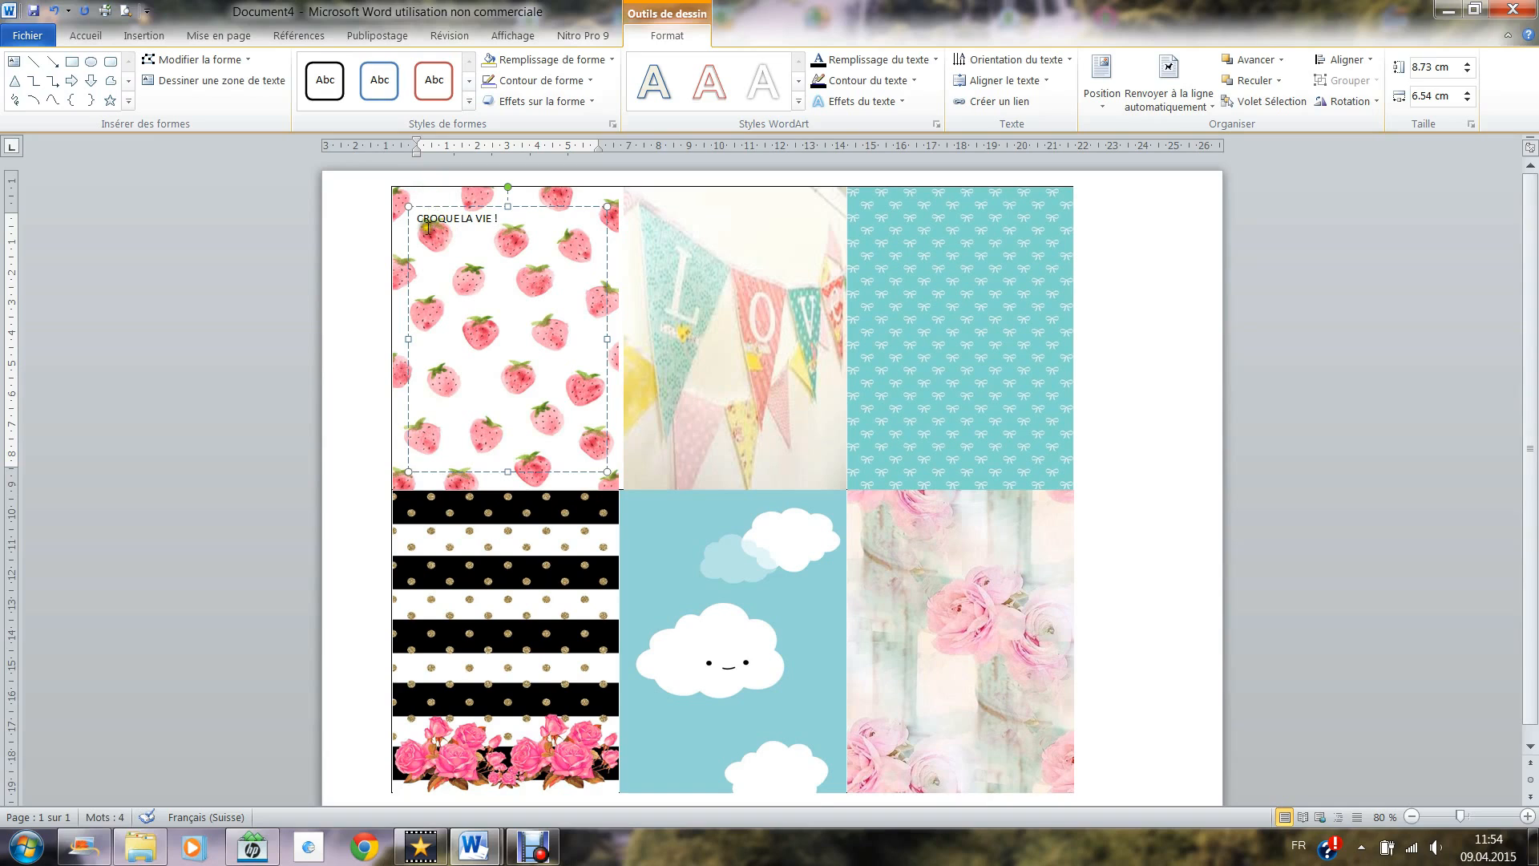
left_click_drag(418, 218, 505, 222)
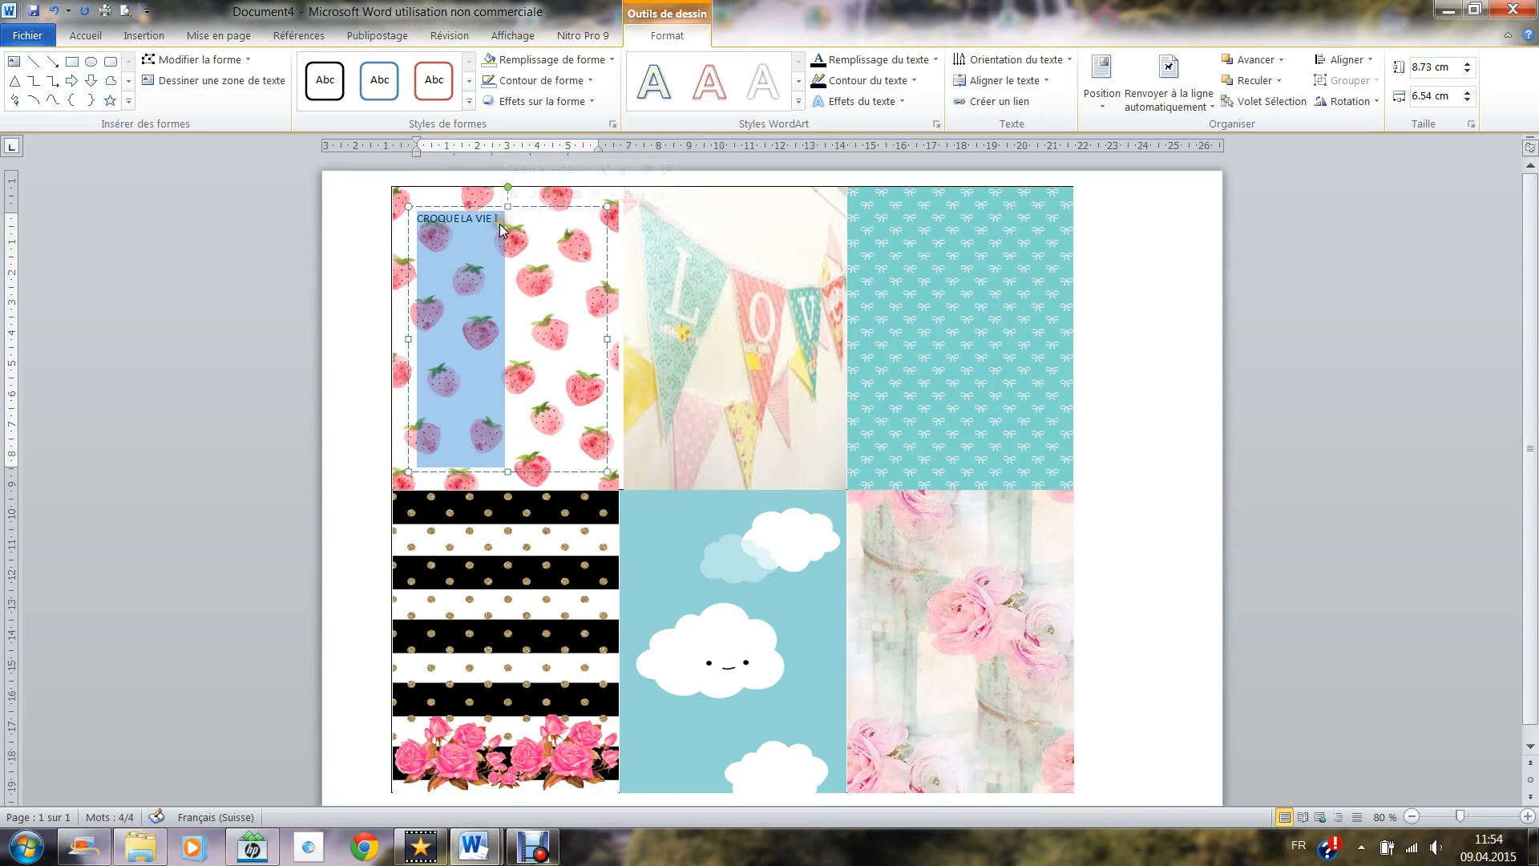
left_click(86, 35)
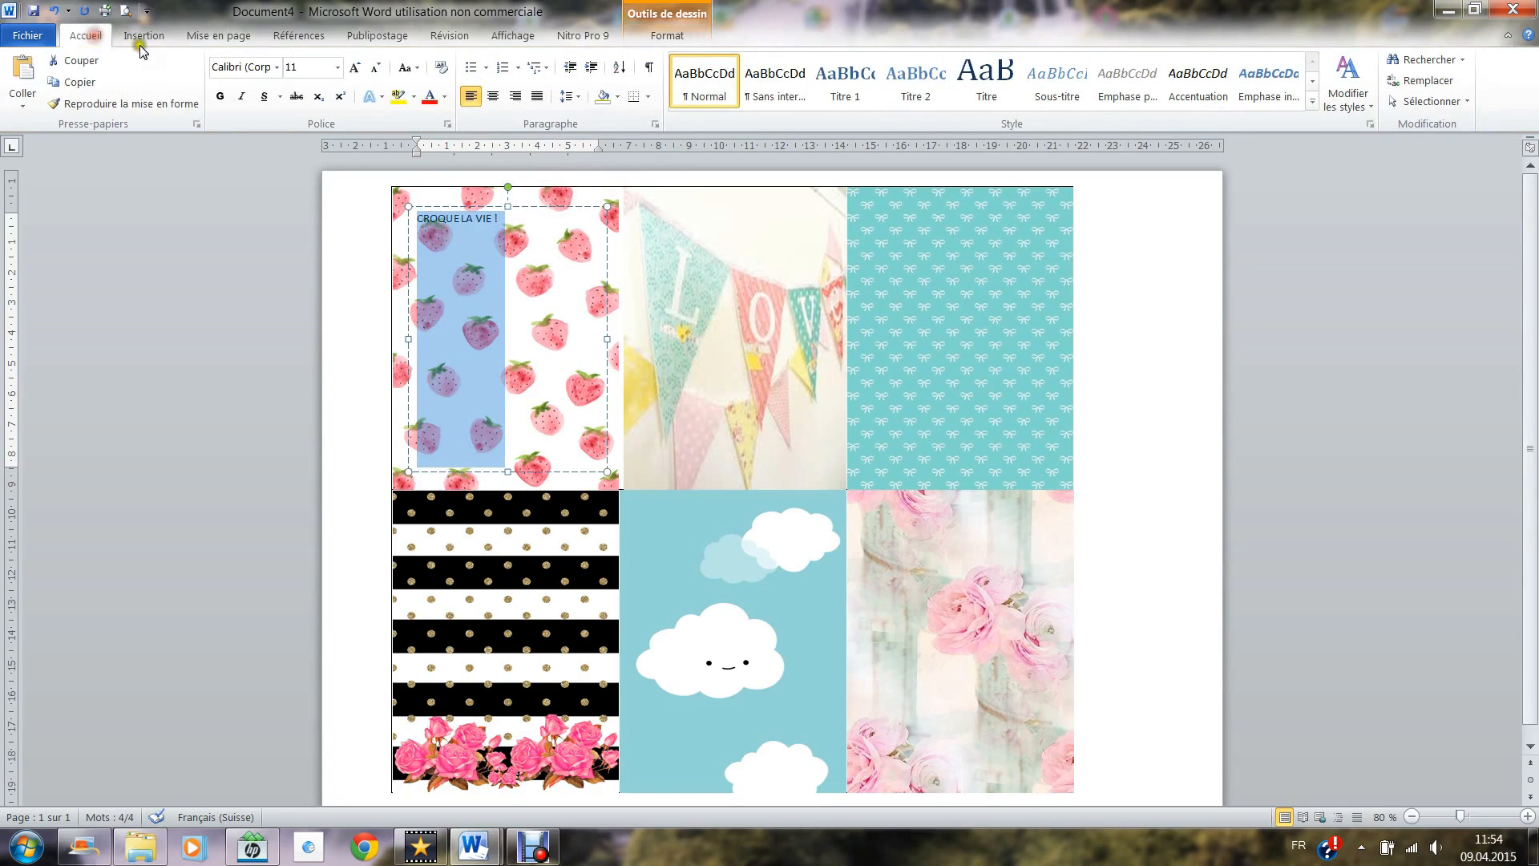
left_click(277, 68)
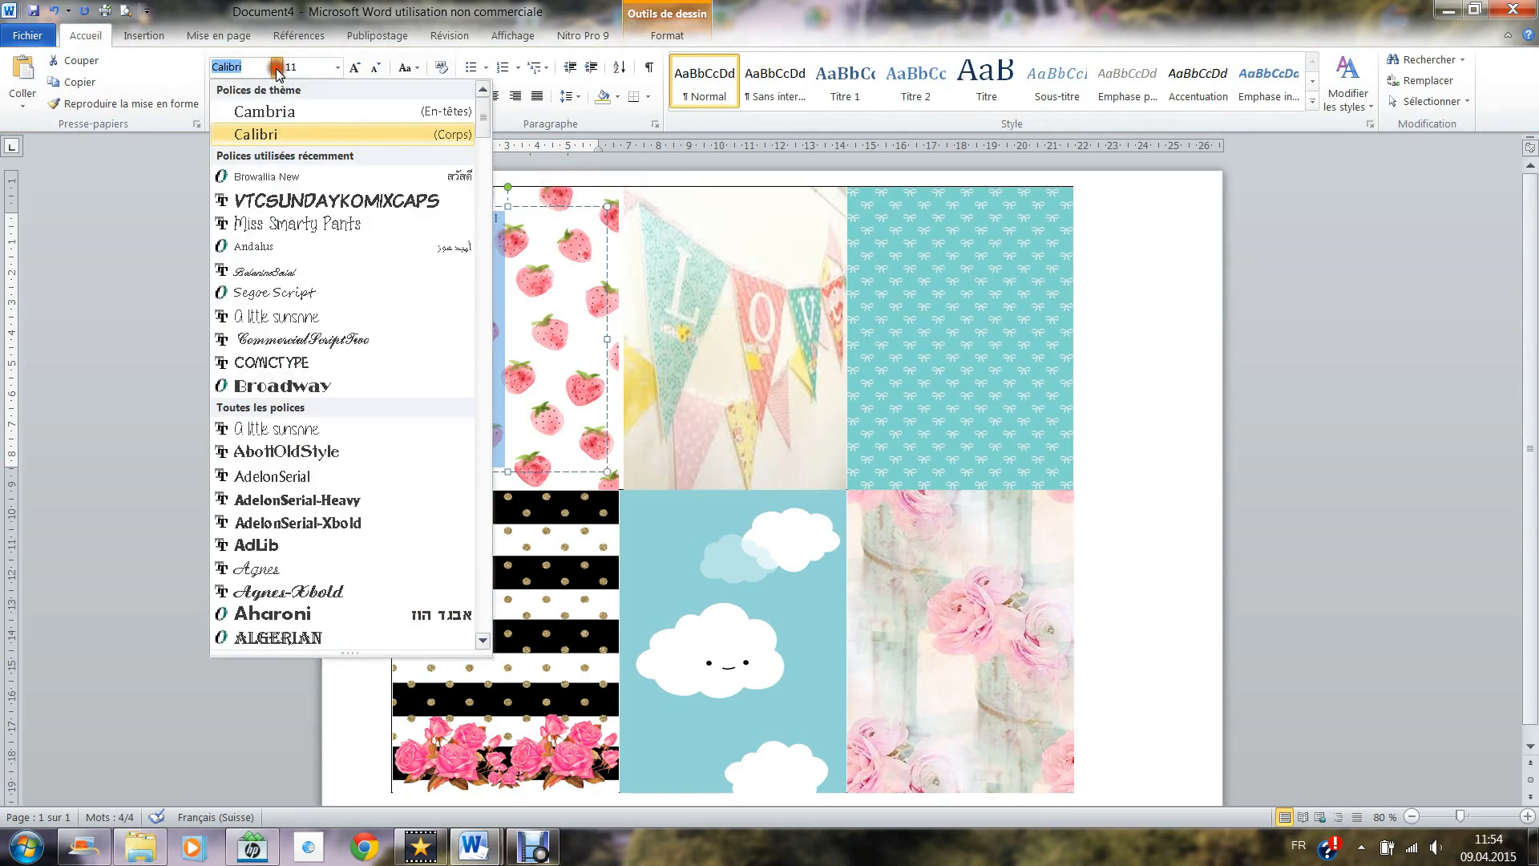
left_click(309, 200)
left_click(337, 68)
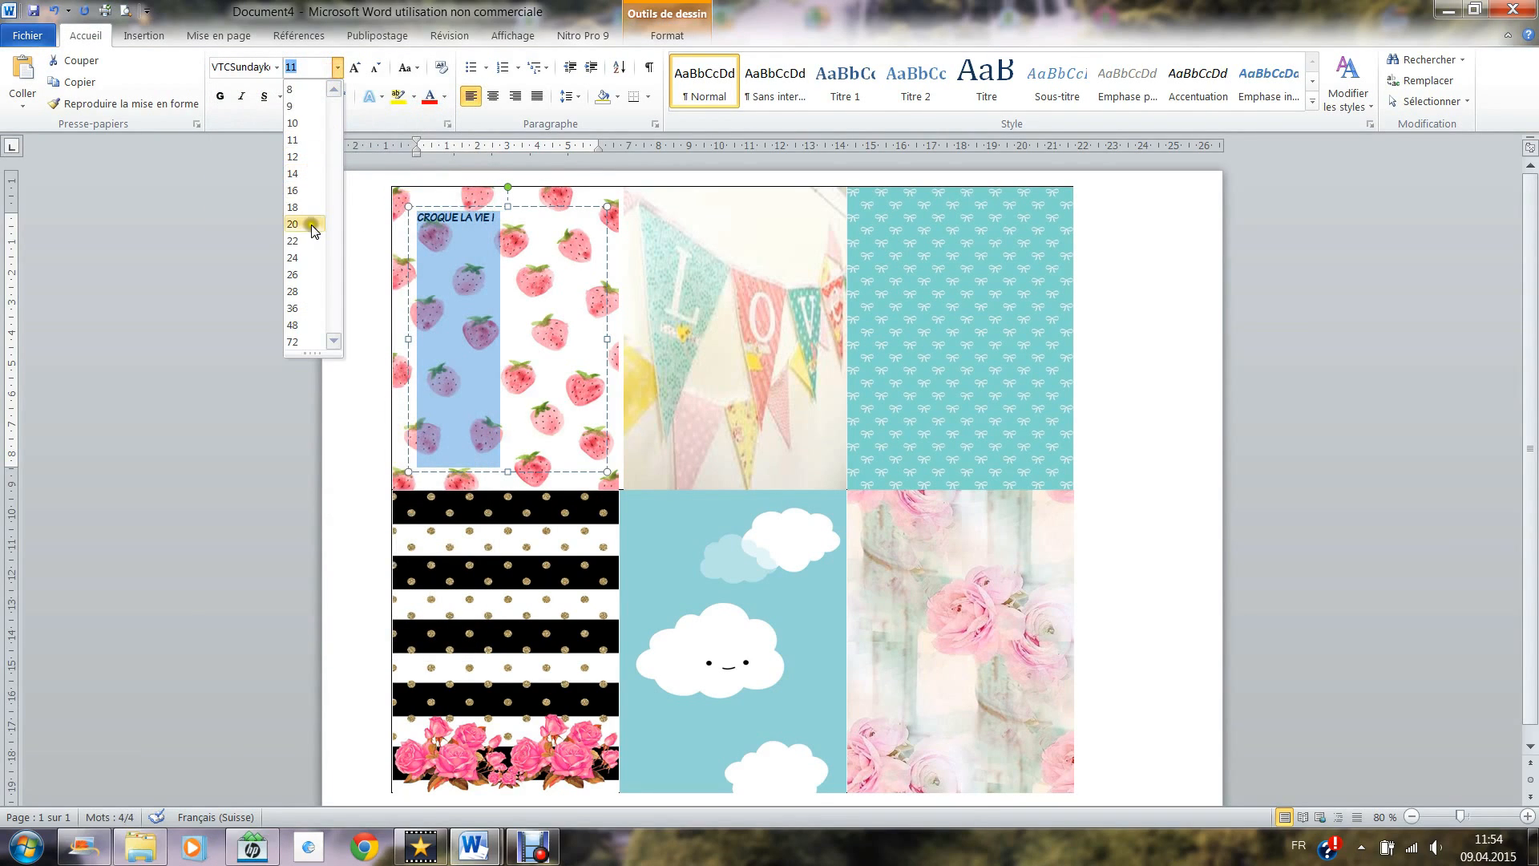
left_click(294, 324)
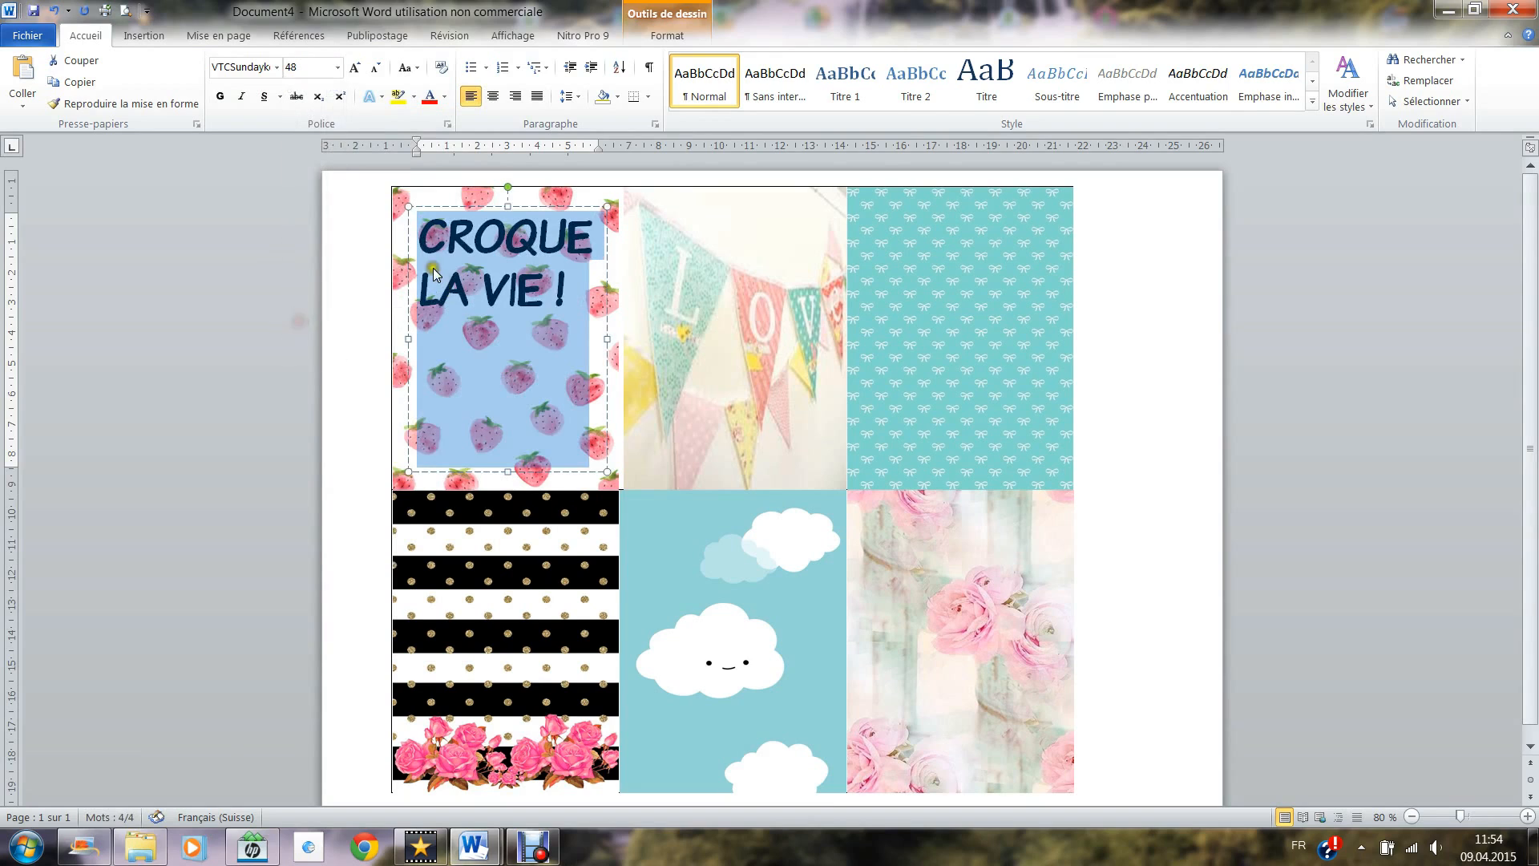
Centre the caption with "VIE !" on its own line, and lower the upper edge of its text box
left_click(466, 289)
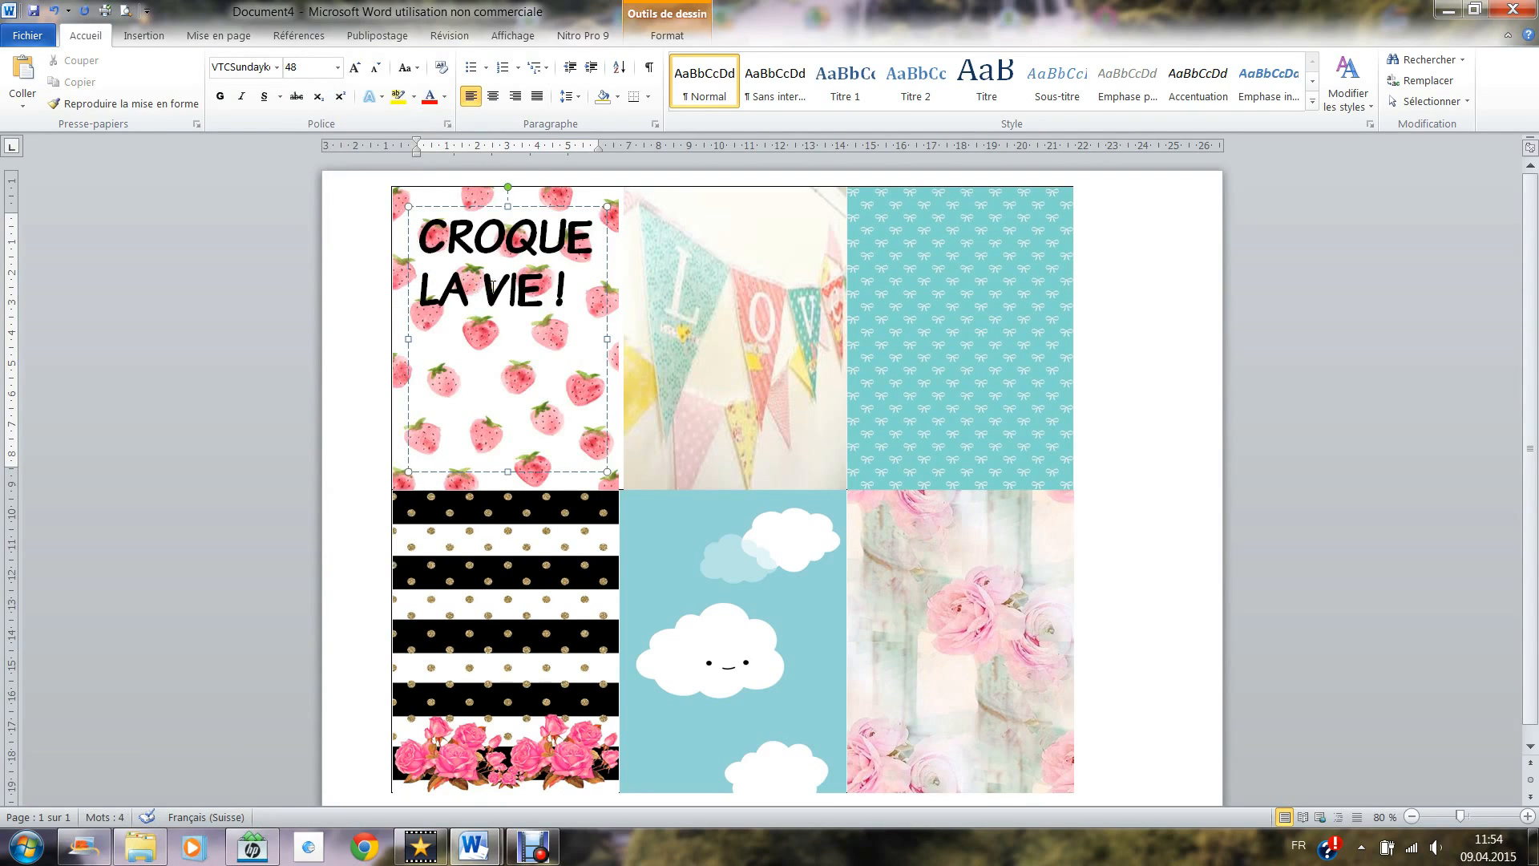
key("Return")
key("ctrl+a")
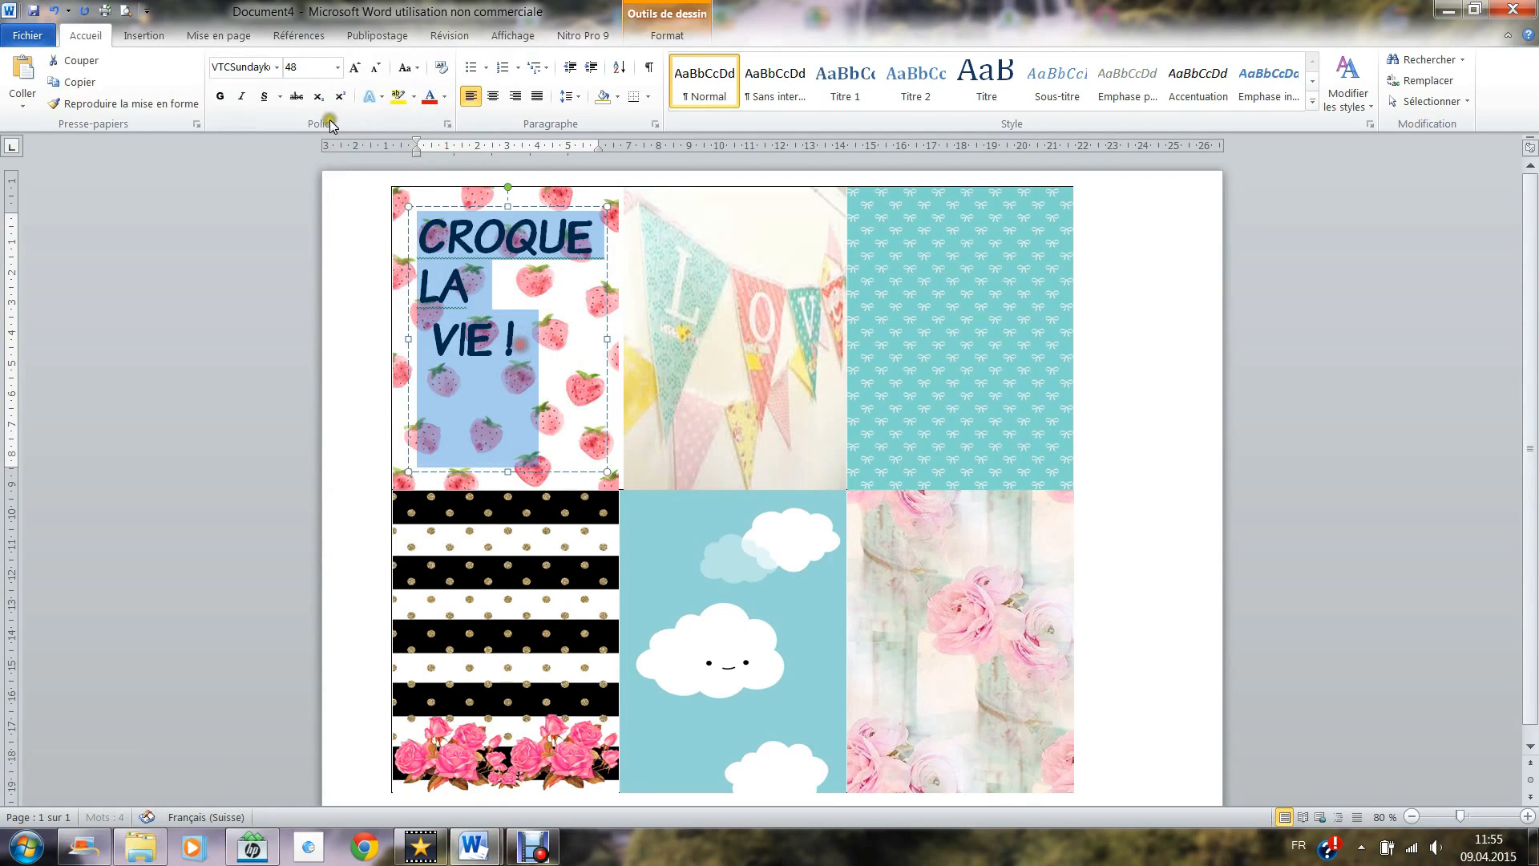
left_click(493, 96)
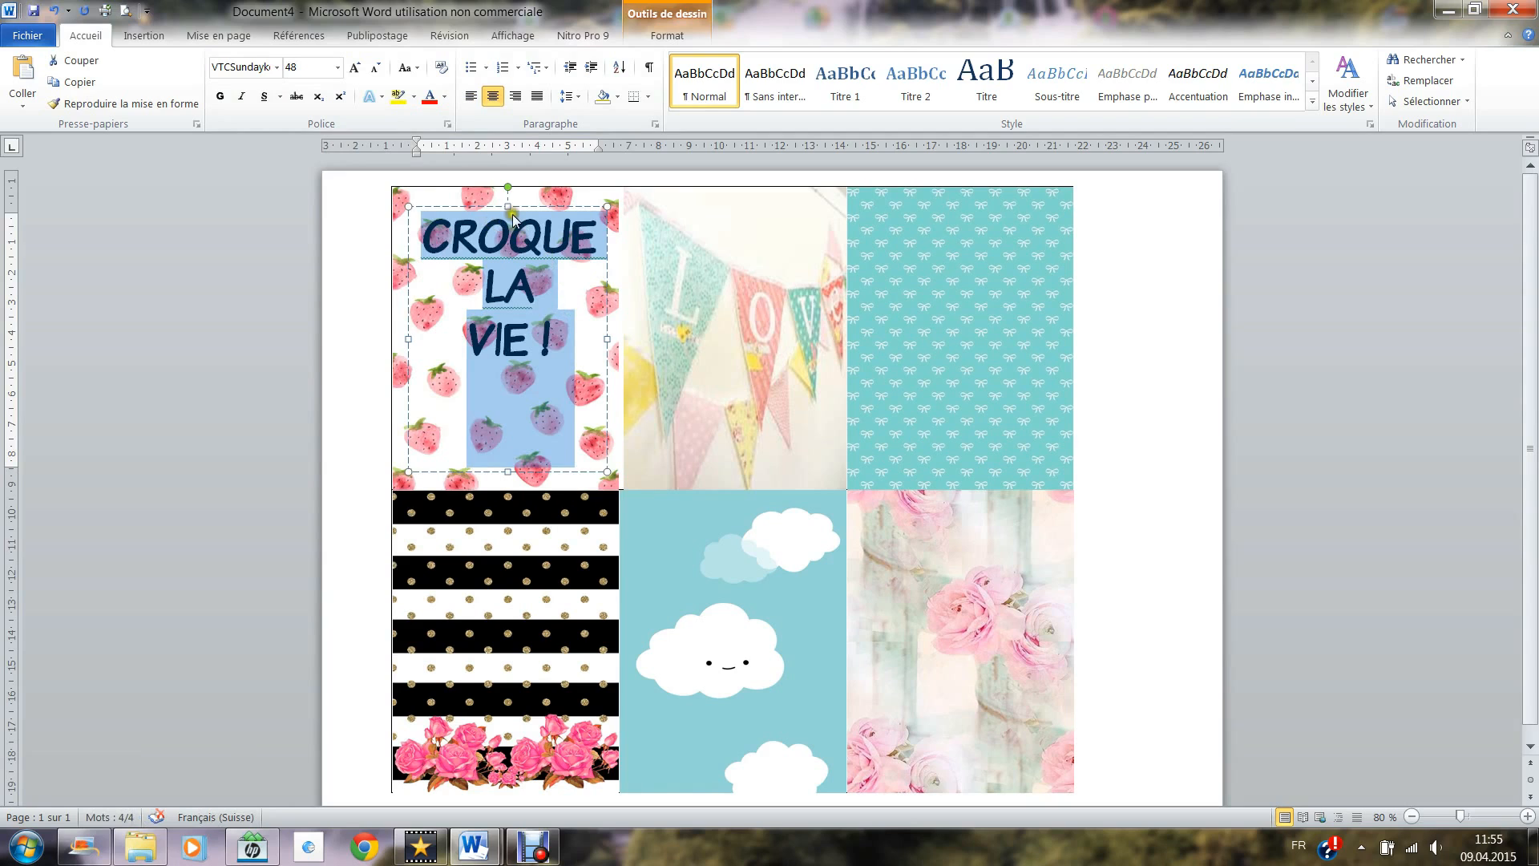
left_click_drag(496, 205, 496, 255)
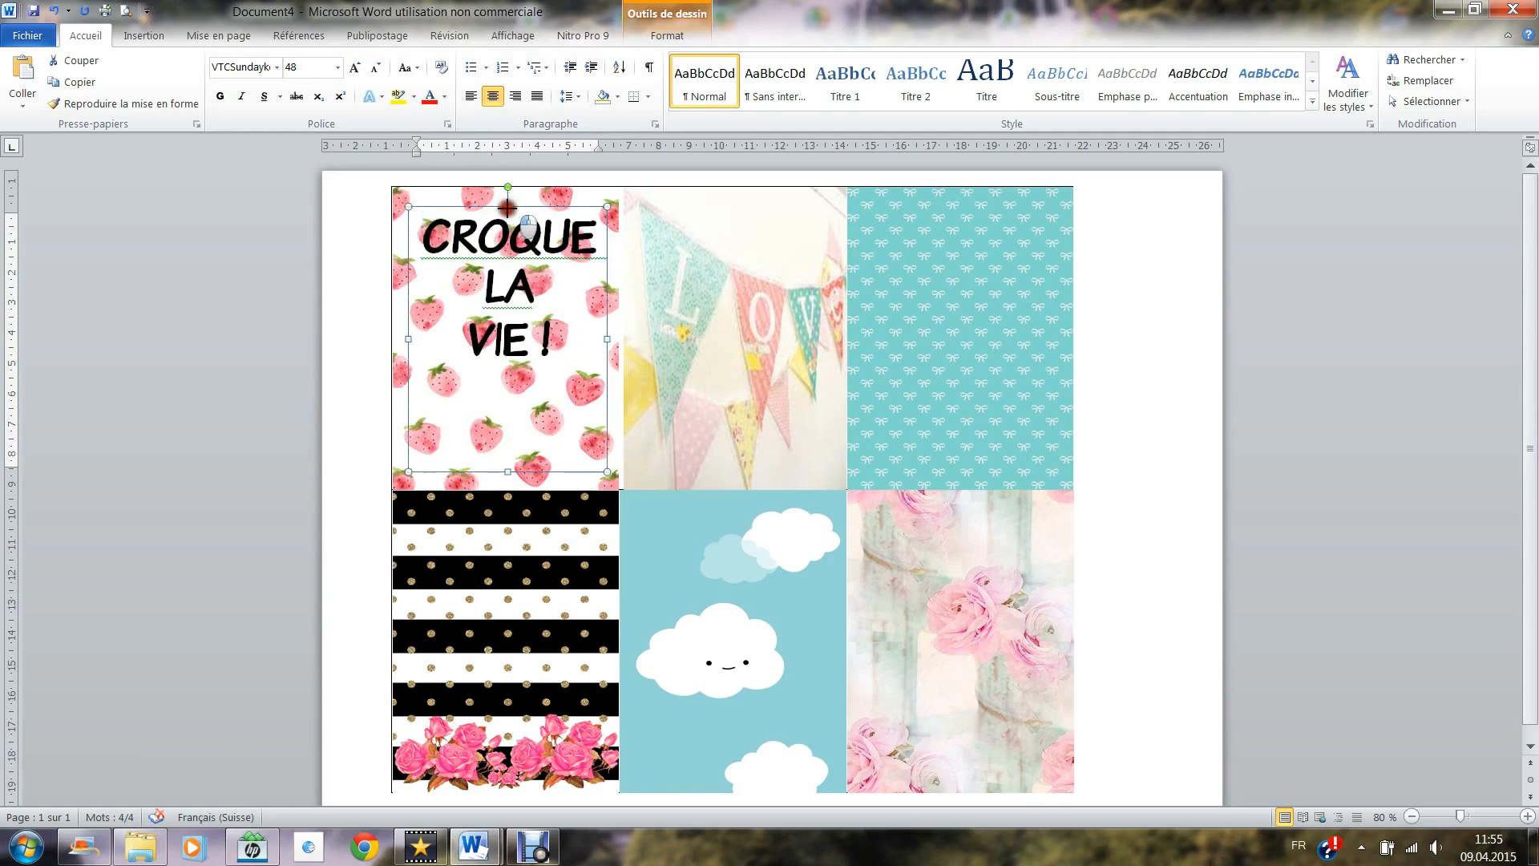
Draw a rectangular callout about 7.49 cm high by 6.03 cm wide over the blue bow picture
left_click(685, 362)
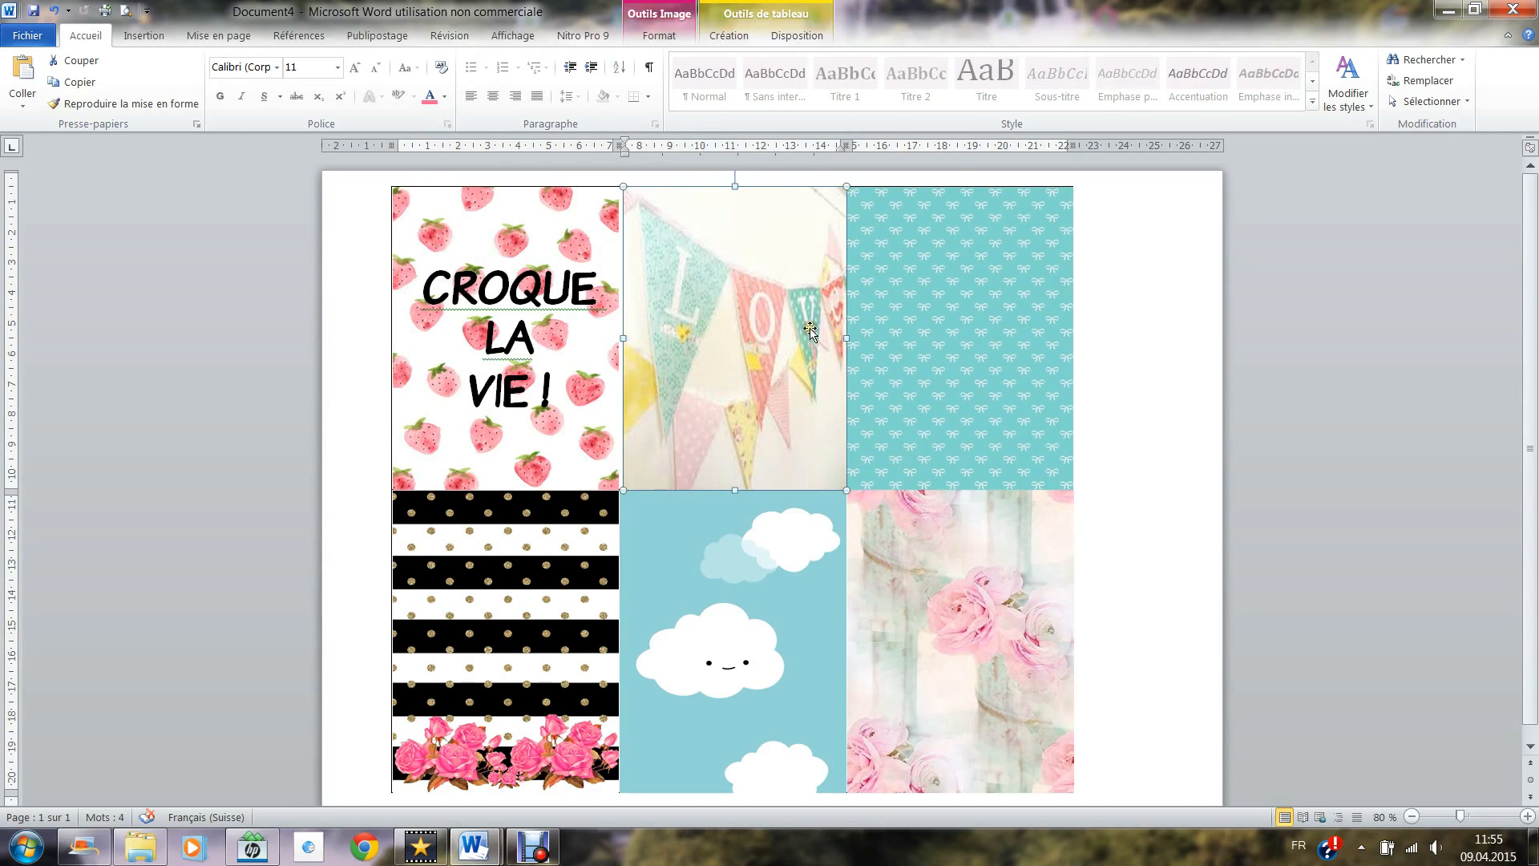
left_click(934, 289)
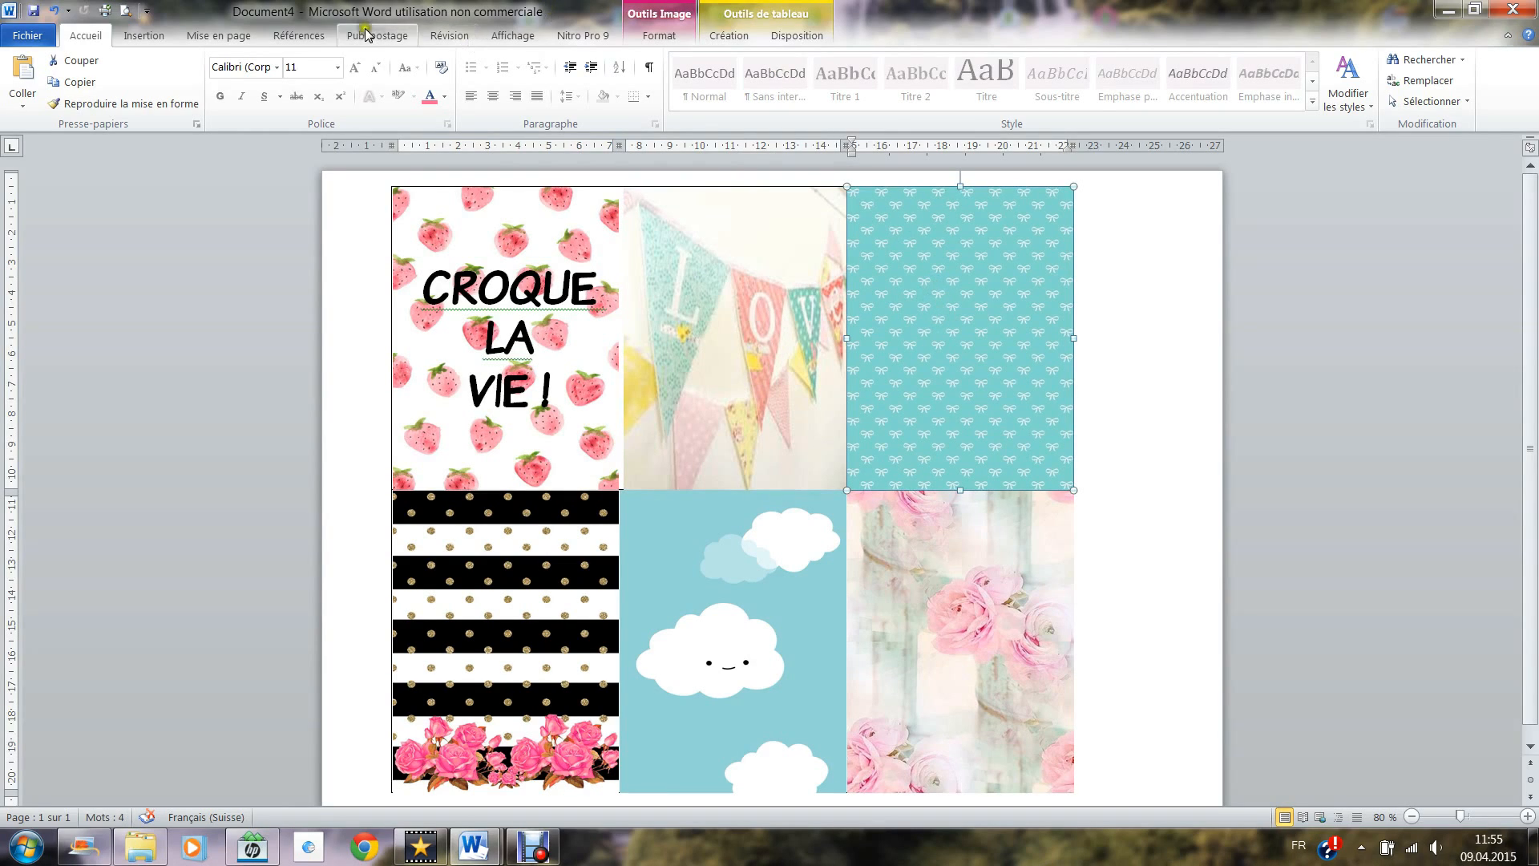
left_click(162, 36)
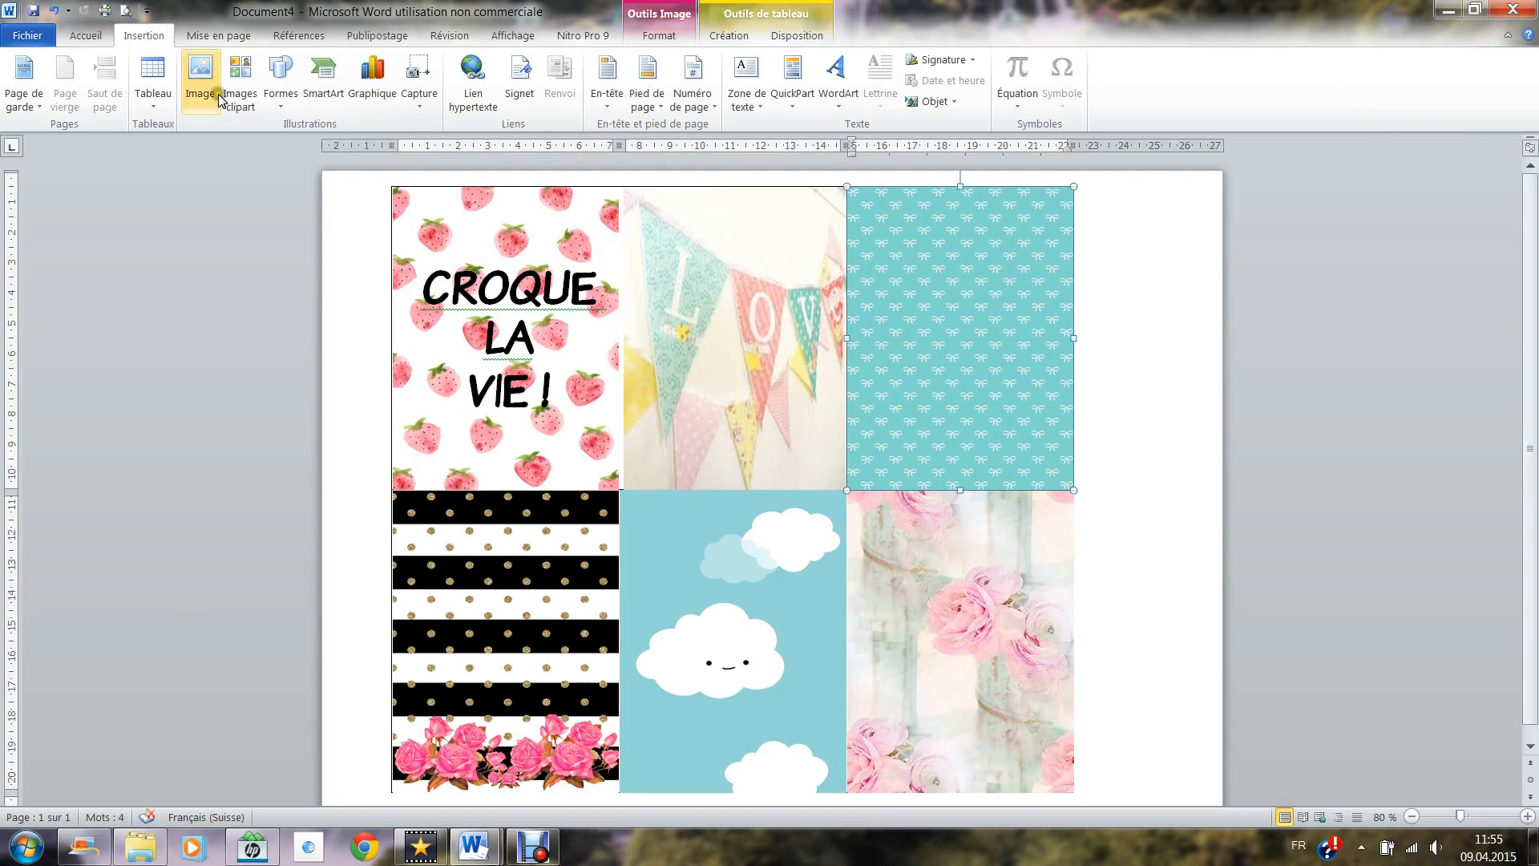
left_click(275, 87)
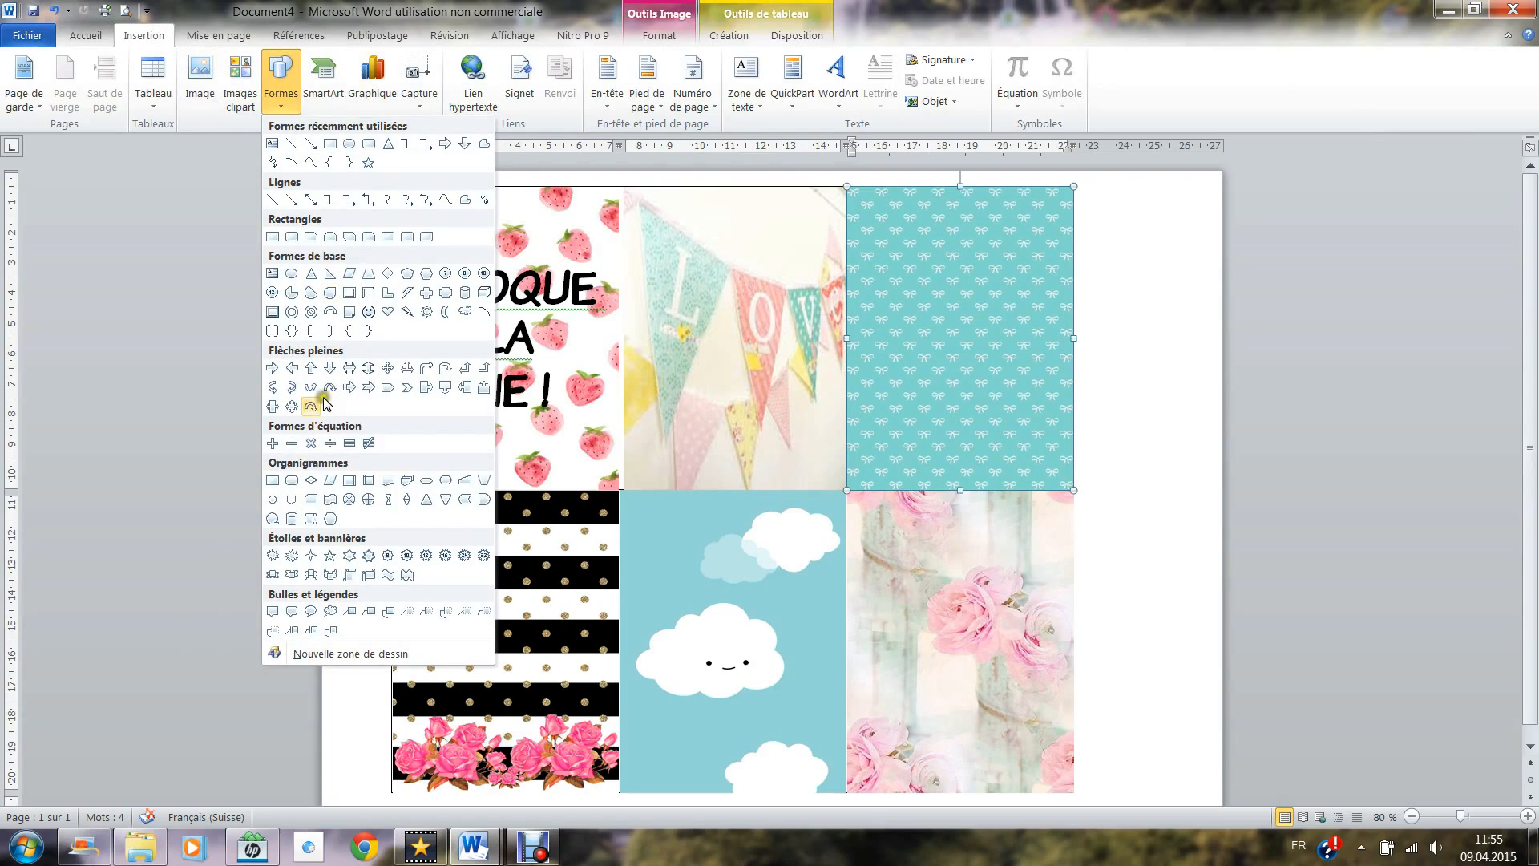
left_click(272, 612)
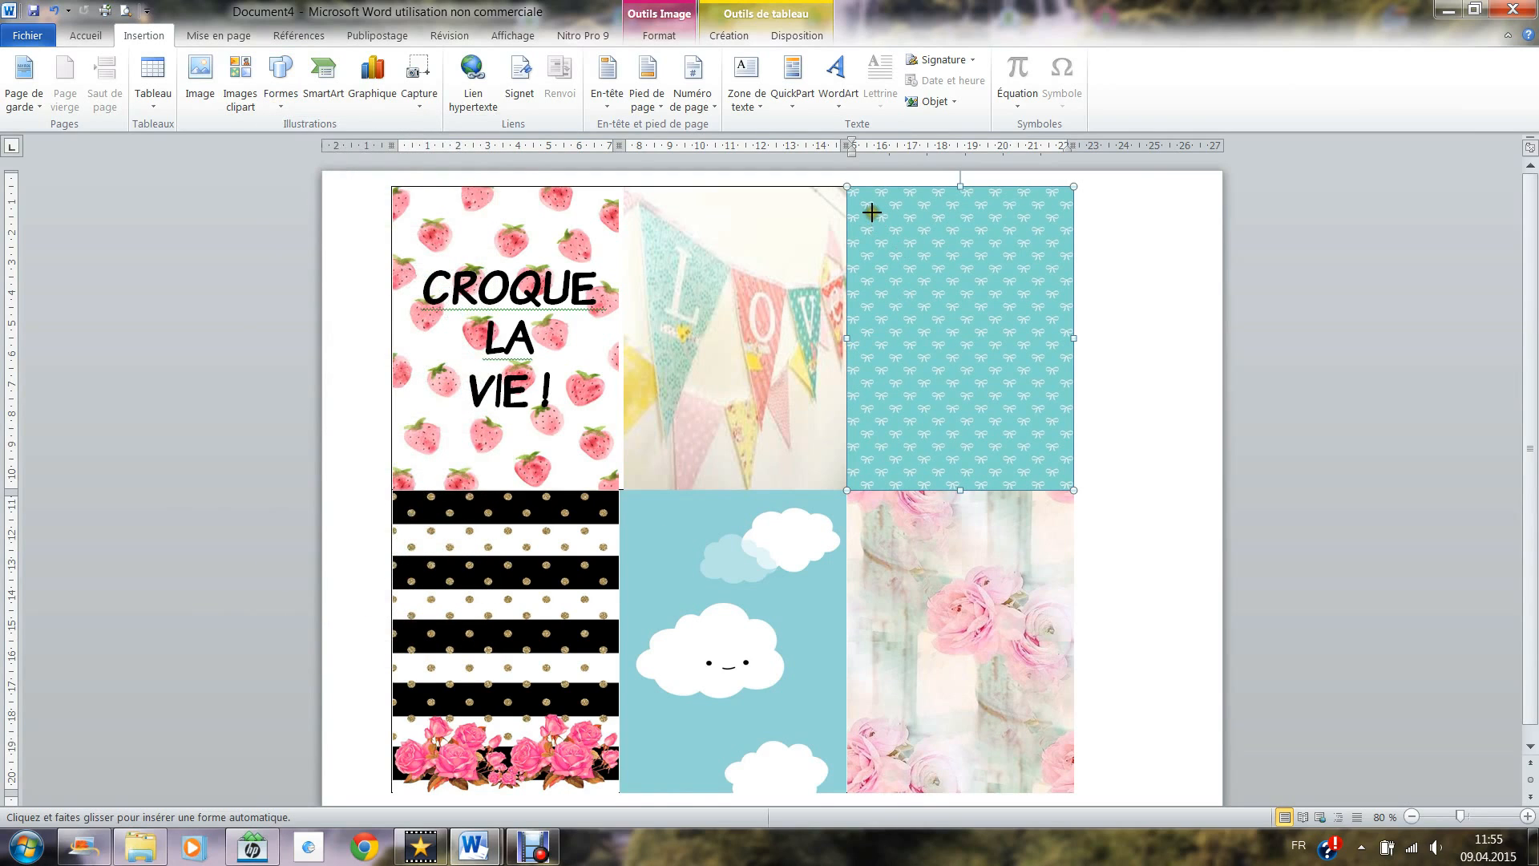
left_click_drag(872, 211, 1052, 438)
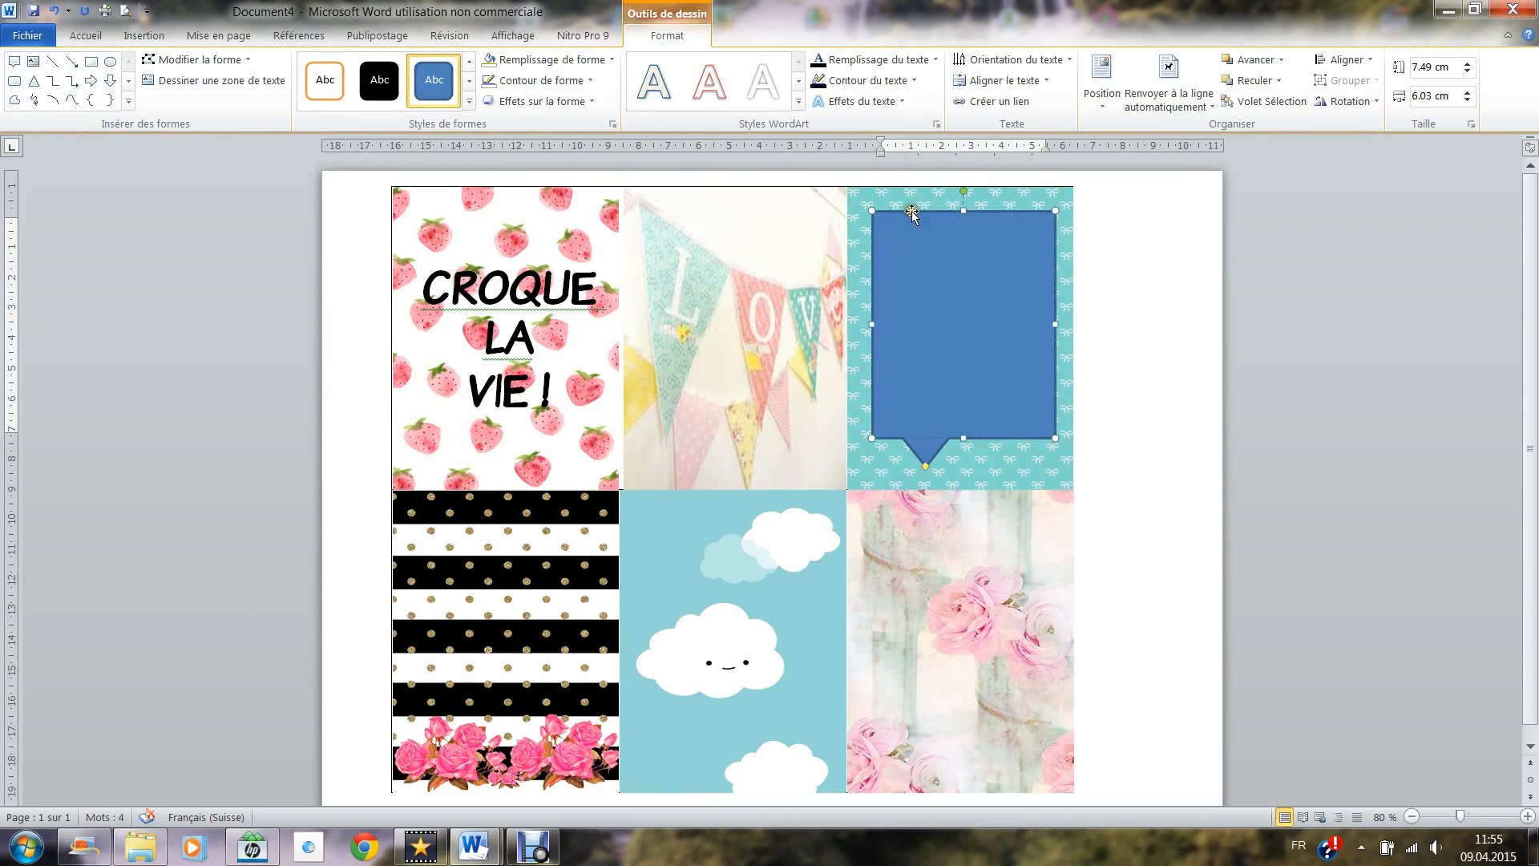
Set both the fill and the outline of the callout to white
left_click(557, 60)
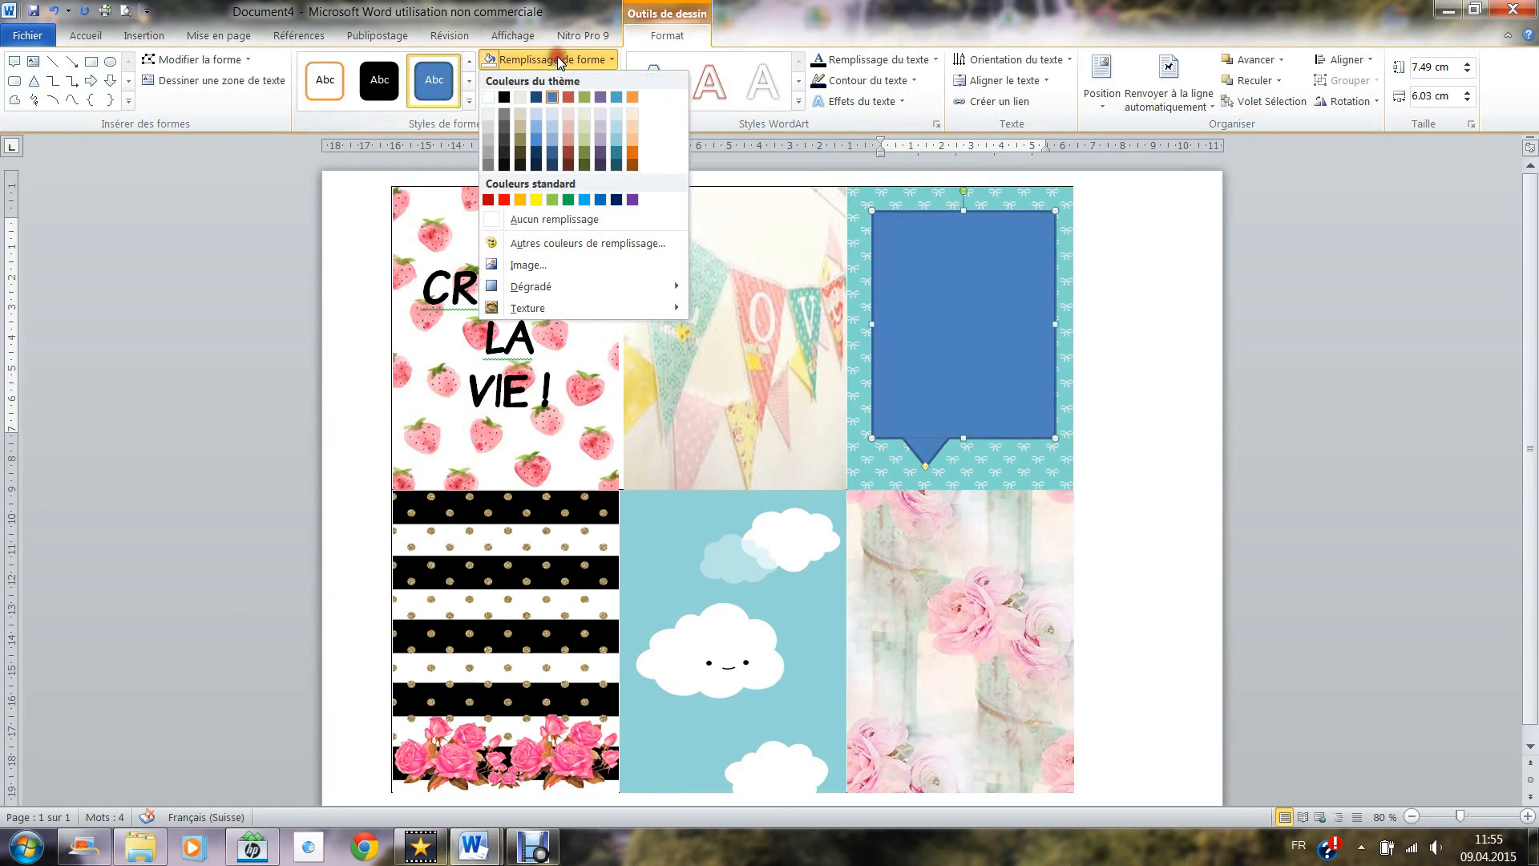
left_click(487, 96)
left_click(532, 81)
left_click(488, 118)
Apply the first external shadow preset, falling diagonally to the lower right, to the white callout and deselect it
left_click(982, 324)
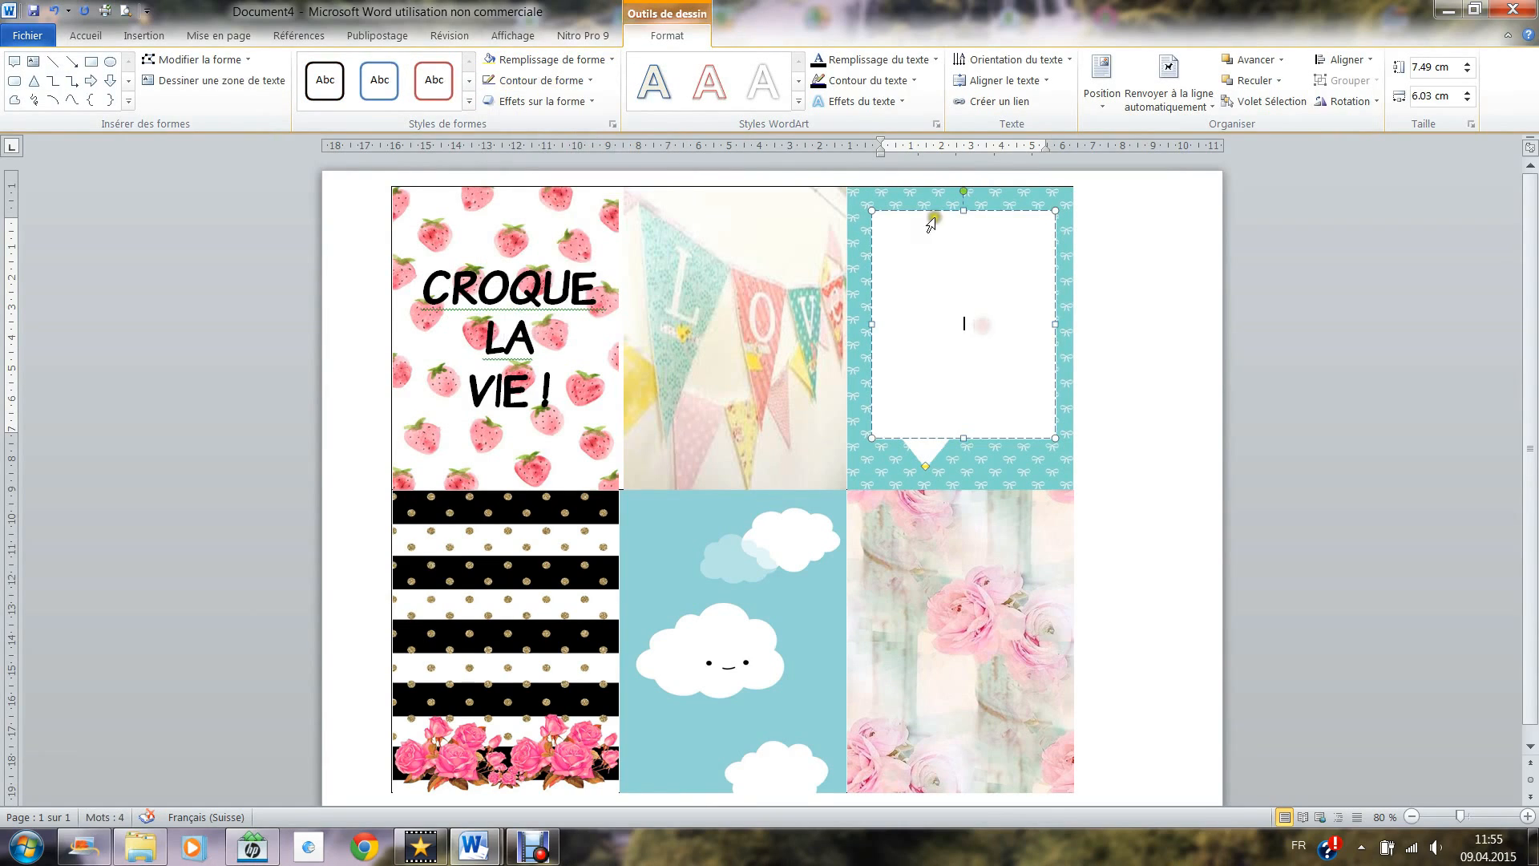
left_click(935, 210)
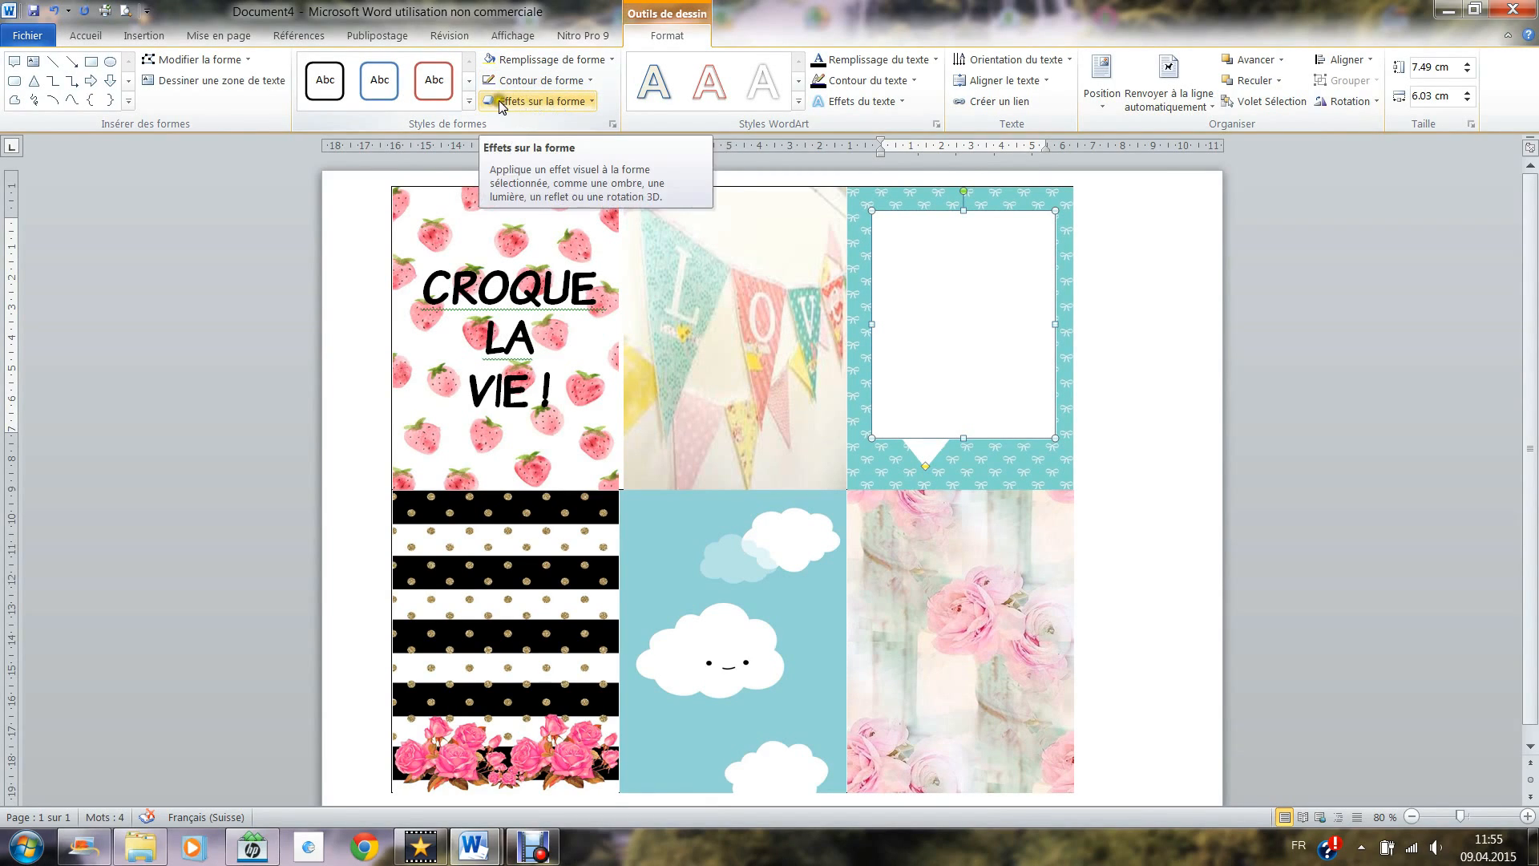
left_click(536, 102)
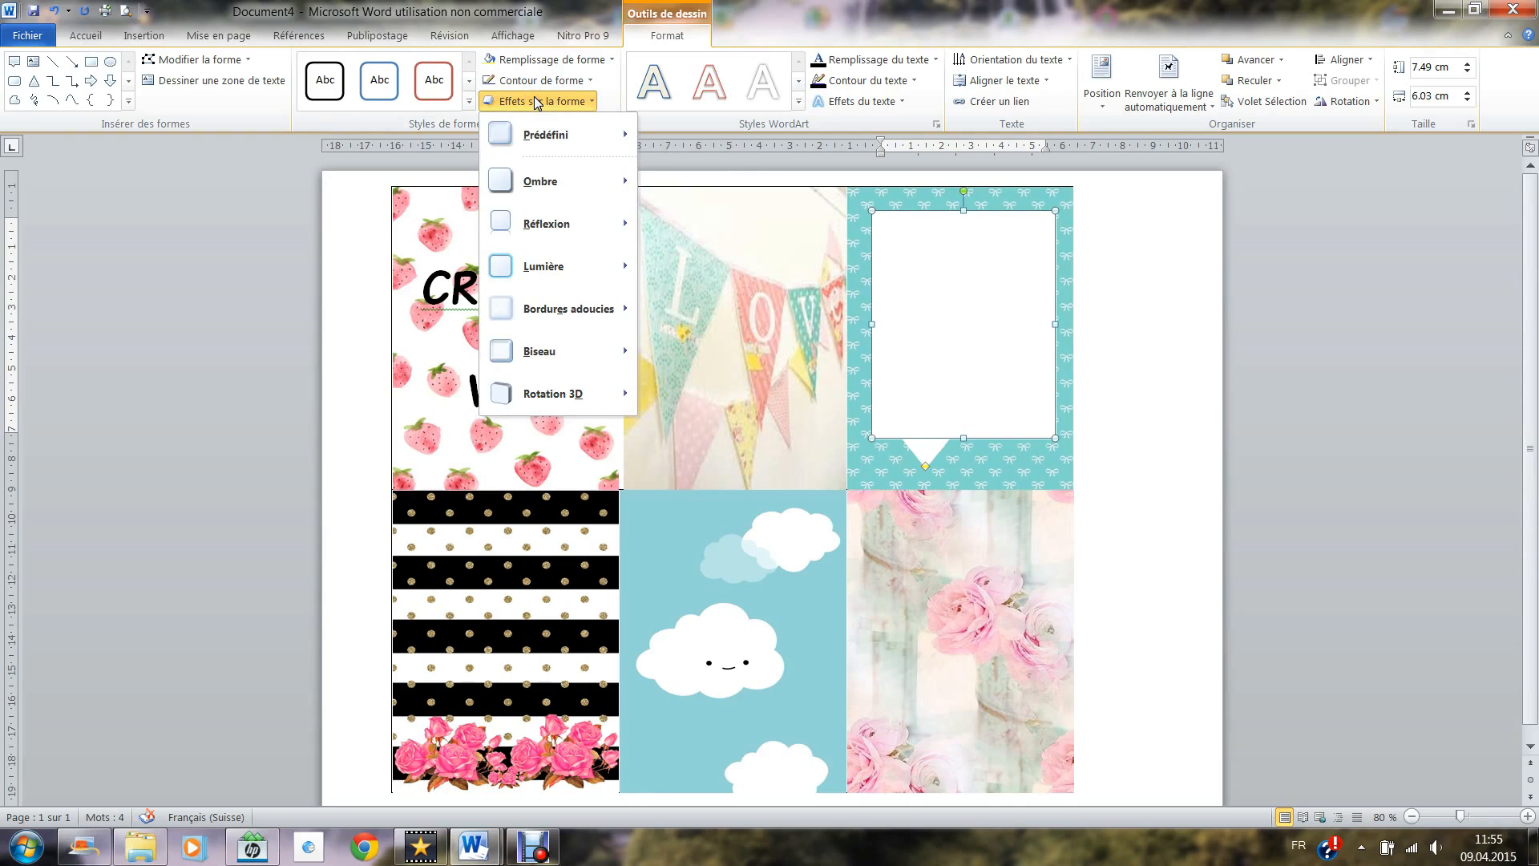
mouse_move(546, 198)
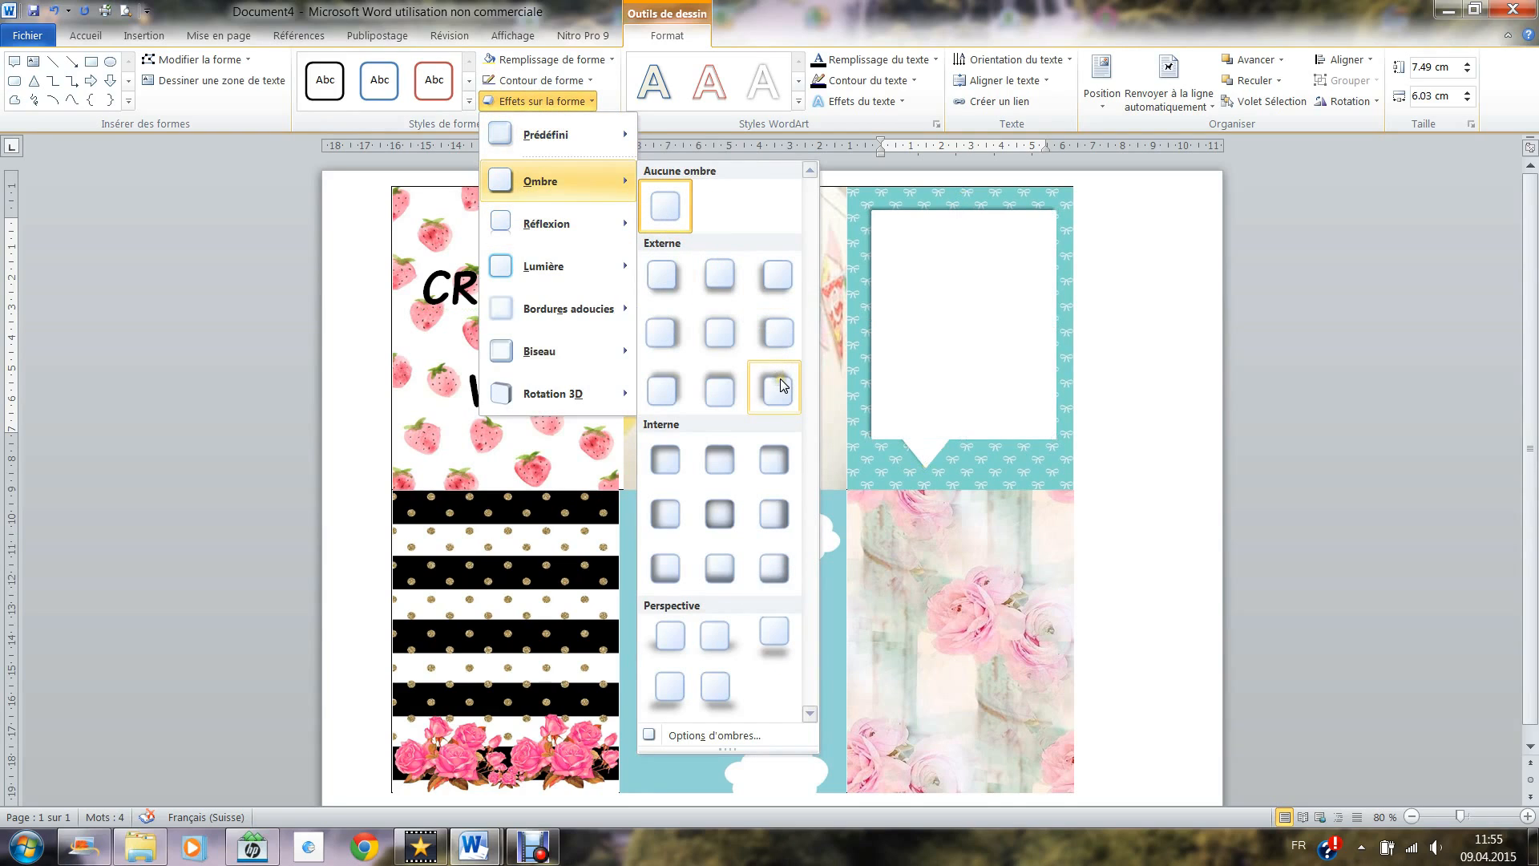
left_click(662, 278)
left_click(1188, 344)
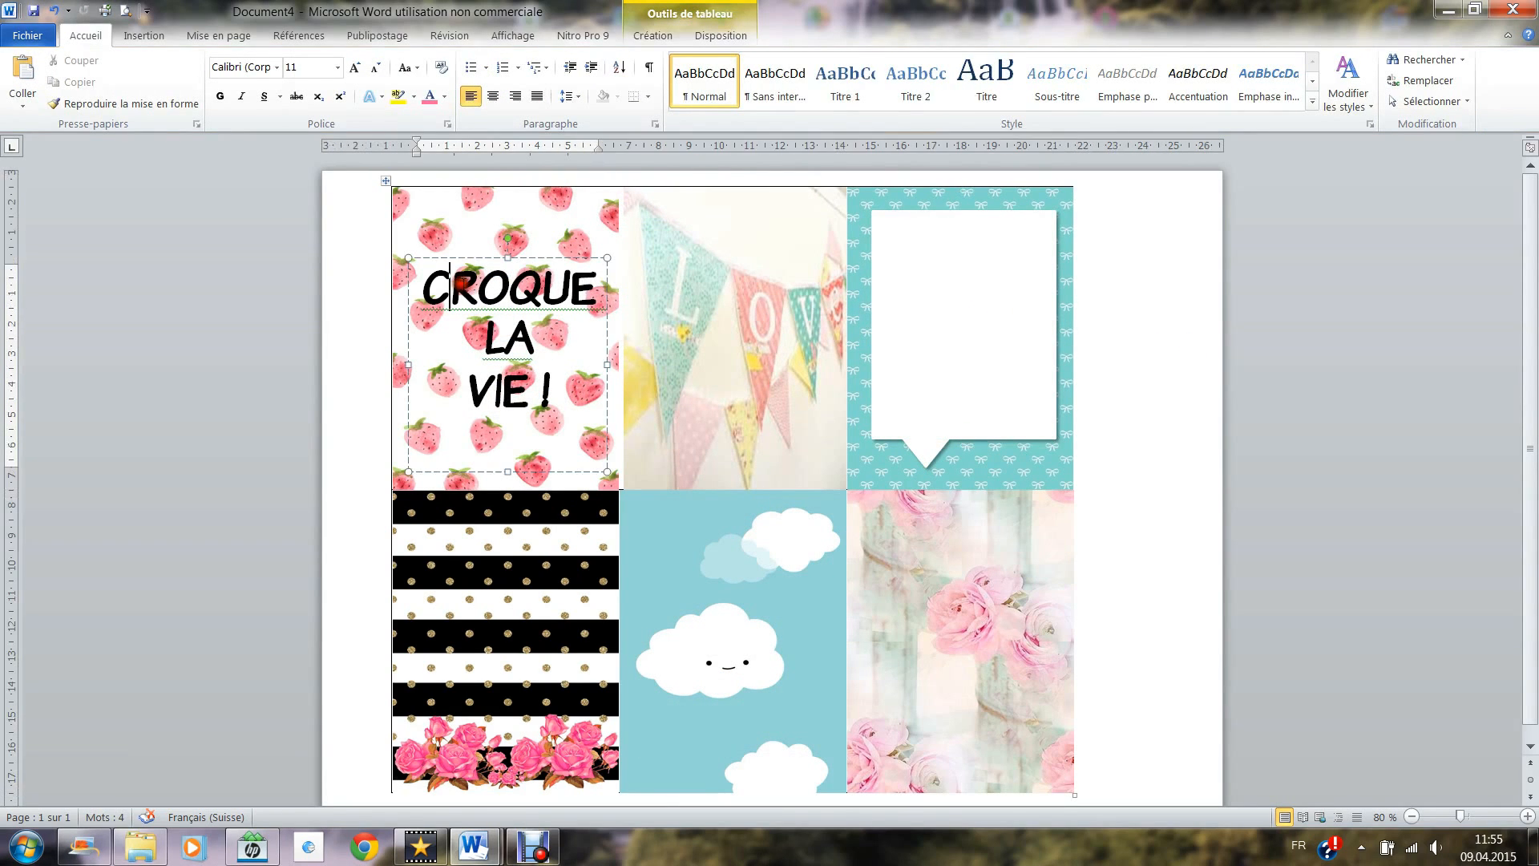
Apply an external shadow effect to the text of the "CROQUE LA VIE !" caption and deselect it
left_click(464, 263)
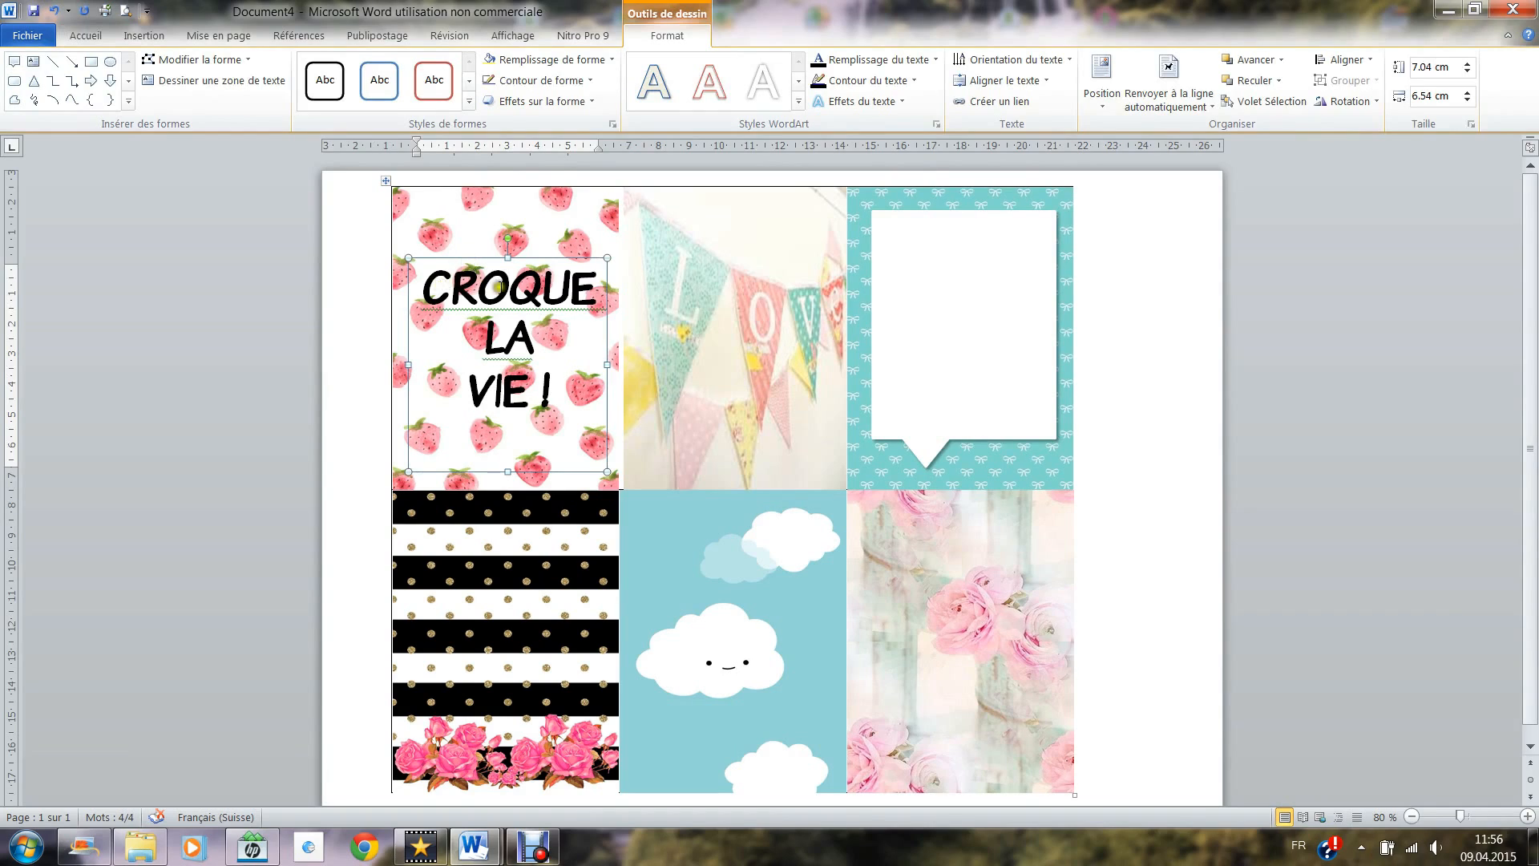
left_click(858, 103)
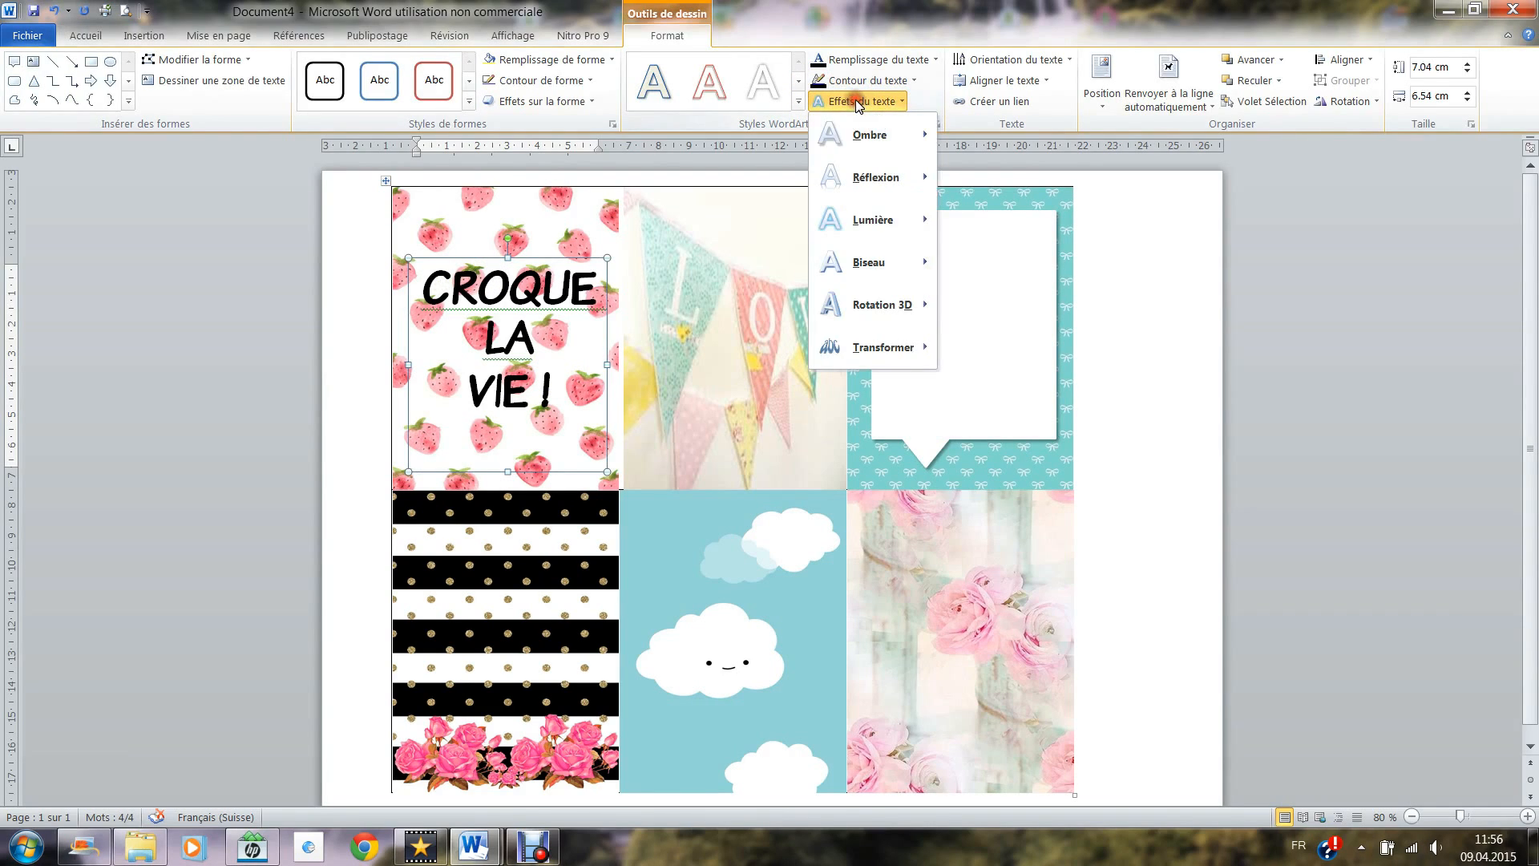
mouse_move(871, 135)
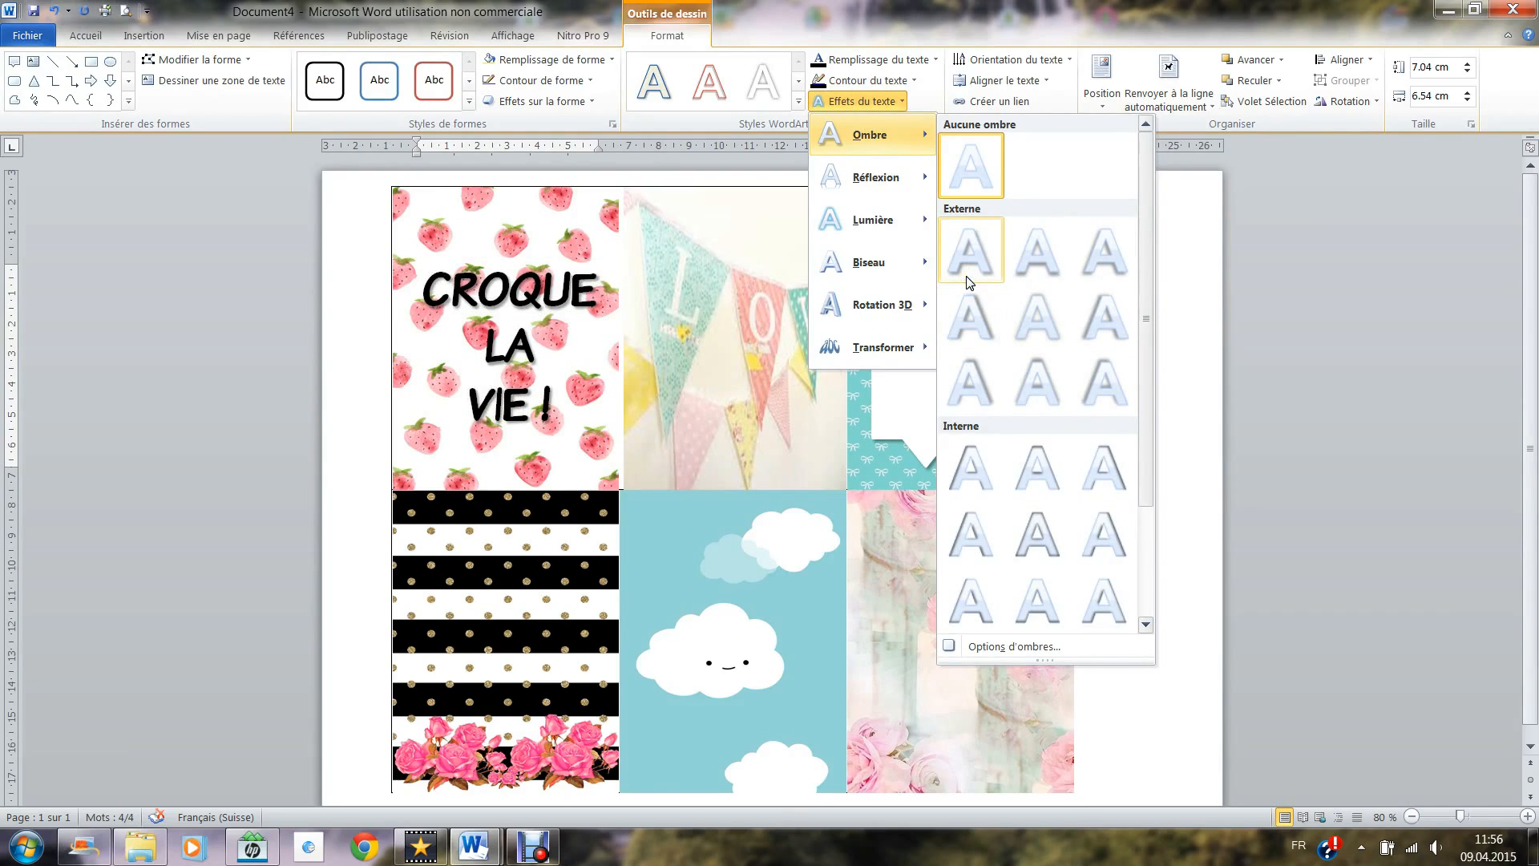
left_click(1122, 374)
scroll(761, 383, "down", 1)
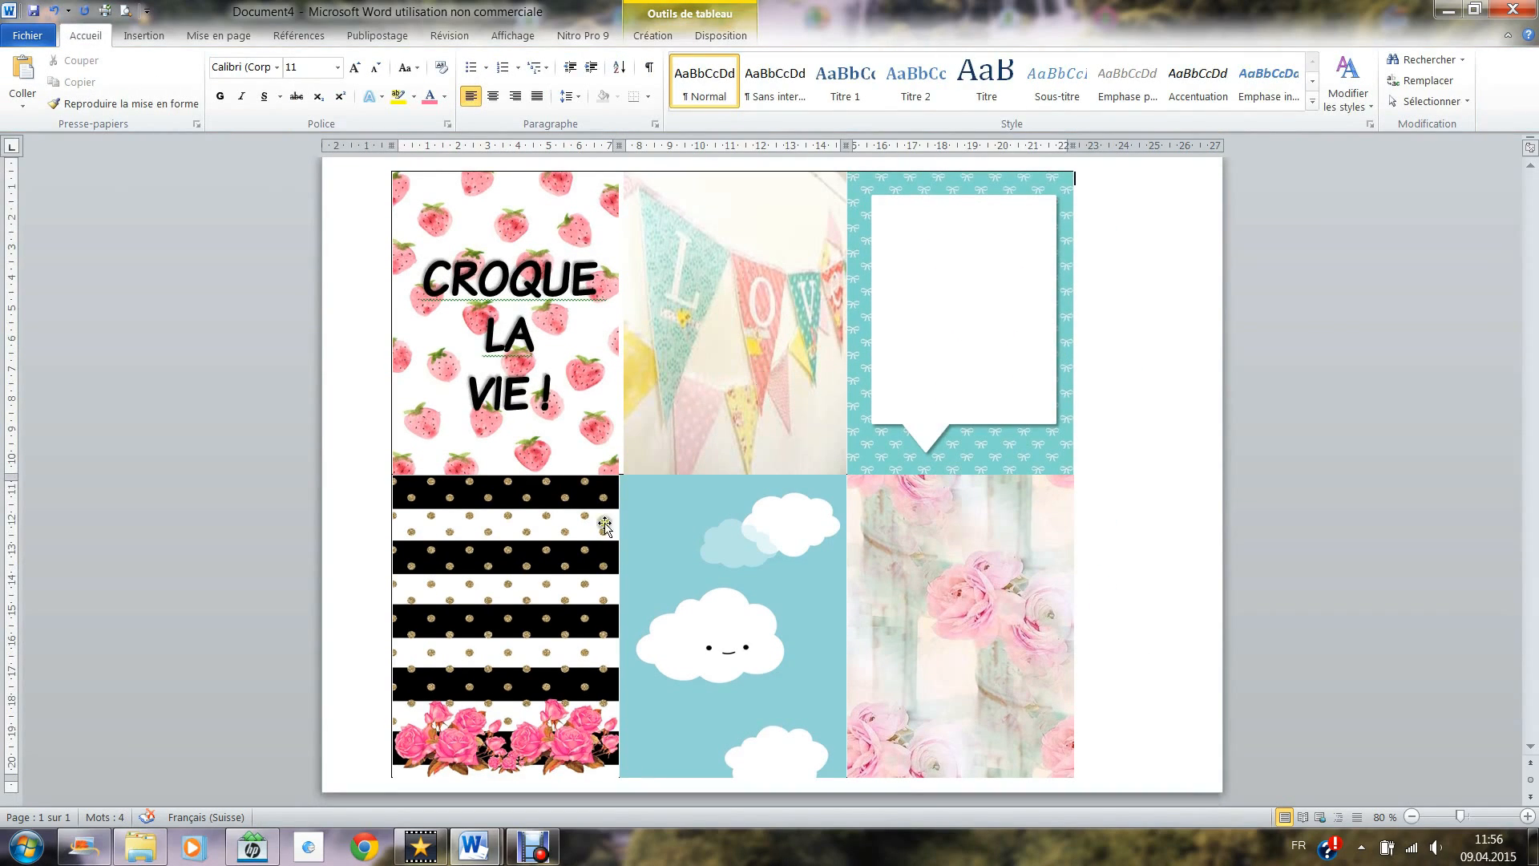
Draw a cloud thought bubble about 4.47 cm high by 5.85 cm wide over the striped picture, with its tail pointing to the lower right
left_click(525, 531)
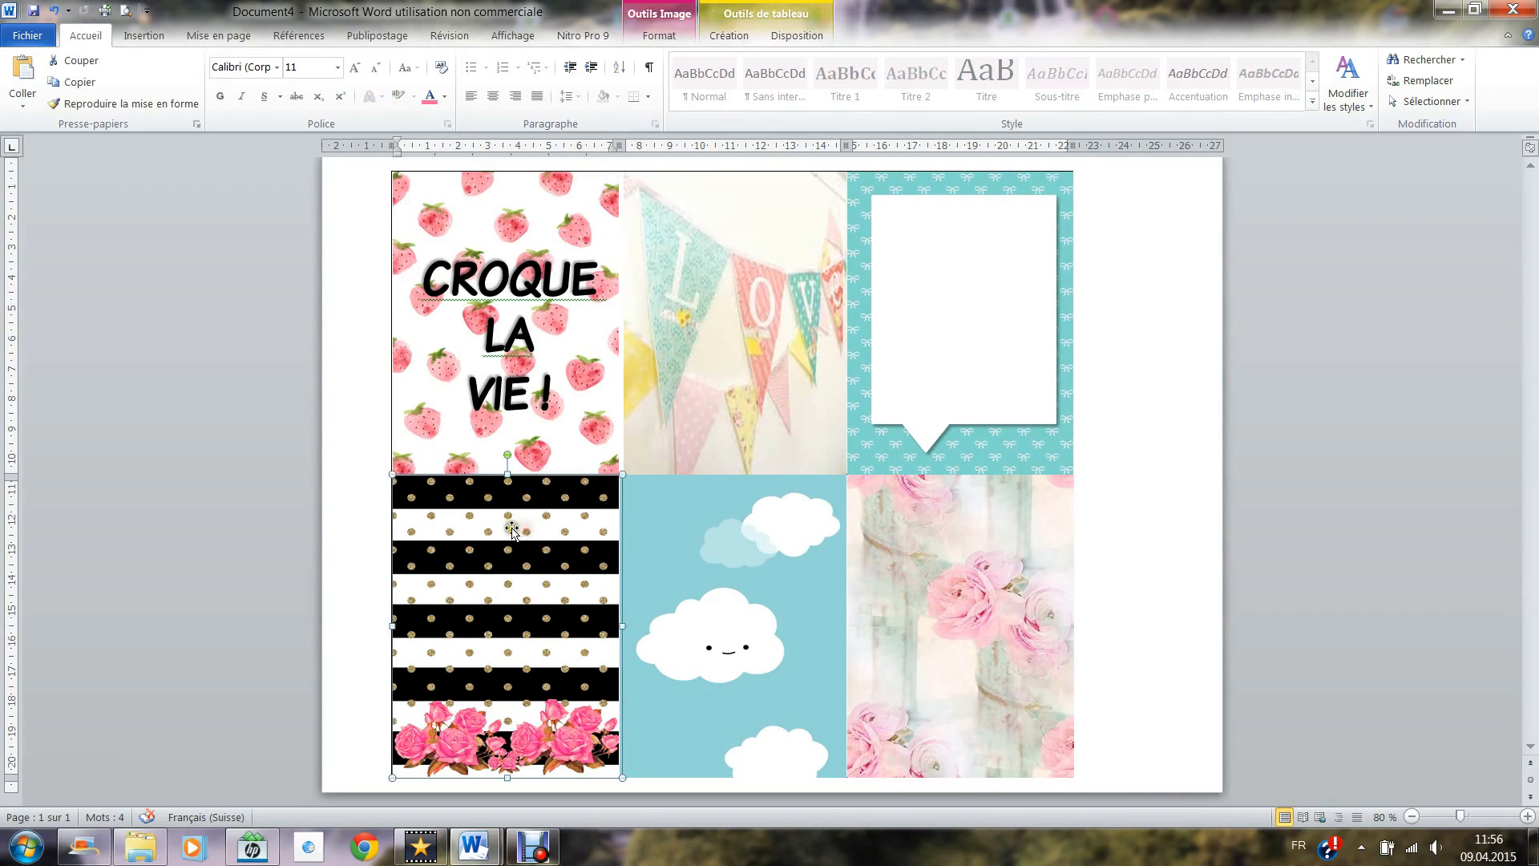
left_click(142, 35)
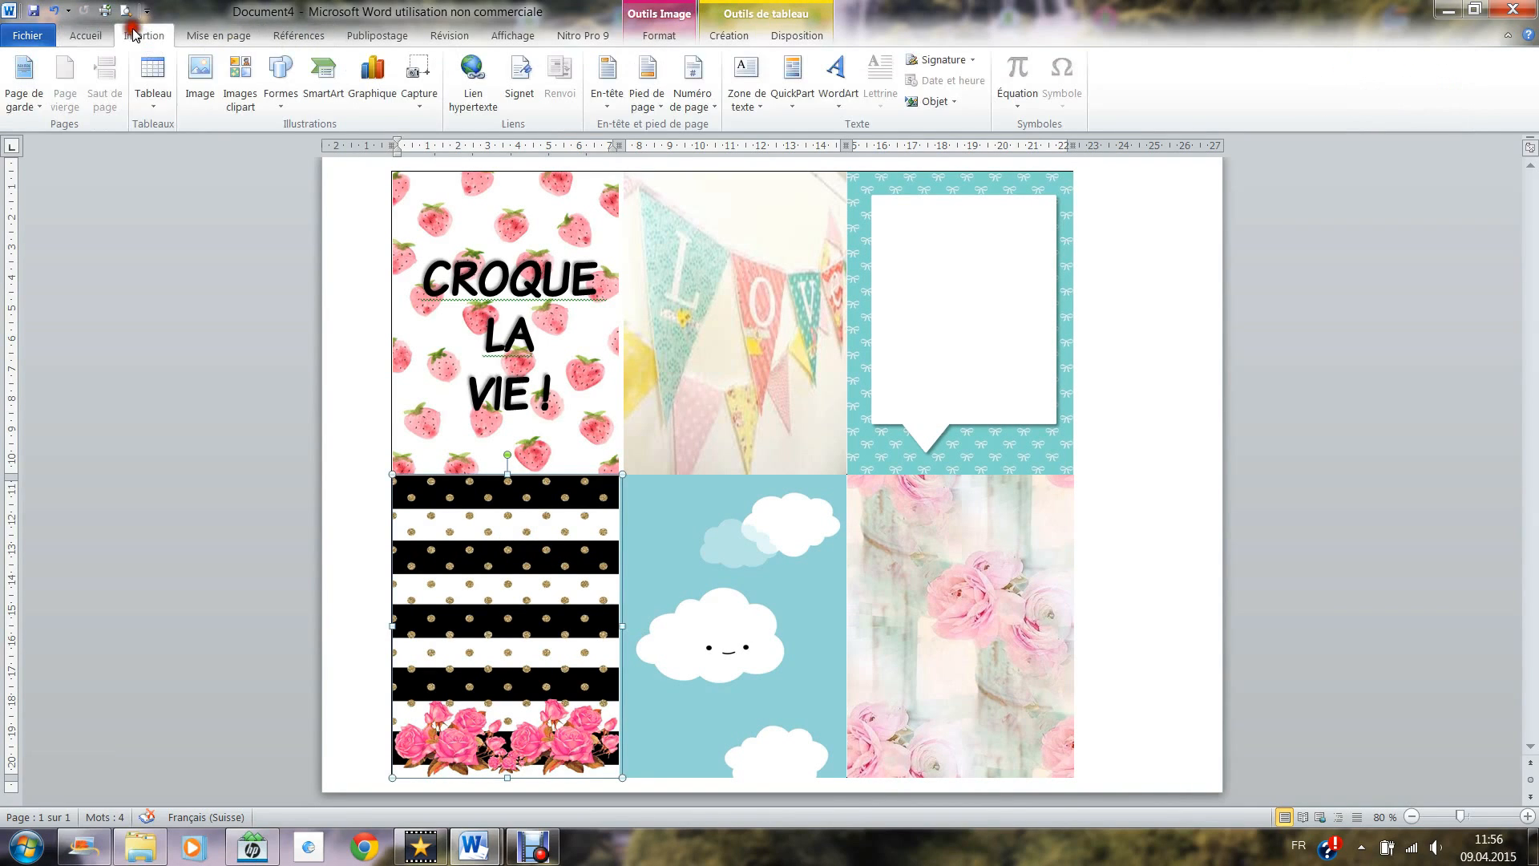
left_click(278, 71)
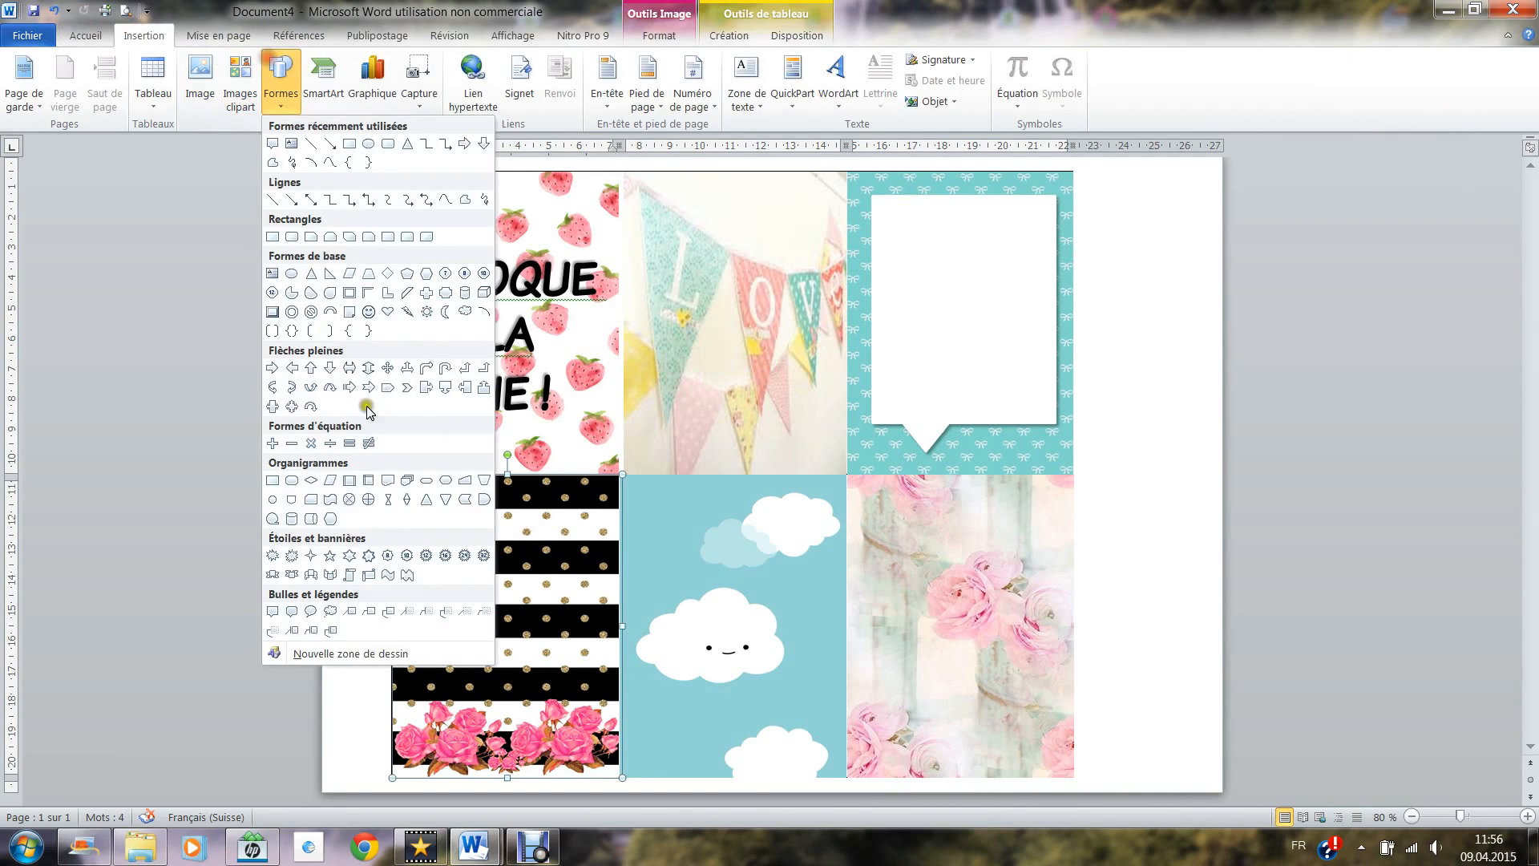
left_click(328, 615)
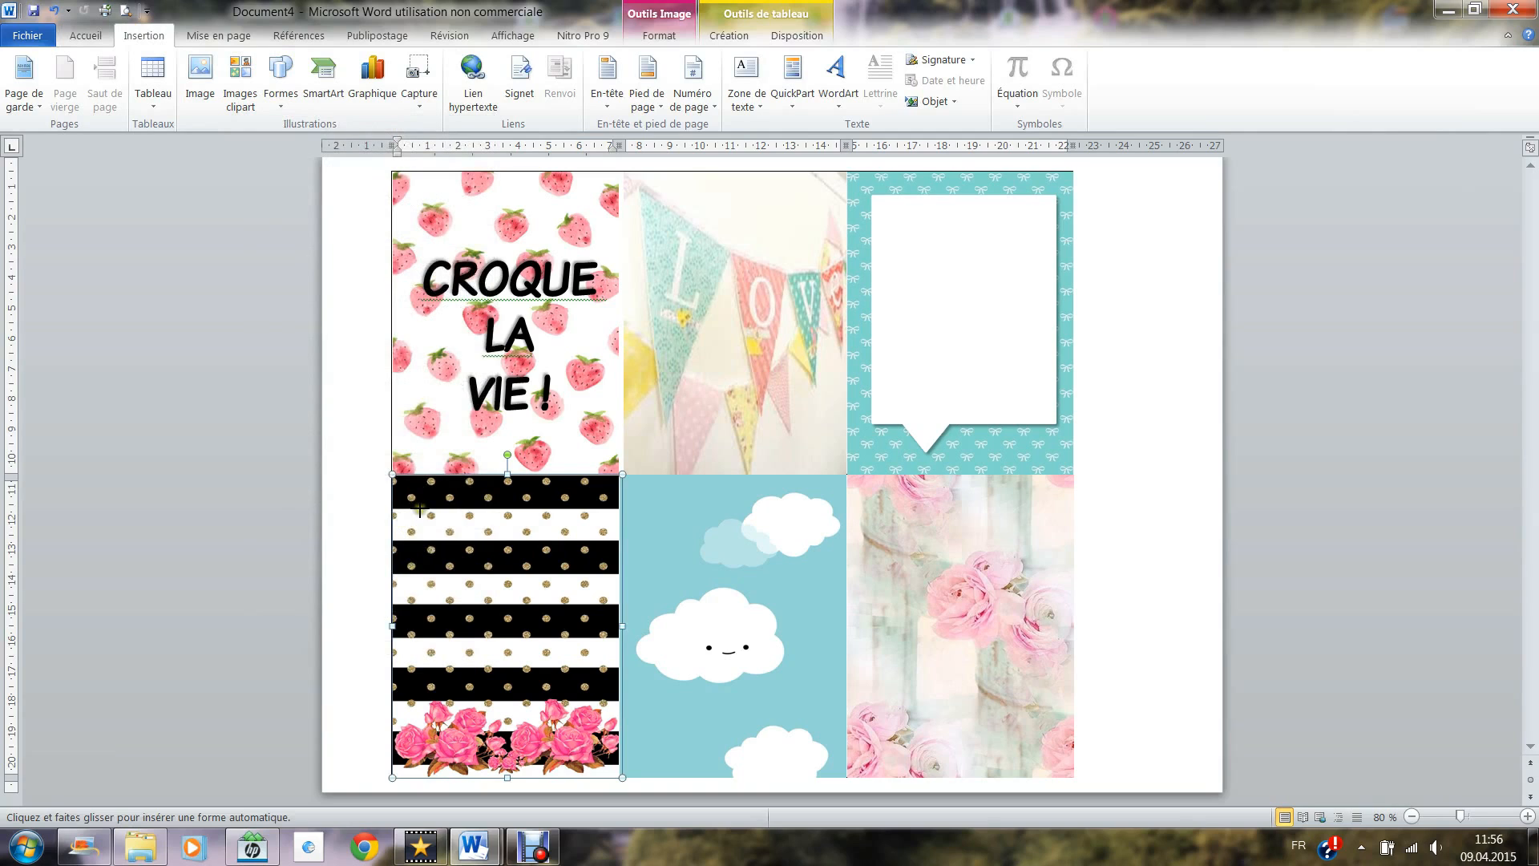
mouse_move(418, 508)
left_mouse_down()
mouse_move(549, 642)
mouse_move(598, 643)
left_mouse_up()
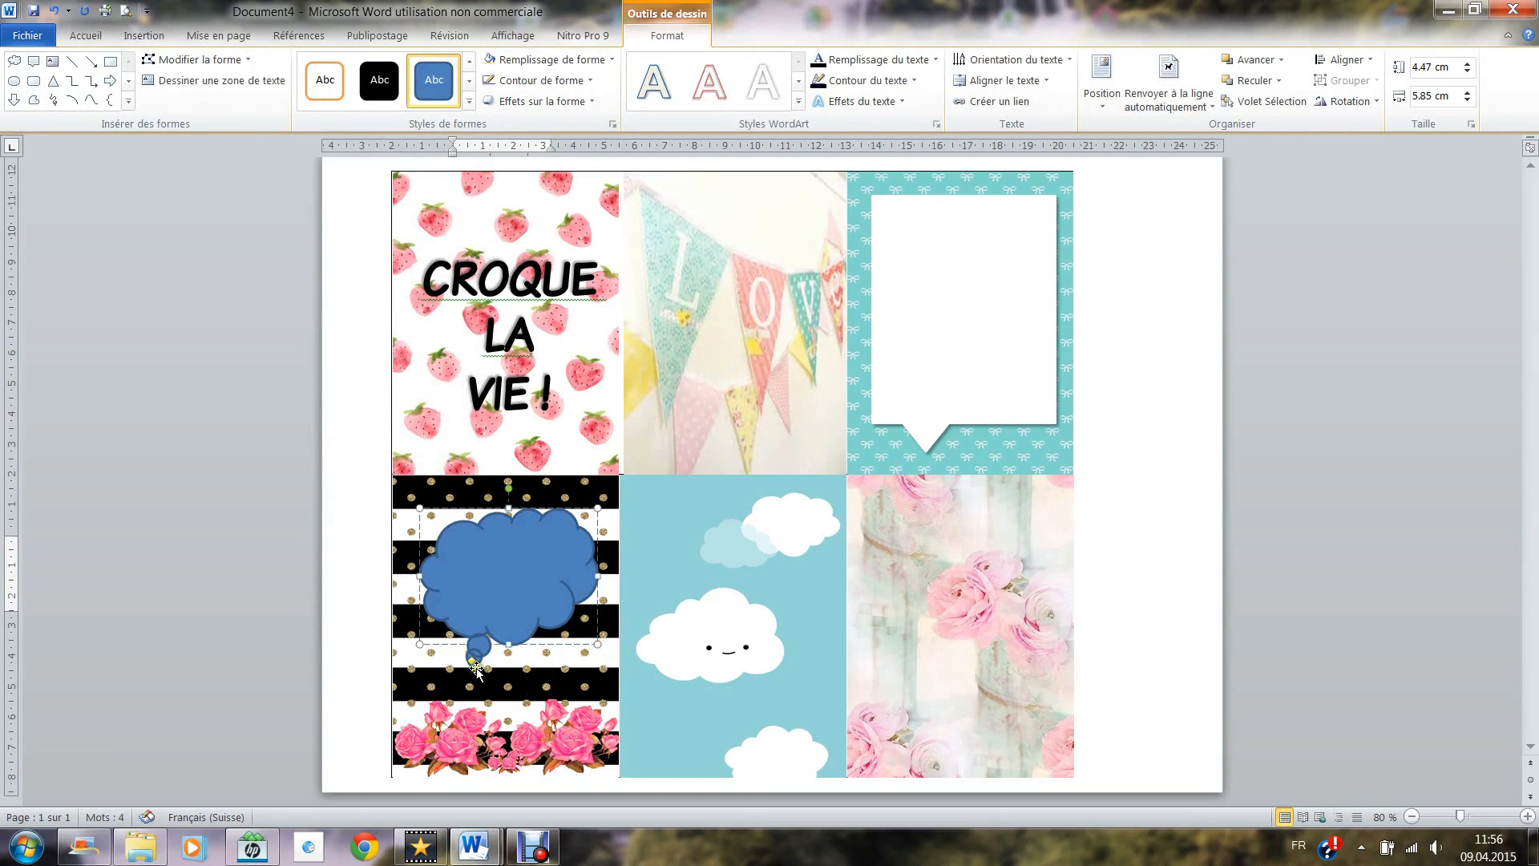
left_click_drag(471, 662, 571, 678)
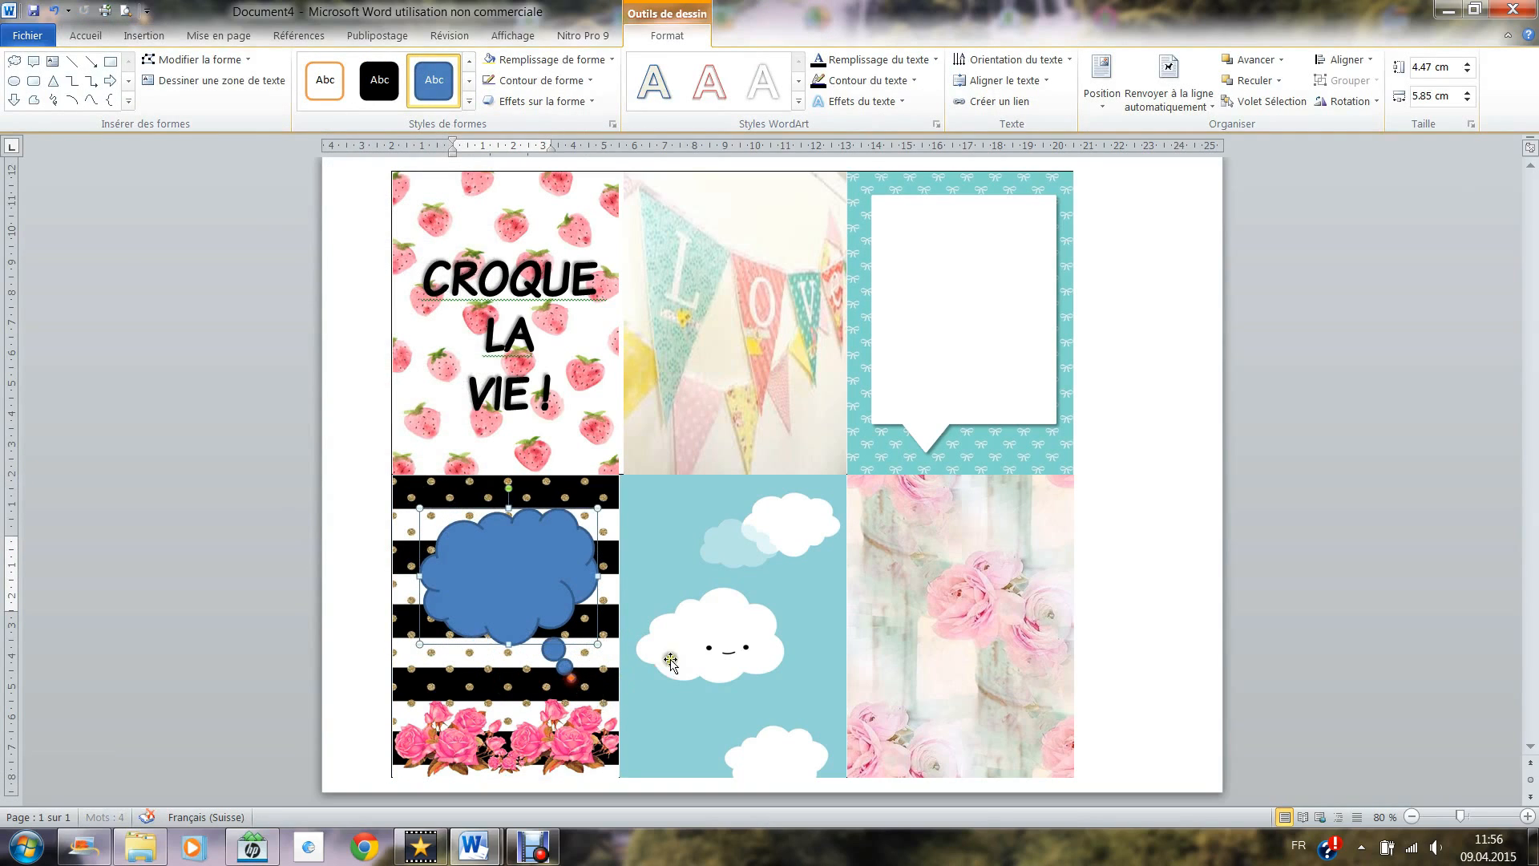
Set both the fill and the outline of the cloud bubble to the same light pink from the standard colours
left_click(549, 59)
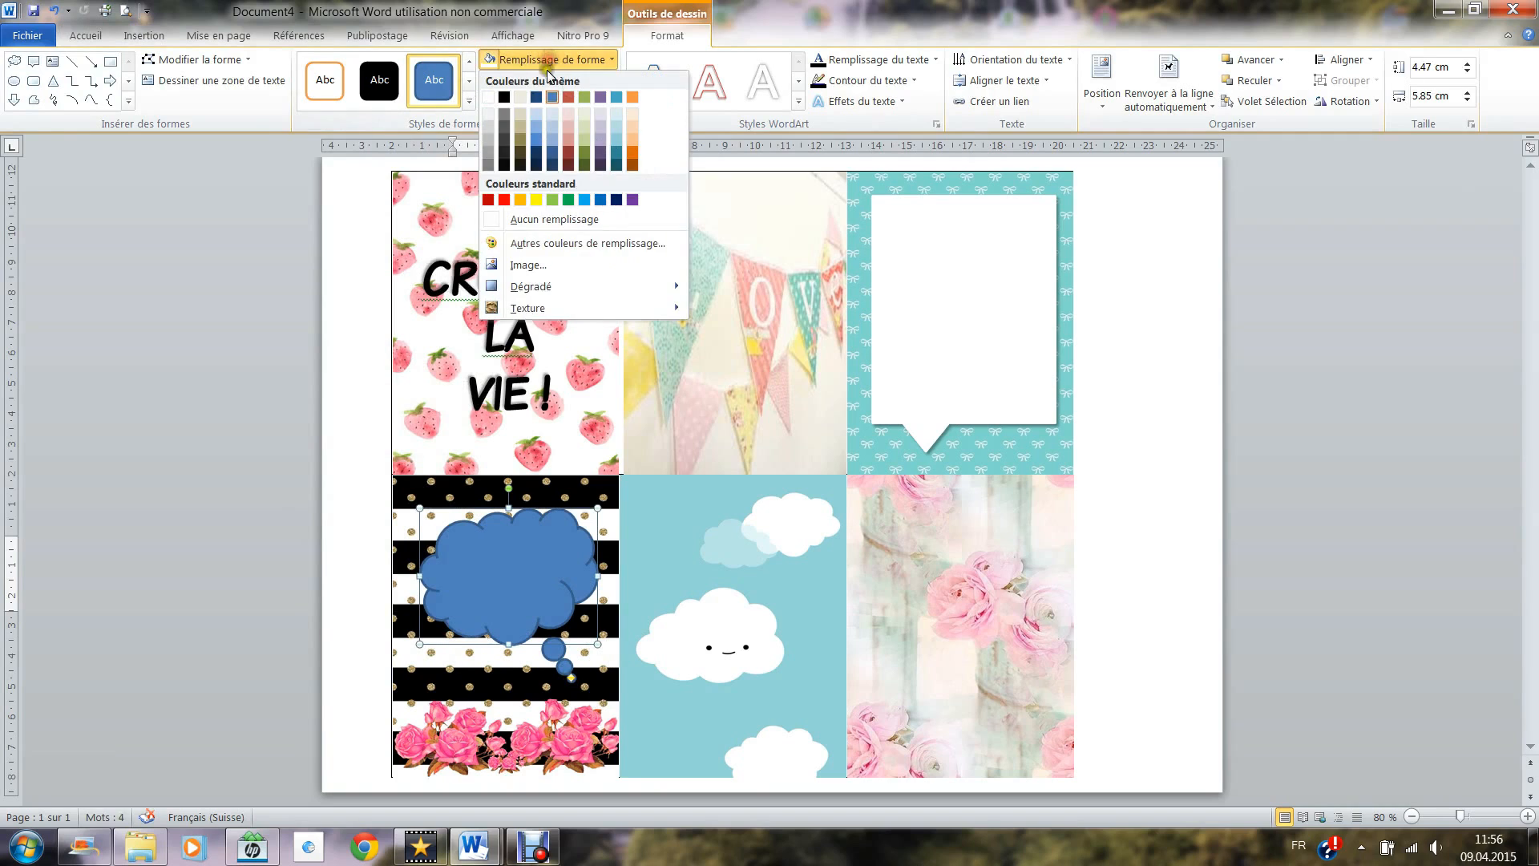
left_click(545, 242)
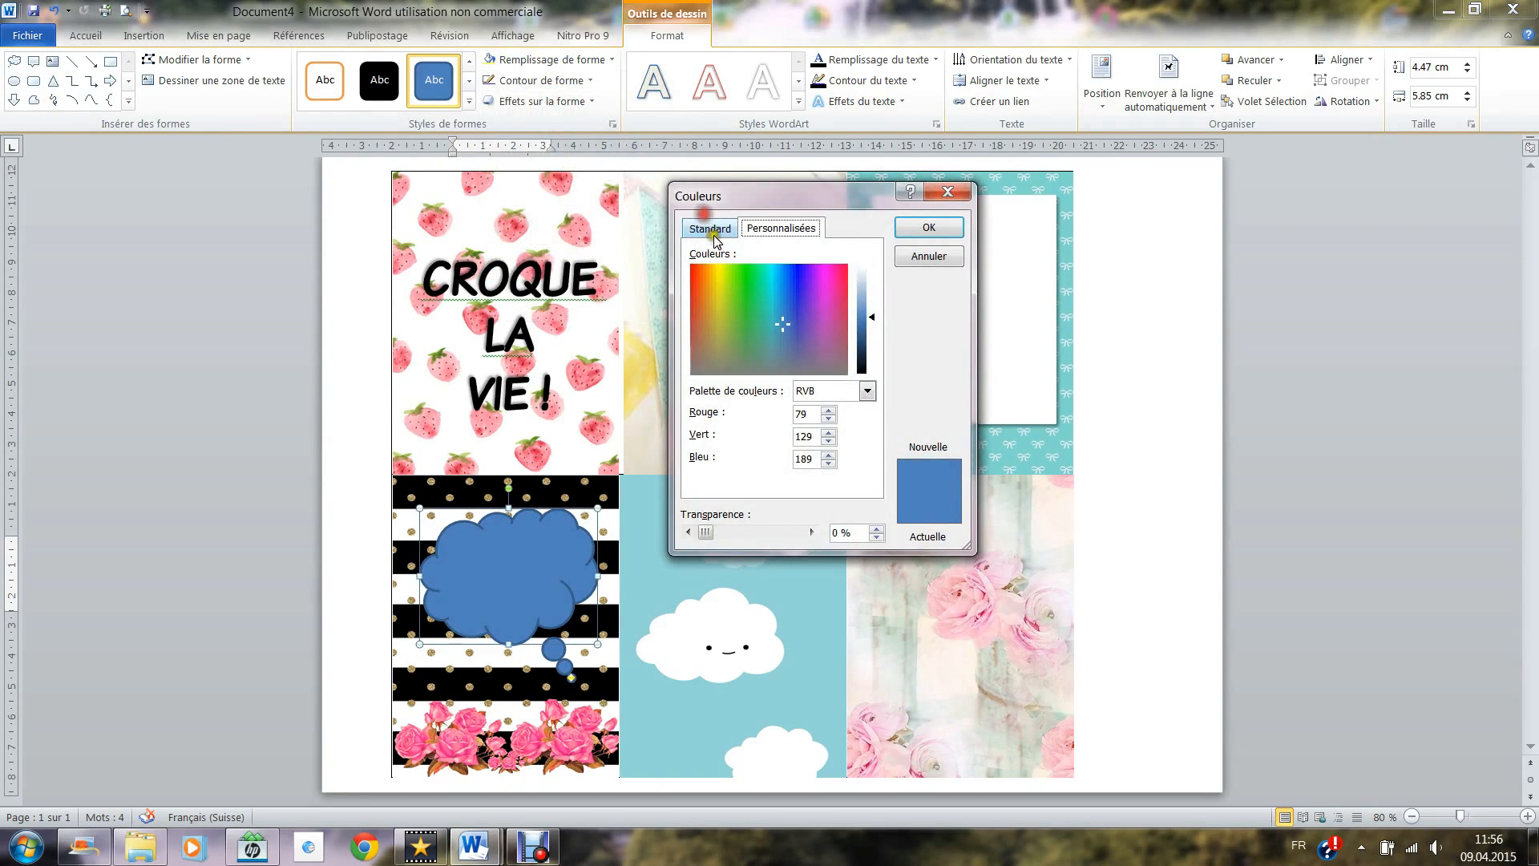
left_click(711, 230)
left_click(783, 340)
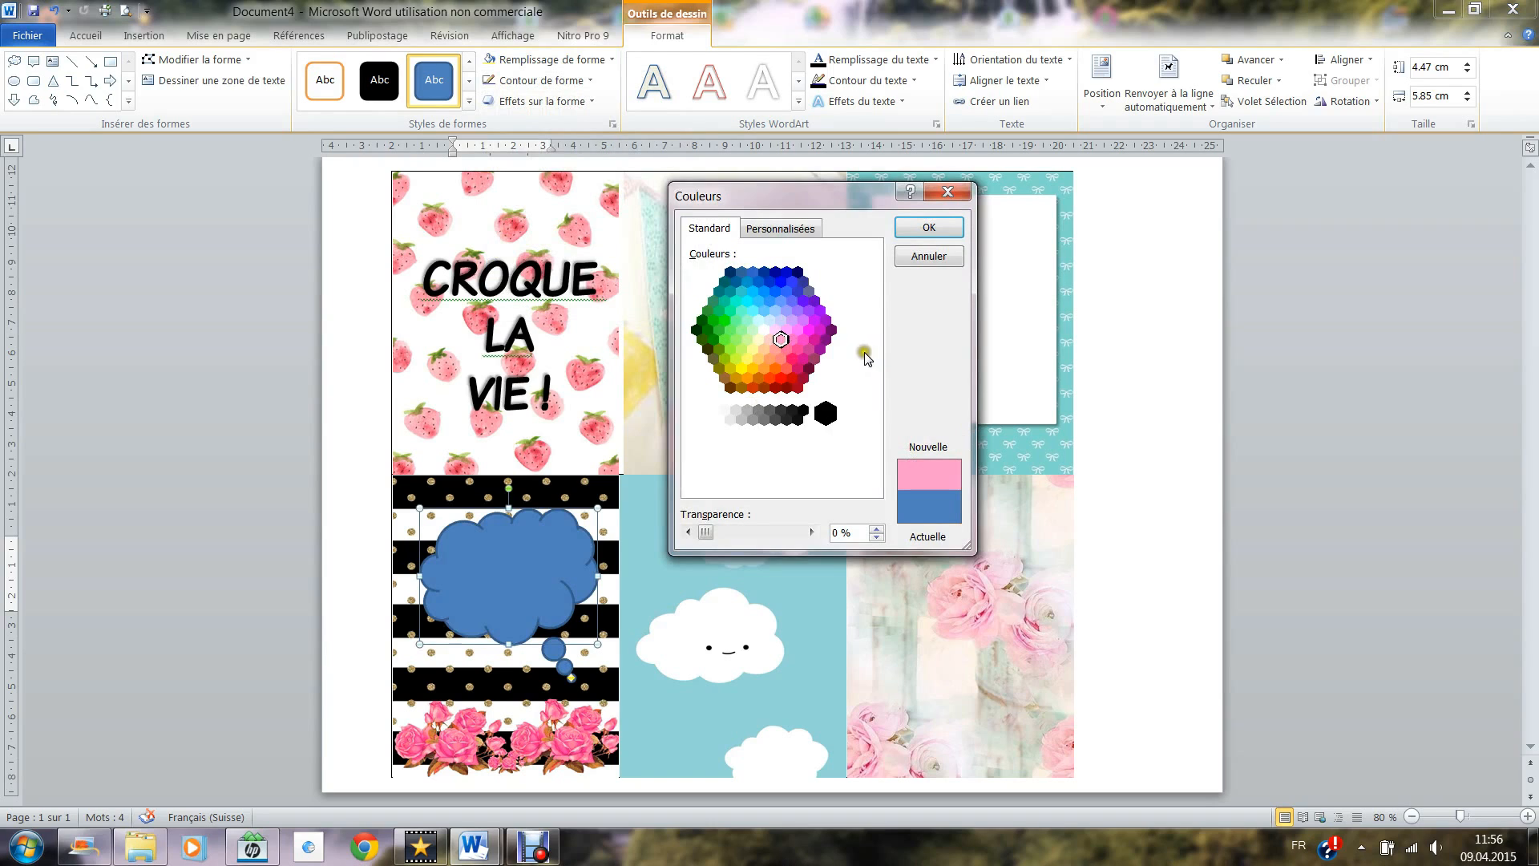
left_click(922, 226)
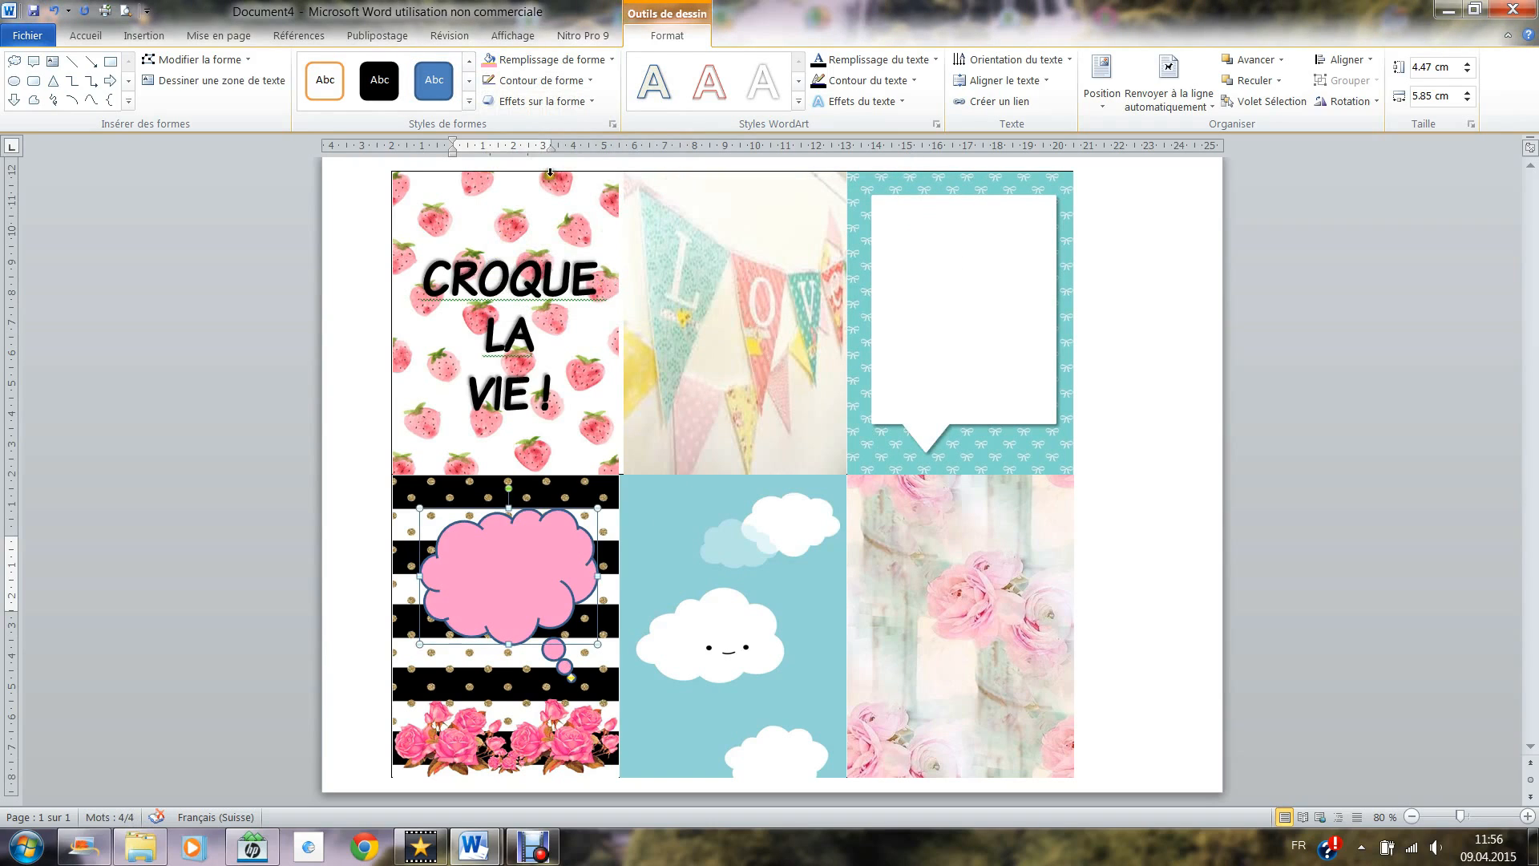
left_click(542, 80)
left_click(491, 255)
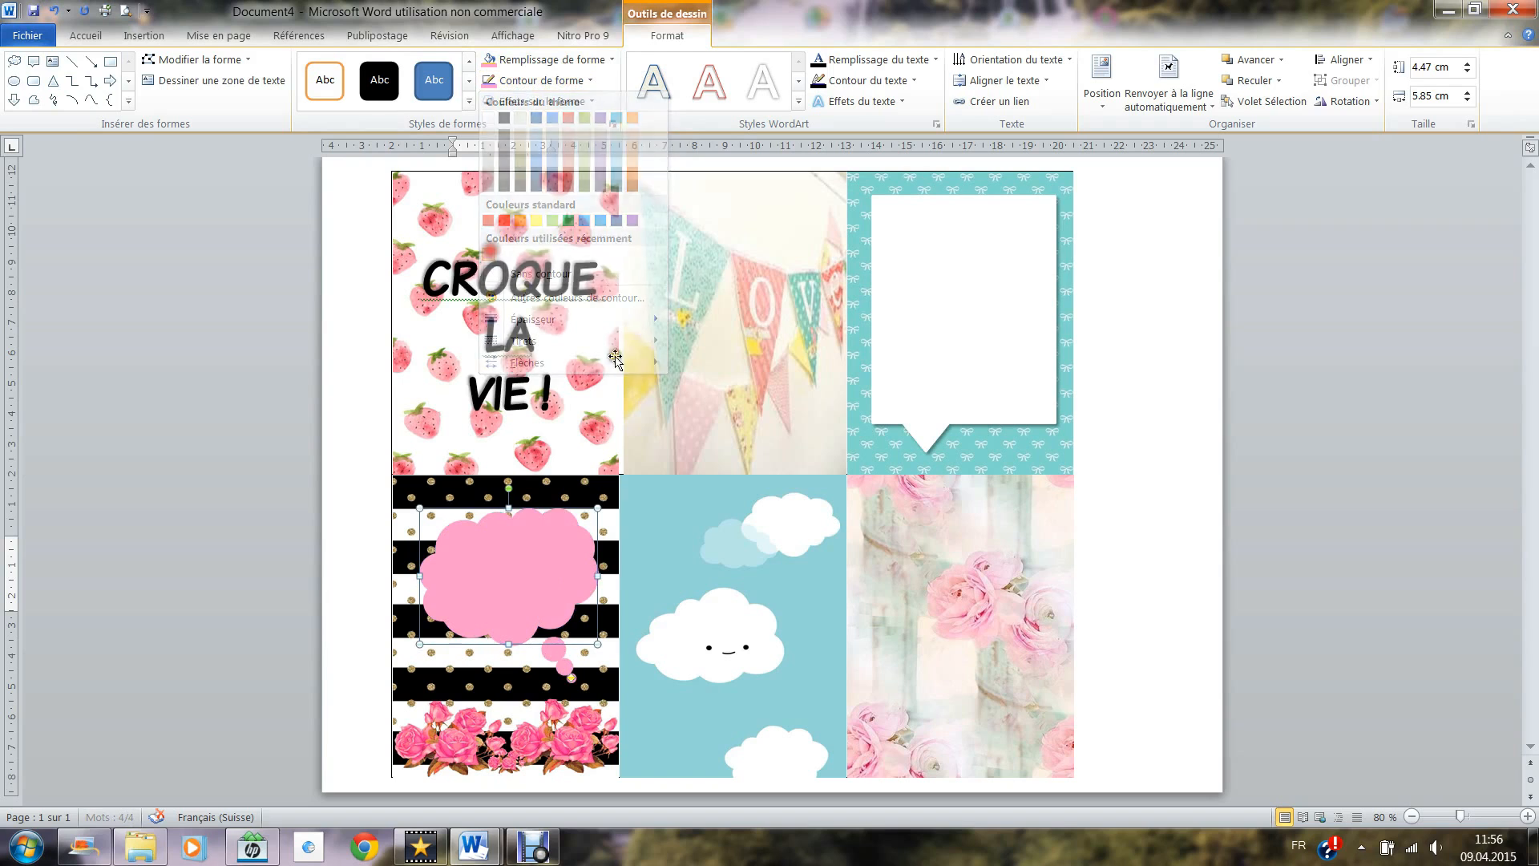
Give the cloud bubble a gradient fill with a white first stop and a light pink stop at 50 %, and deselect it
left_click(536, 67)
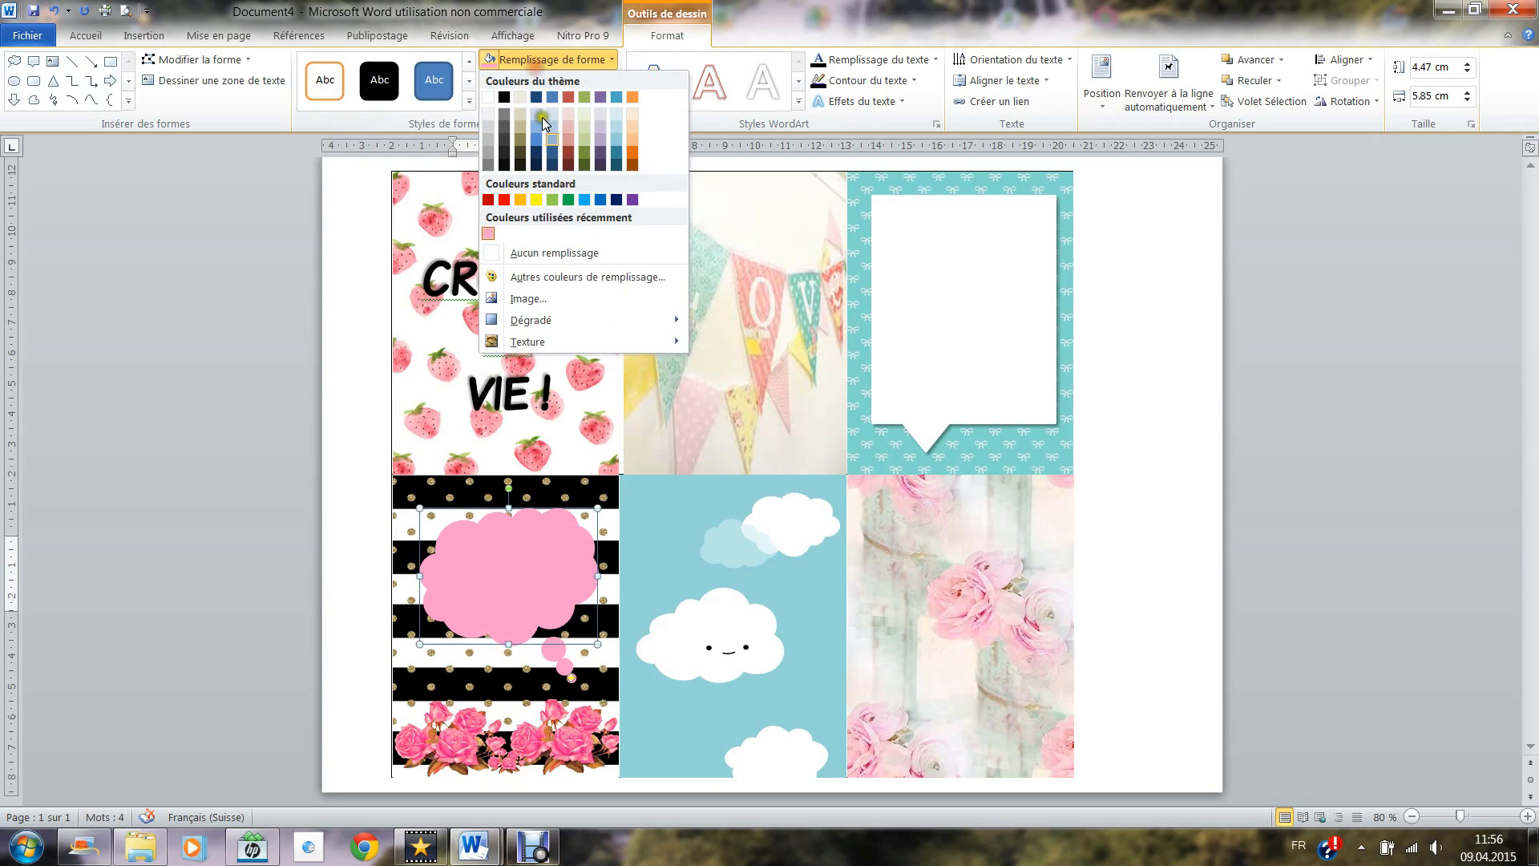
mouse_move(557, 321)
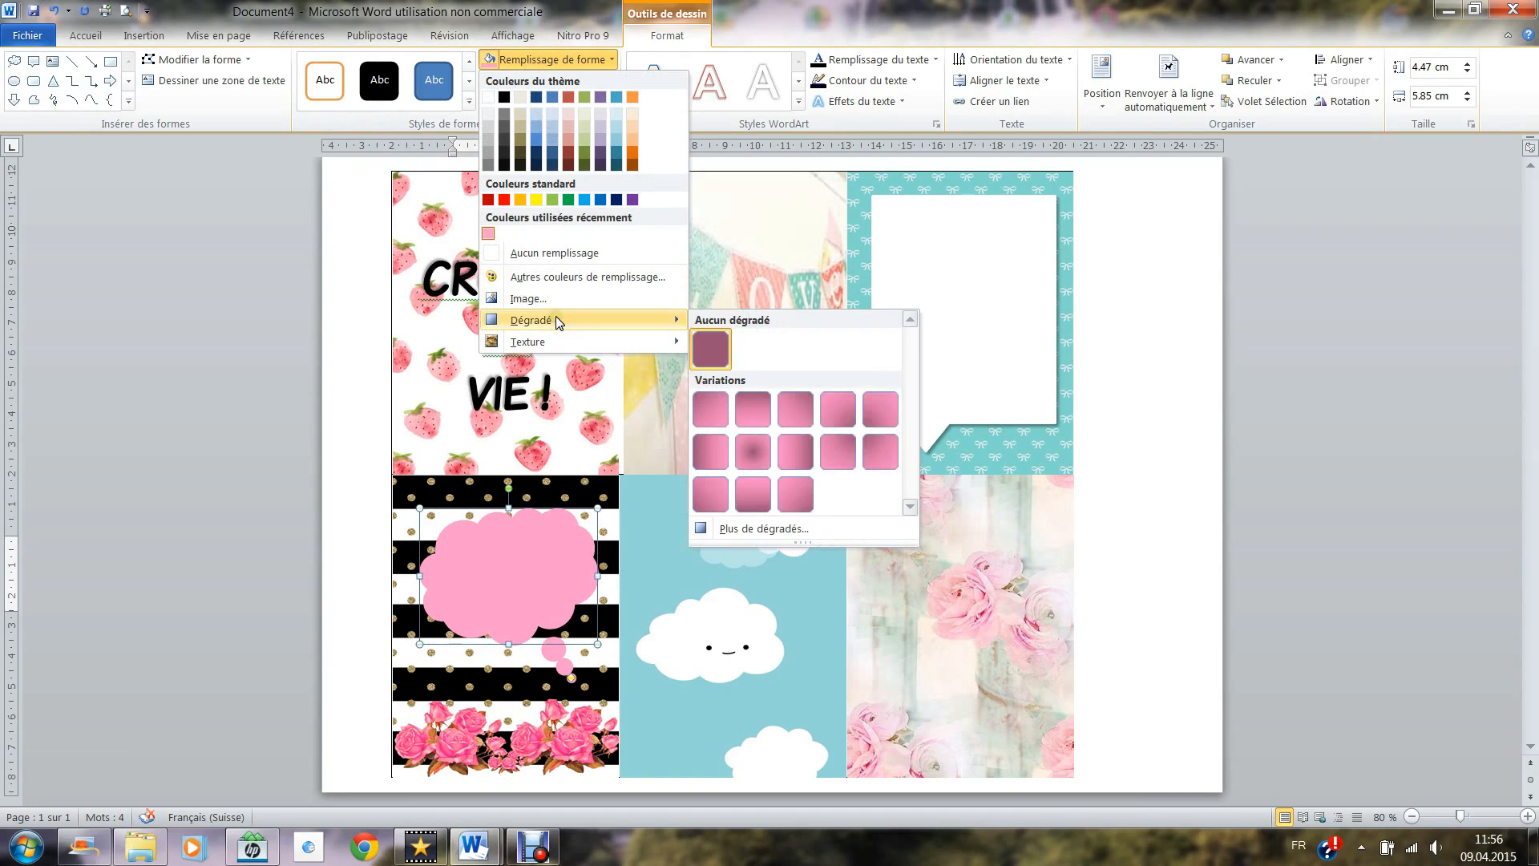
left_click(823, 529)
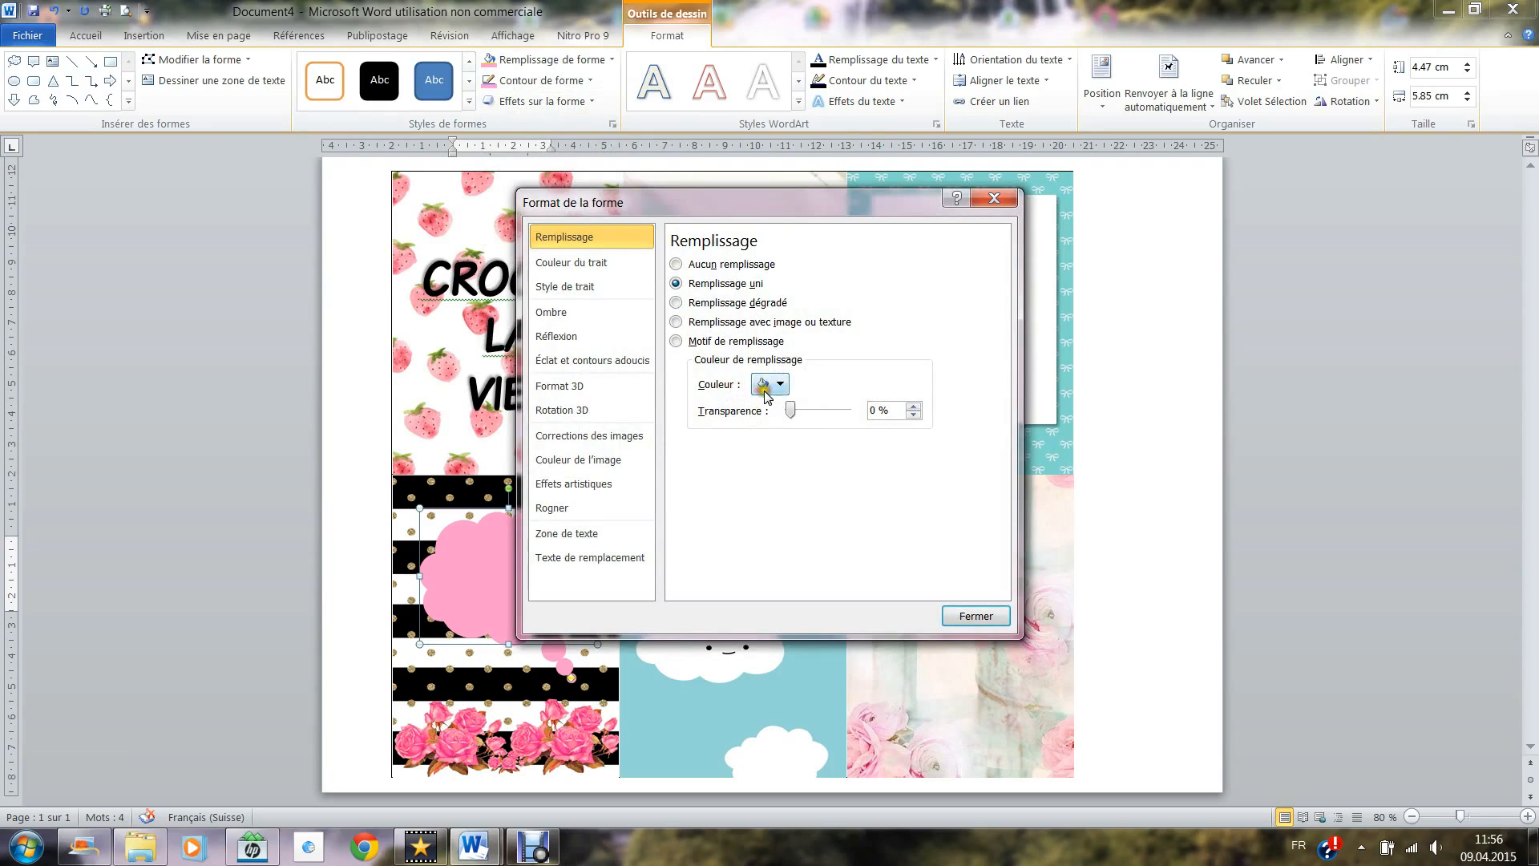
left_click(677, 303)
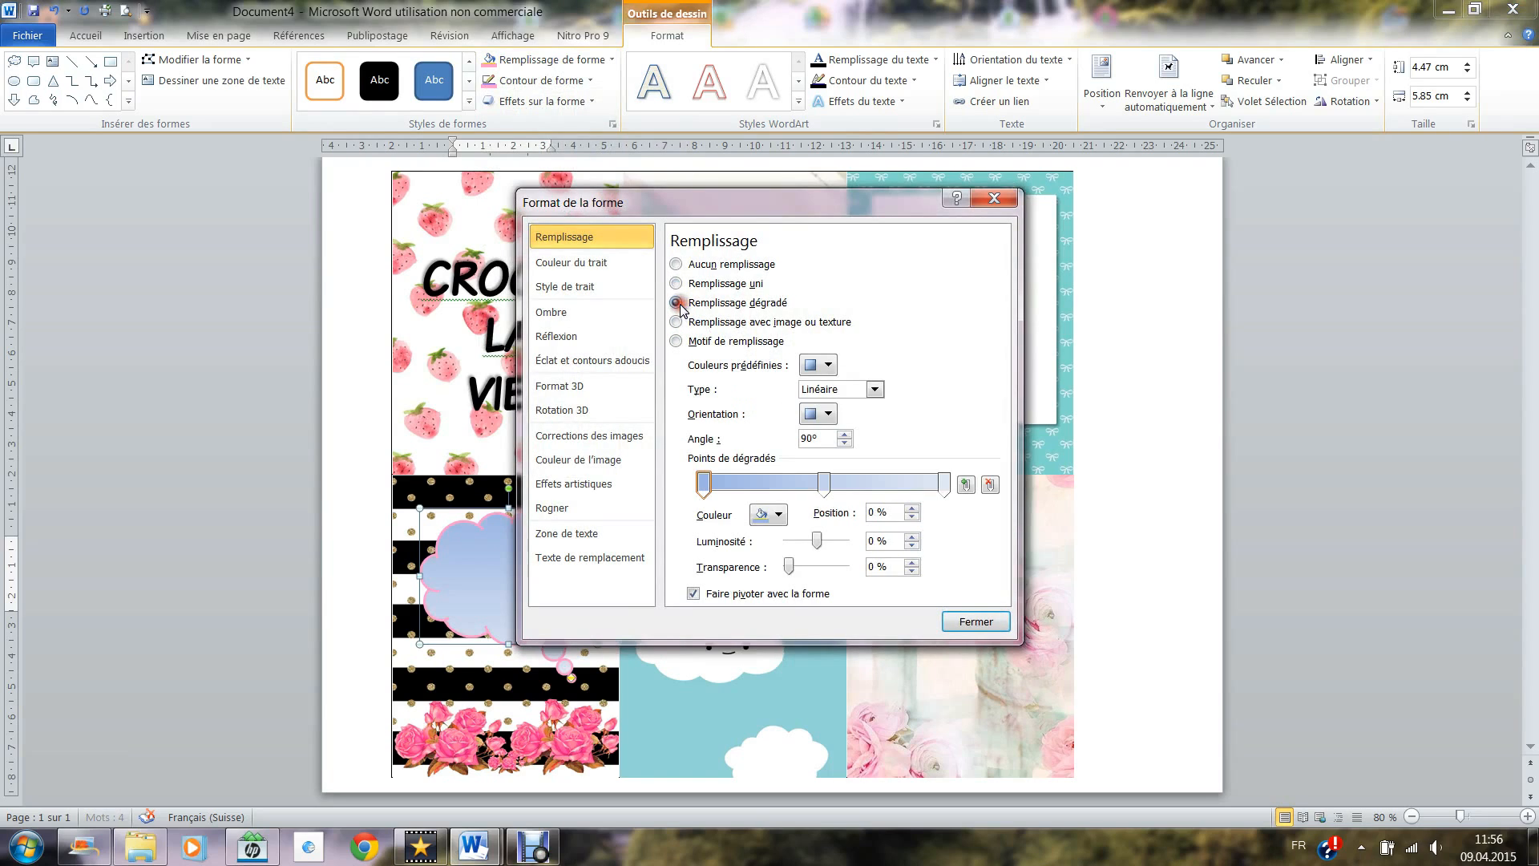
left_click(780, 514)
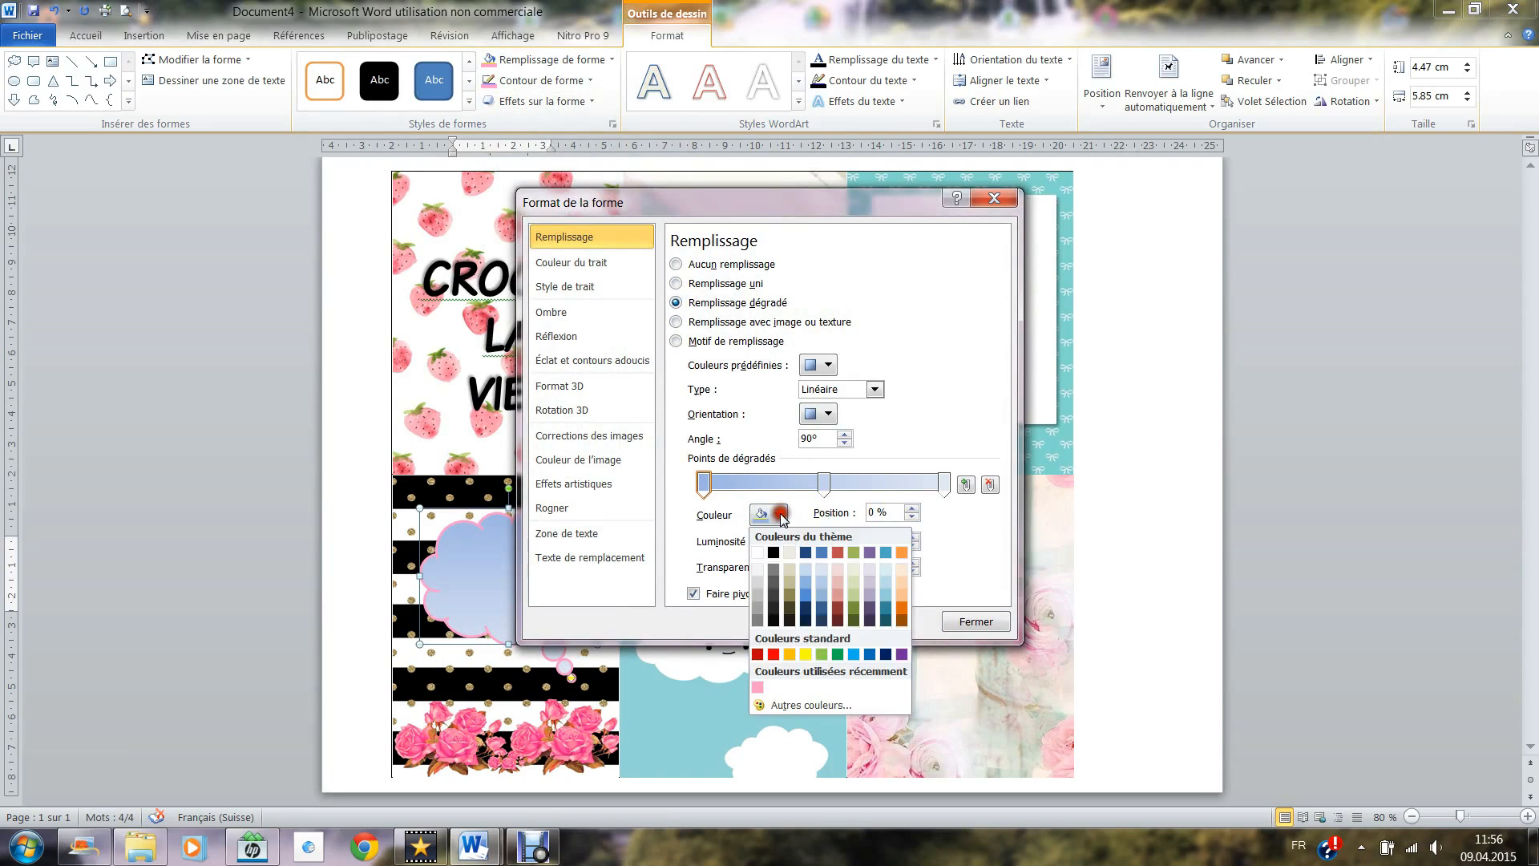
left_click(758, 553)
left_click(824, 482)
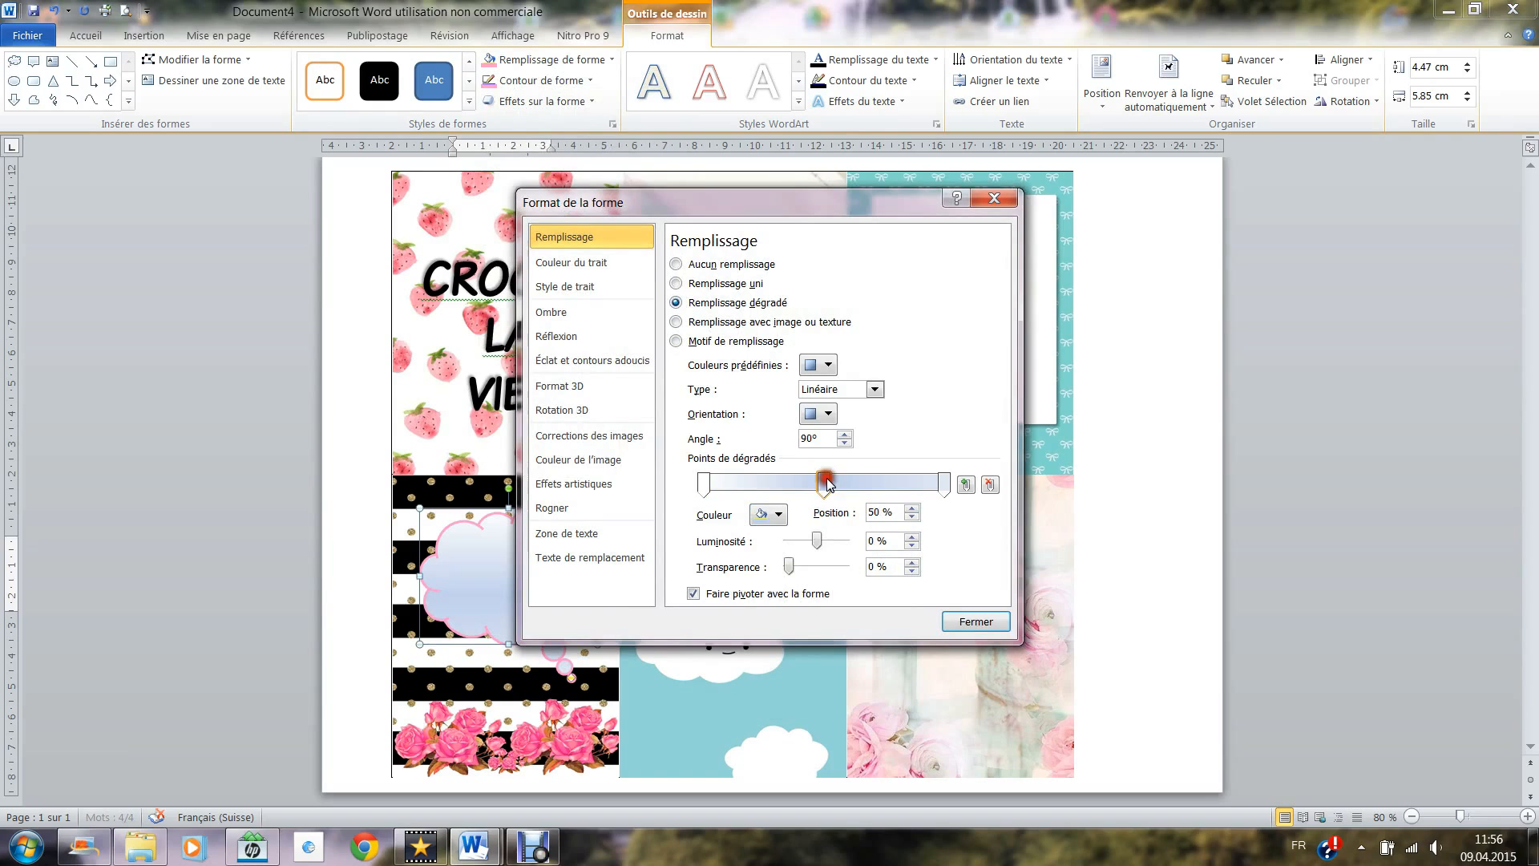
left_click(769, 515)
left_click(757, 688)
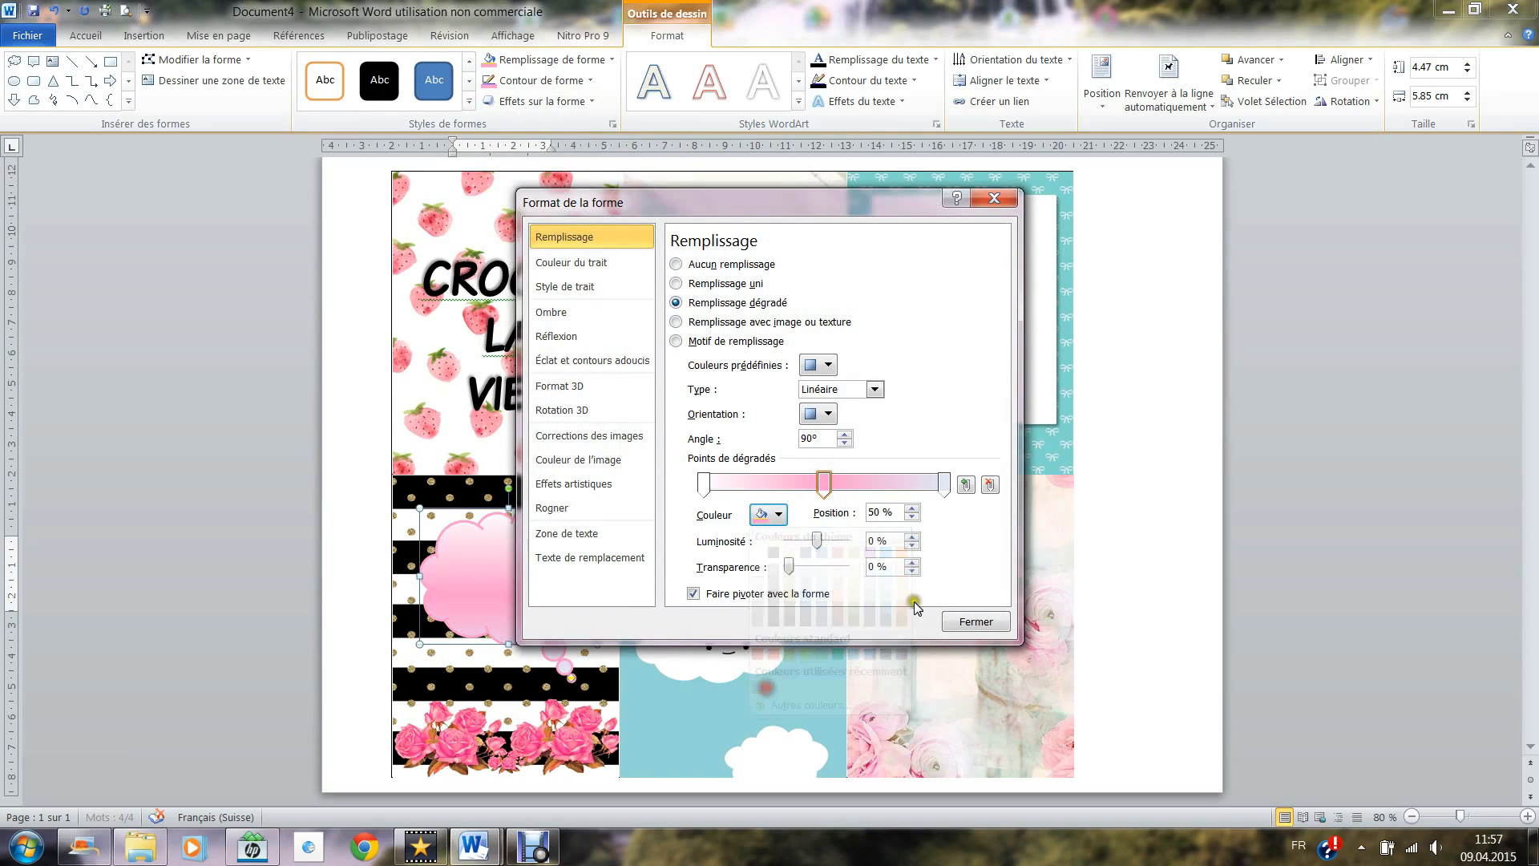
left_click(974, 622)
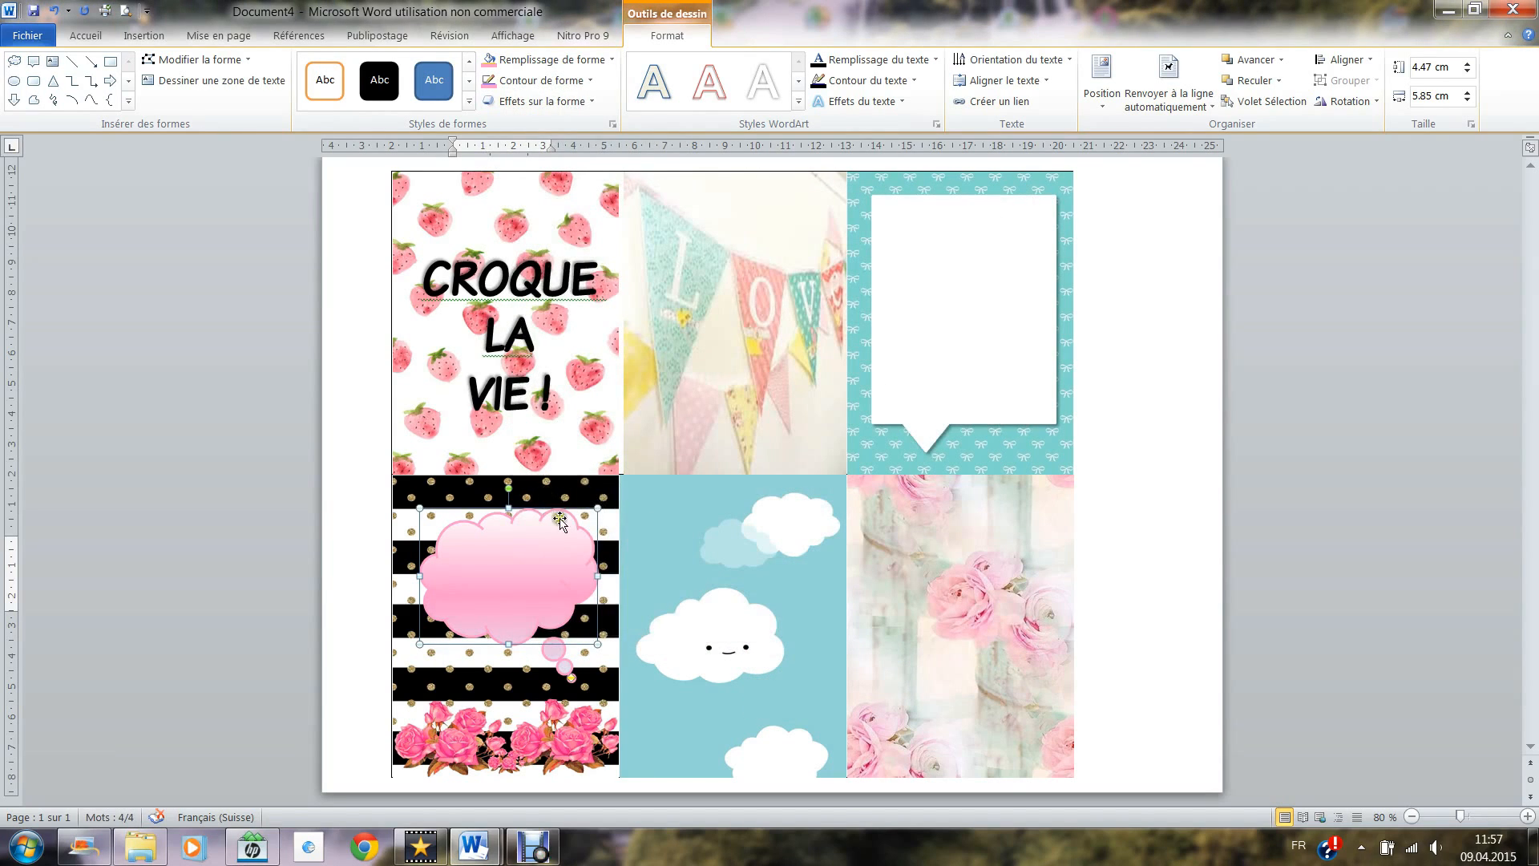
left_click(343, 541)
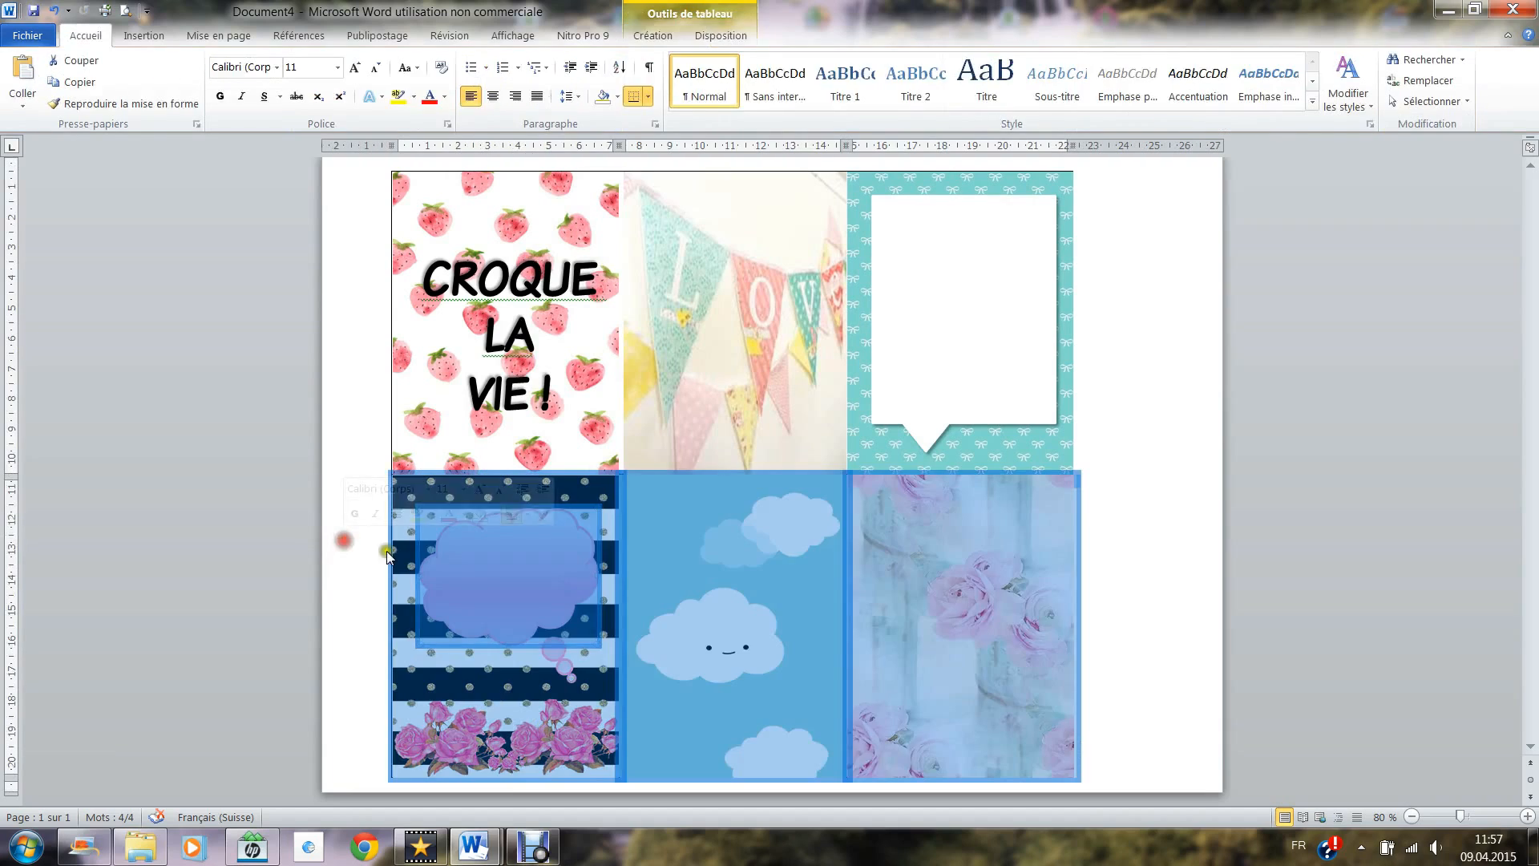
Insert a simple text box over the rose picture and delete its placeholder text
left_click(762, 561)
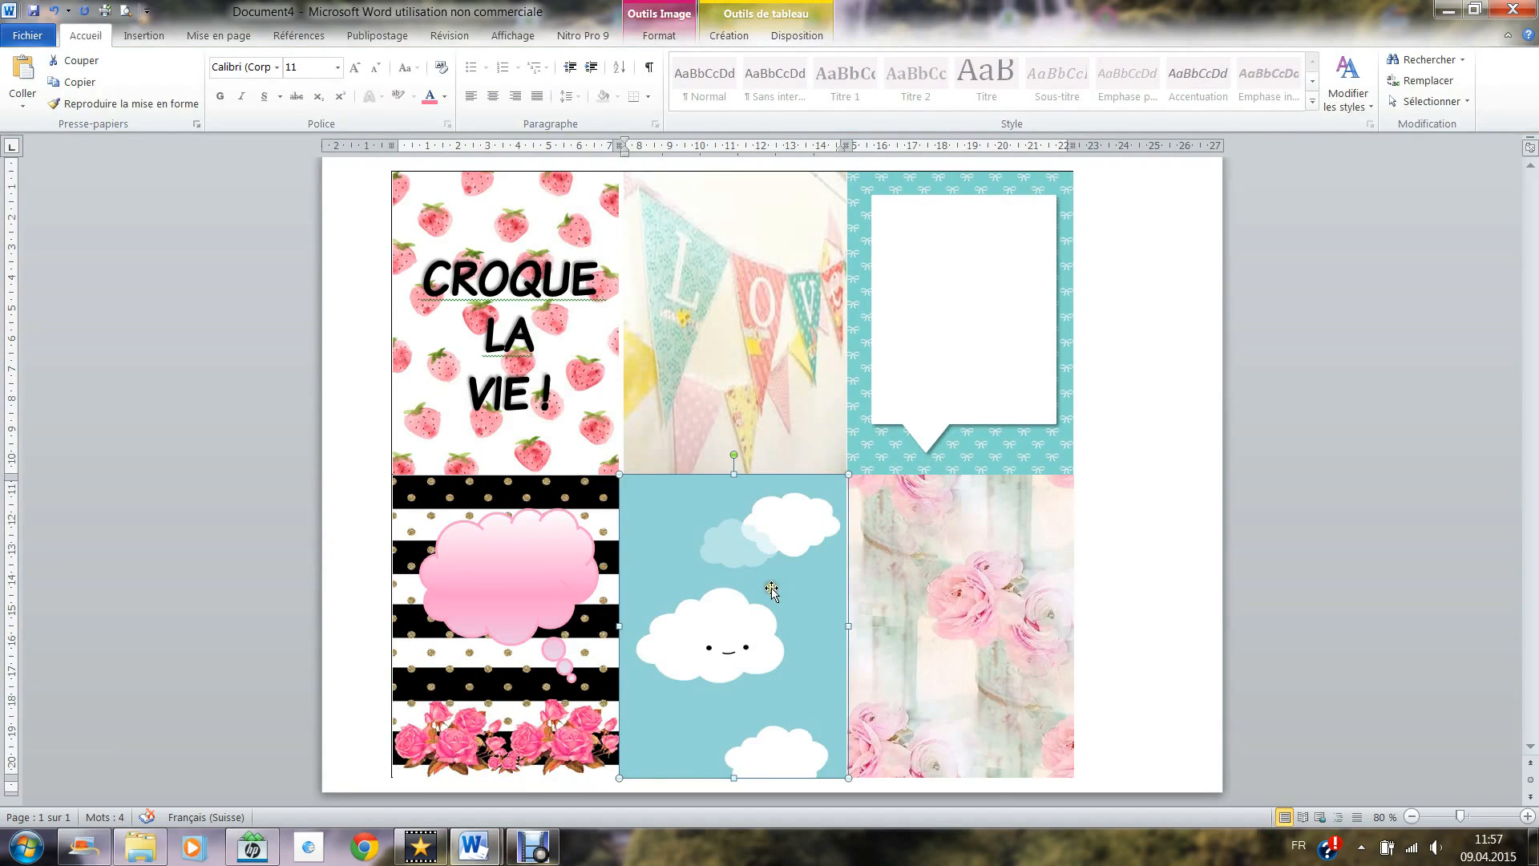
left_click(1017, 574)
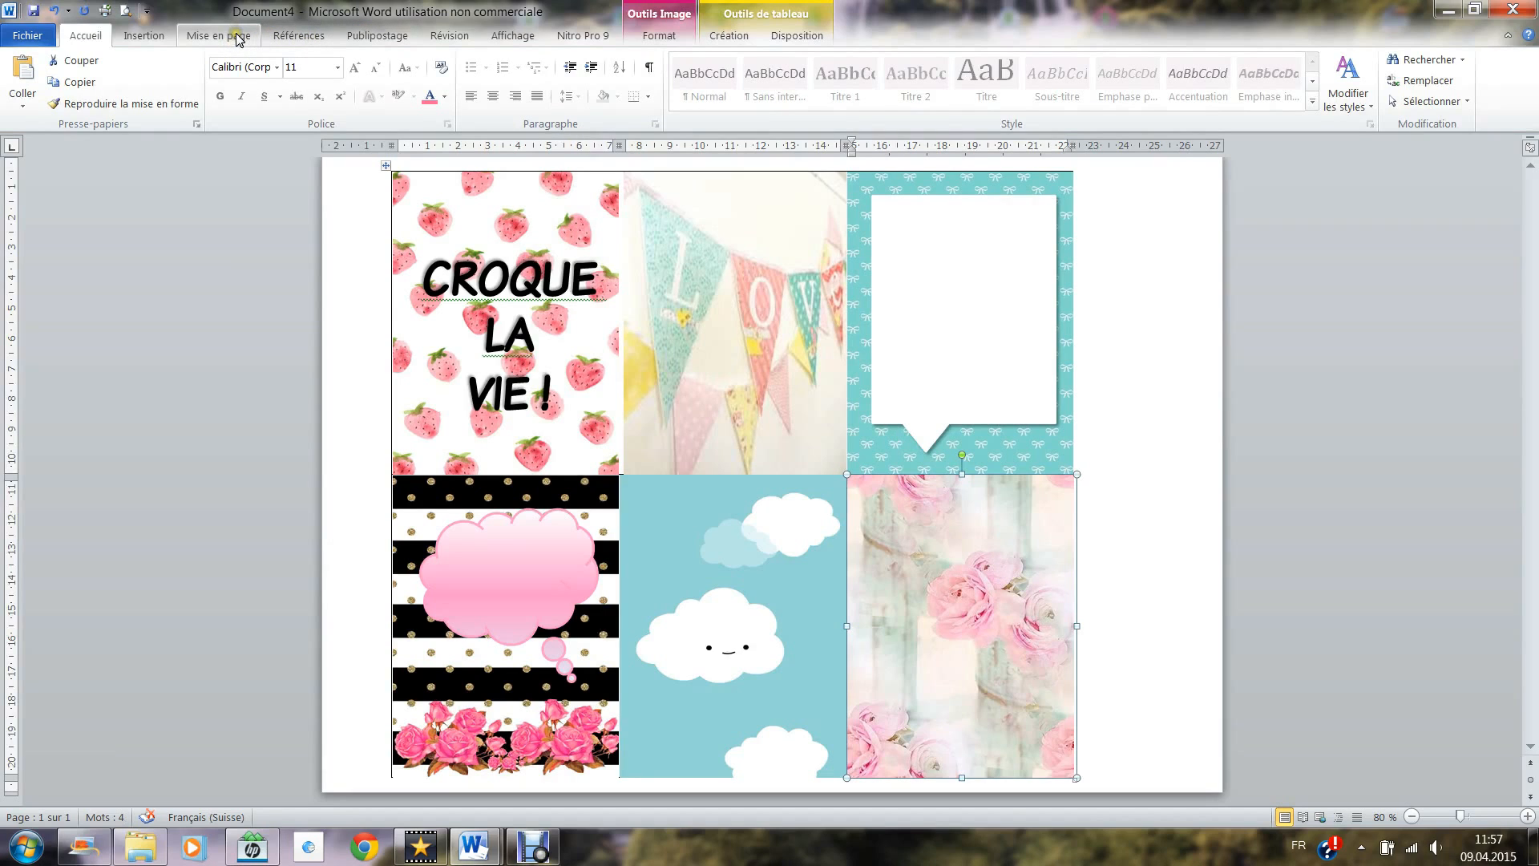
left_click(154, 37)
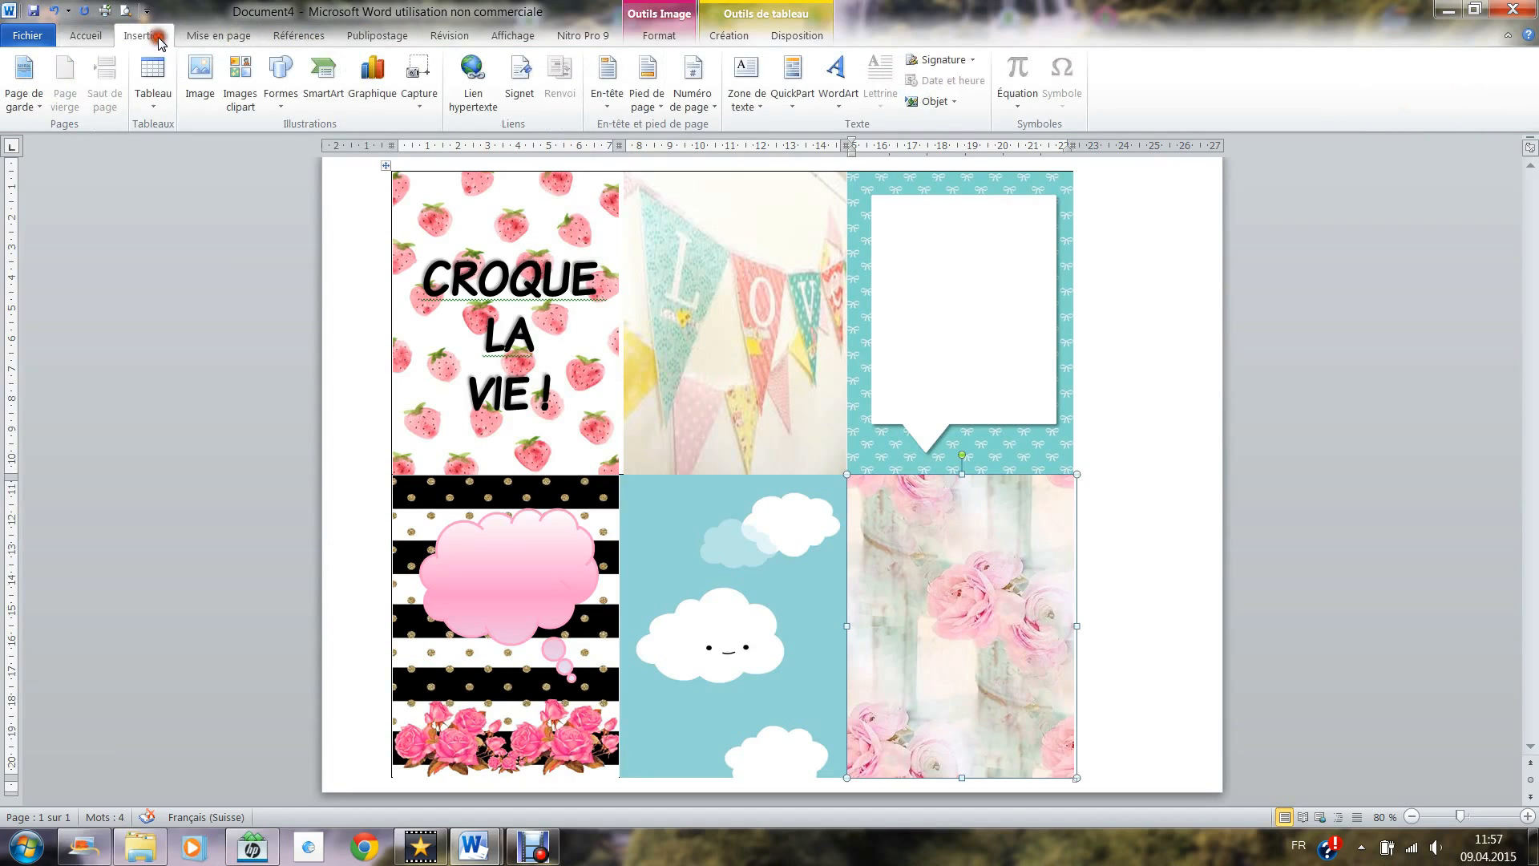
left_click(741, 91)
left_click(808, 207)
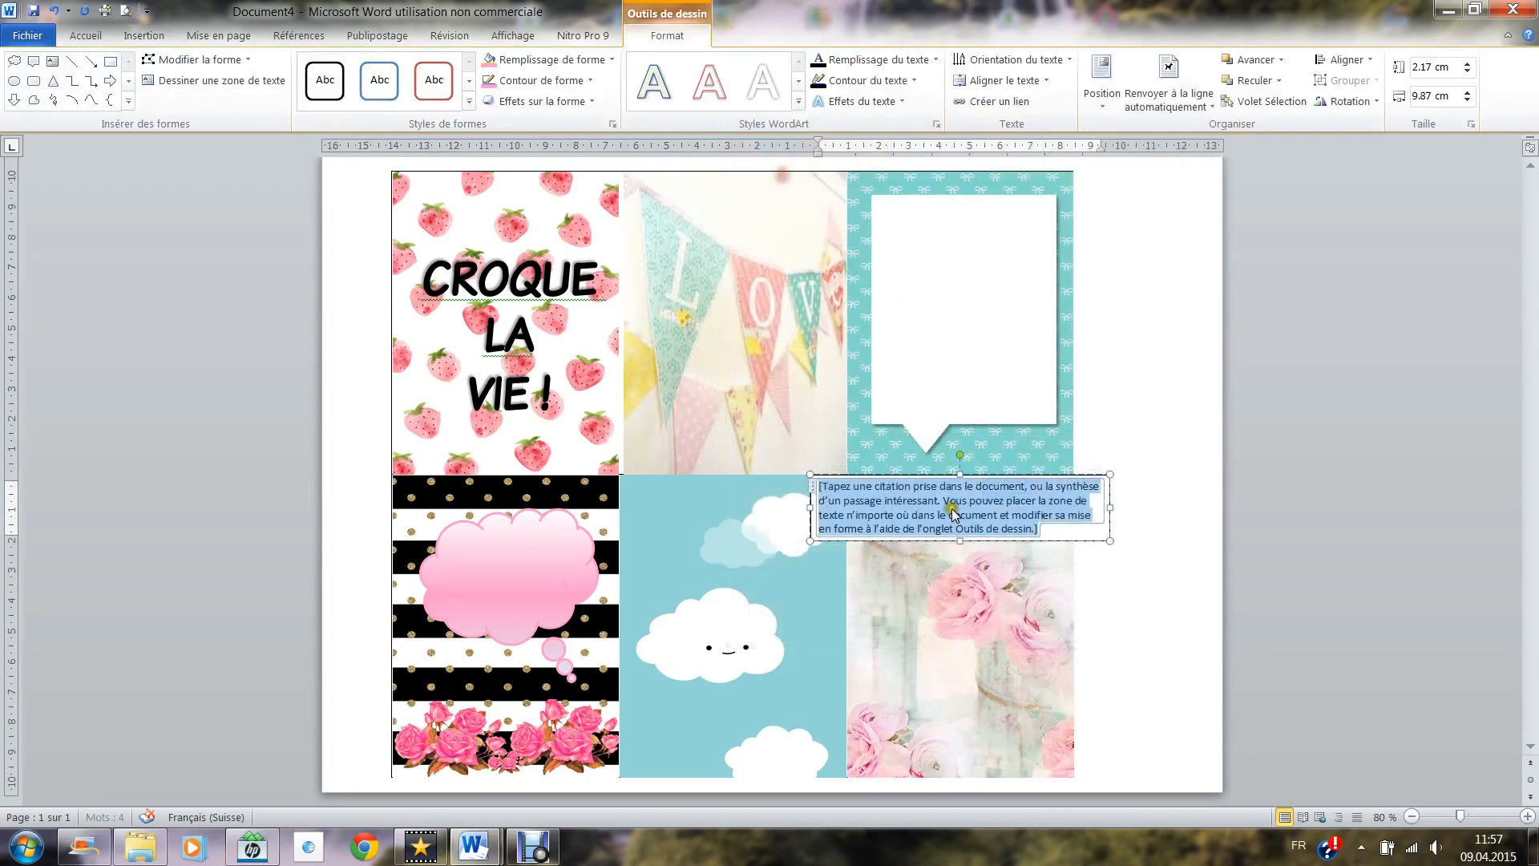
key("Delete")
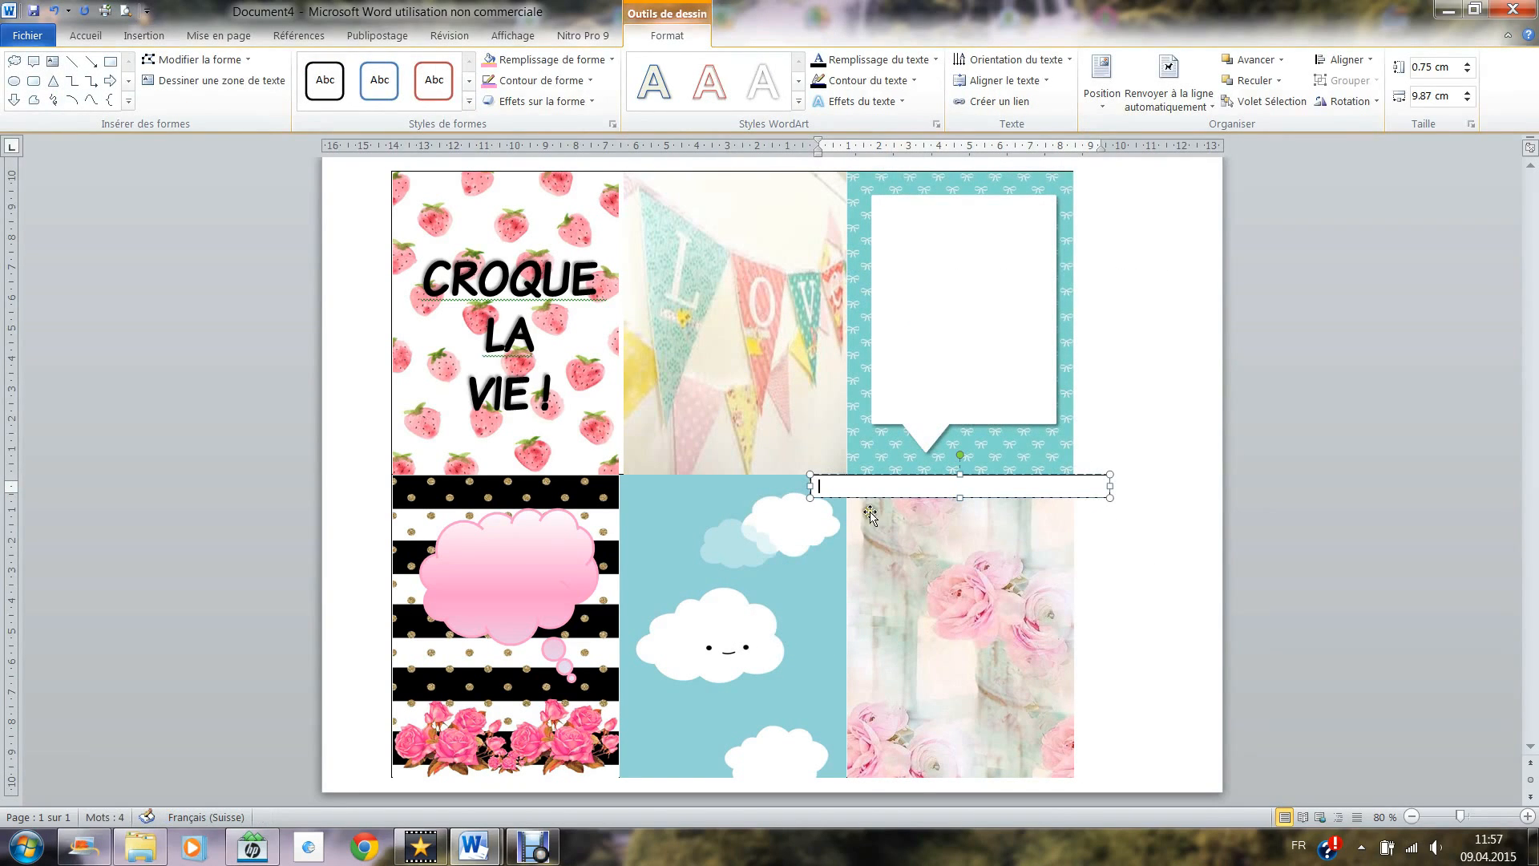
Resize the empty text box to about 8.1 cm high by 6.8 cm wide and fit it within the rose picture
left_click_drag(811, 485, 904, 486)
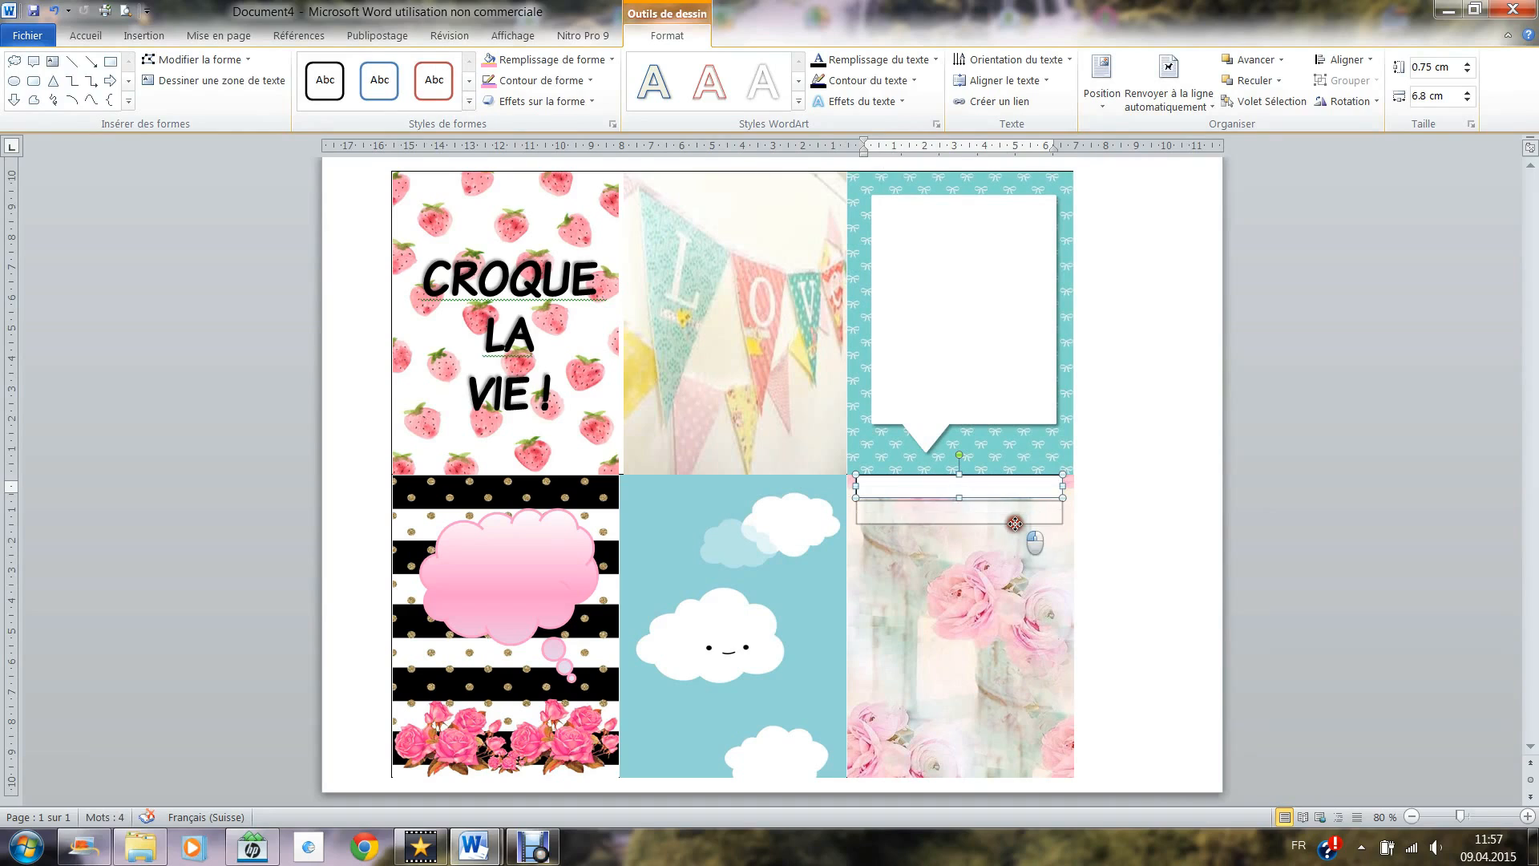
left_click_drag(959, 498, 979, 740)
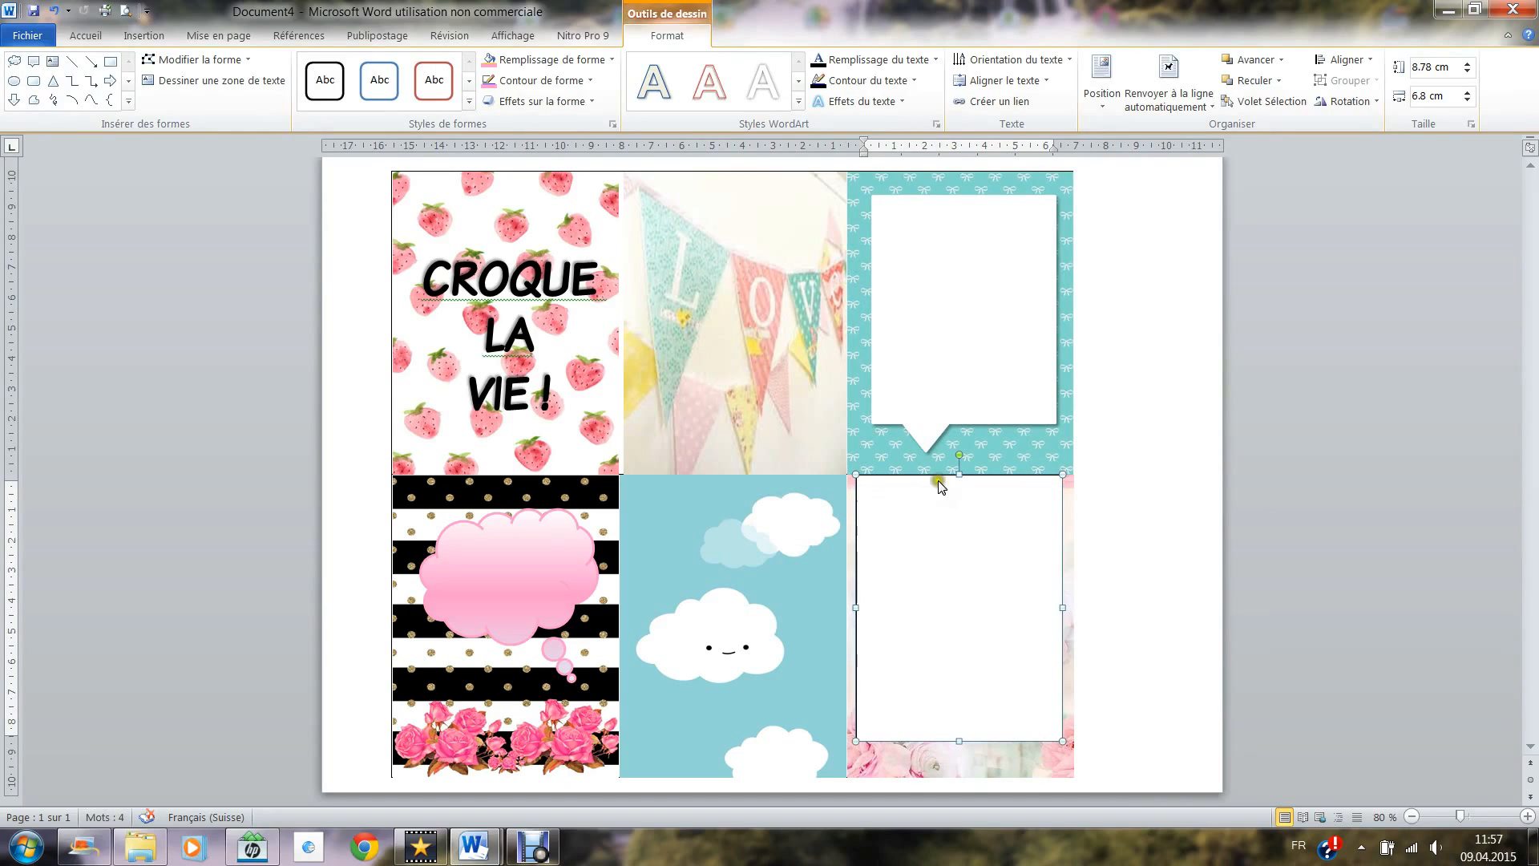
left_click_drag(940, 475, 963, 532)
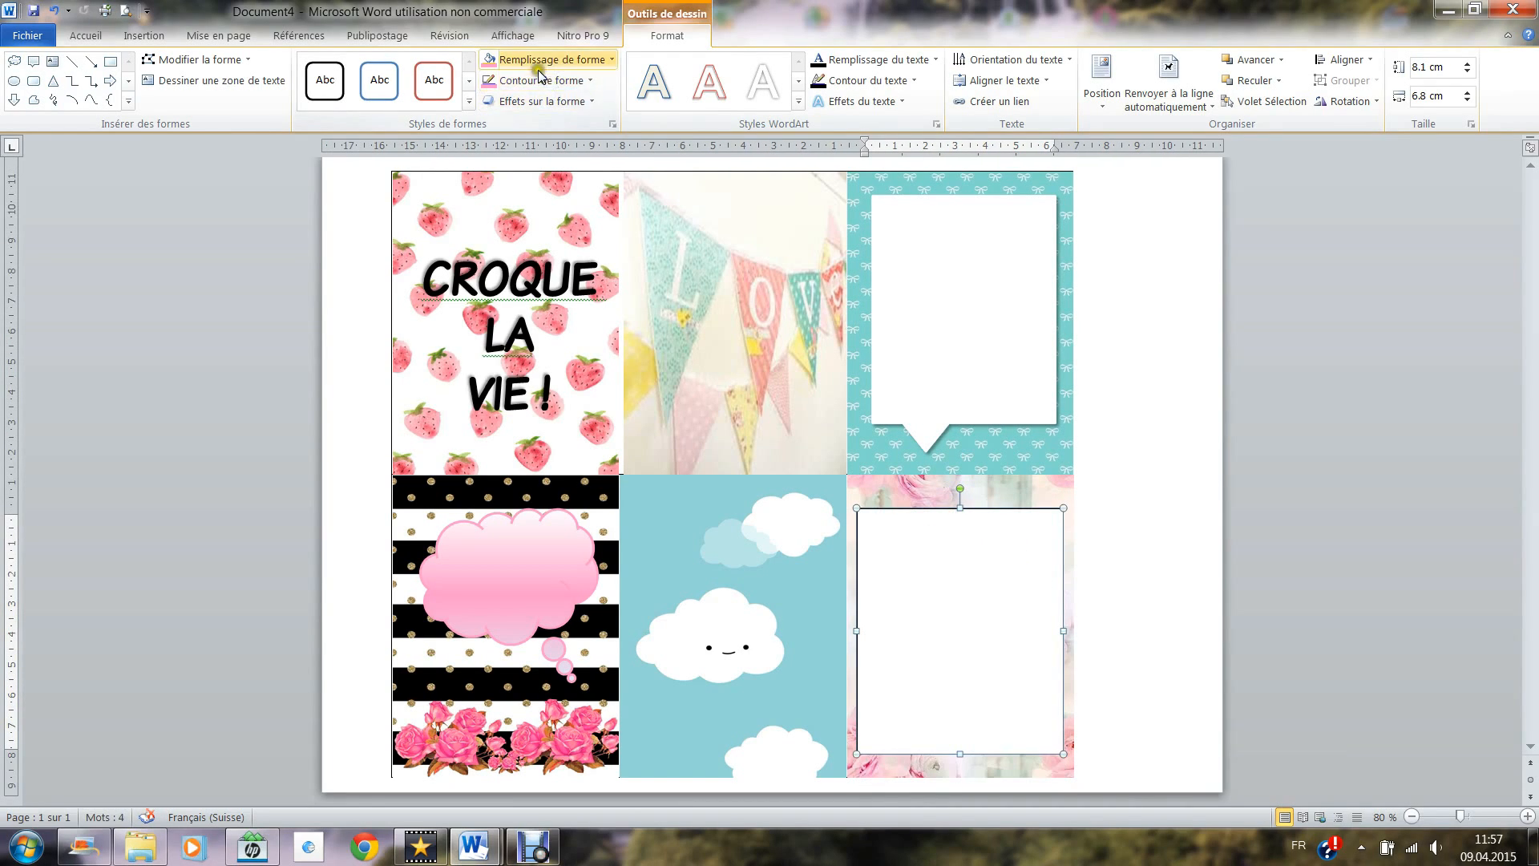
Remove the fill and the outline of the text box on the rose picture
left_click(609, 60)
left_click(551, 253)
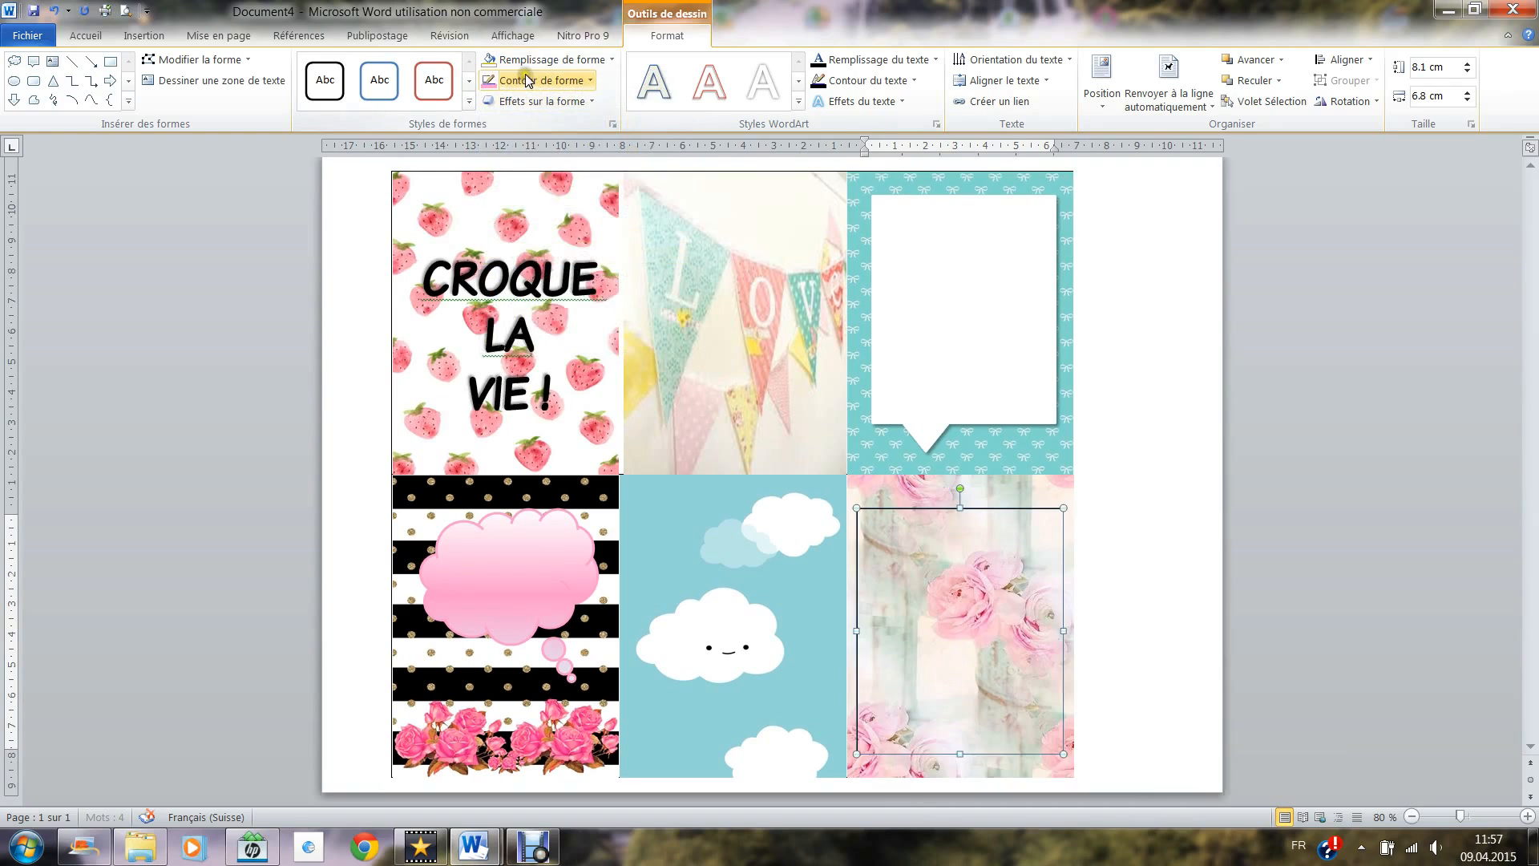
left_click(525, 82)
left_click(497, 274)
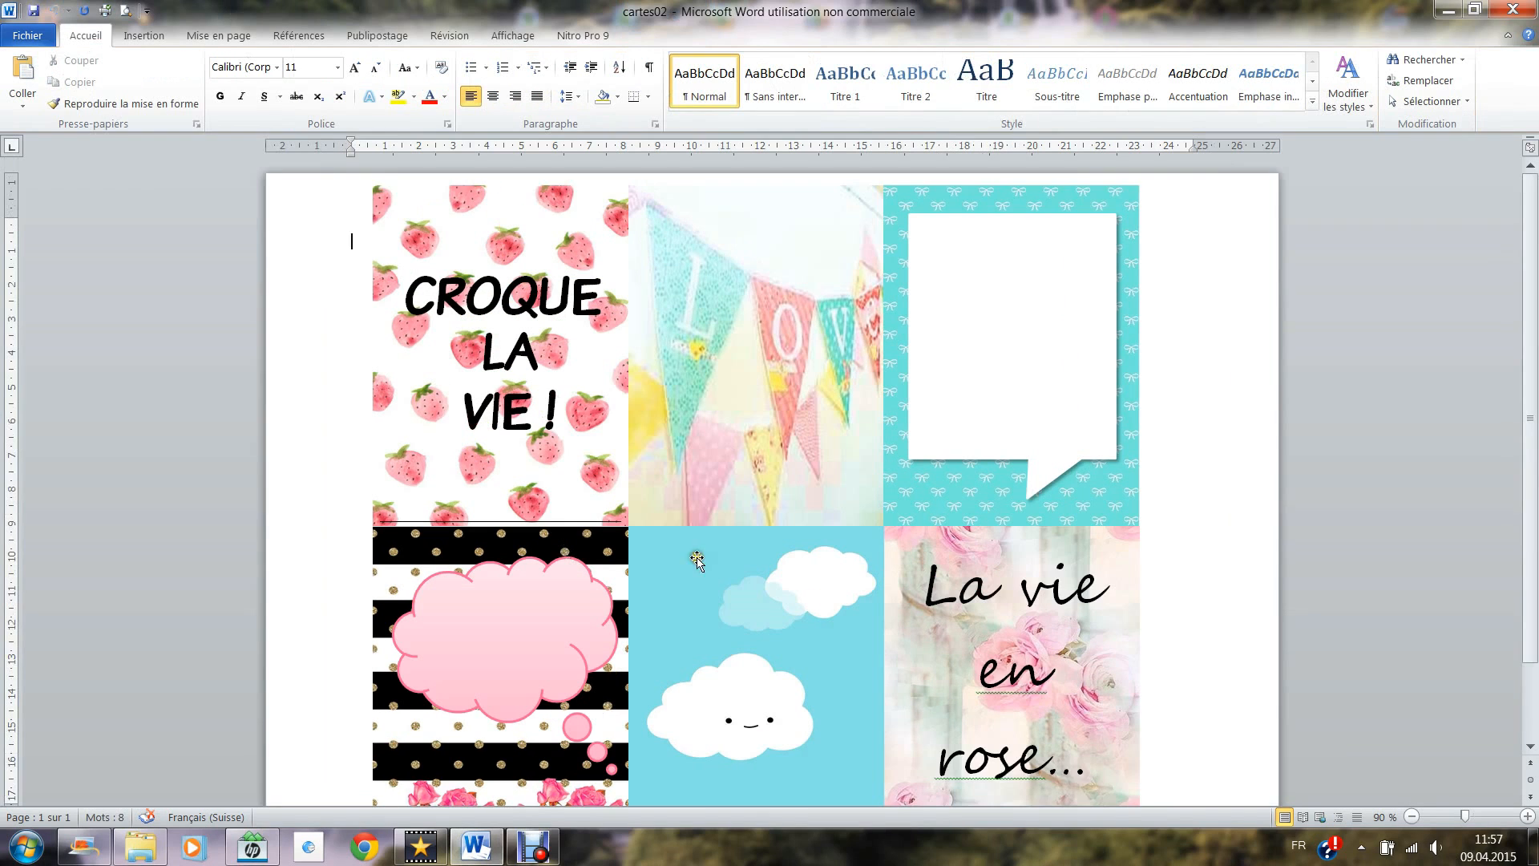
scroll(1076, 473, "down", 2)
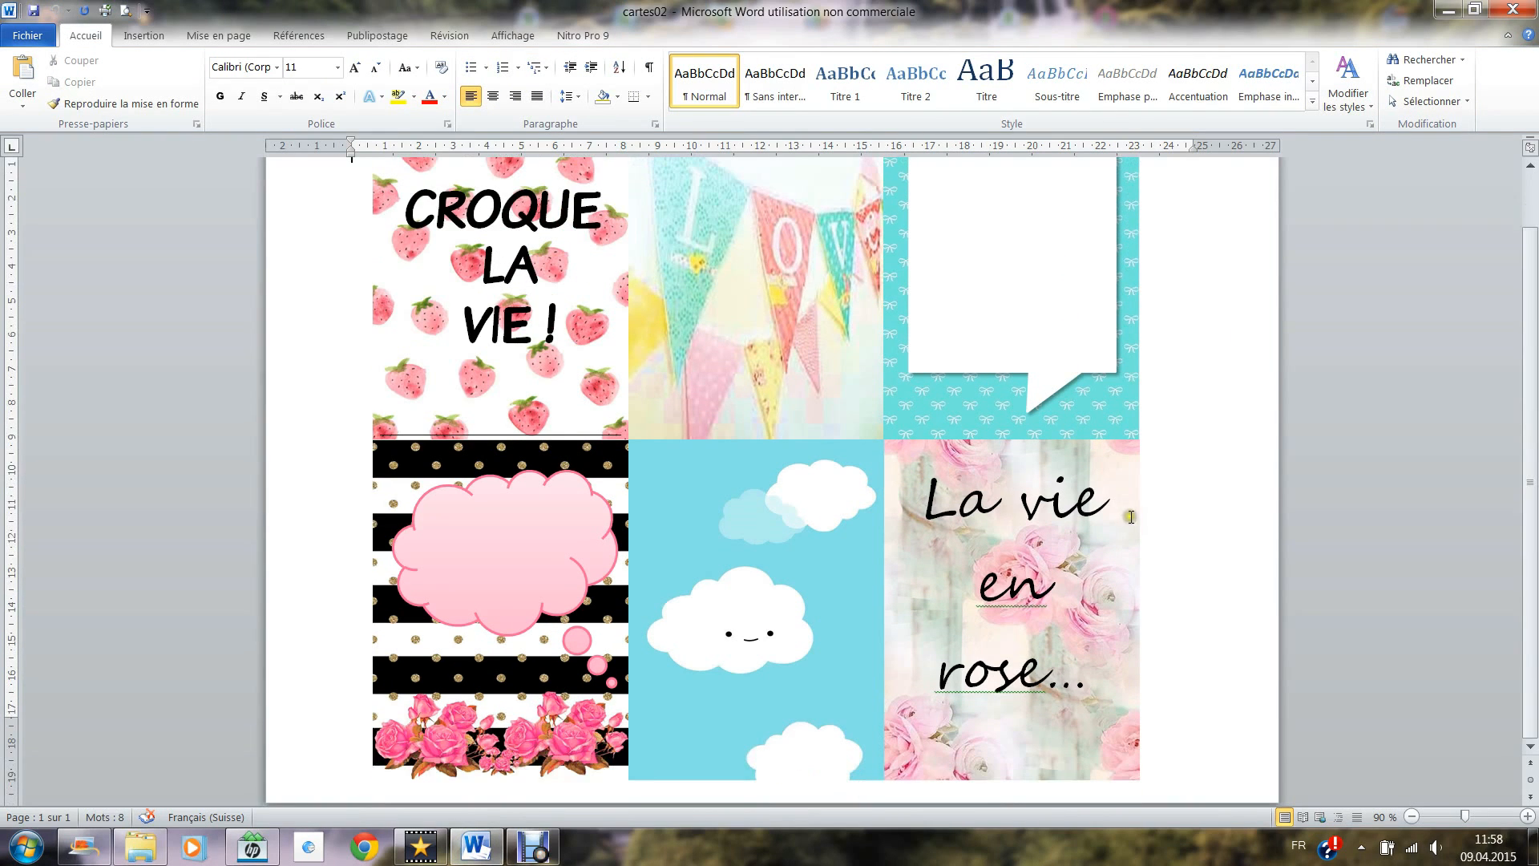
Bring up the print settings of the card page and open the properties of the EPSON Stylus DX6000 printer
scroll(1132, 517, "down", 1, "ctrl")
scroll(1134, 523, "down", 1)
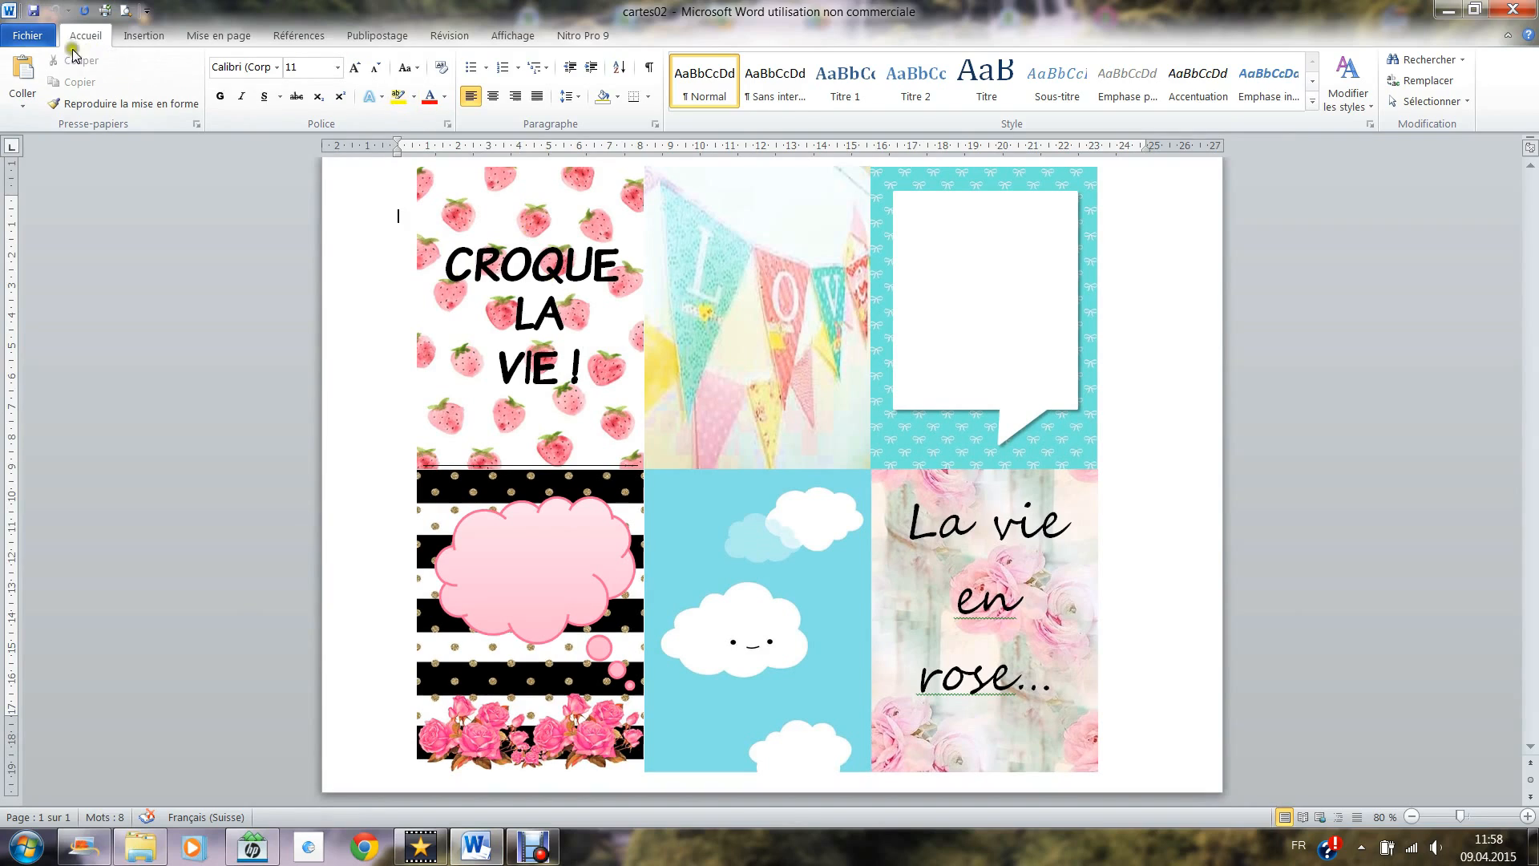
left_click(27, 36)
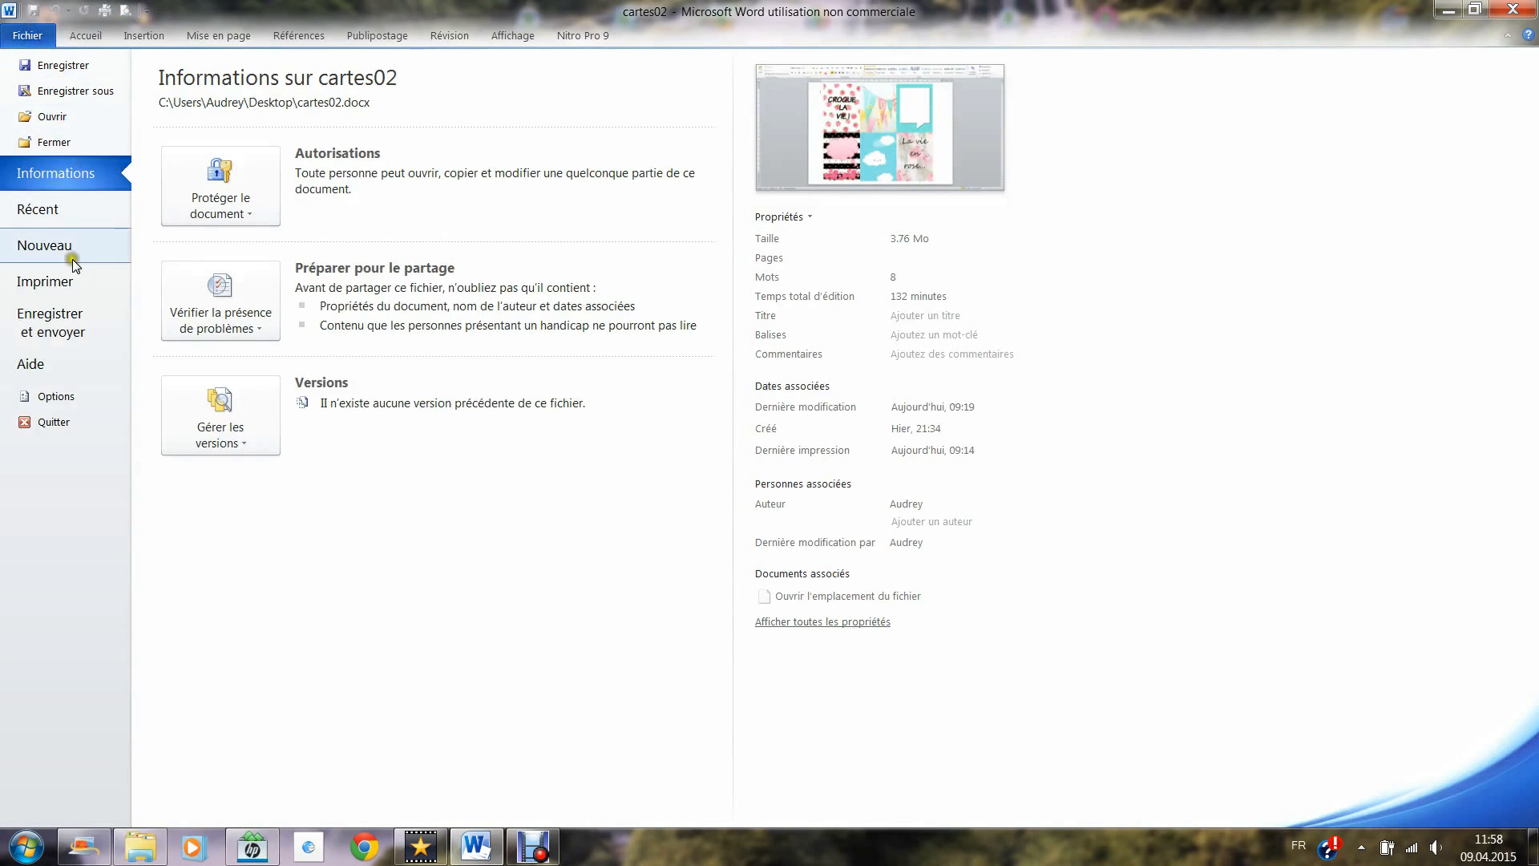
left_click(45, 282)
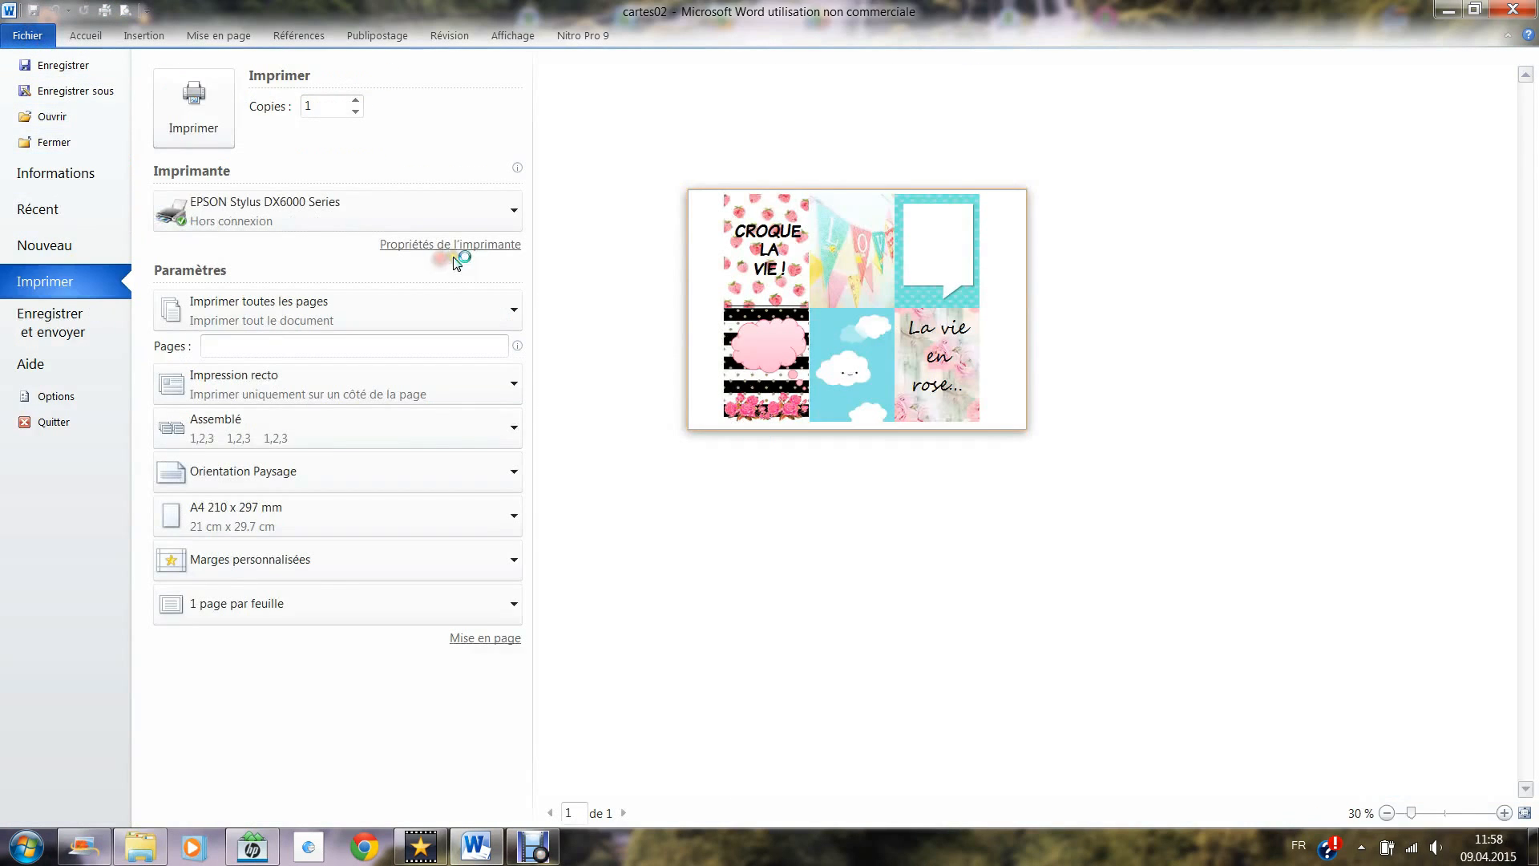
left_click(404, 245)
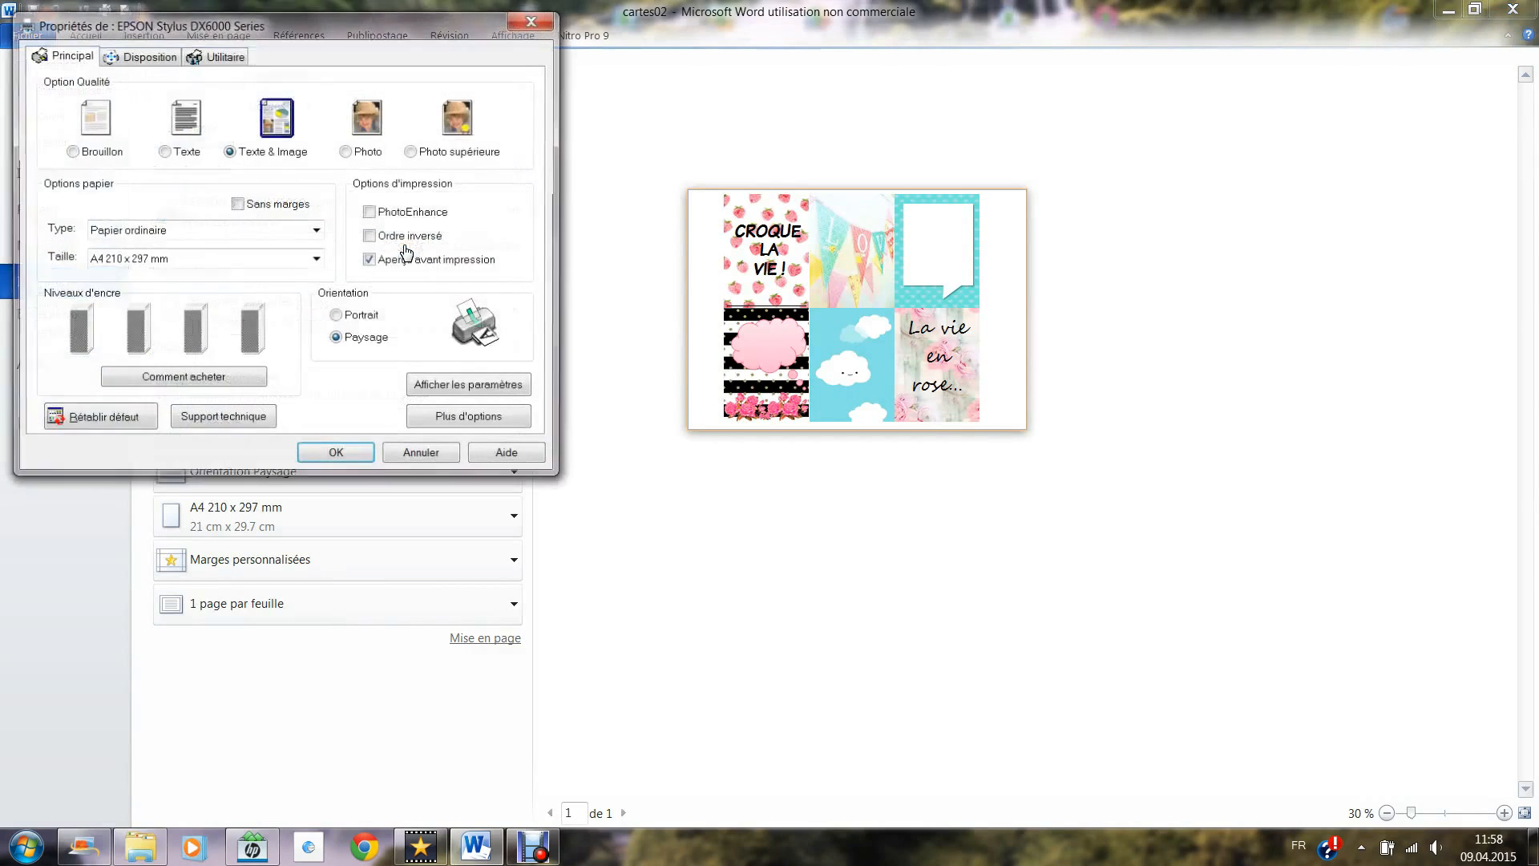
Set the print quality to Photo supérieure and the paper type to Epson Mat, and accept the printer properties
left_click(410, 151)
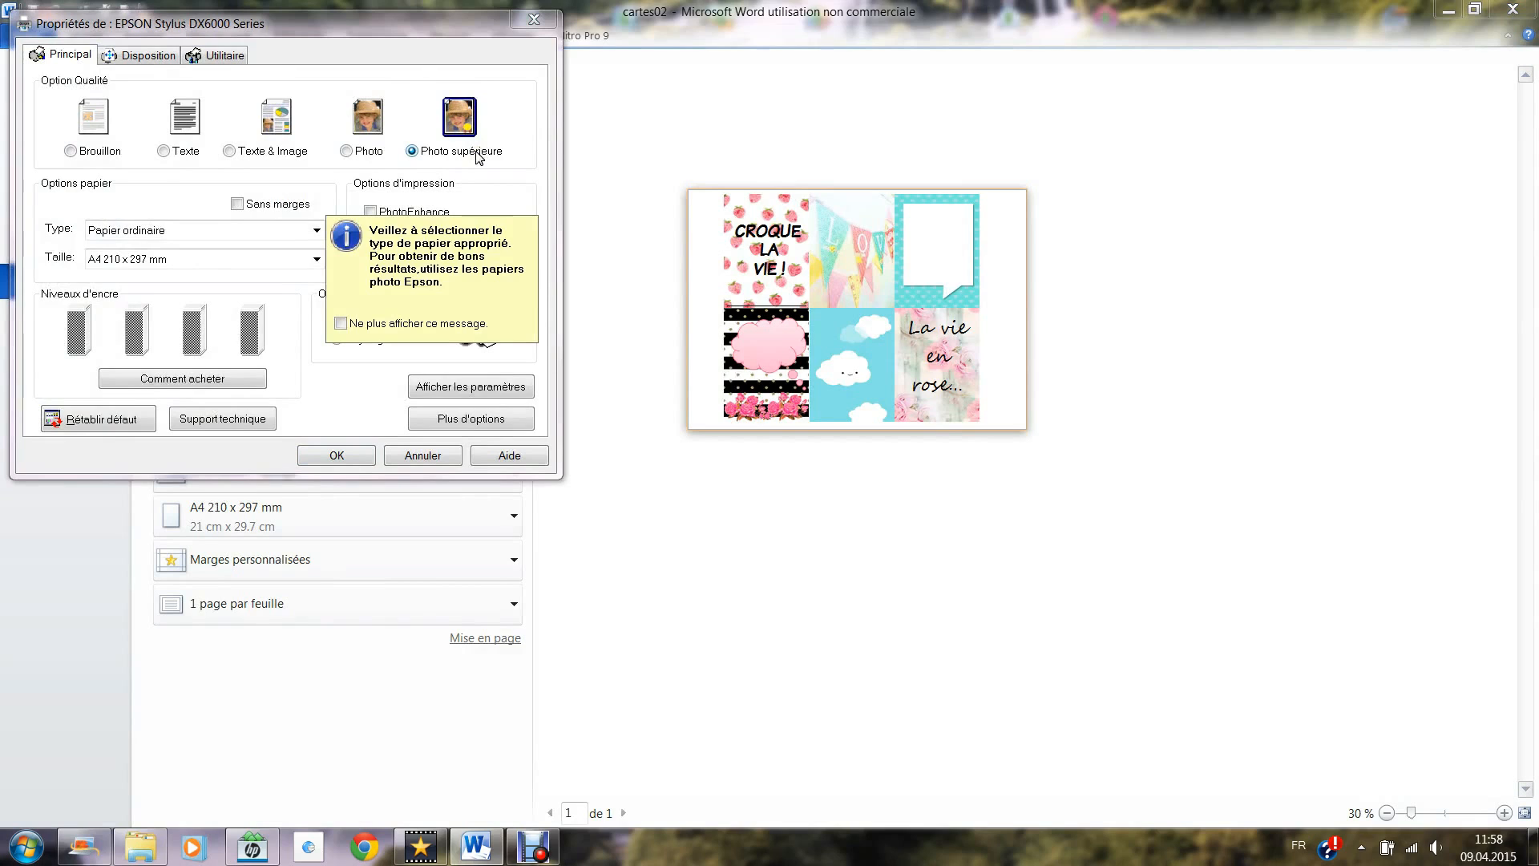
left_click(316, 230)
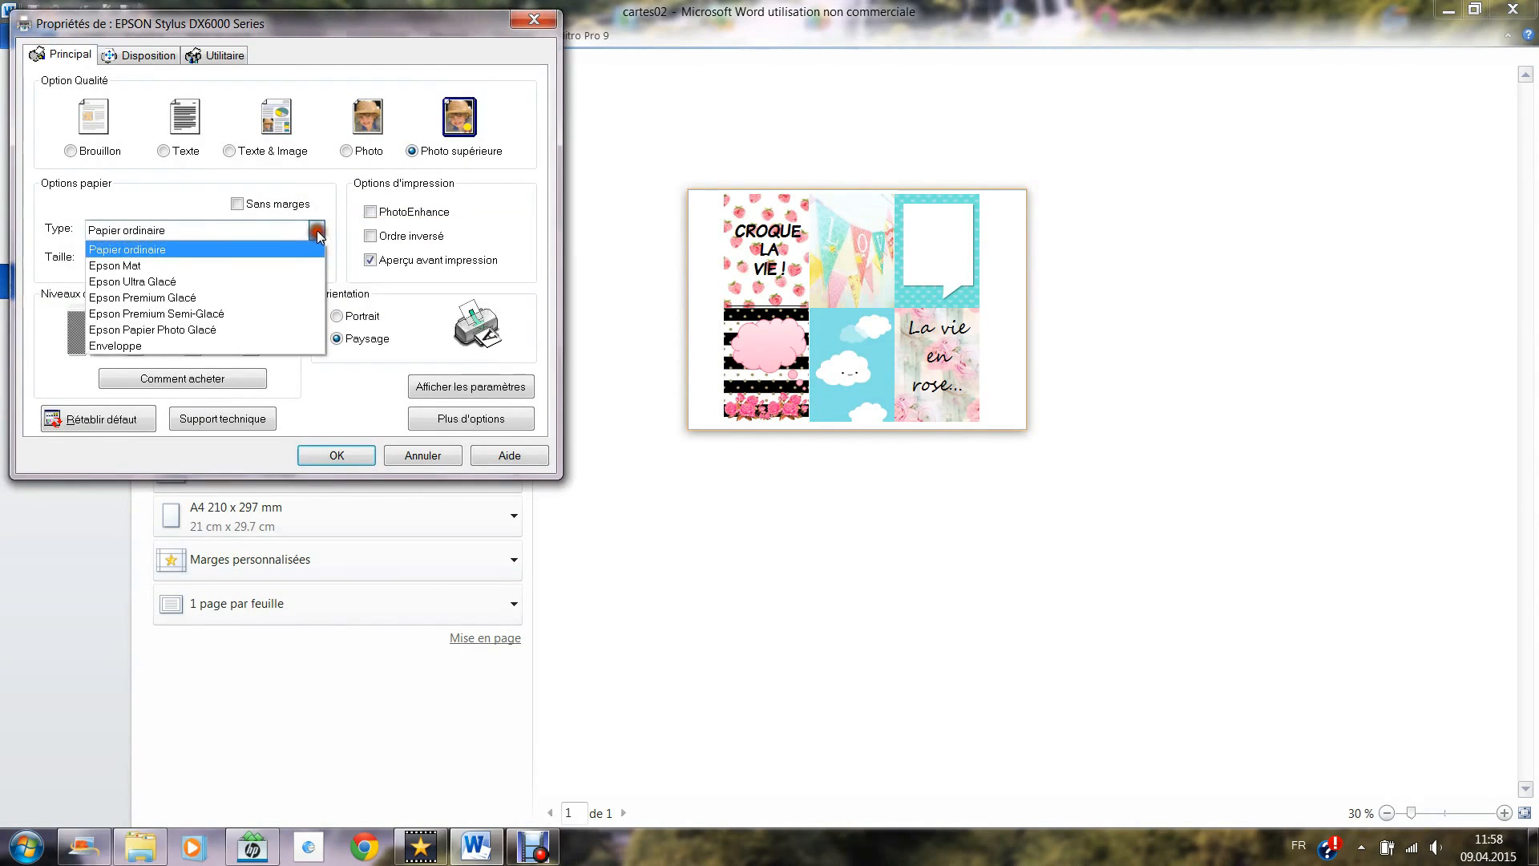
left_click(181, 282)
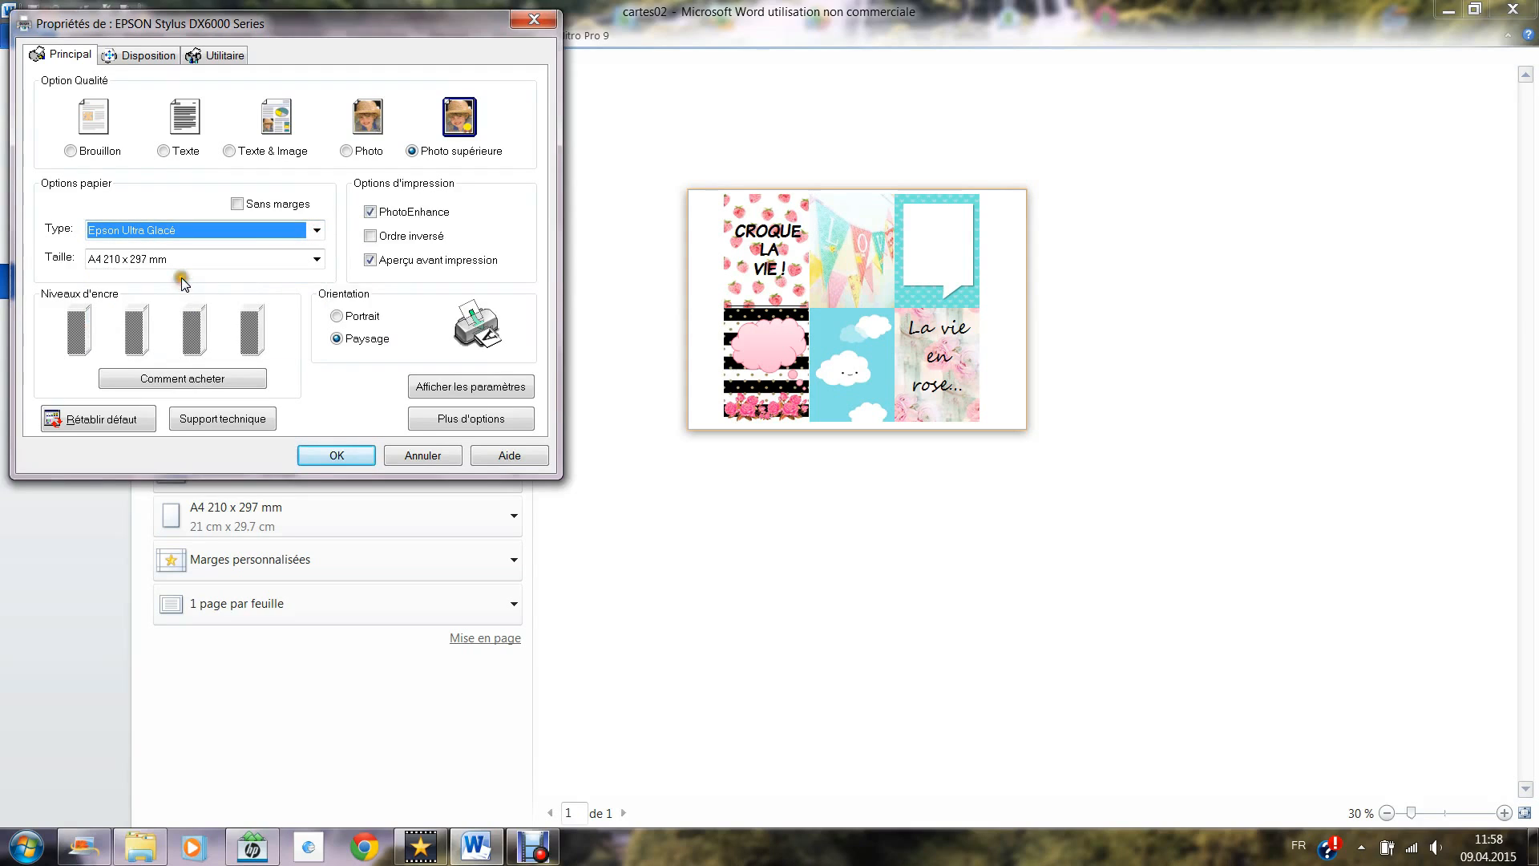
left_click(309, 228)
left_click(164, 267)
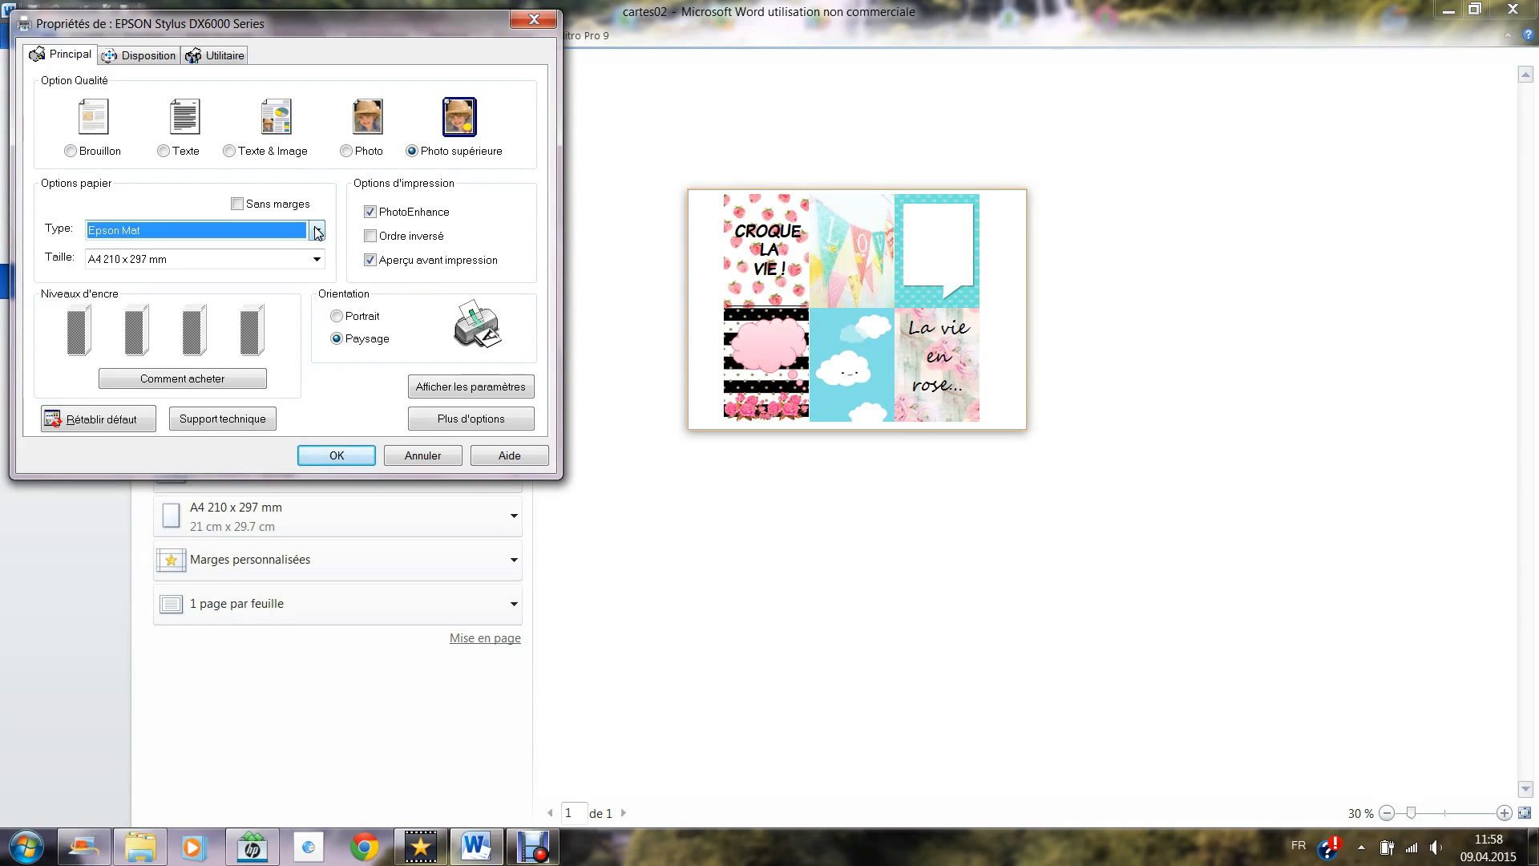
left_click(335, 454)
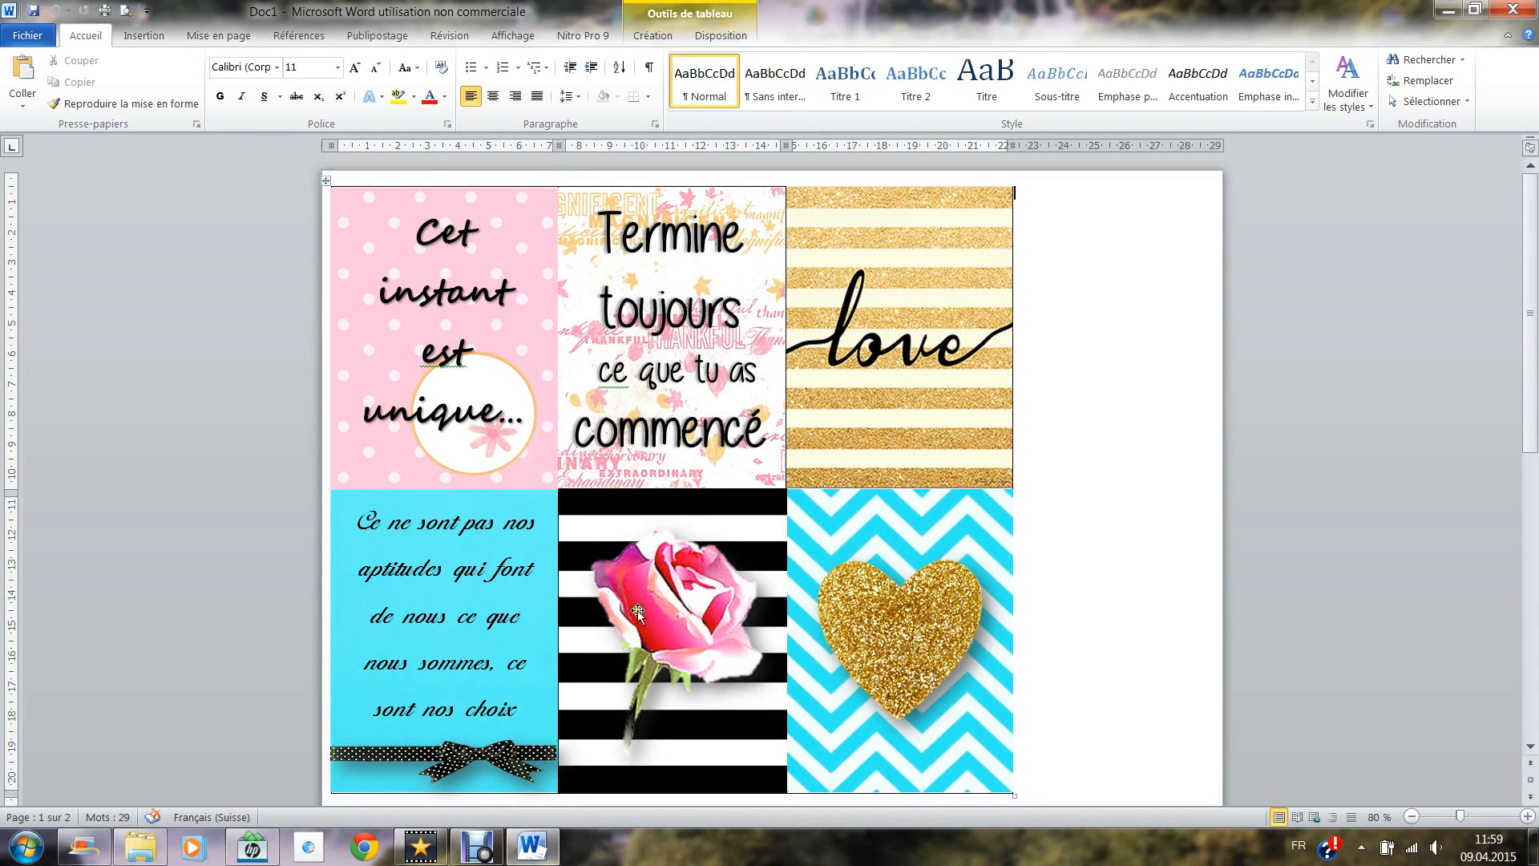
Move the gold heart and the rose off their cards and put them back on the chevron and striped cards
left_click_drag(863, 615, 937, 611)
key("ctrl+z")
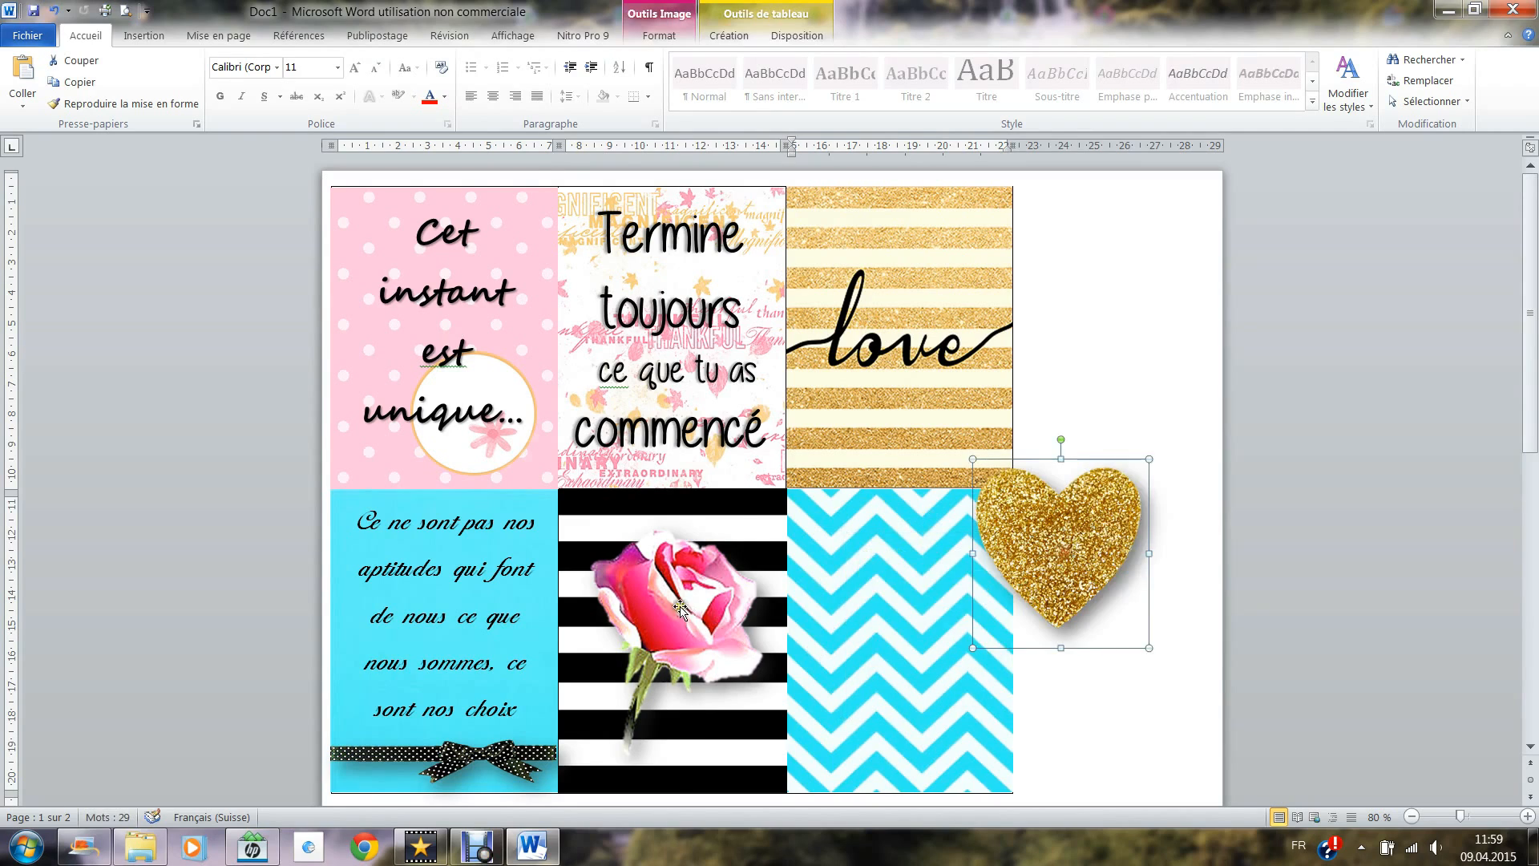
left_click_drag(679, 605, 1115, 363)
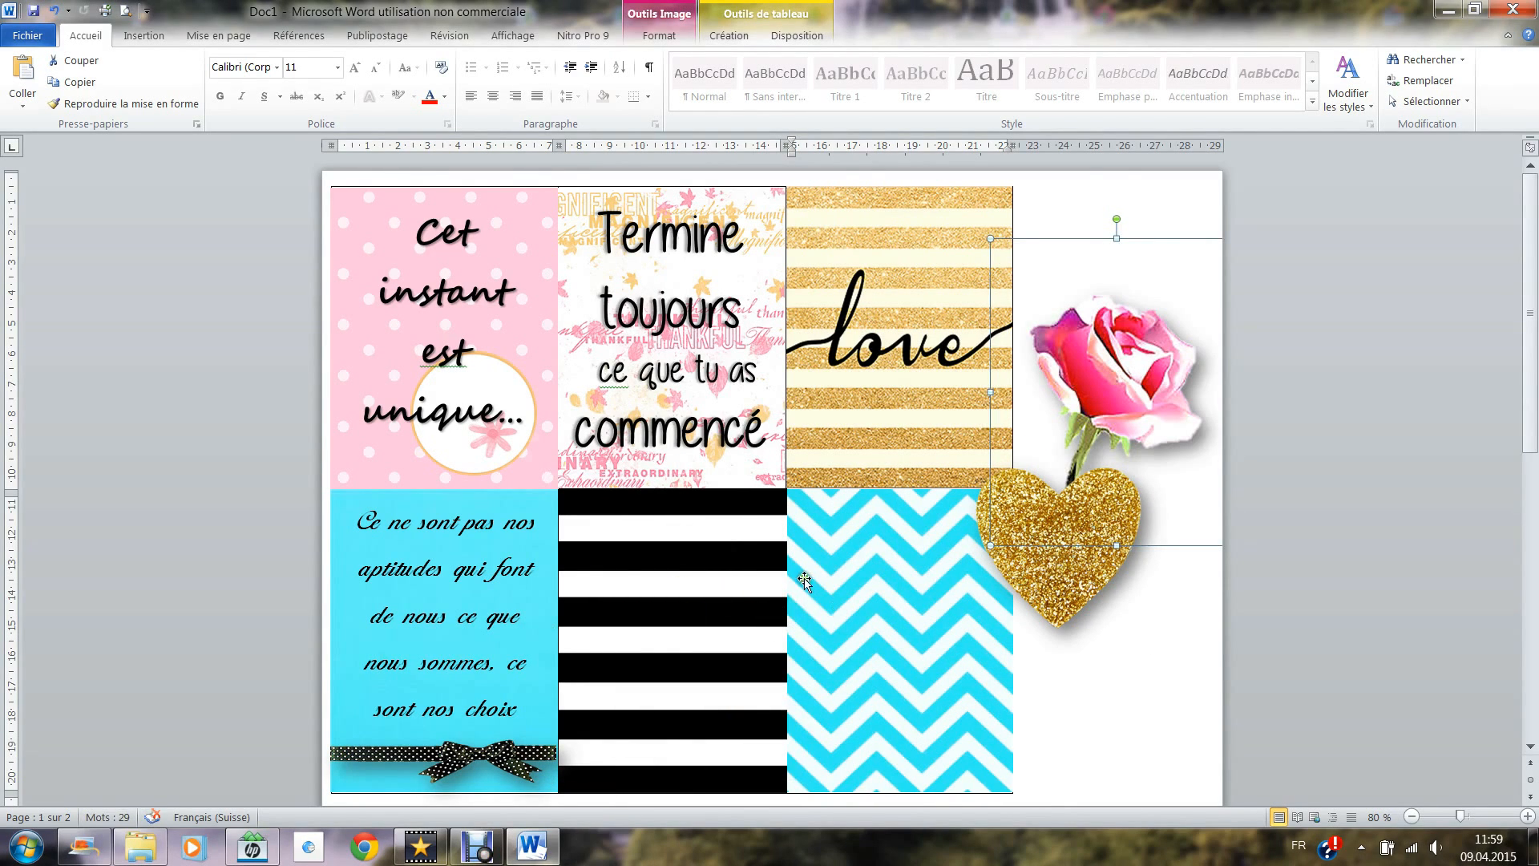
left_click_drag(1155, 381, 705, 618)
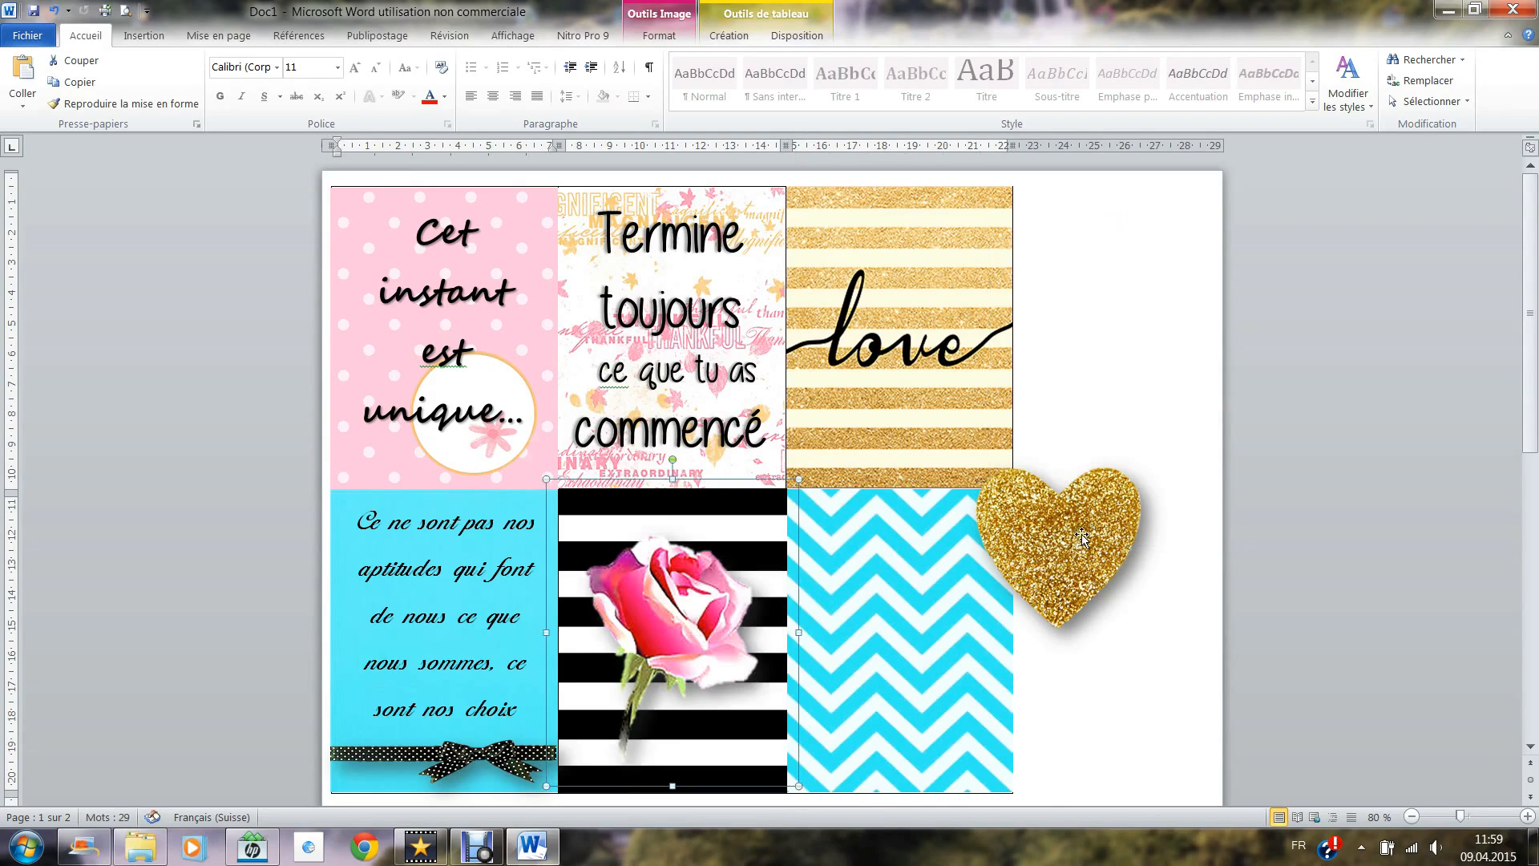
left_click_drag(1082, 537, 936, 630)
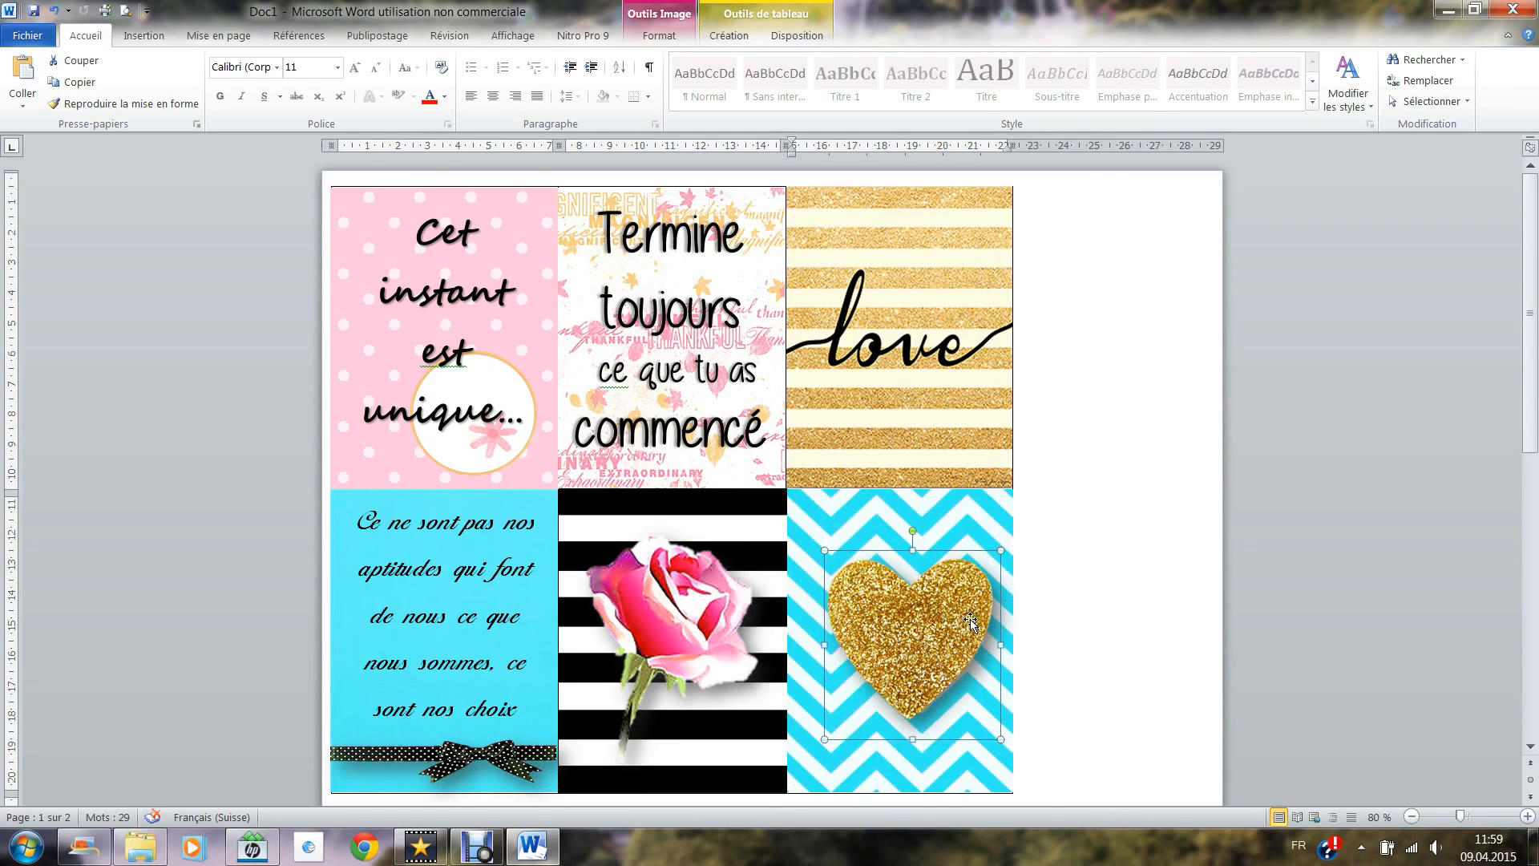
Delete the gold glitter heart from the blue chevron card
double_click(970, 621)
key("Delete")
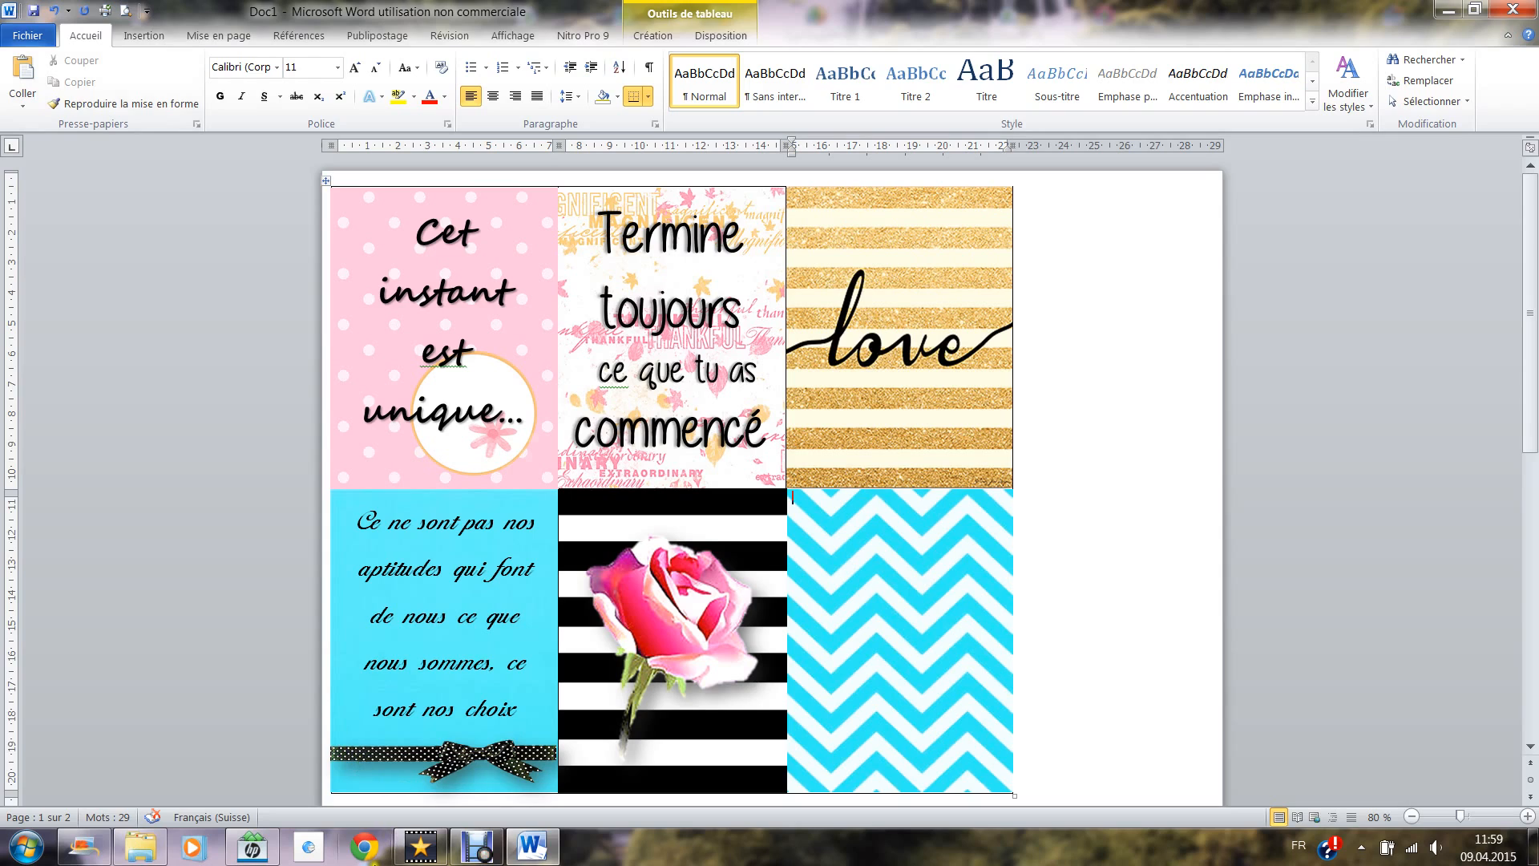
Switch to Chrome and search Google Images for "coeur"
left_click(366, 848)
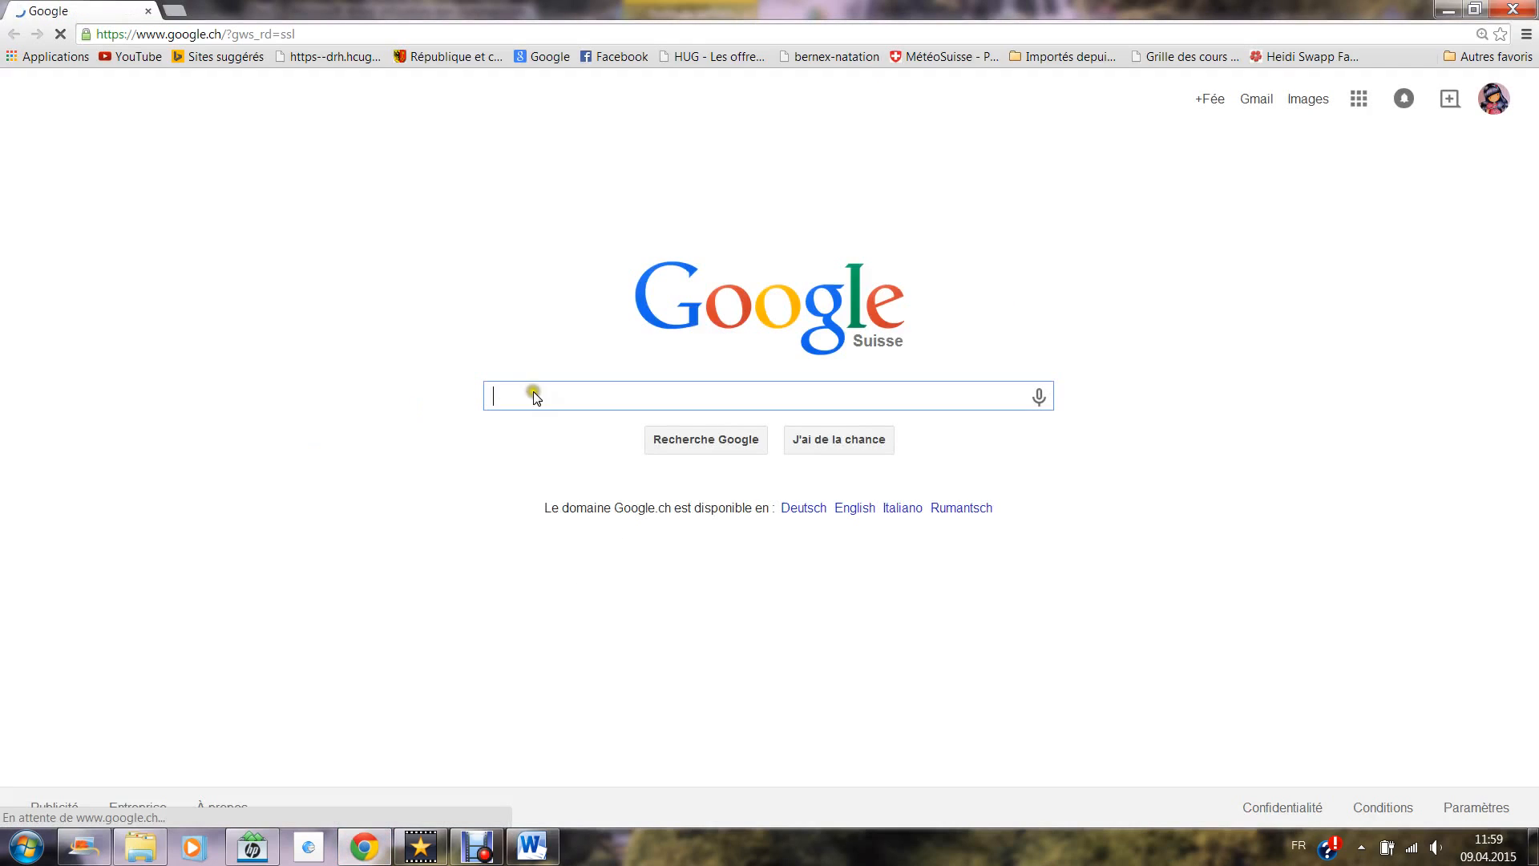
left_click(1308, 99)
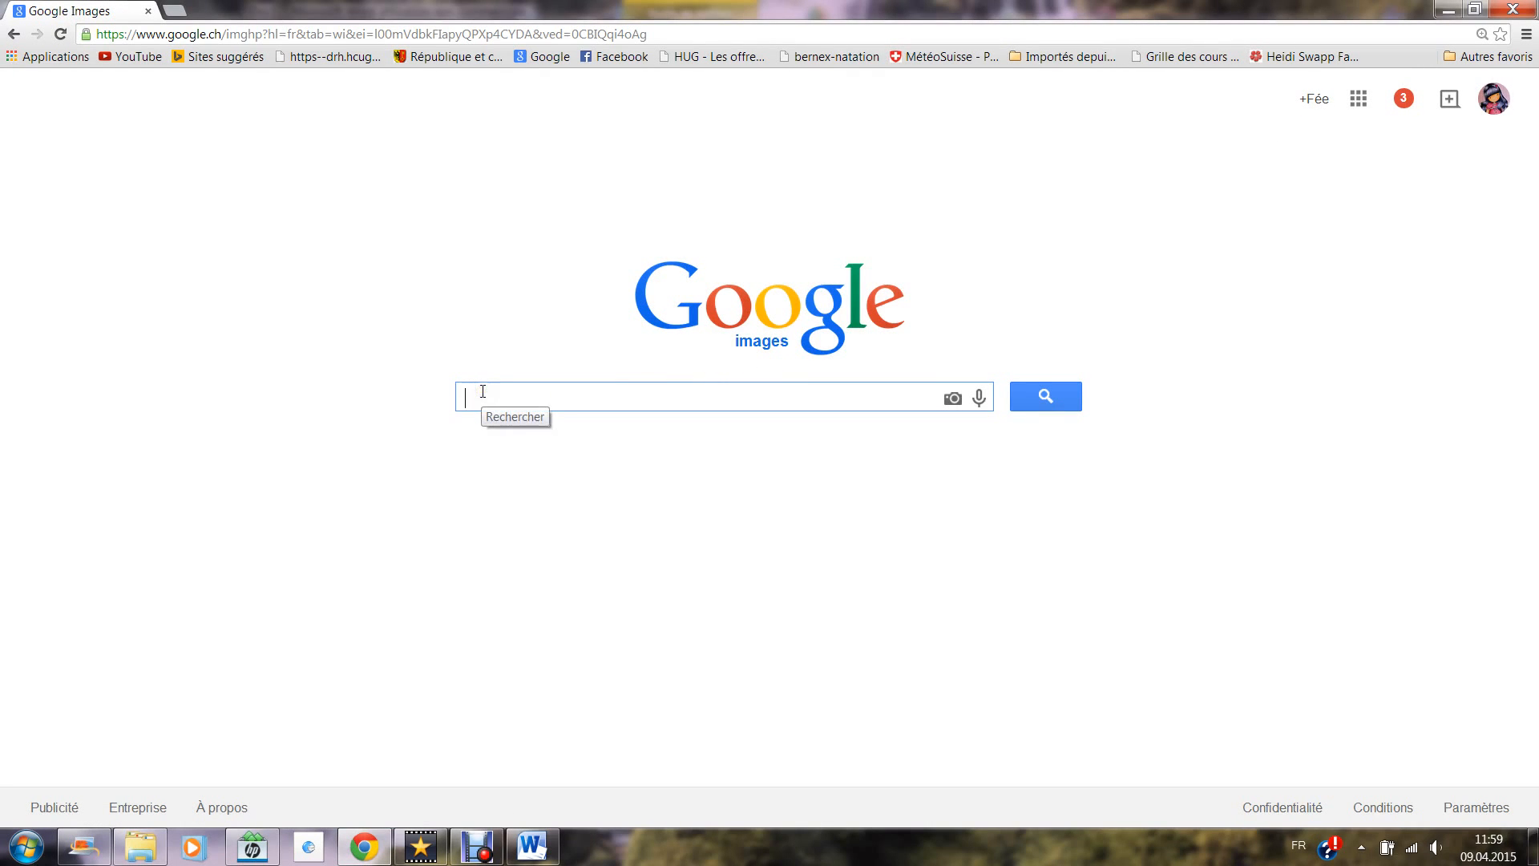
type("coeur")
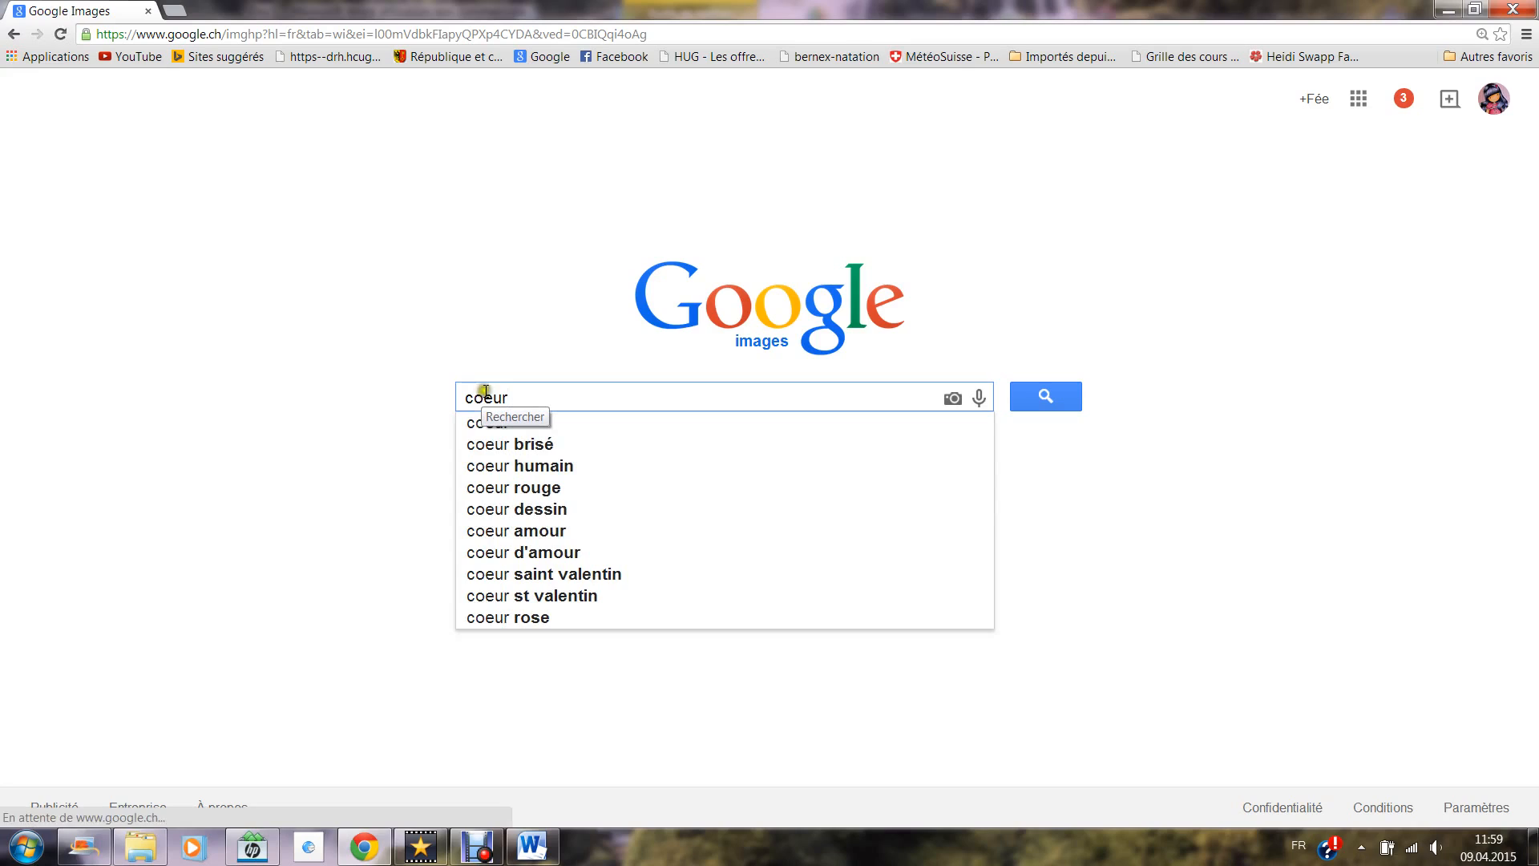
key("Return")
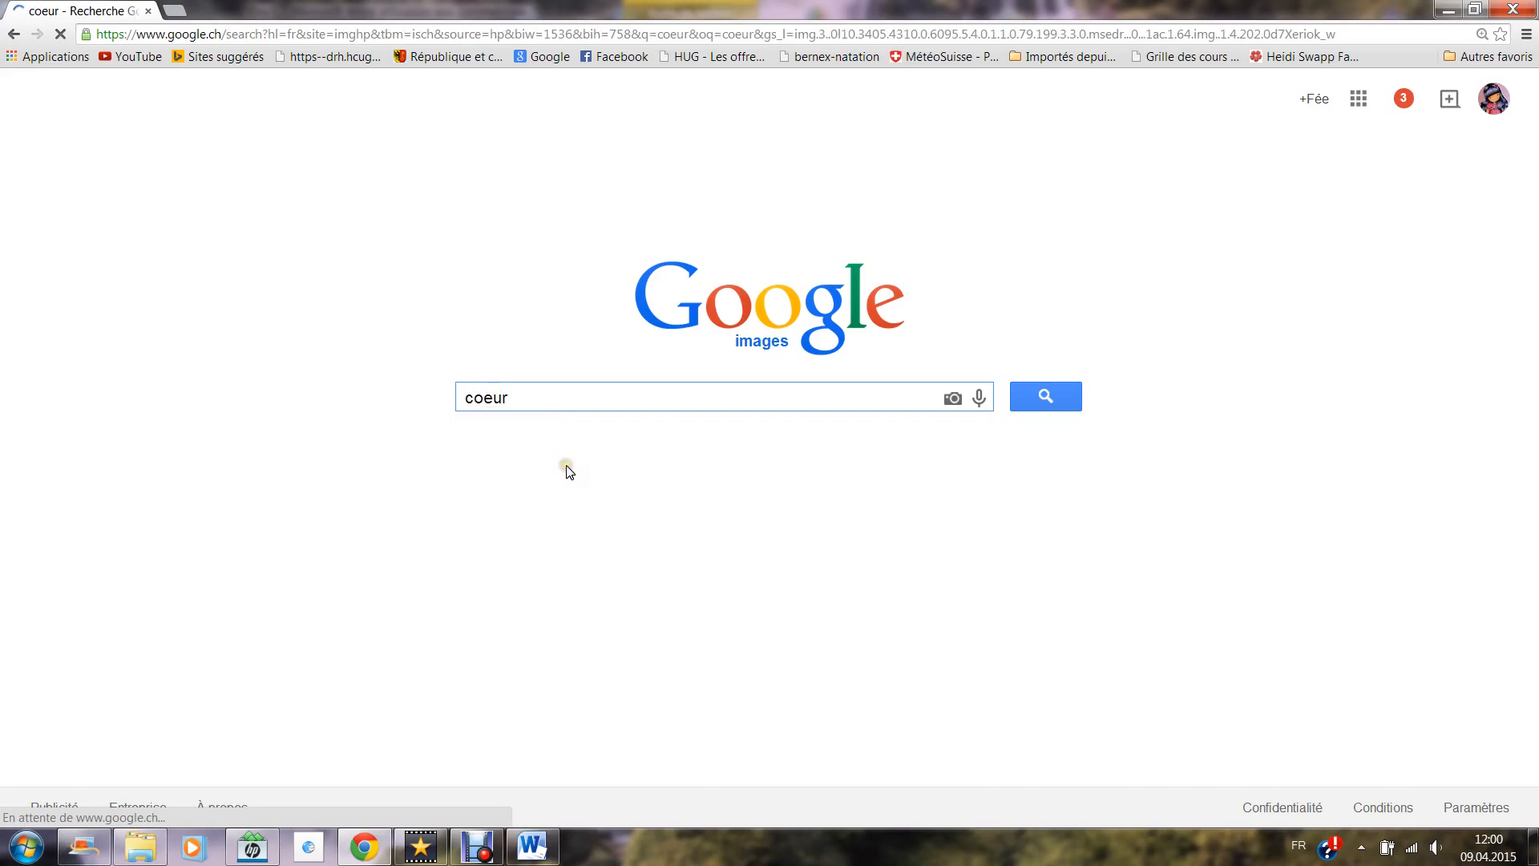
Find the black heart with the text "A ce soir !" among the image results and copy the enlarged picture
scroll(661, 465, "down", 2)
scroll(660, 465, "down", 12)
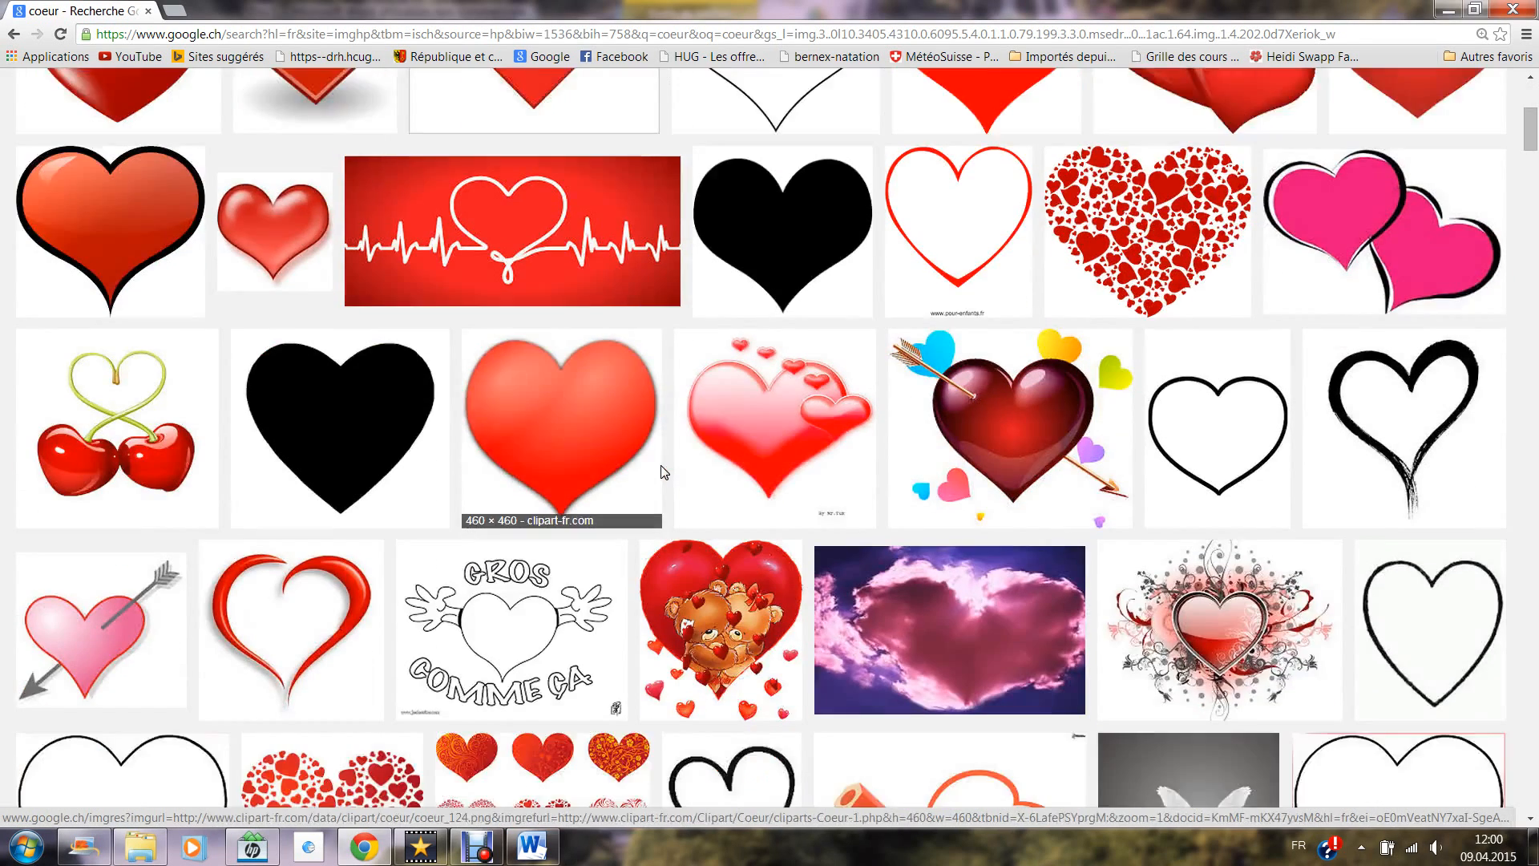
scroll(662, 475, "down", 4)
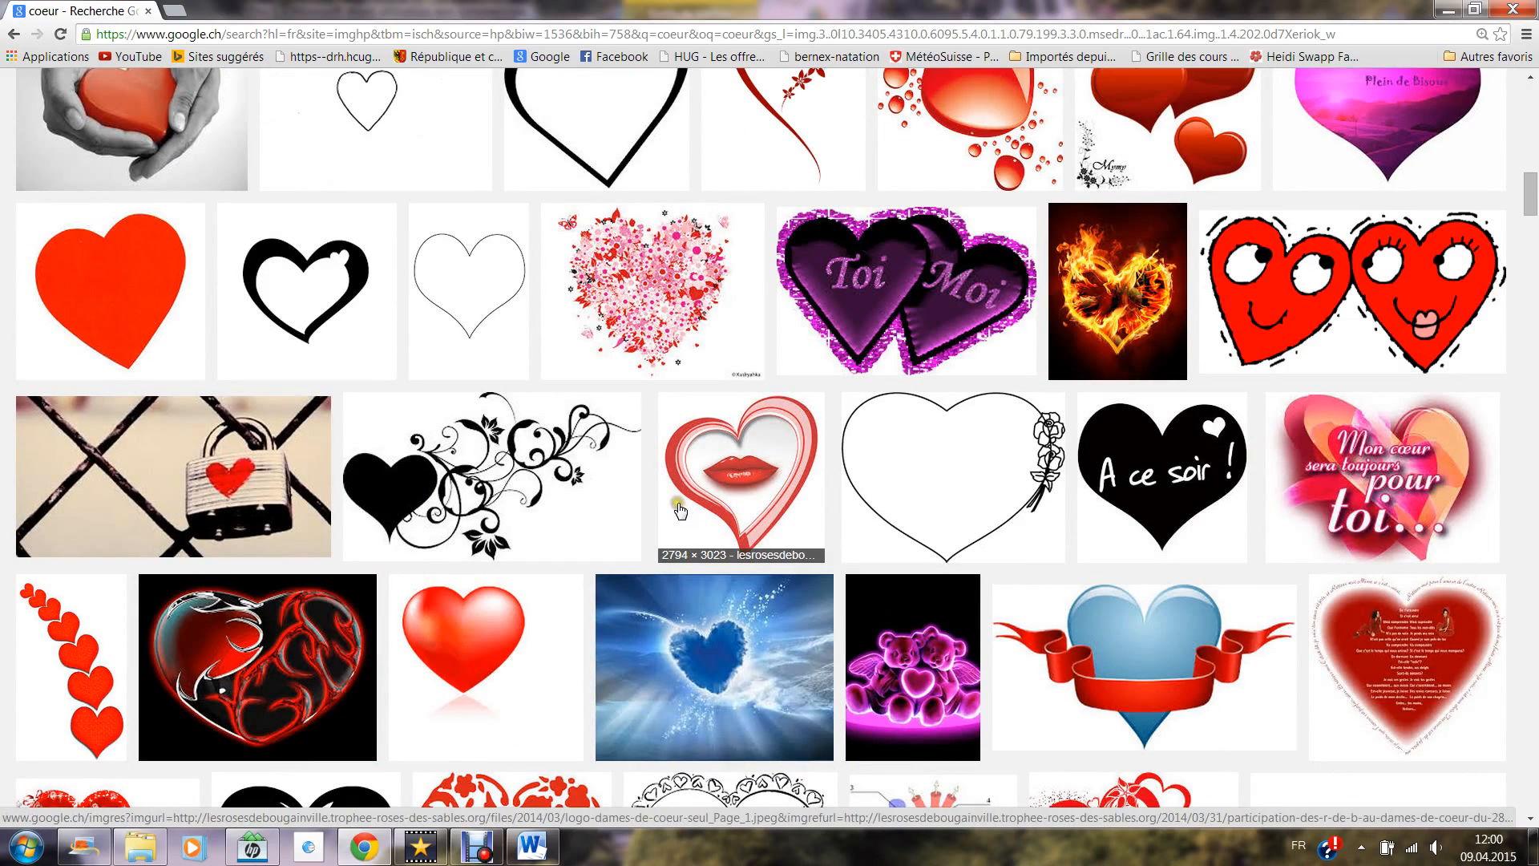
left_click(1127, 457)
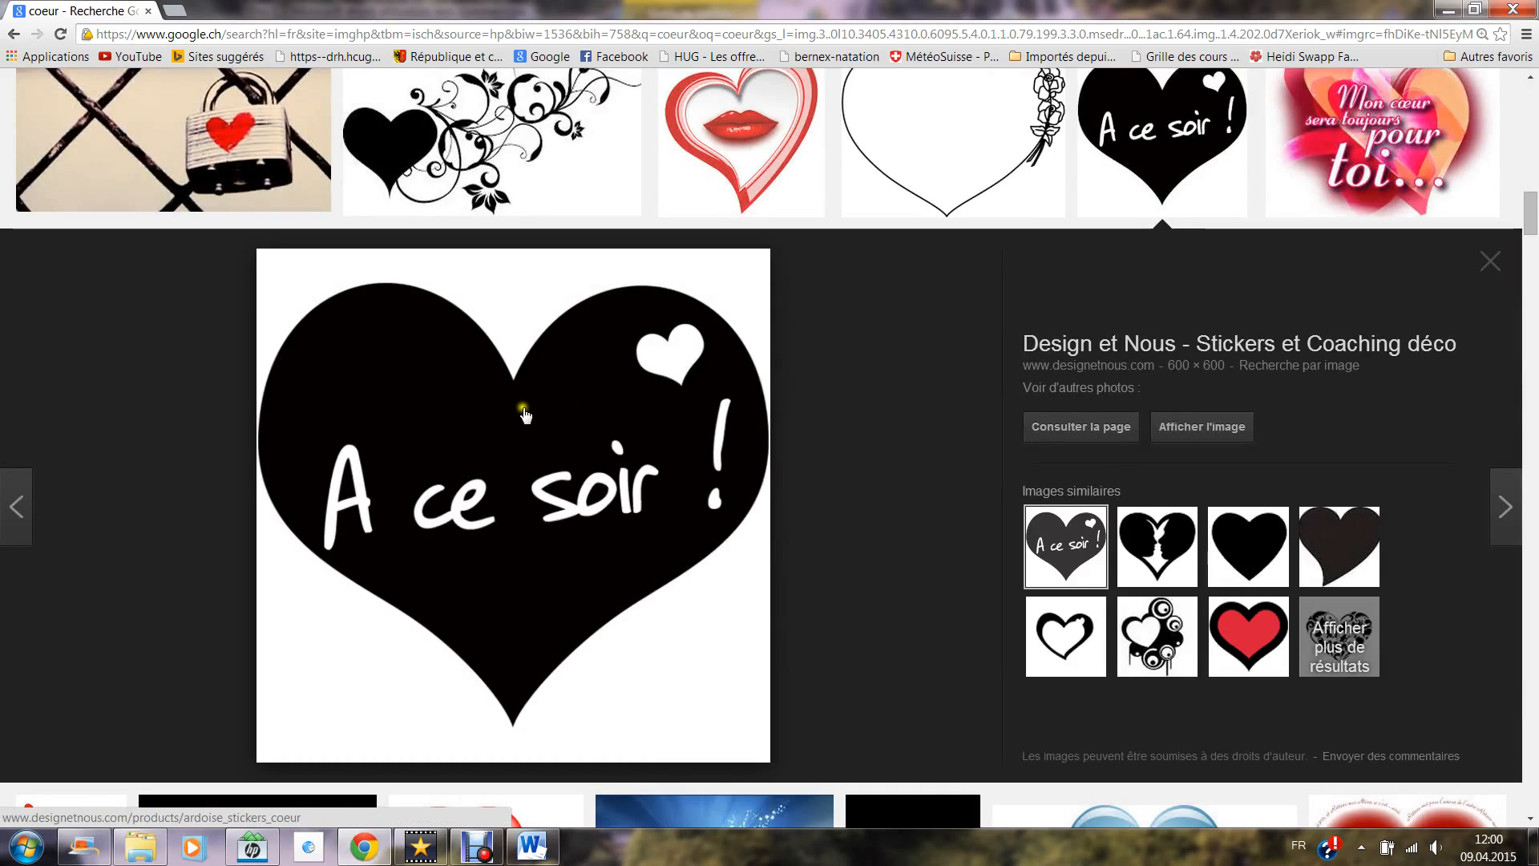
right_click(435, 400)
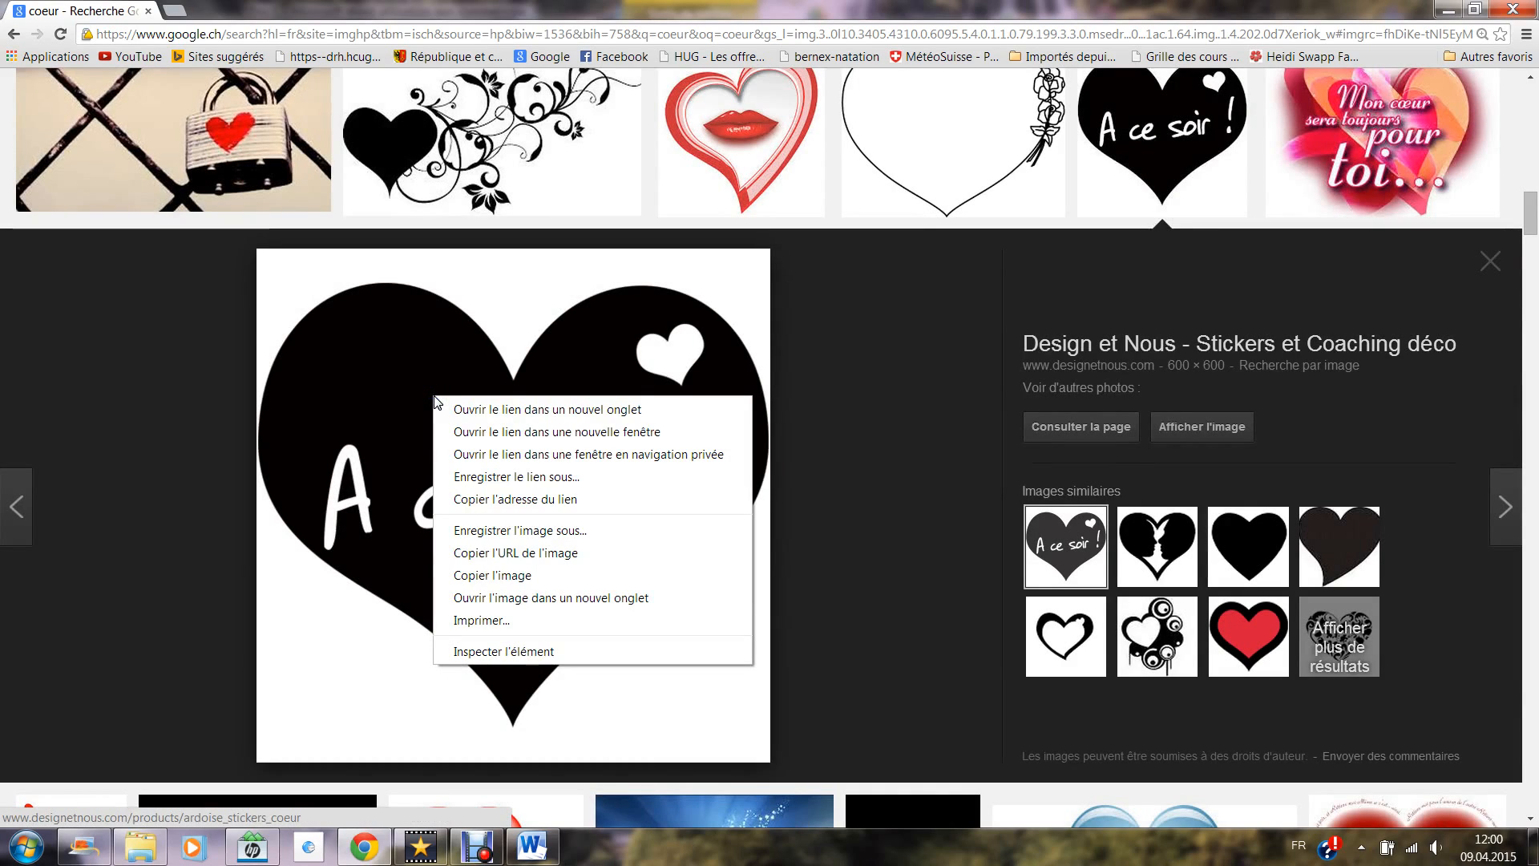
left_click(516, 576)
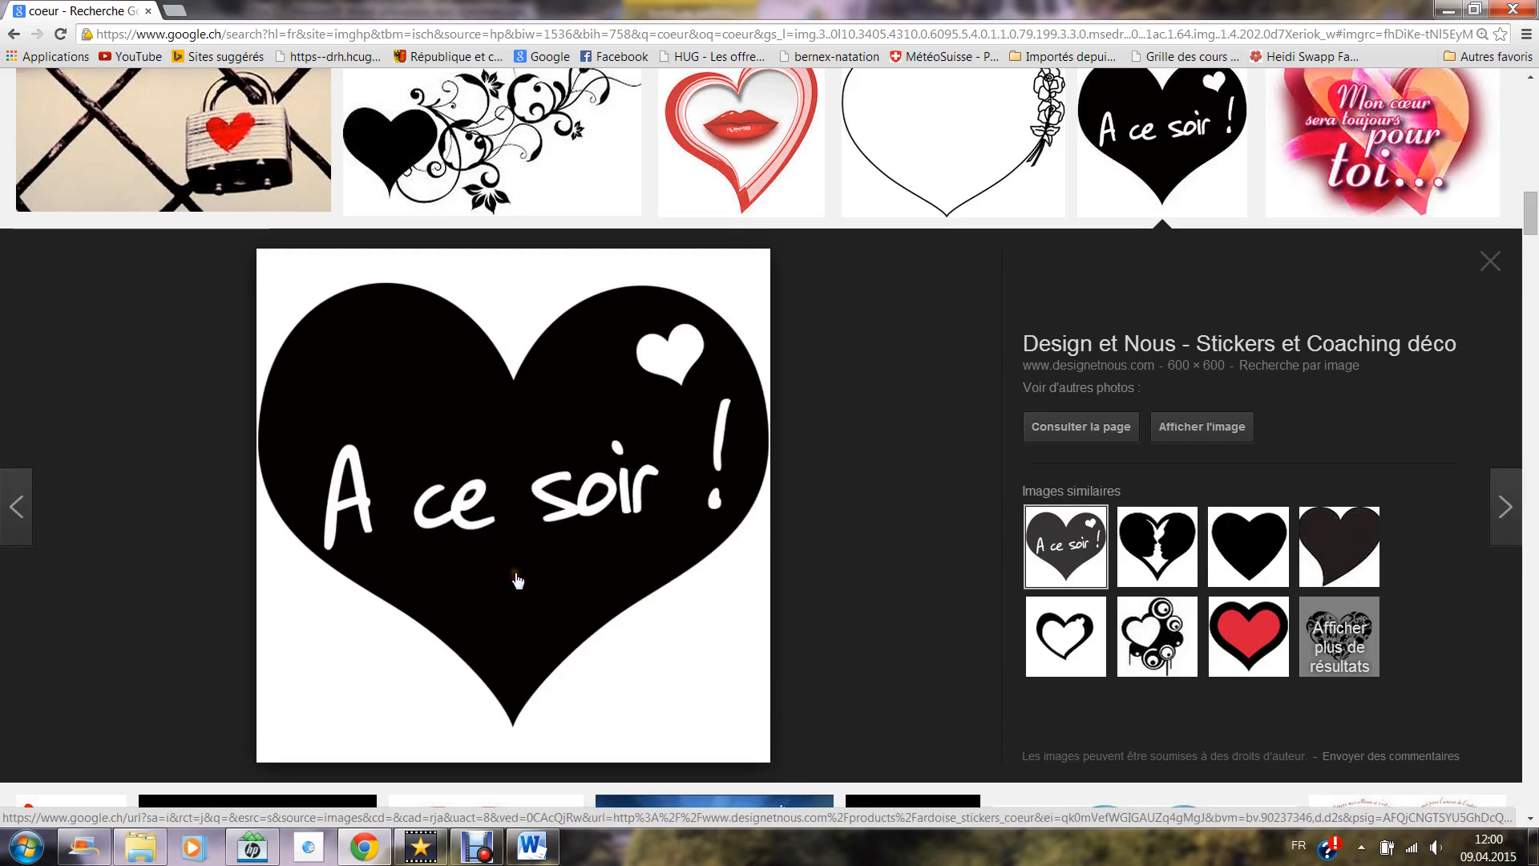
Switch to Word, paste the copied heart on the blank second page and shrink it to about 9.2 cm by 9.2 cm
left_click(532, 846)
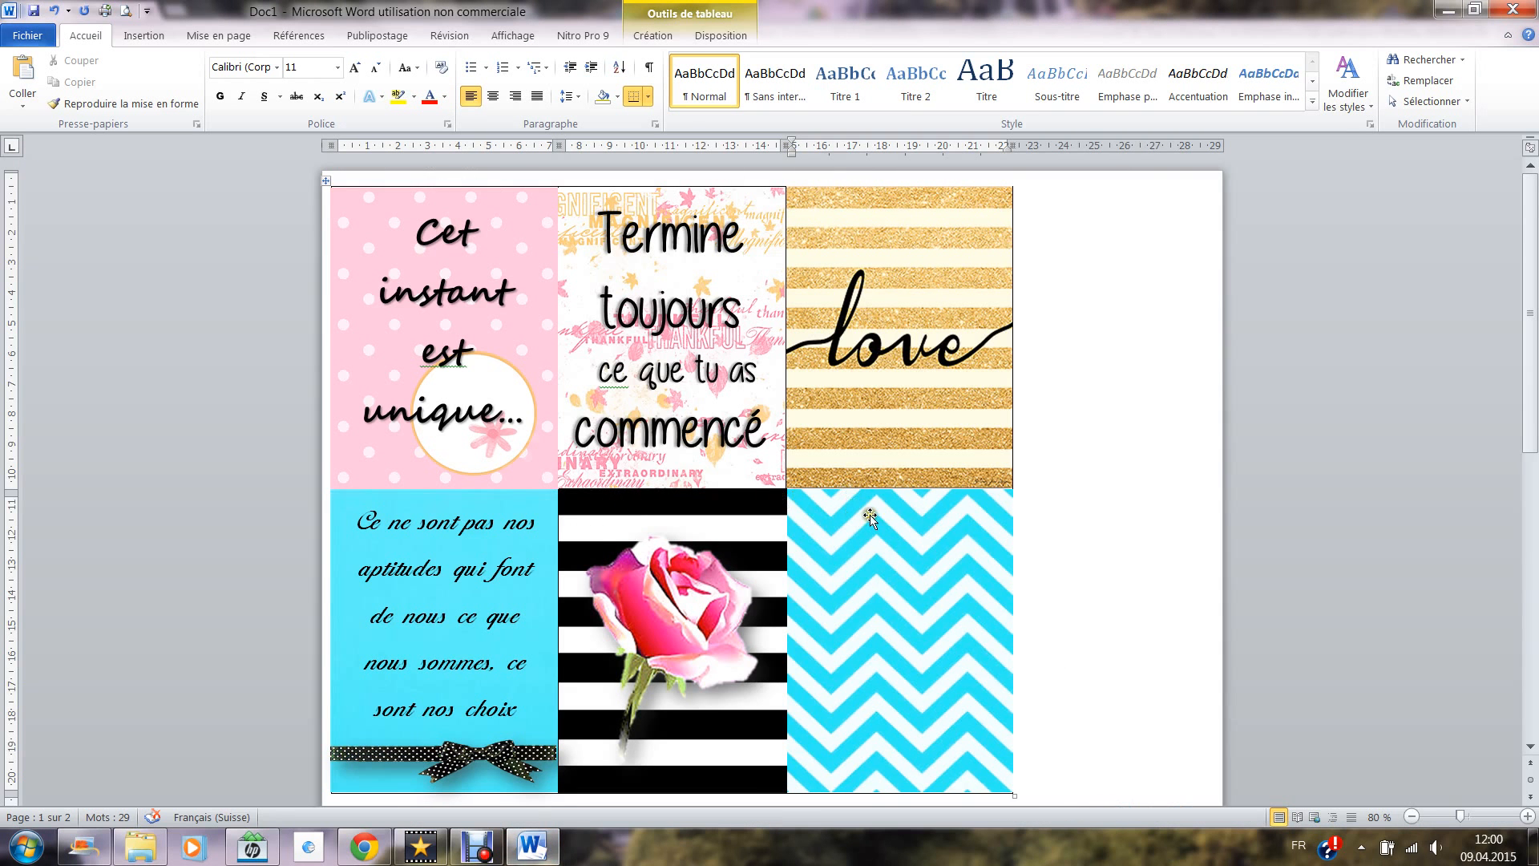
scroll(901, 516, "down", 5)
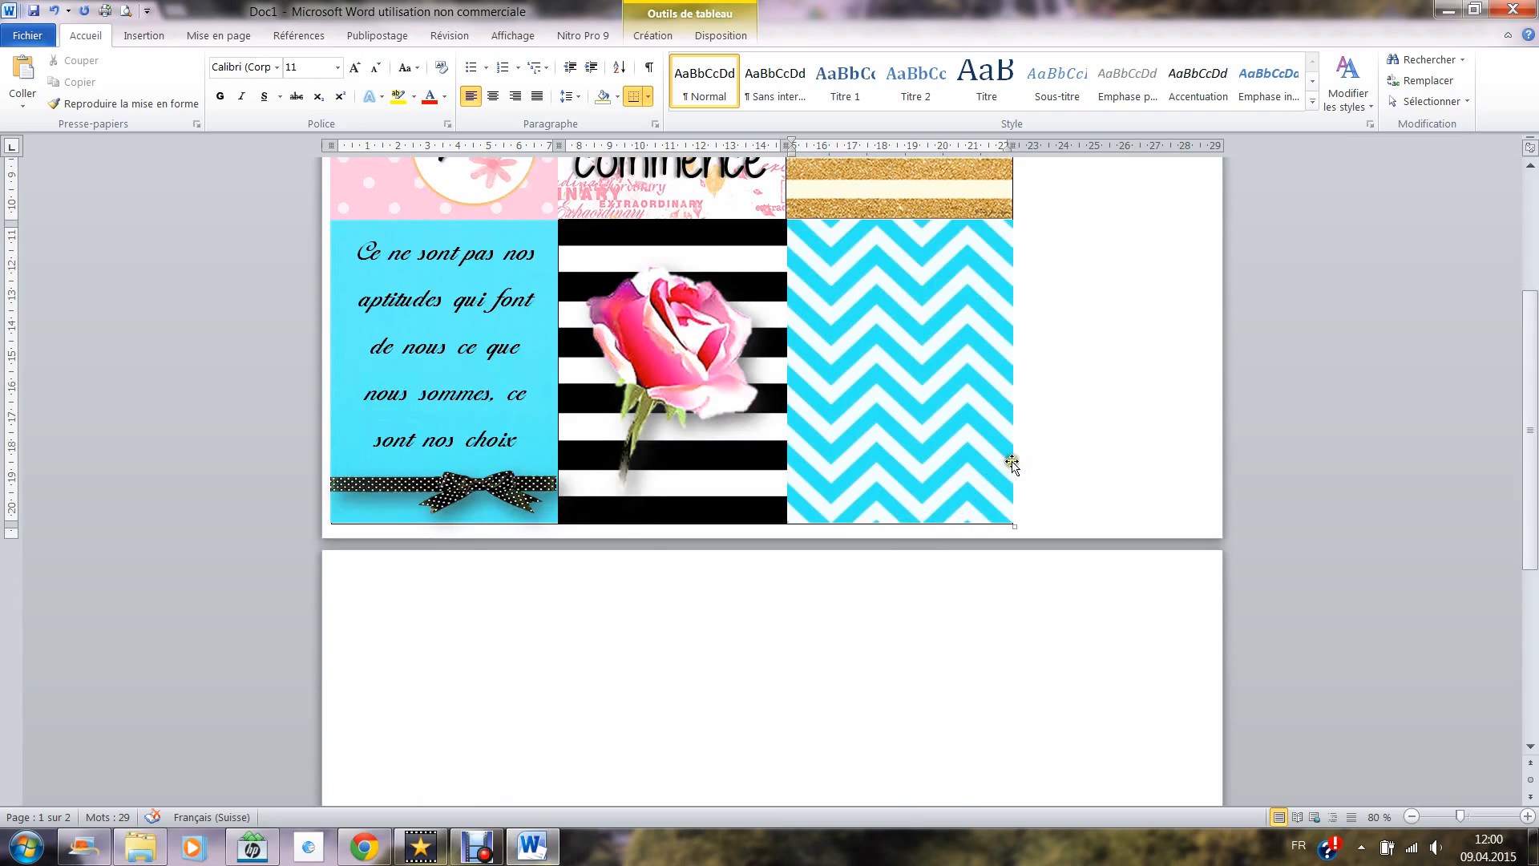
scroll(1005, 463, "down", 4)
left_click(751, 551)
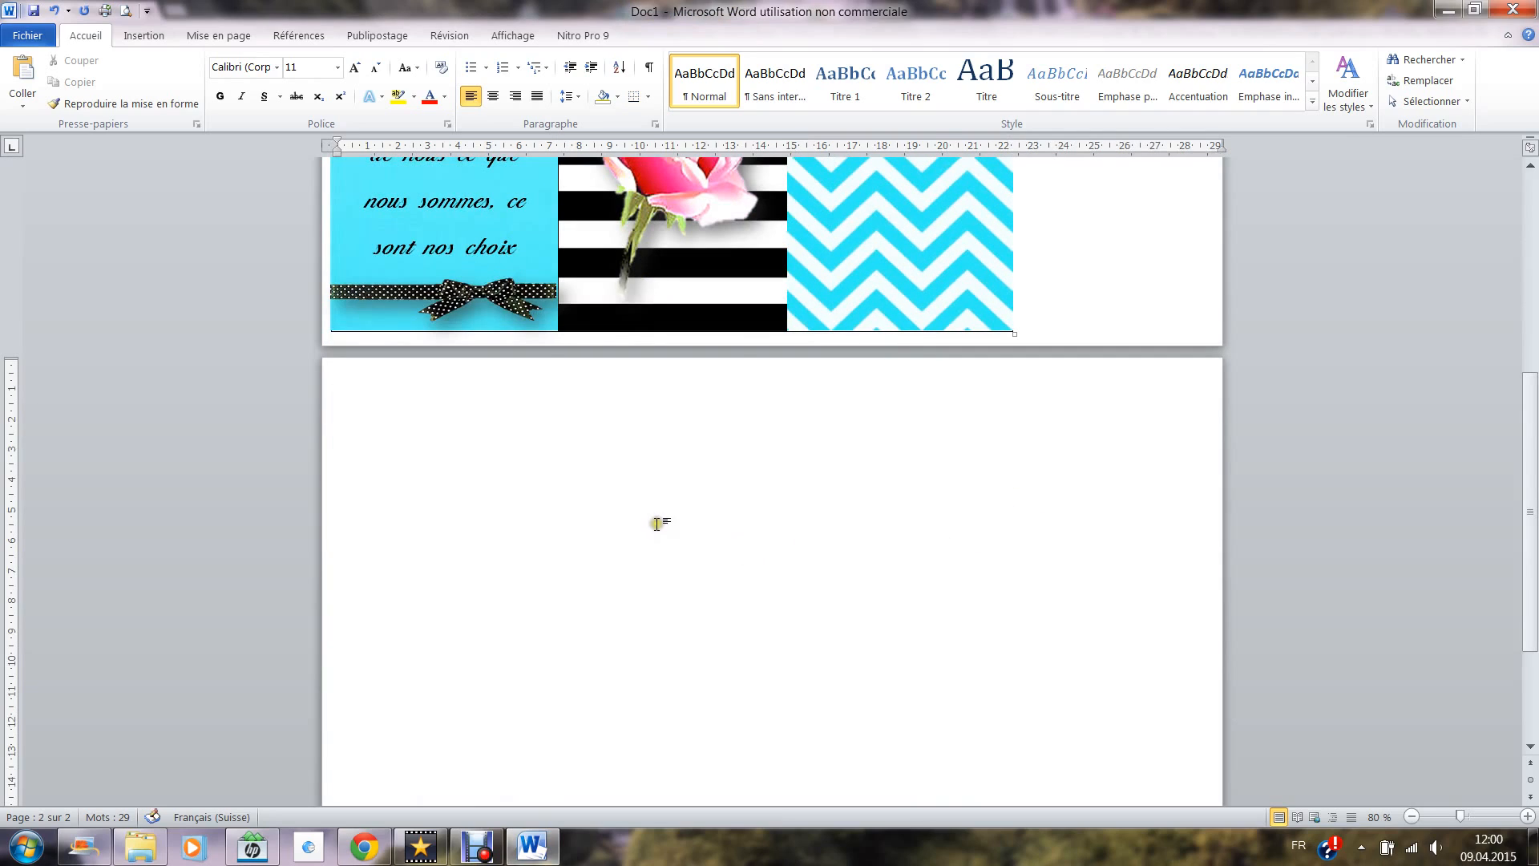
right_click(607, 488)
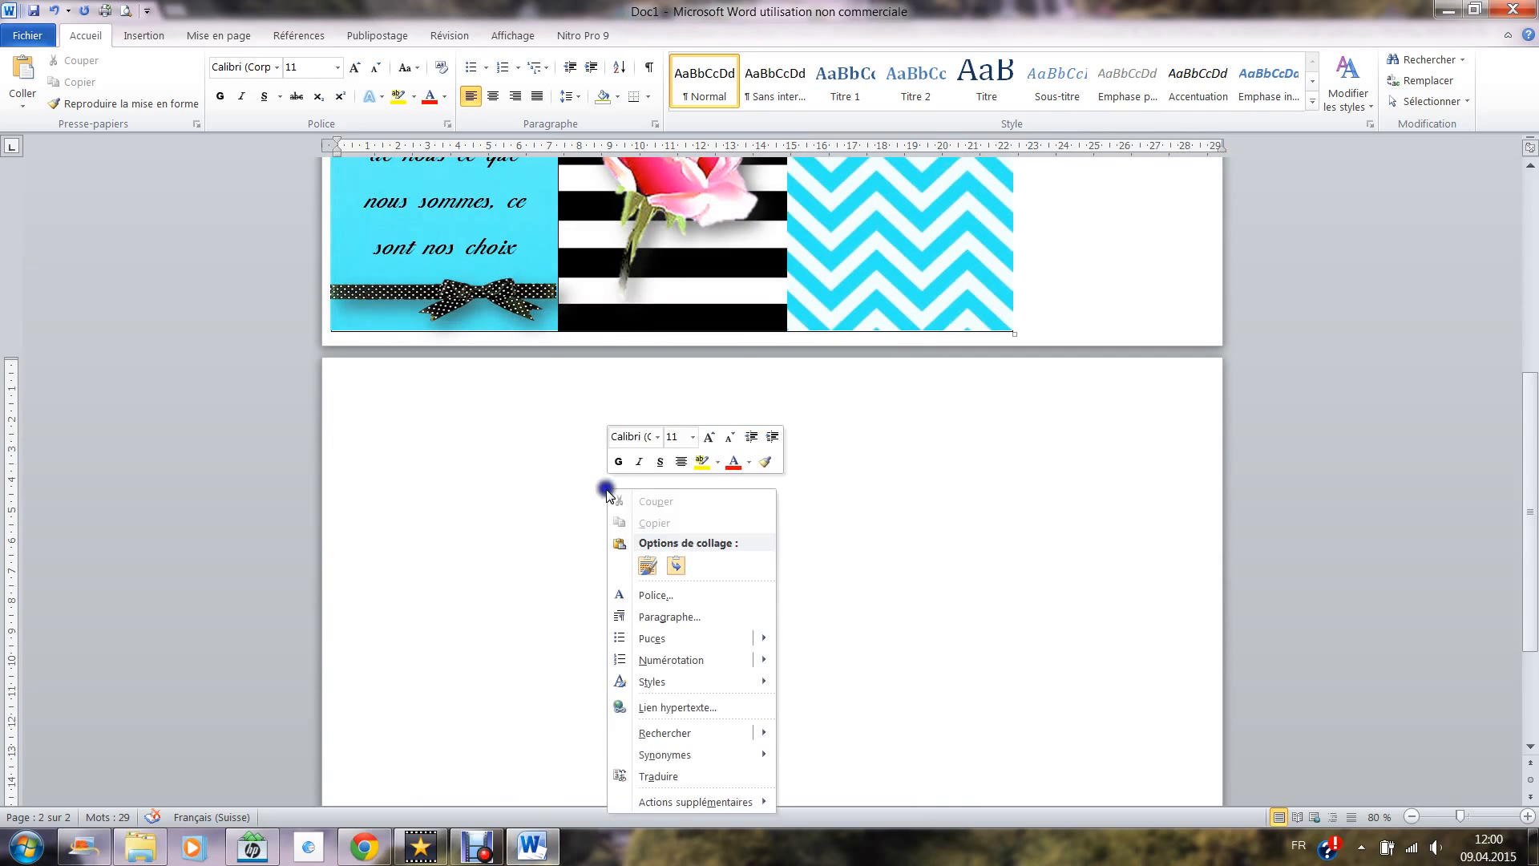
left_click(648, 569)
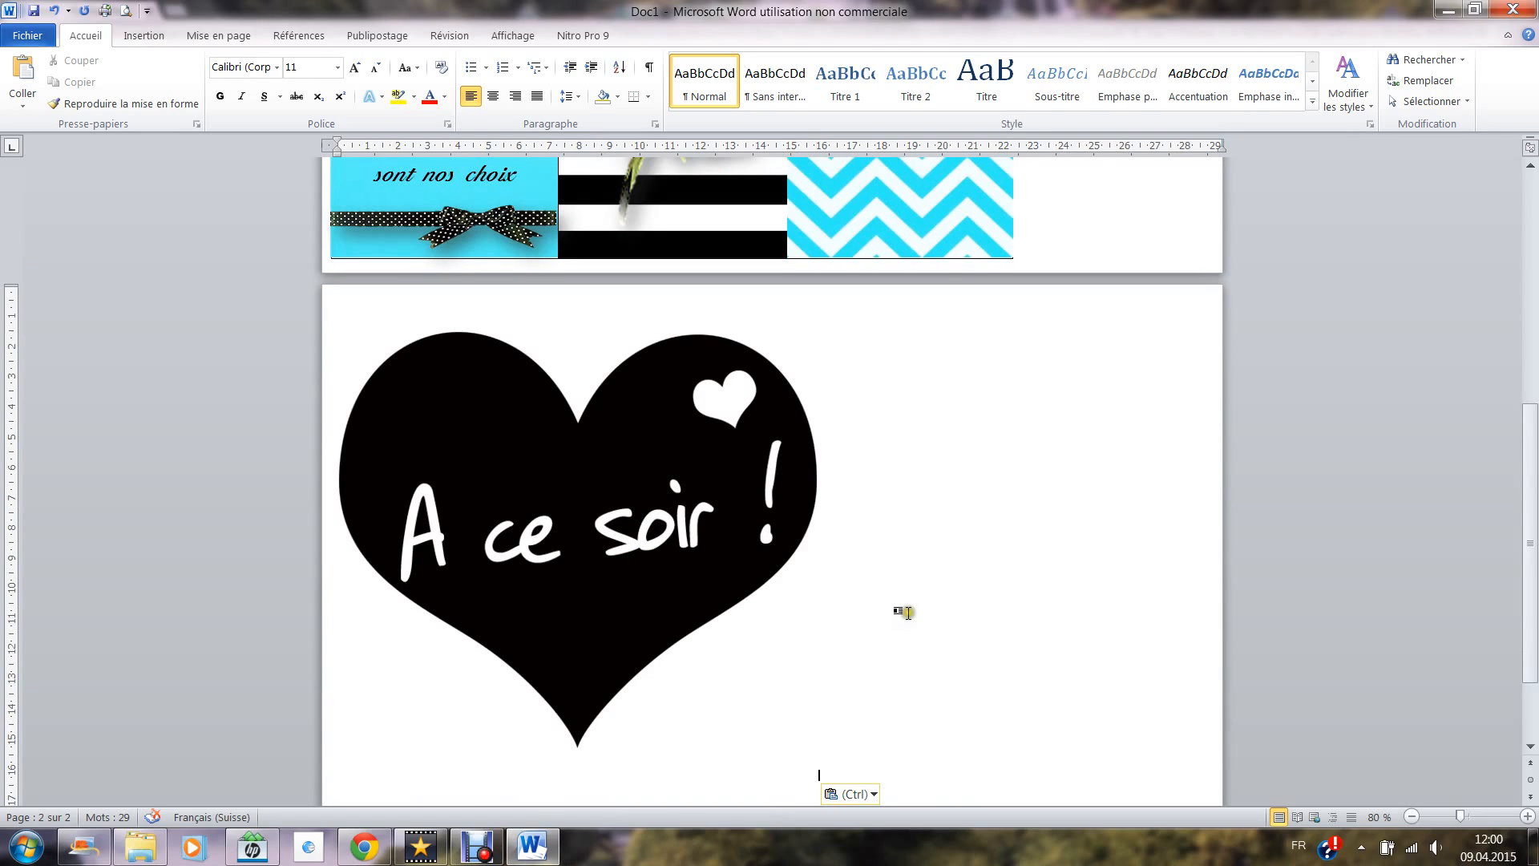
left_click(704, 516)
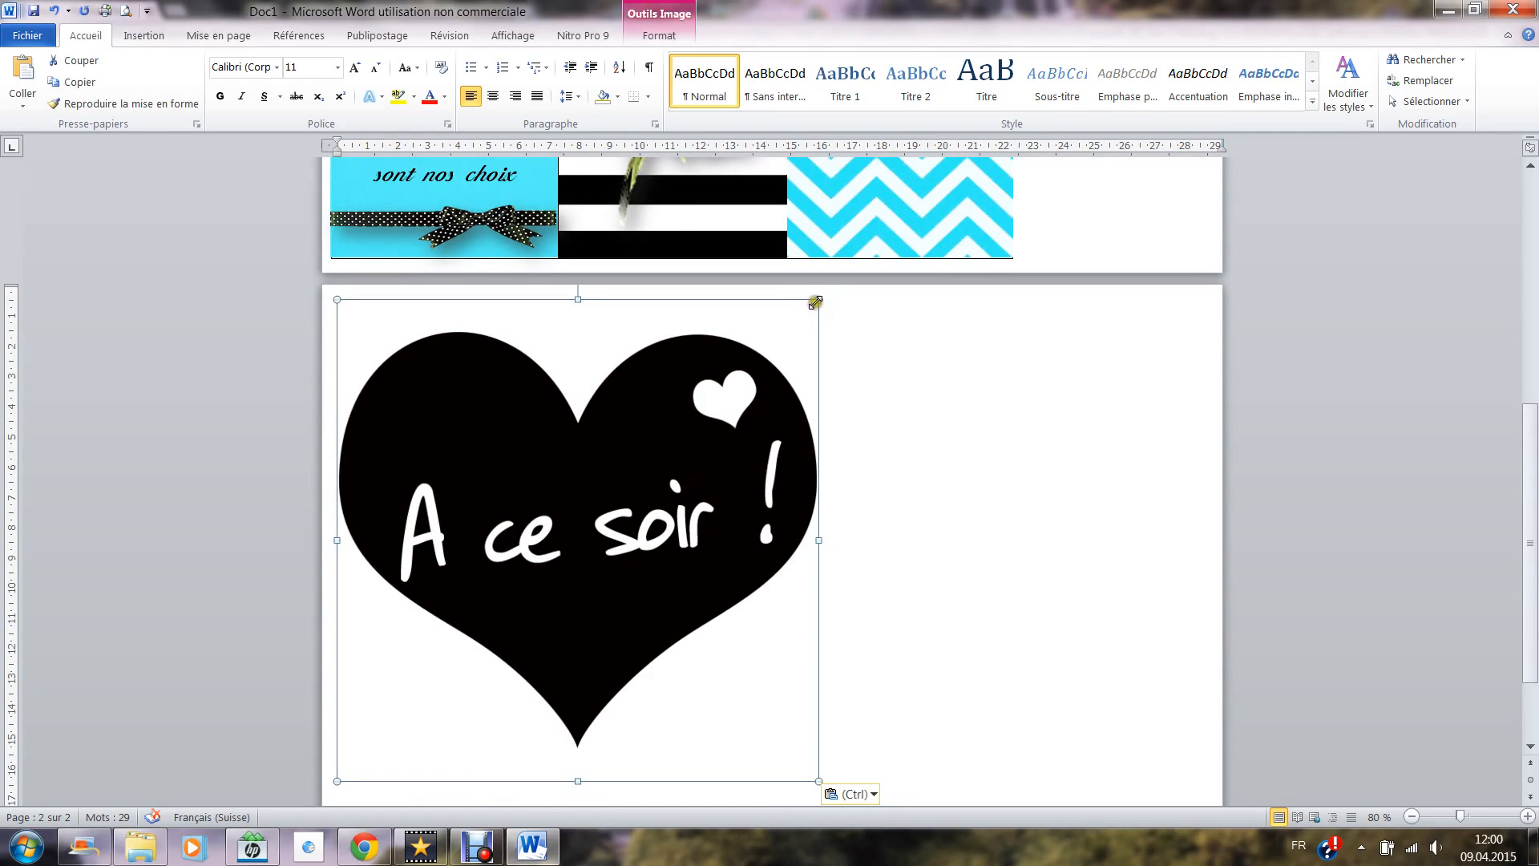
left_click_drag(819, 300, 618, 517)
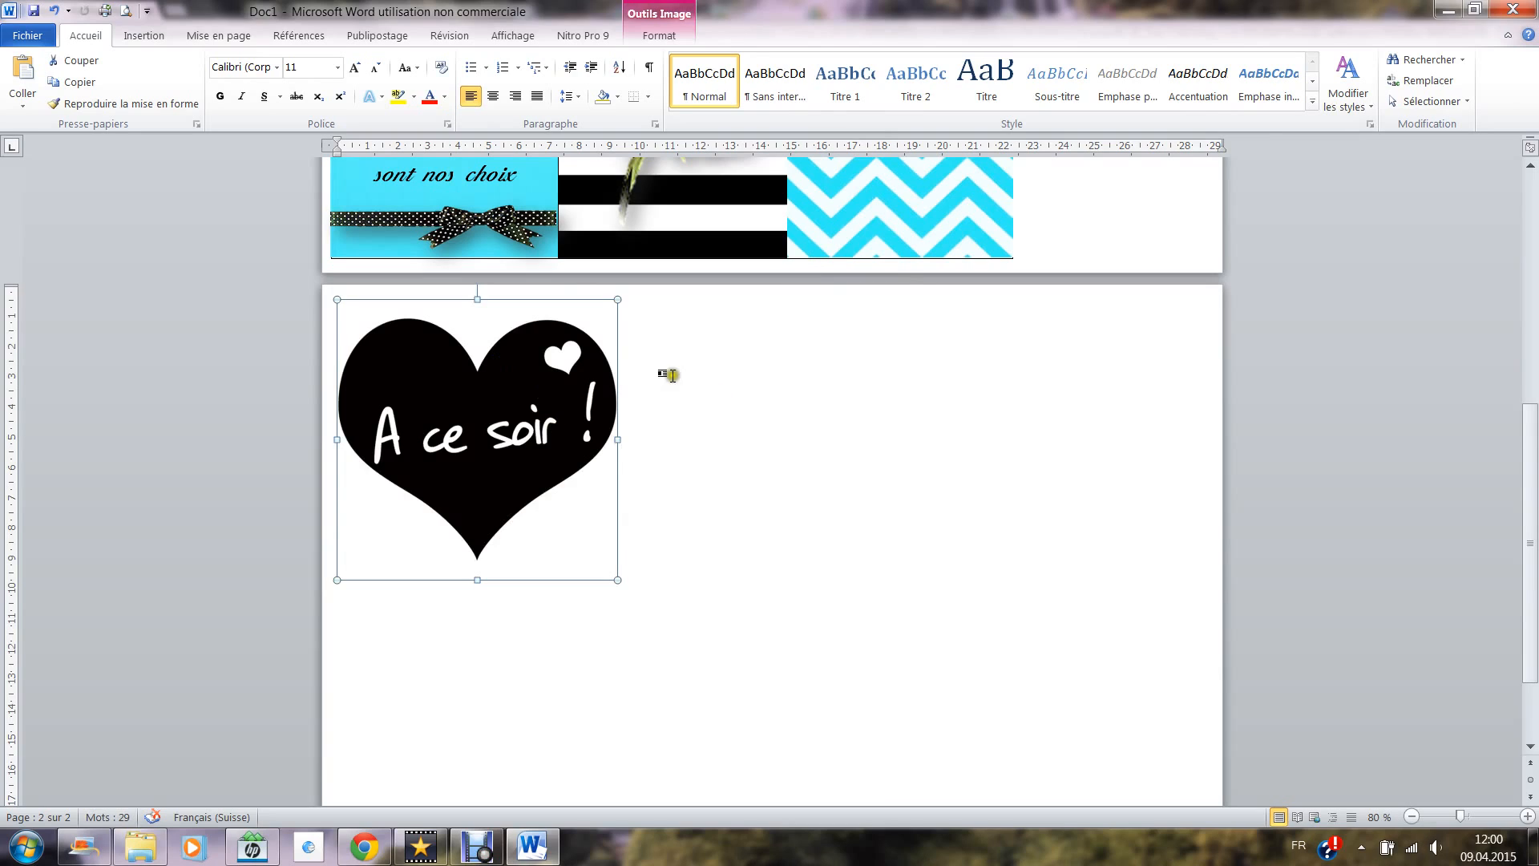
Give the heart picture the centred position with text wrapping, and move it freely towards the upper middle of the second page
left_click(511, 398)
double_click(510, 399)
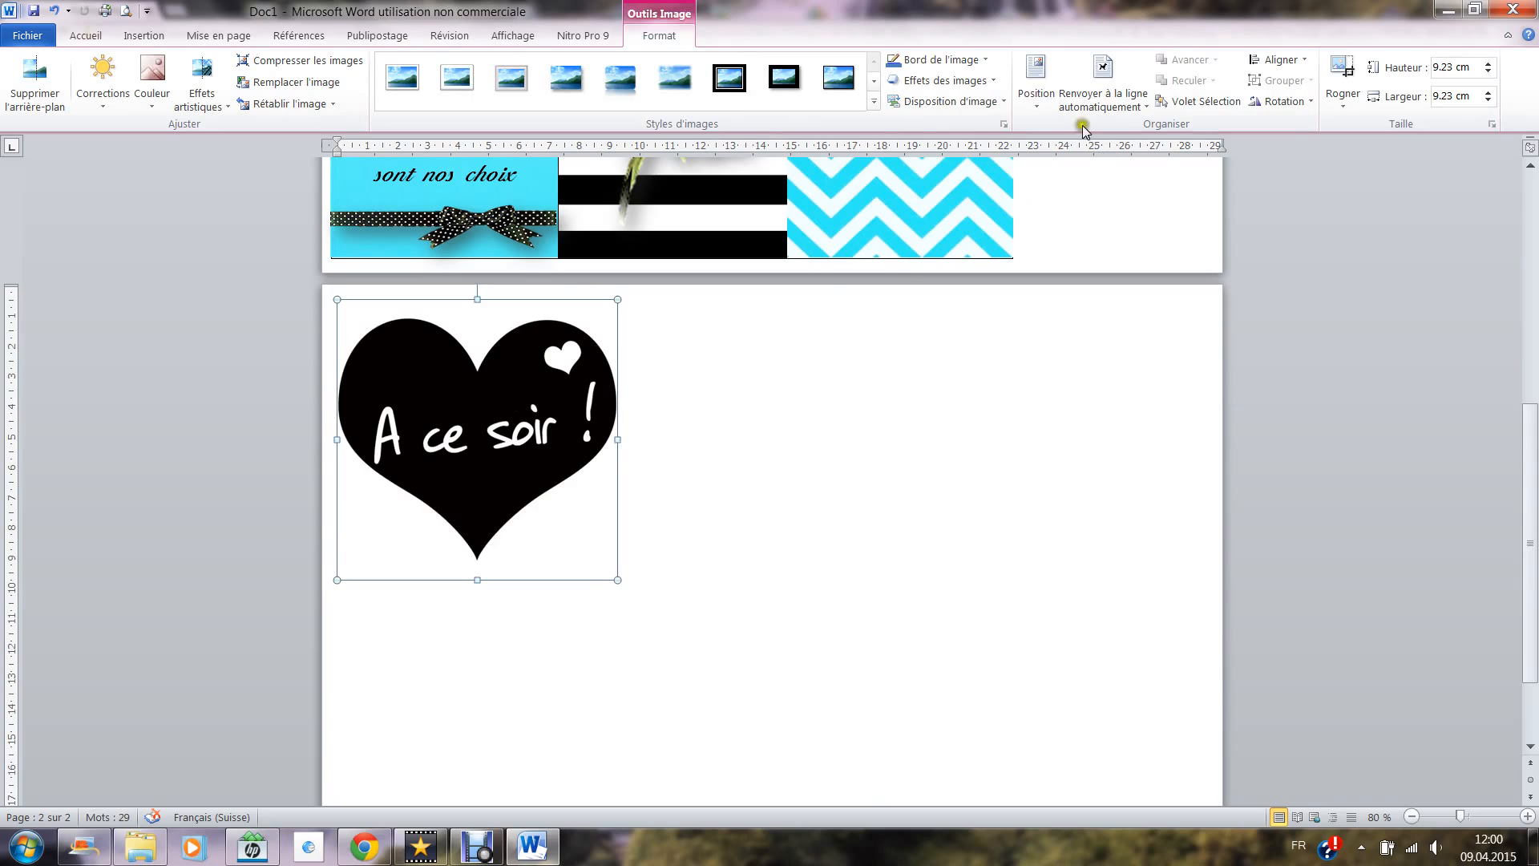
left_click(1036, 80)
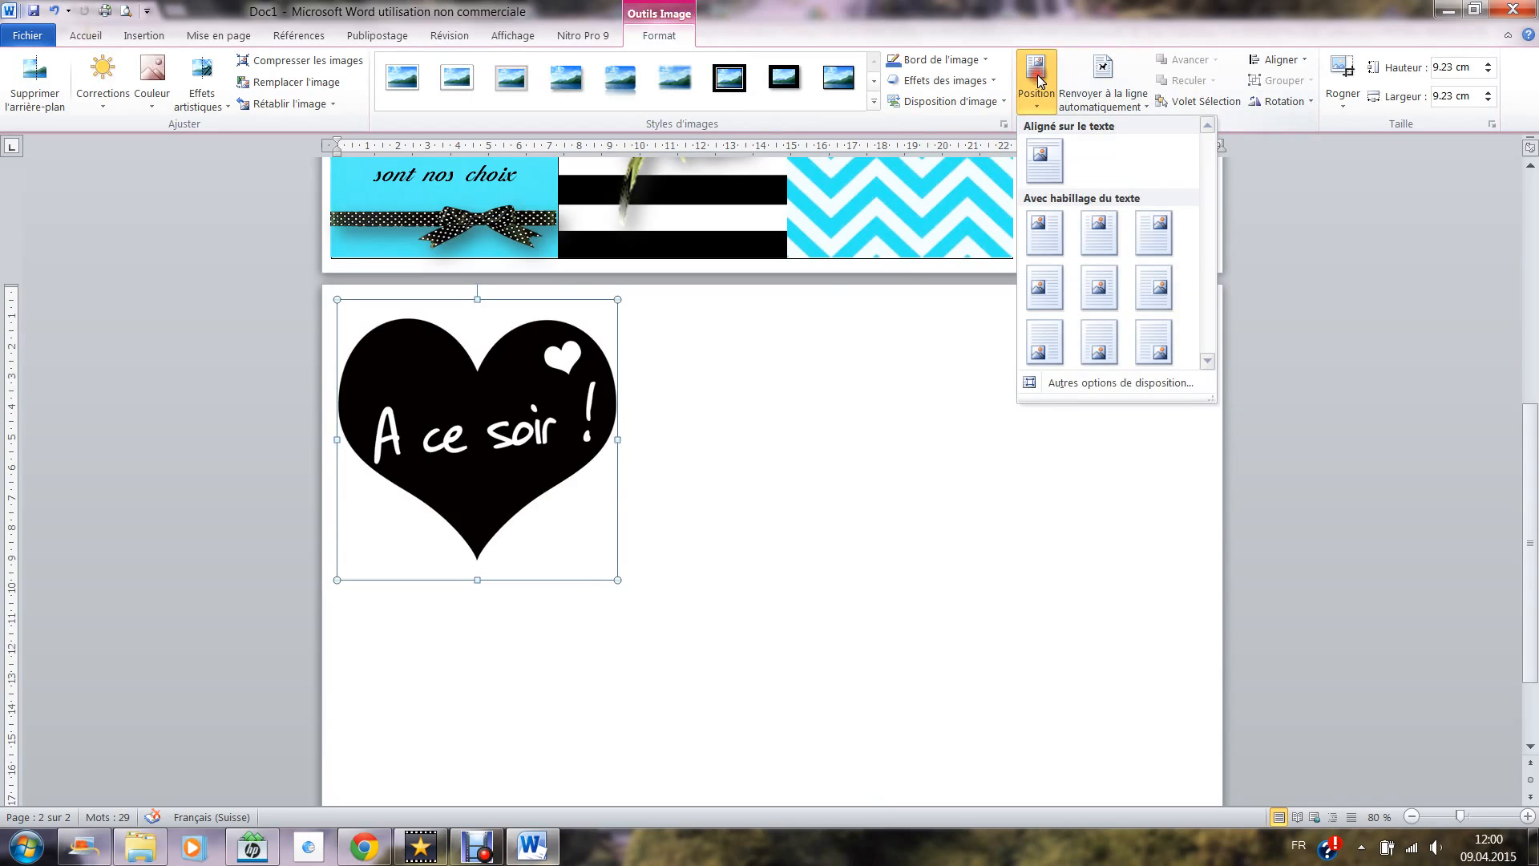
left_click(1100, 287)
left_click_drag(842, 561, 716, 465)
left_click(906, 452)
left_click(735, 481)
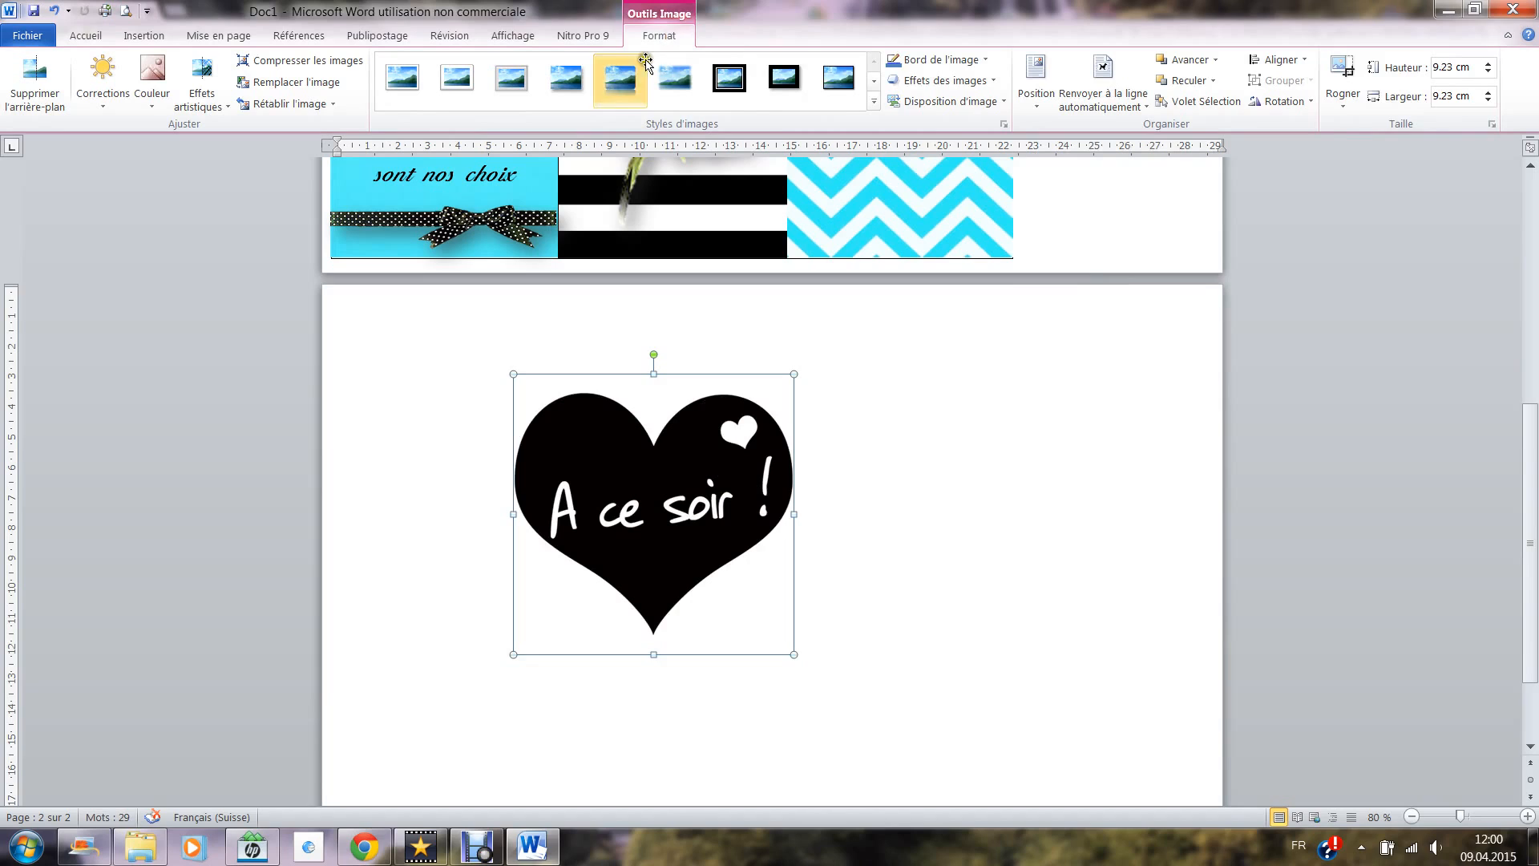
Set the heart picture's text wrapping to "Devant le texte"
left_click(930, 505)
left_click(676, 489)
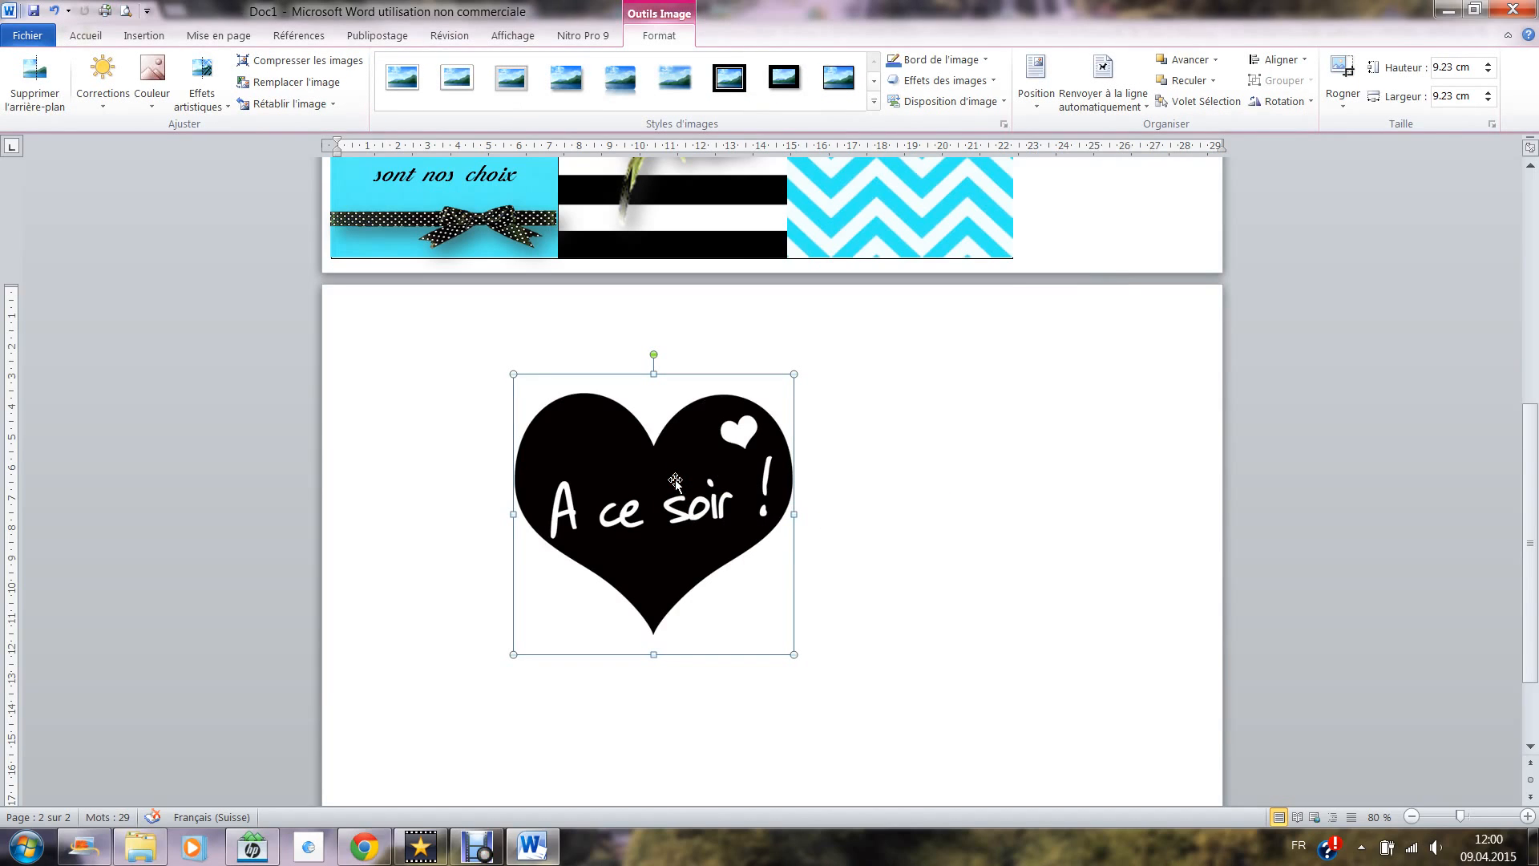
right_click(675, 481)
left_click(773, 446)
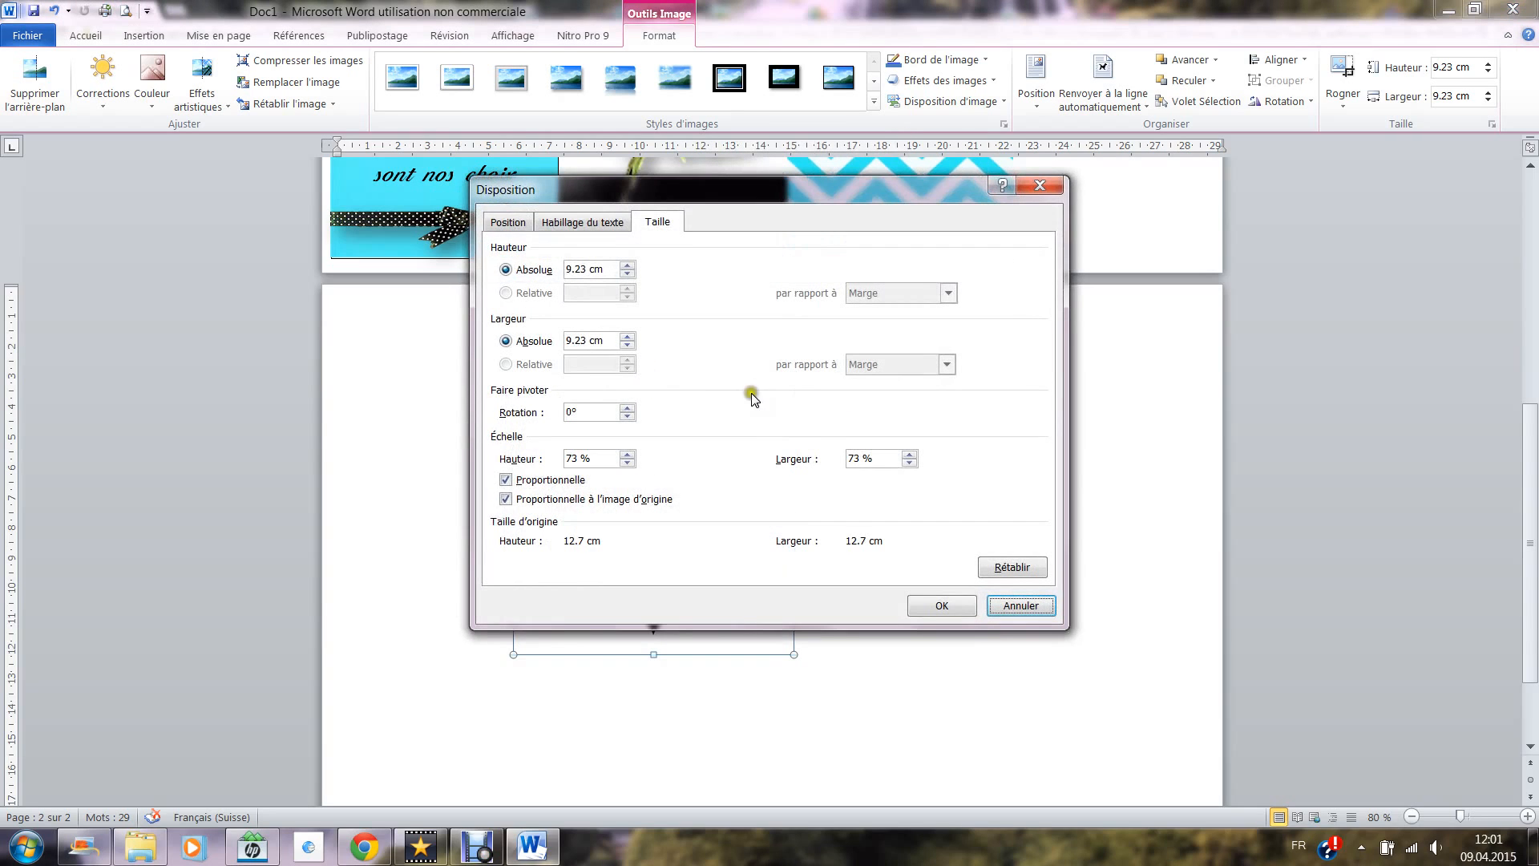
left_click(589, 225)
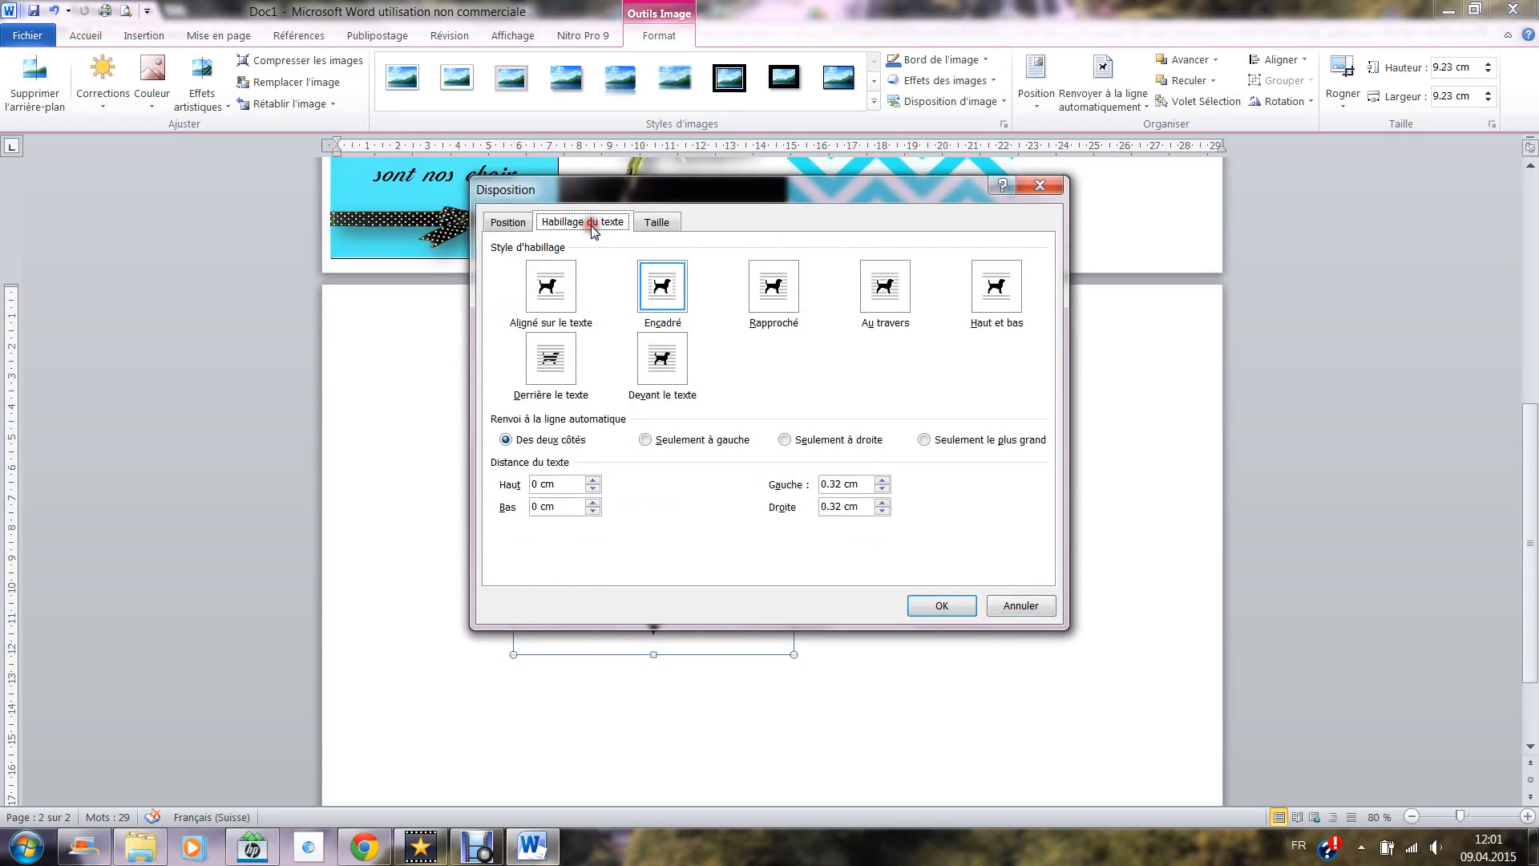
left_click(666, 367)
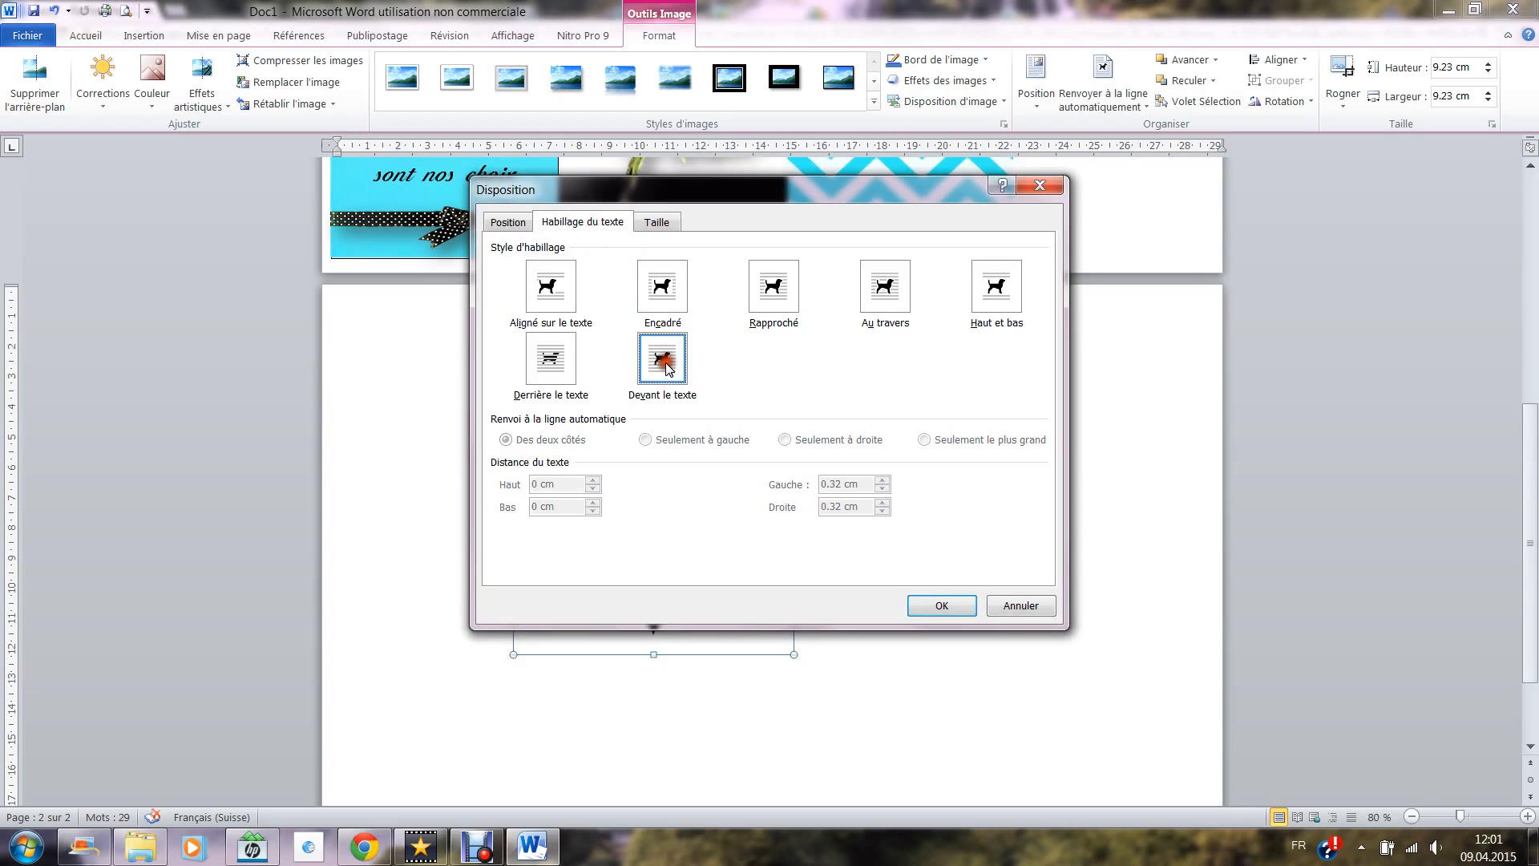
left_click(960, 605)
Move the heart picture onto the turquoise chevron card on the first page and shrink it to about 6.5 cm by 6.5 cm
left_click_drag(727, 564, 829, 310)
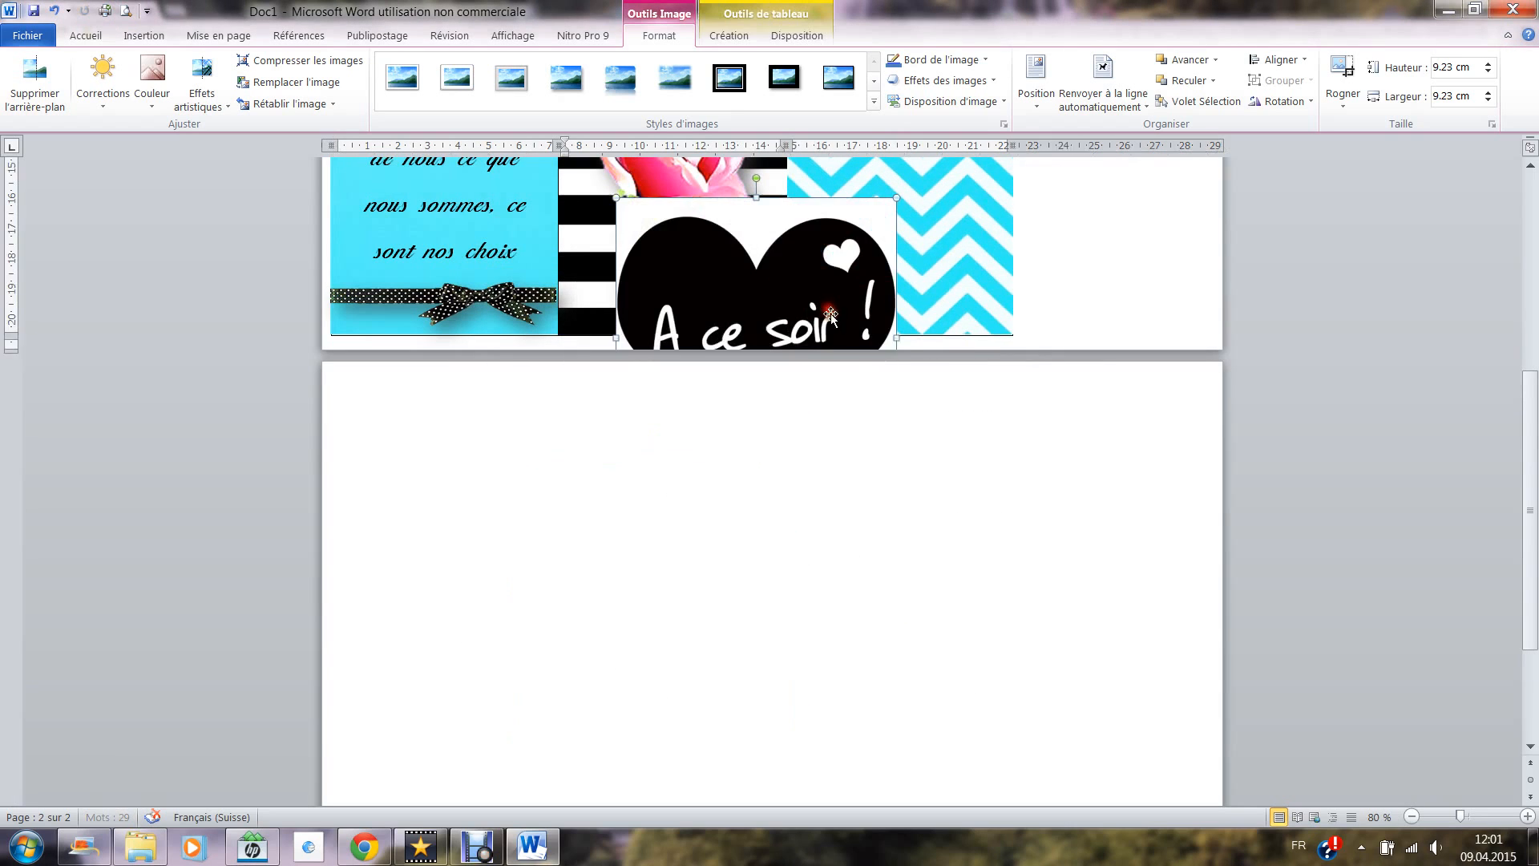
scroll(828, 320, "up", 5)
left_click_drag(792, 618, 891, 468)
left_click_drag(839, 562, 948, 554)
left_click(1082, 511)
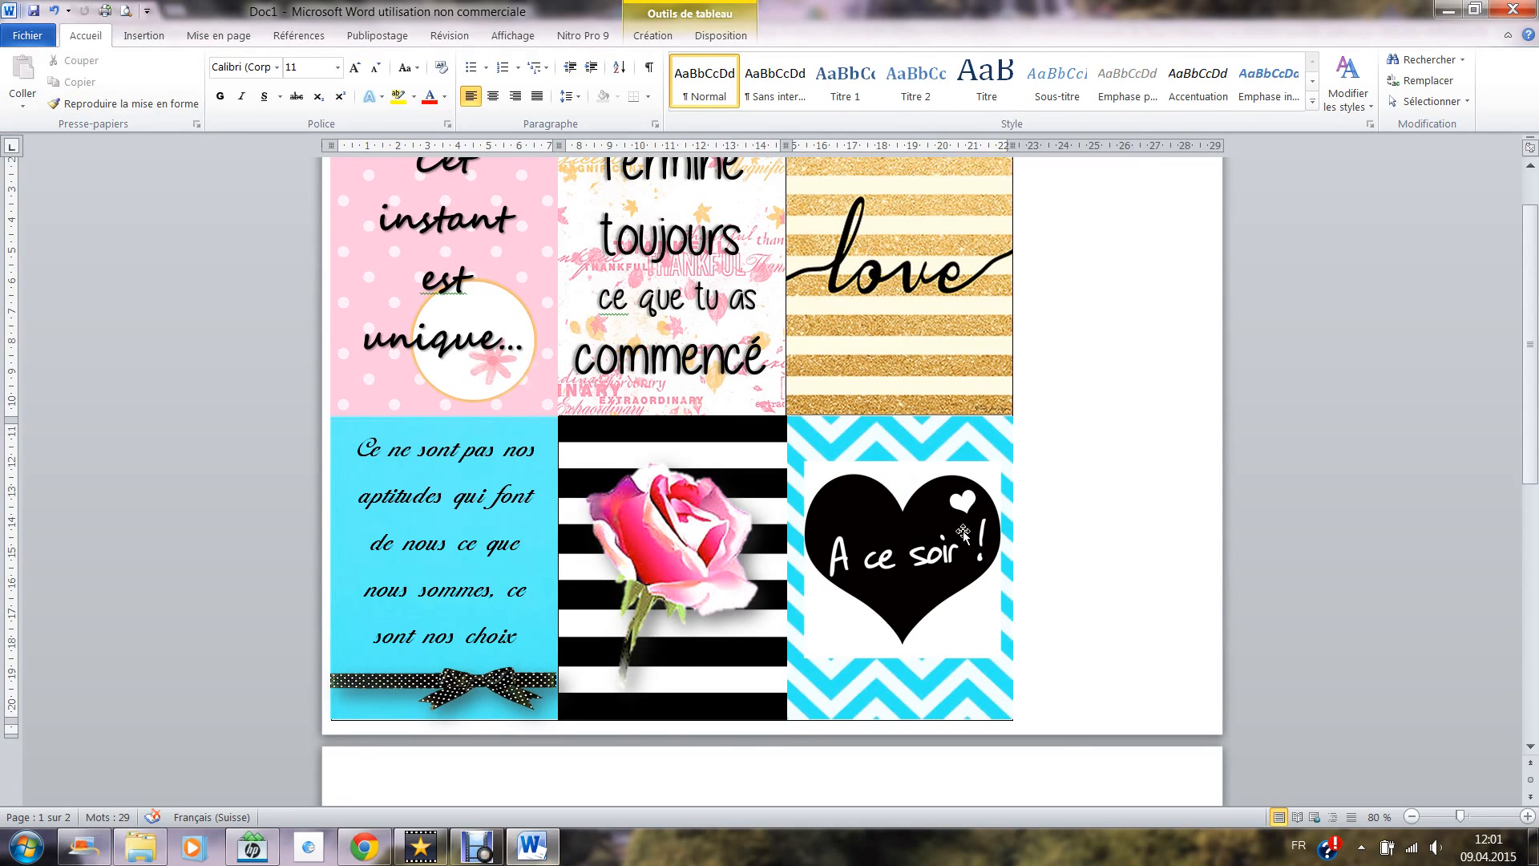
Start background removal on the heart picture and extend the kept region to cover the whole heart
left_click(962, 533)
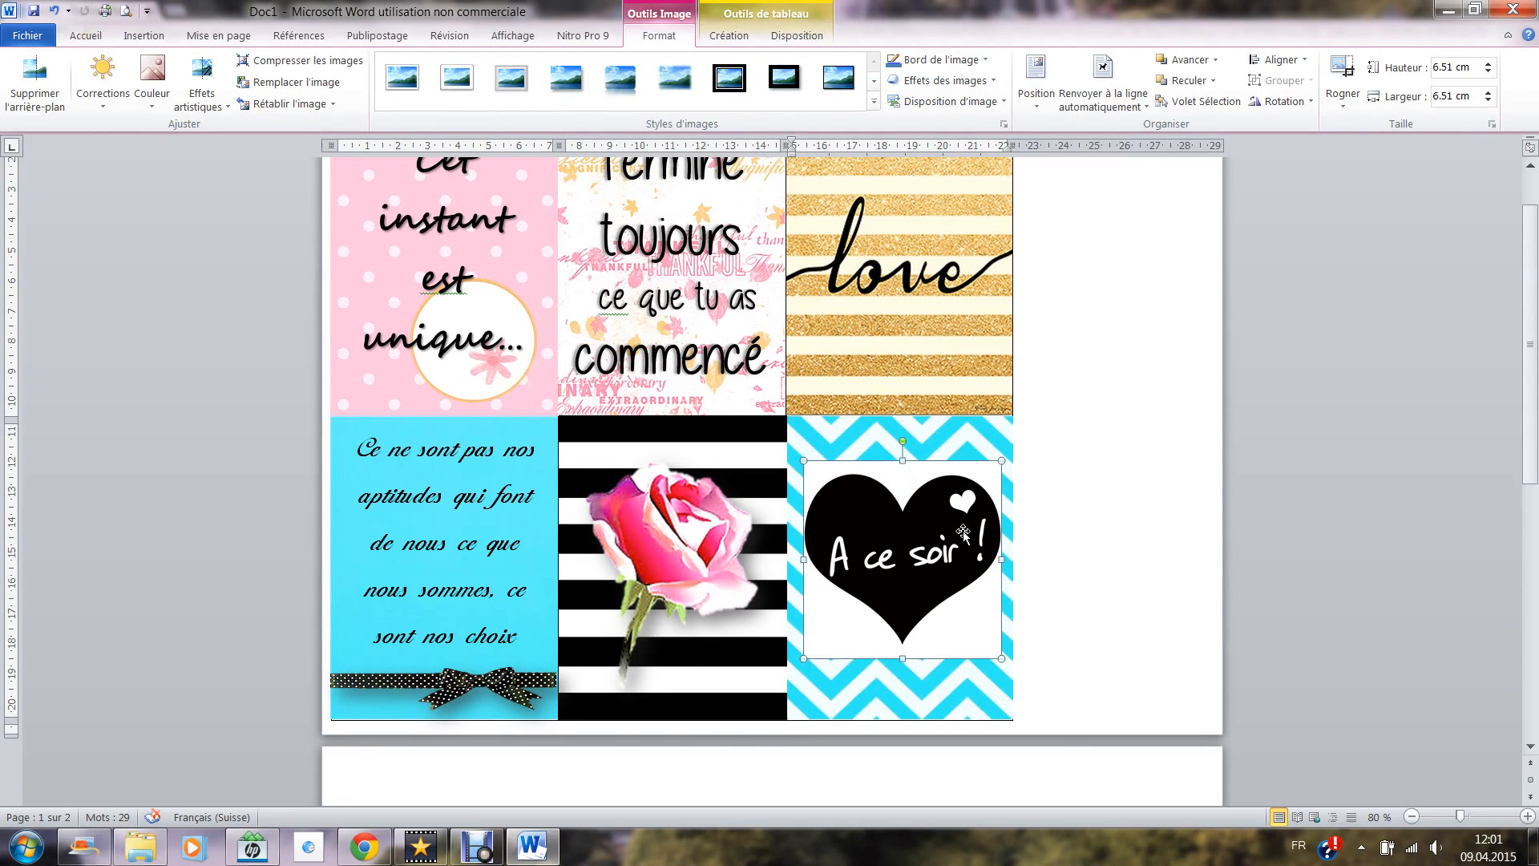
left_click(34, 96)
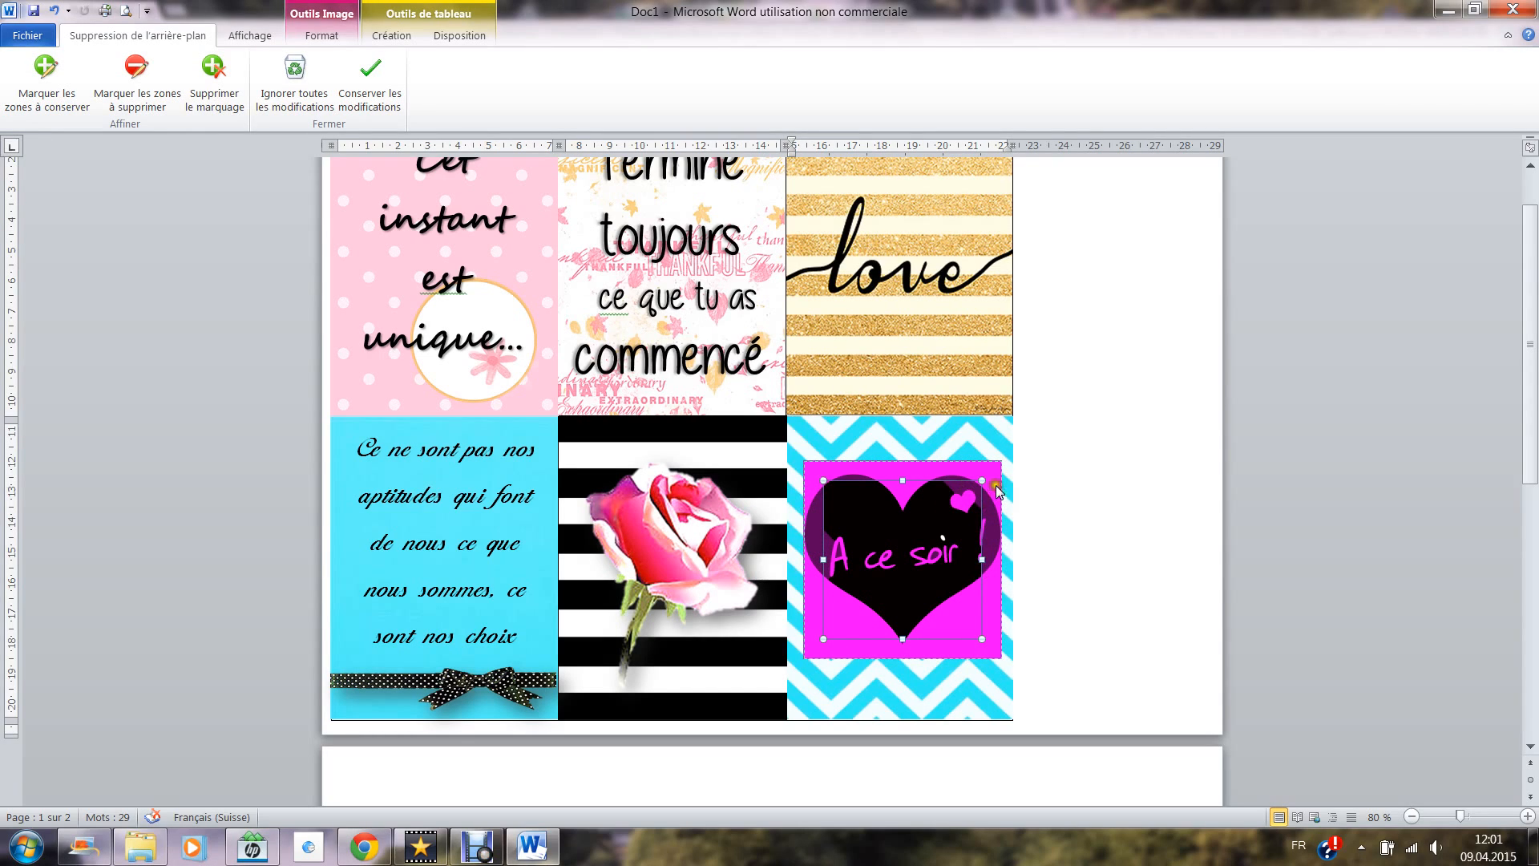
left_click_drag(982, 480, 1015, 484)
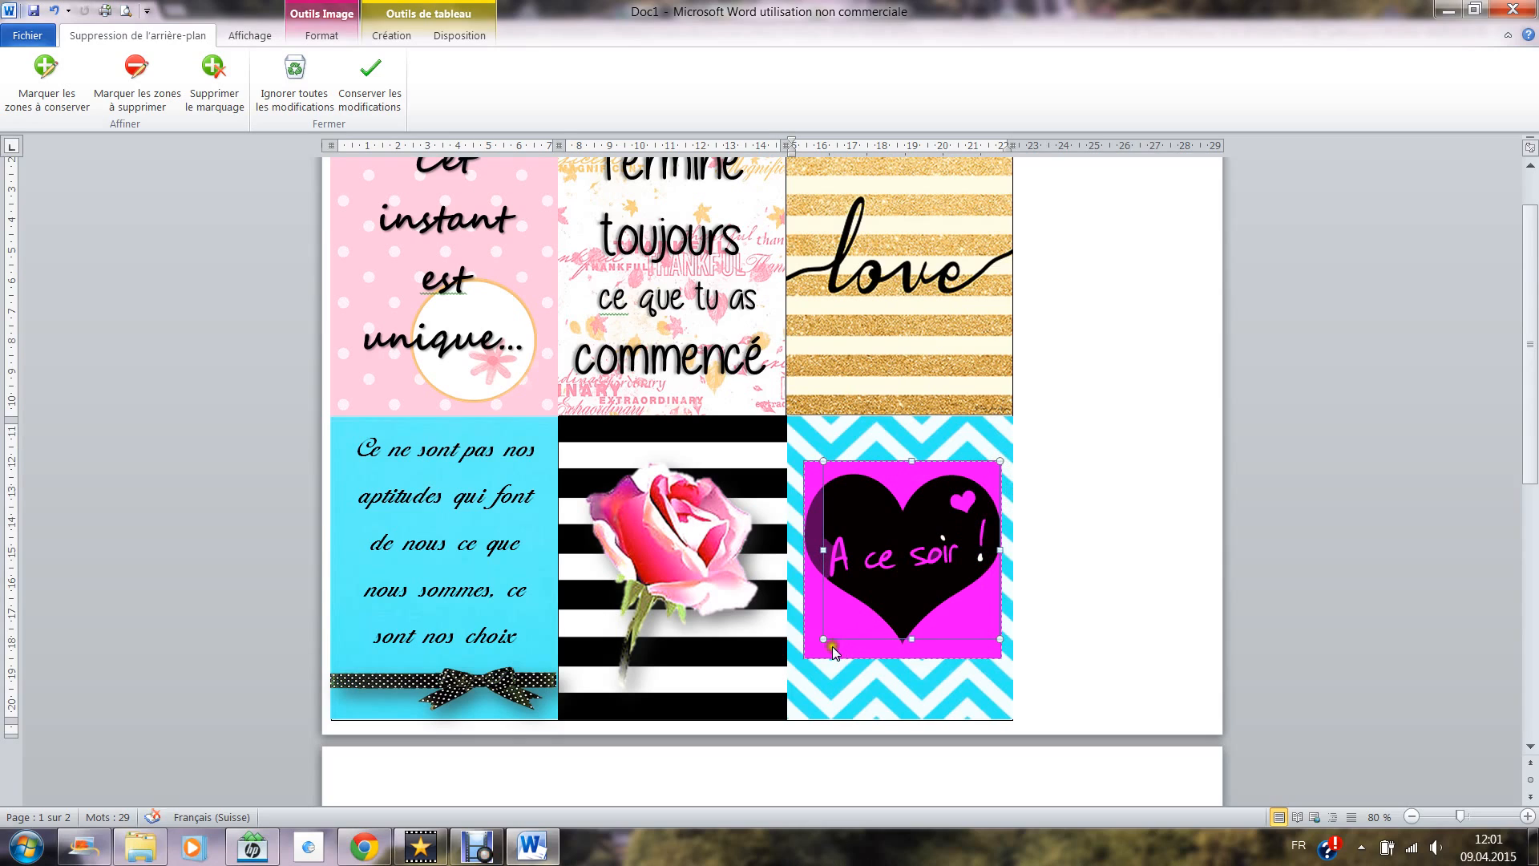
left_click_drag(825, 638, 803, 658)
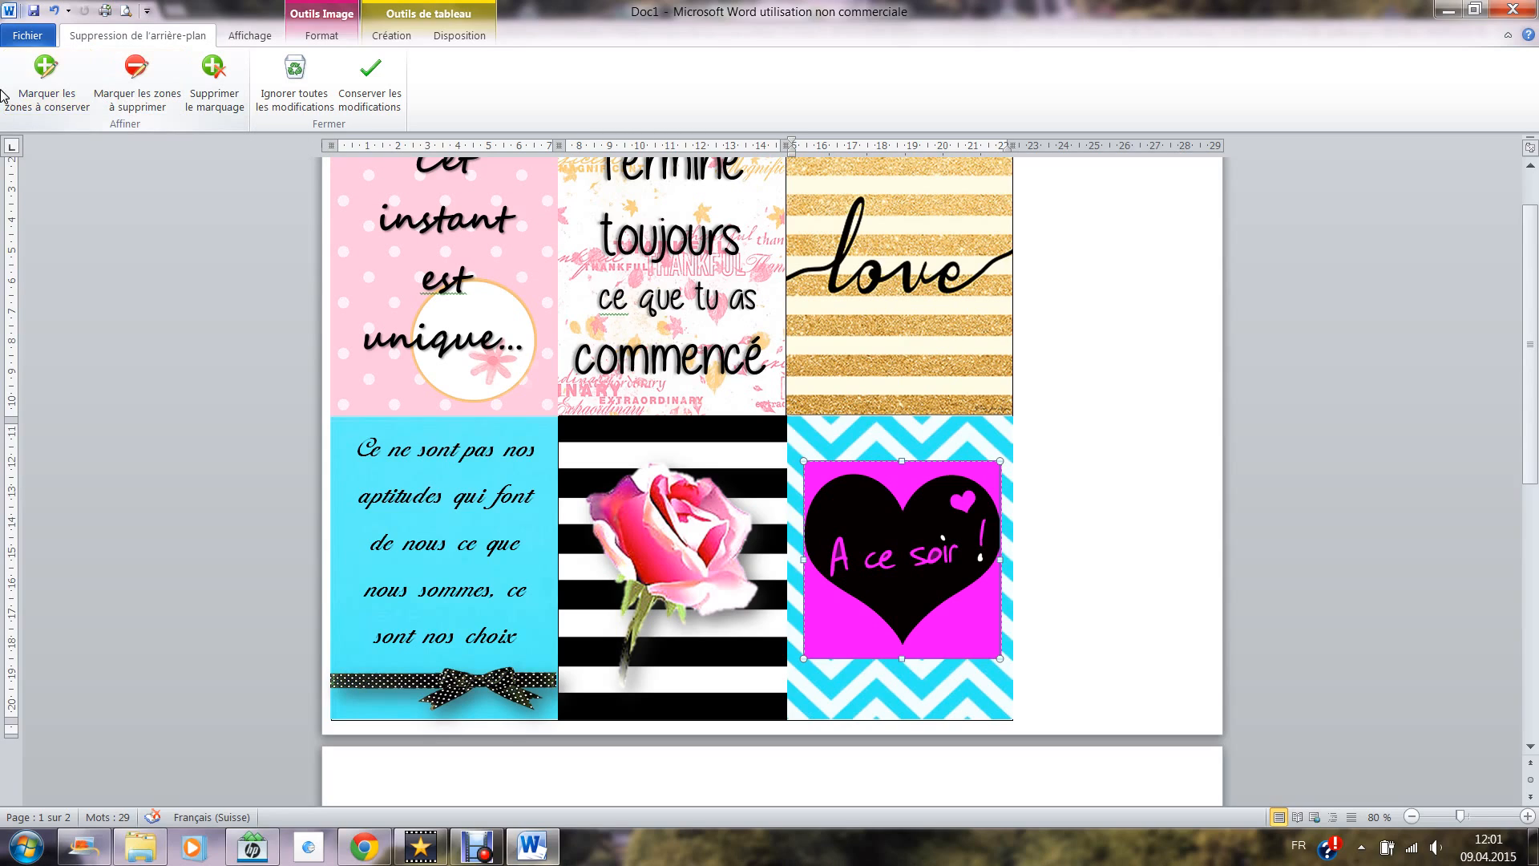
Mark the "A ce soir !" lettering and the small white heart as areas to keep, and apply the background removal
left_click(61, 101)
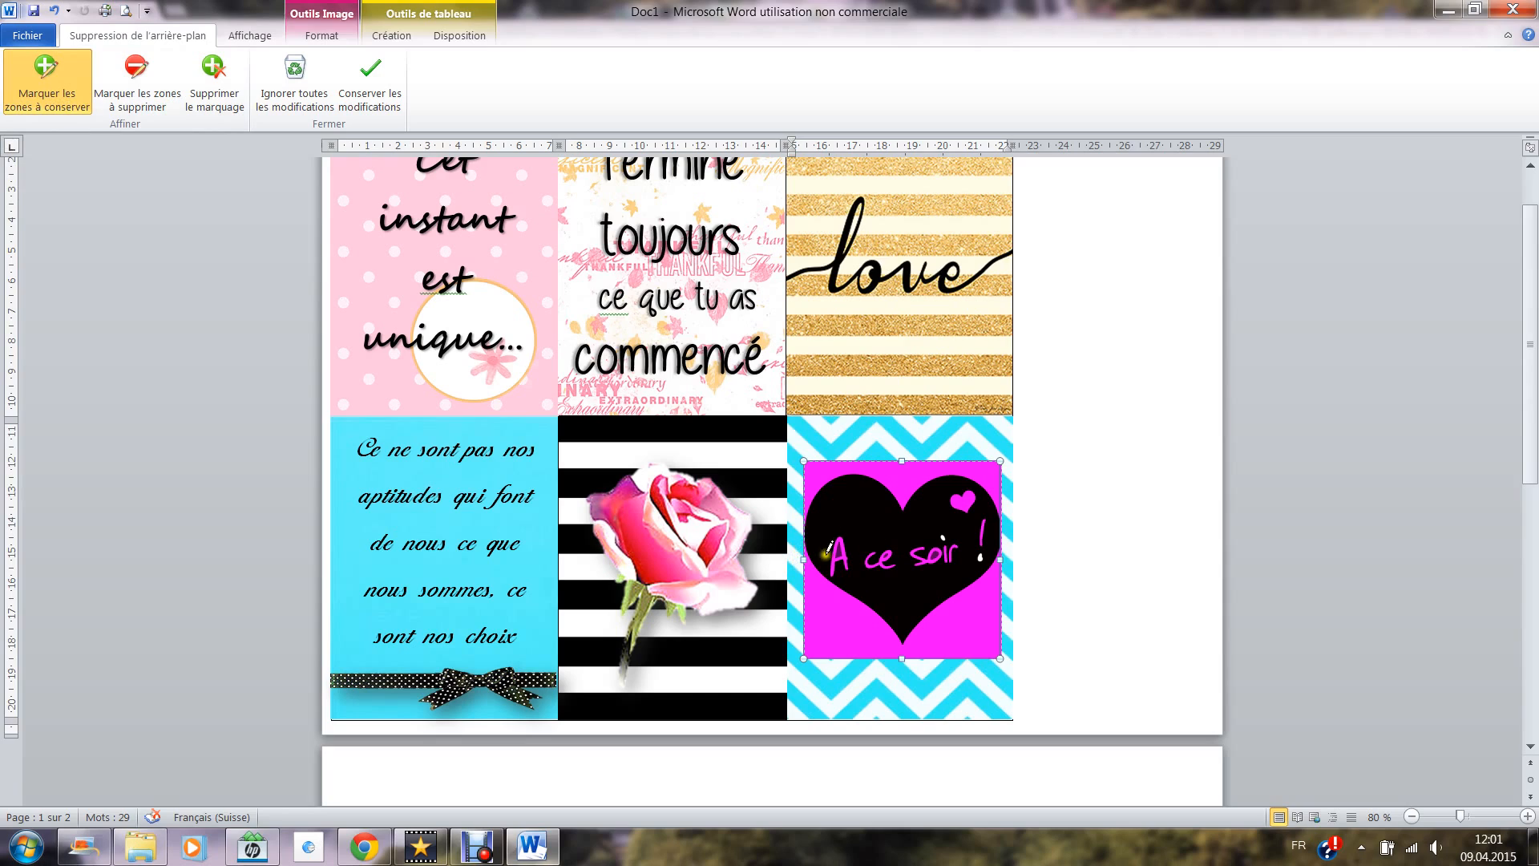
mouse_move(949, 555)
left_mouse_down()
mouse_move(844, 573)
mouse_move(929, 564)
left_mouse_up()
left_click_drag(832, 554, 942, 548)
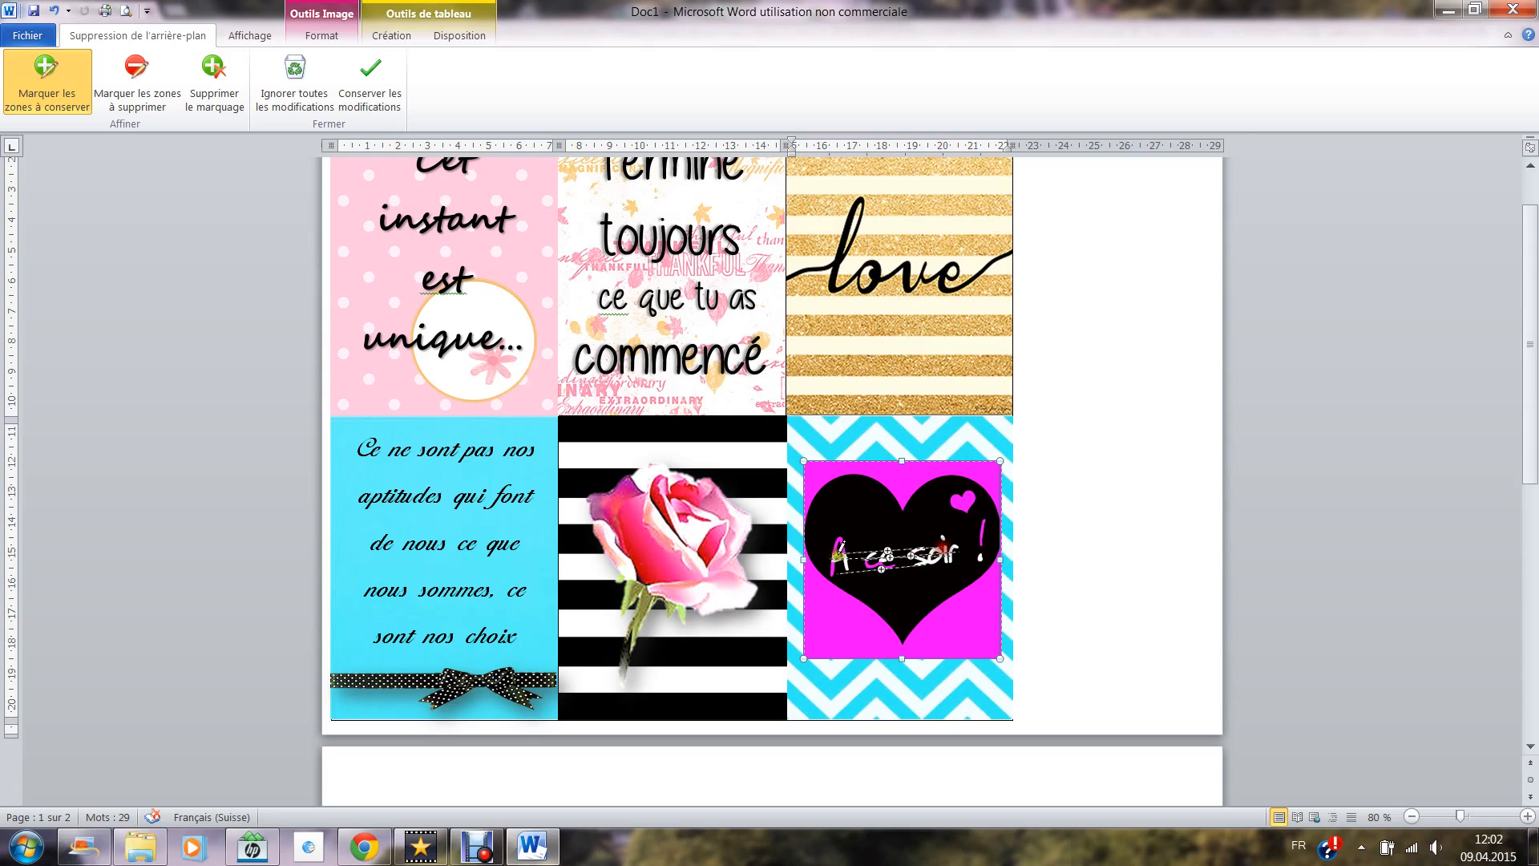
left_click(840, 547)
left_click(861, 567)
left_click(962, 505)
left_click_drag(953, 504, 973, 498)
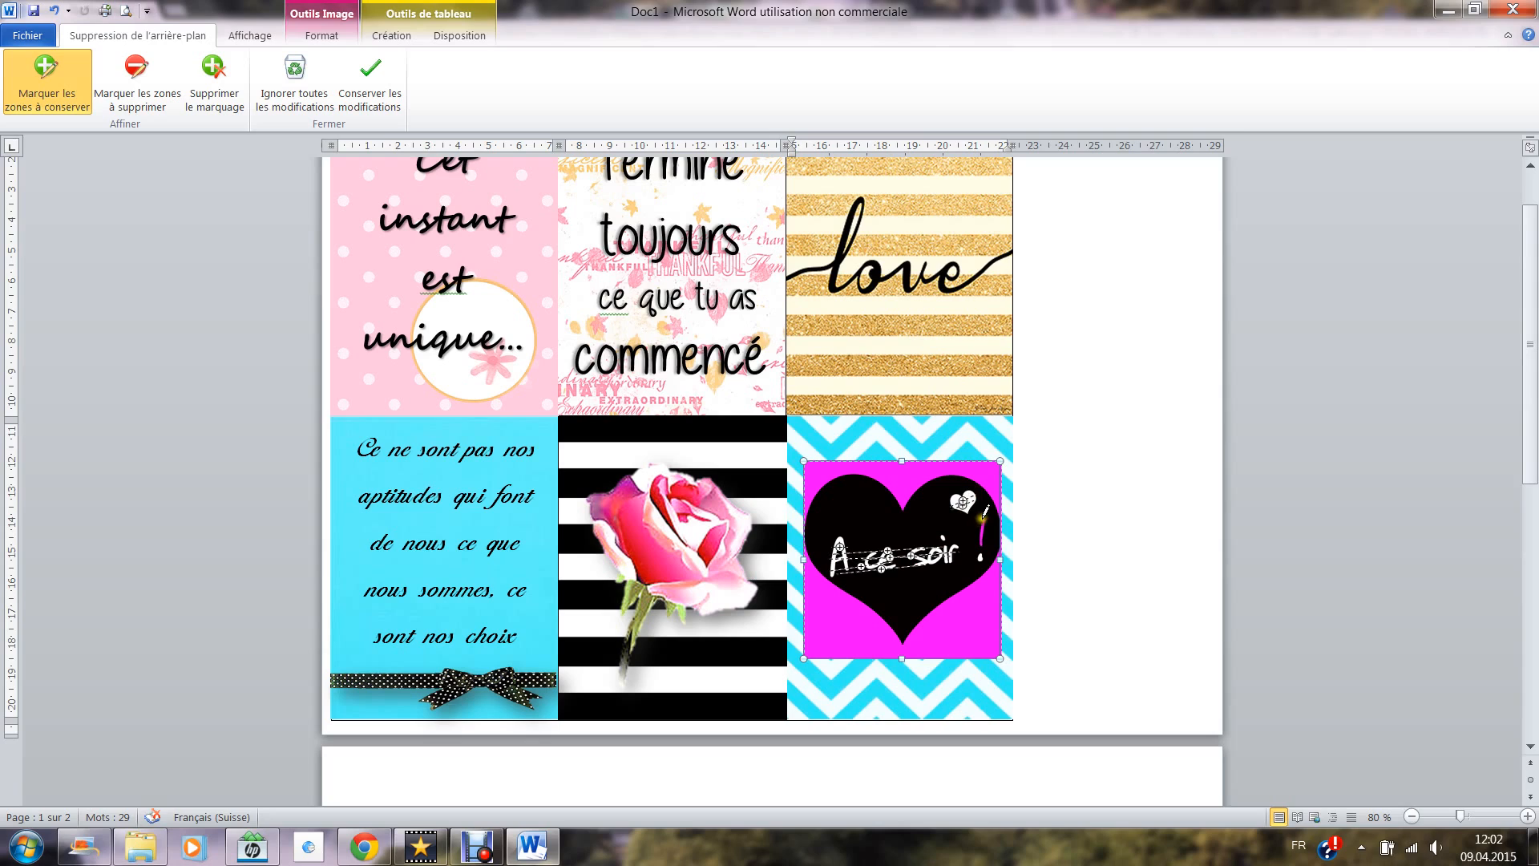
left_click(981, 530)
left_click(1042, 518)
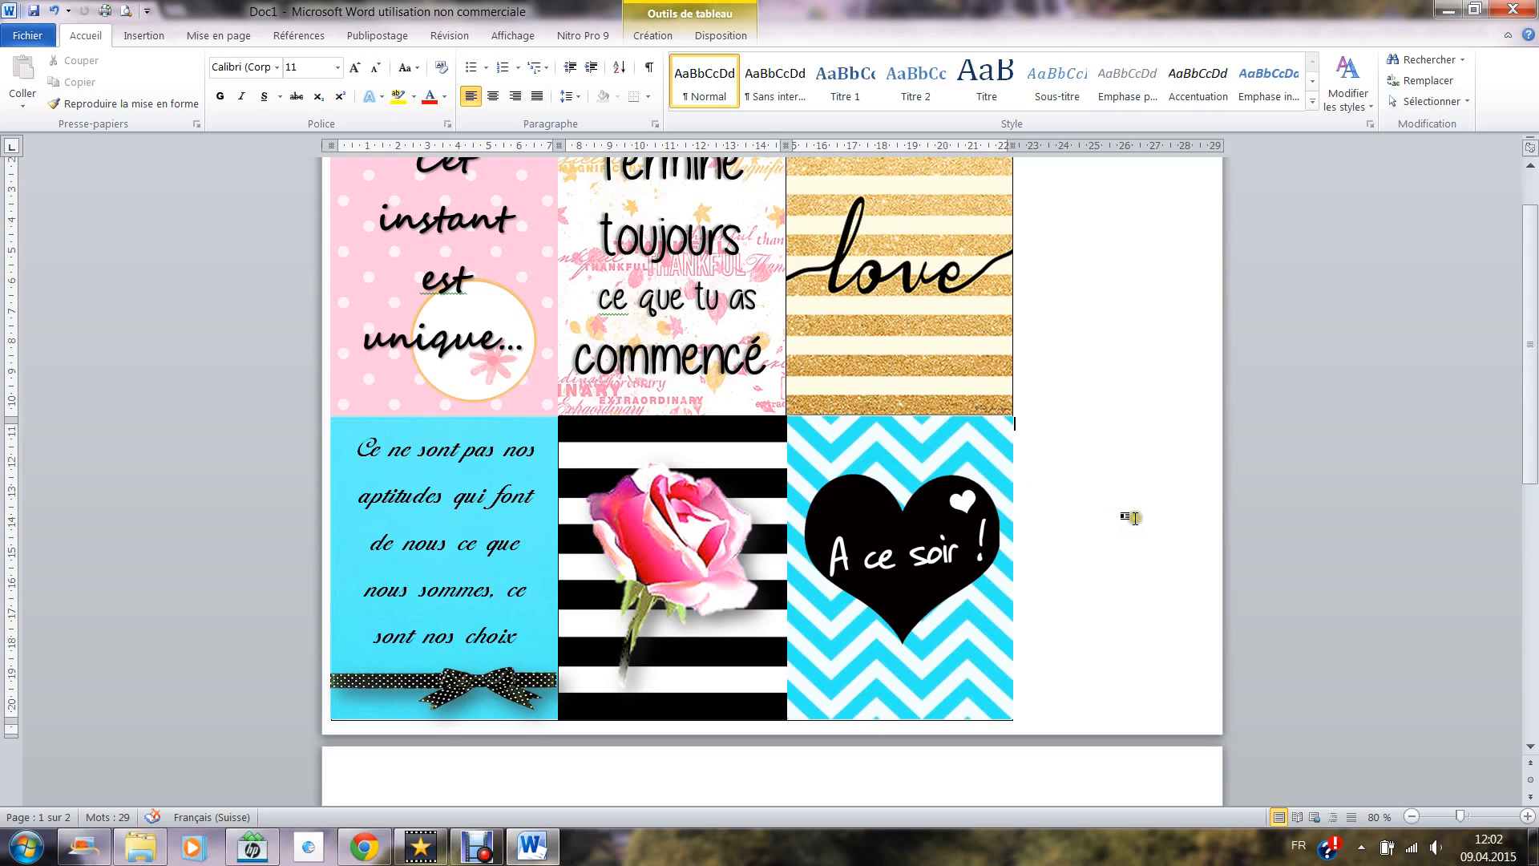
Shift the rose picture slightly and discard its background removal changes to restore the original white background
left_click(956, 541)
left_click(680, 551)
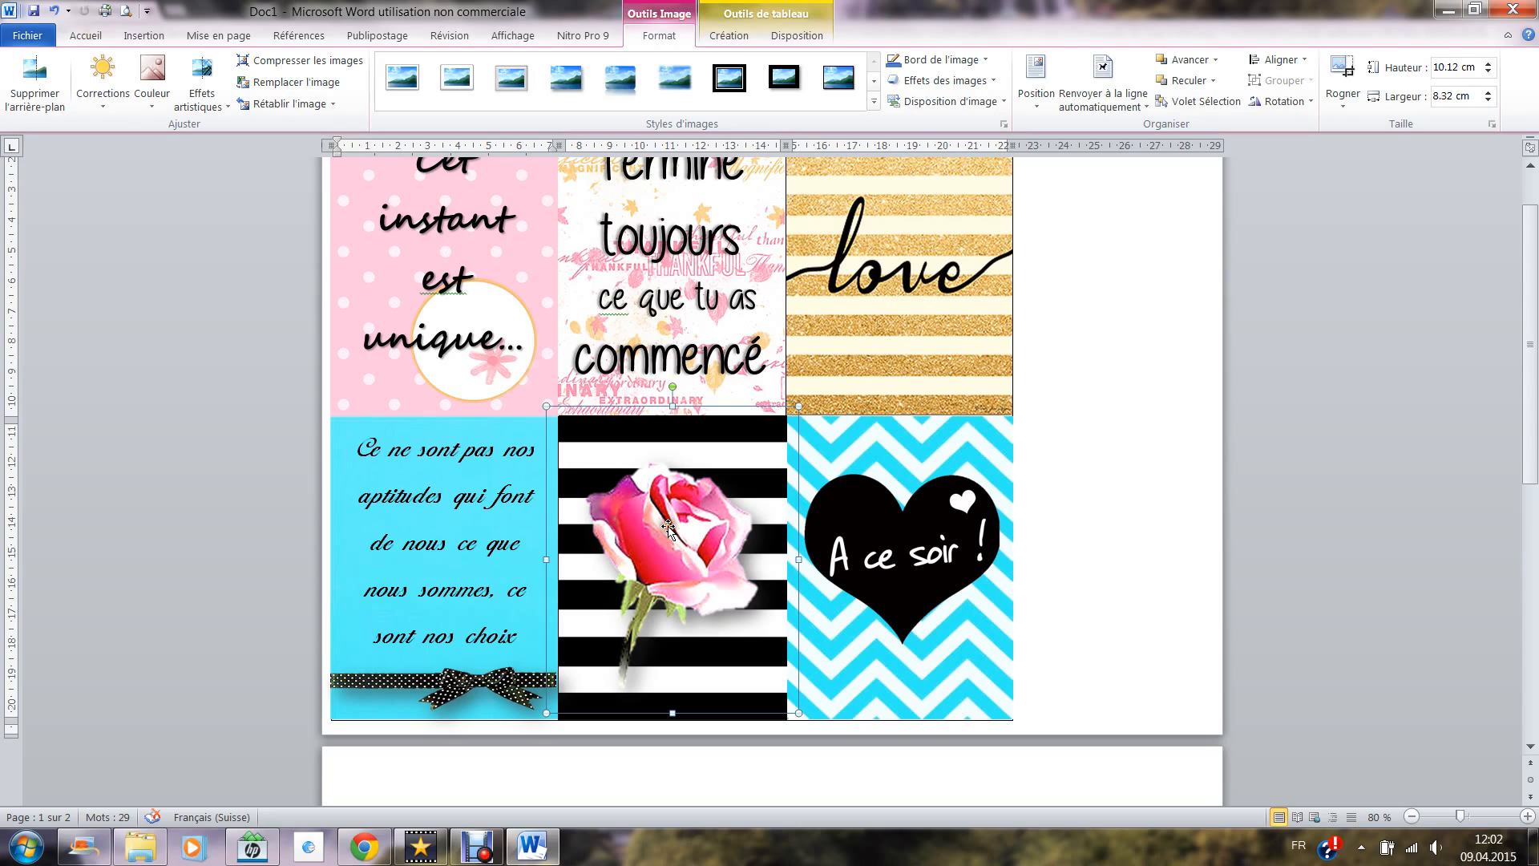
mouse_move(669, 529)
left_mouse_down()
mouse_move(725, 514)
mouse_move(663, 531)
left_mouse_up()
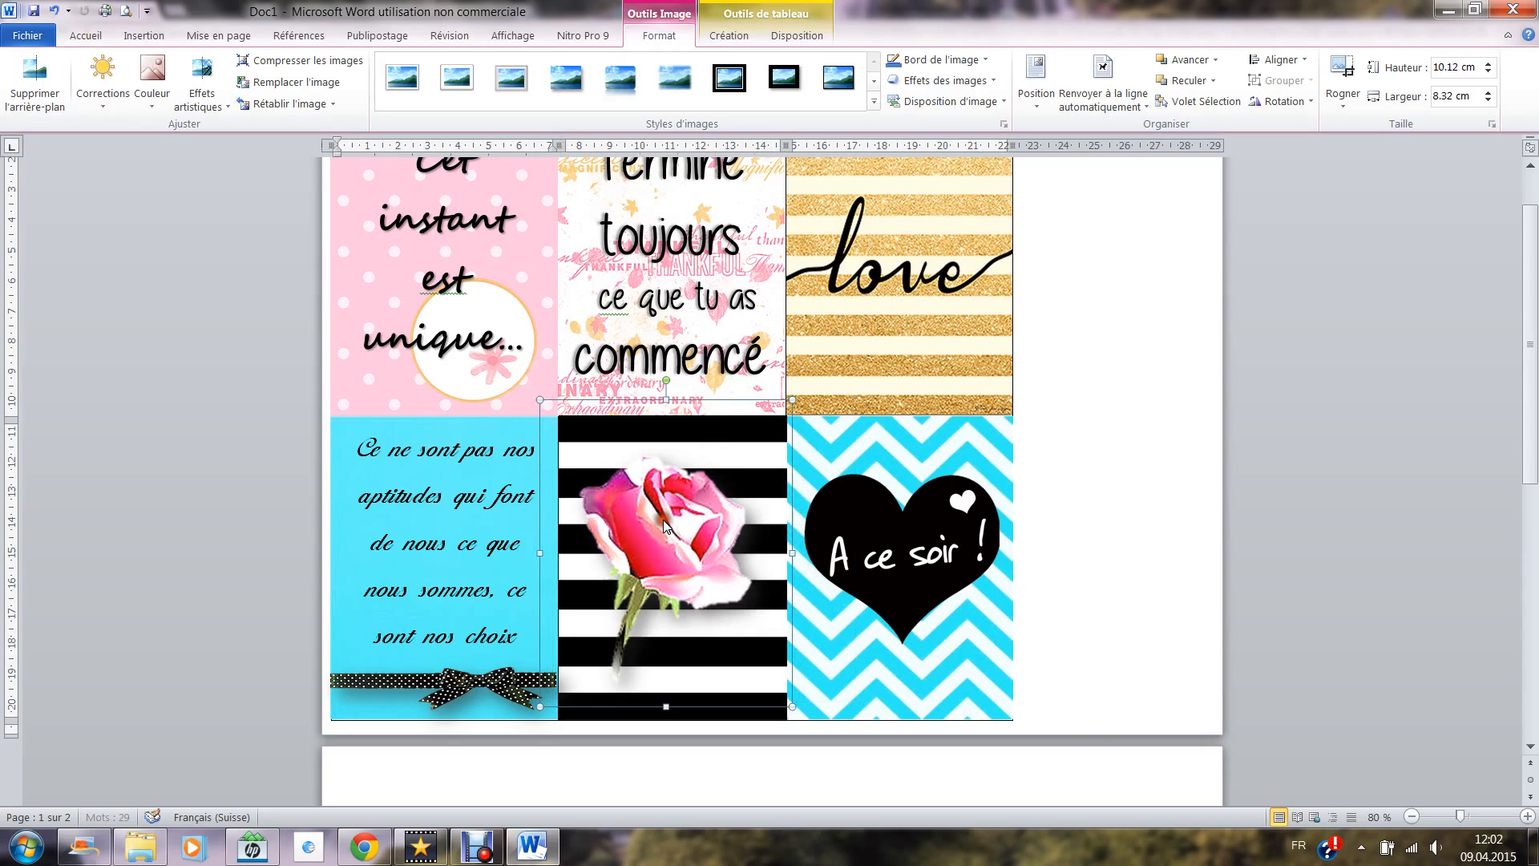
left_click(39, 80)
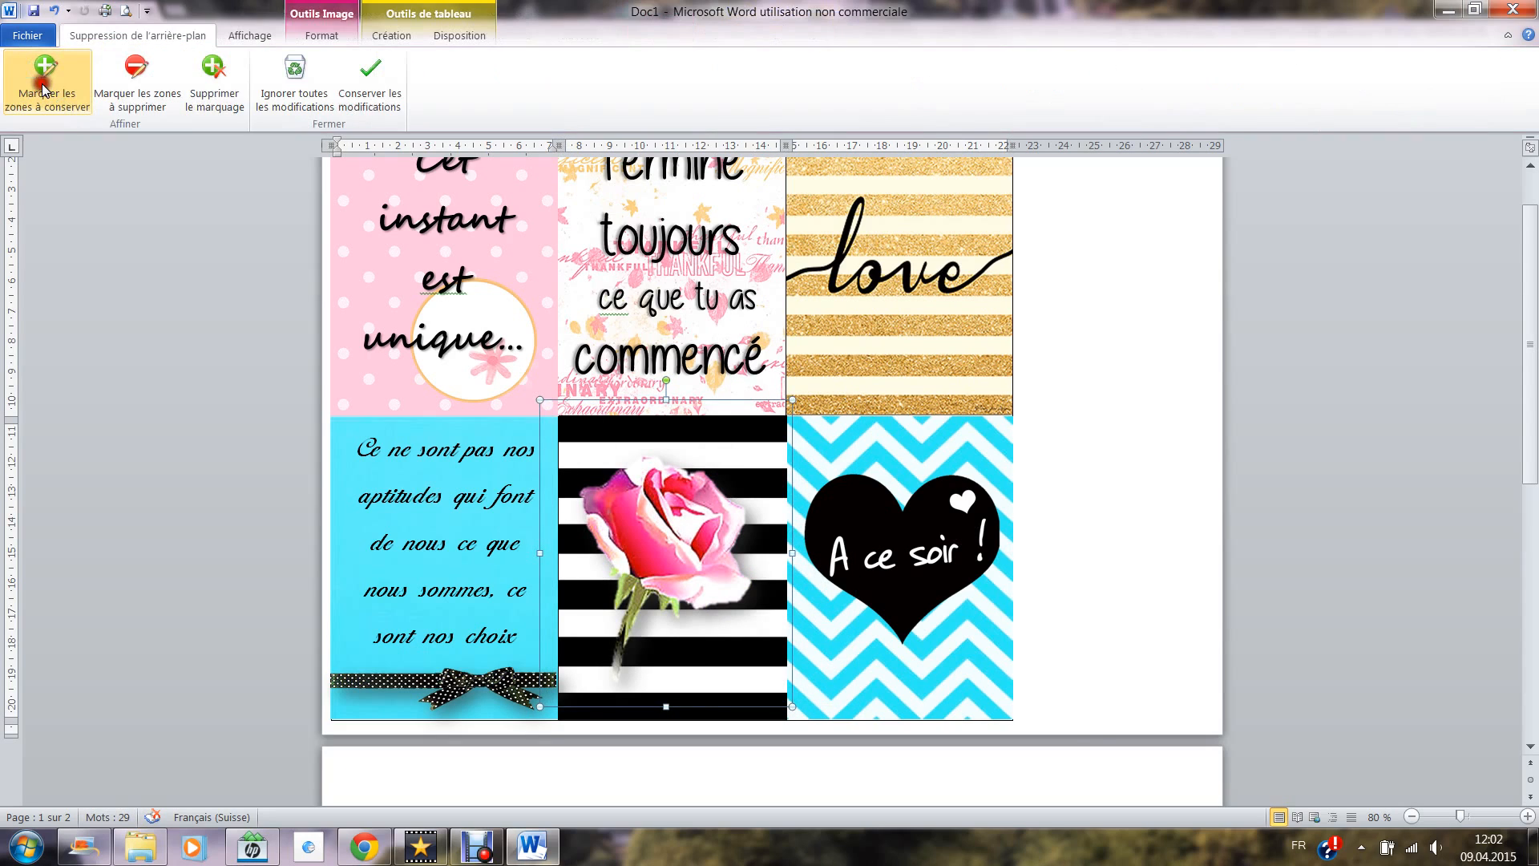
left_click(316, 93)
left_click(1142, 488)
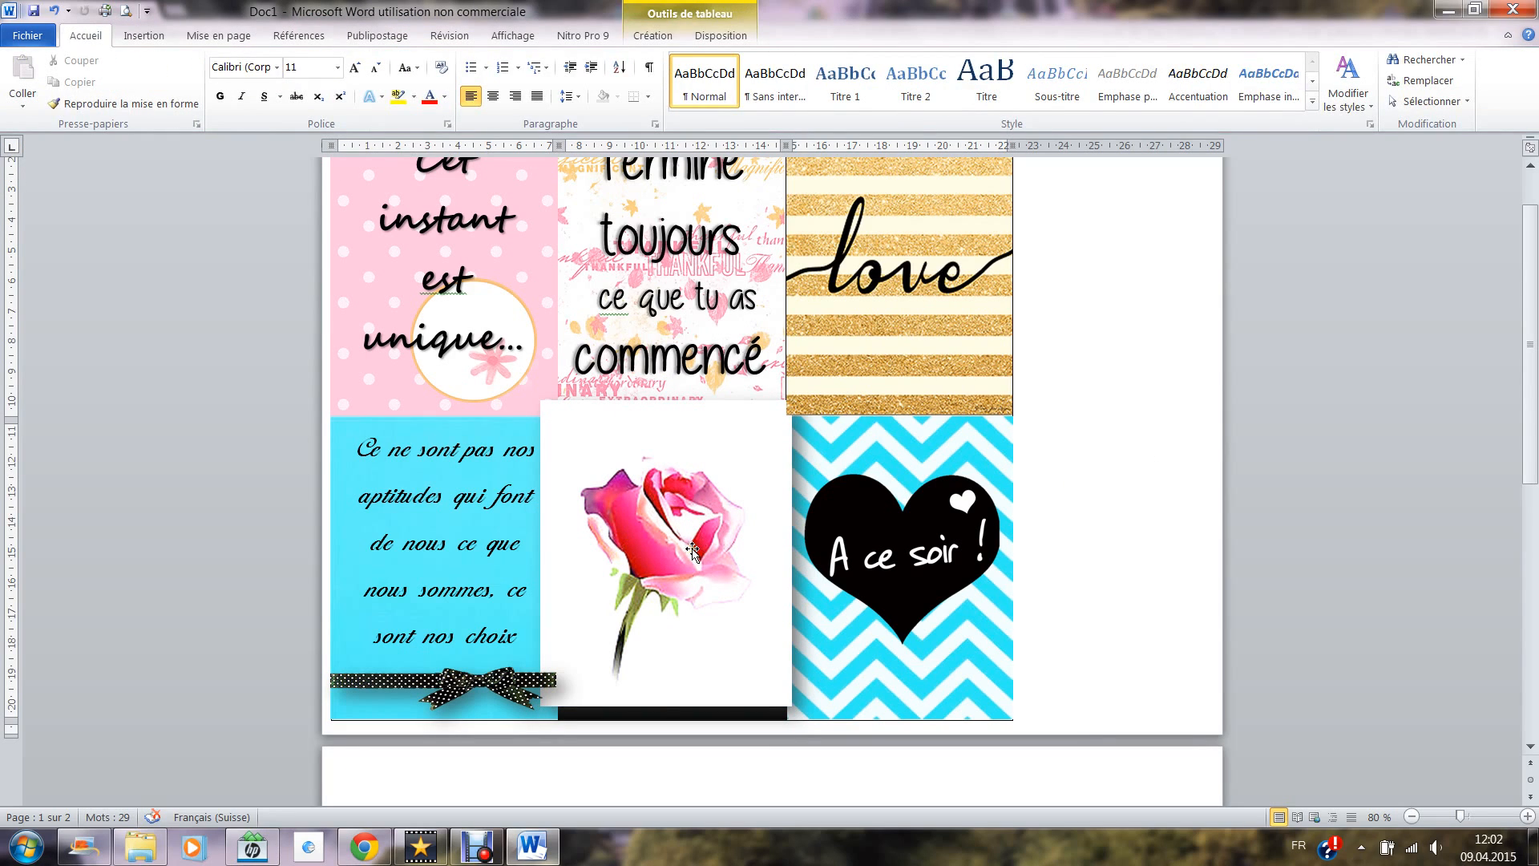
Remove the rose picture's background again, enlarging the kept region and marking the upper petals to keep, and reposition the rose on the striped card
left_click_drag(692, 551, 698, 545)
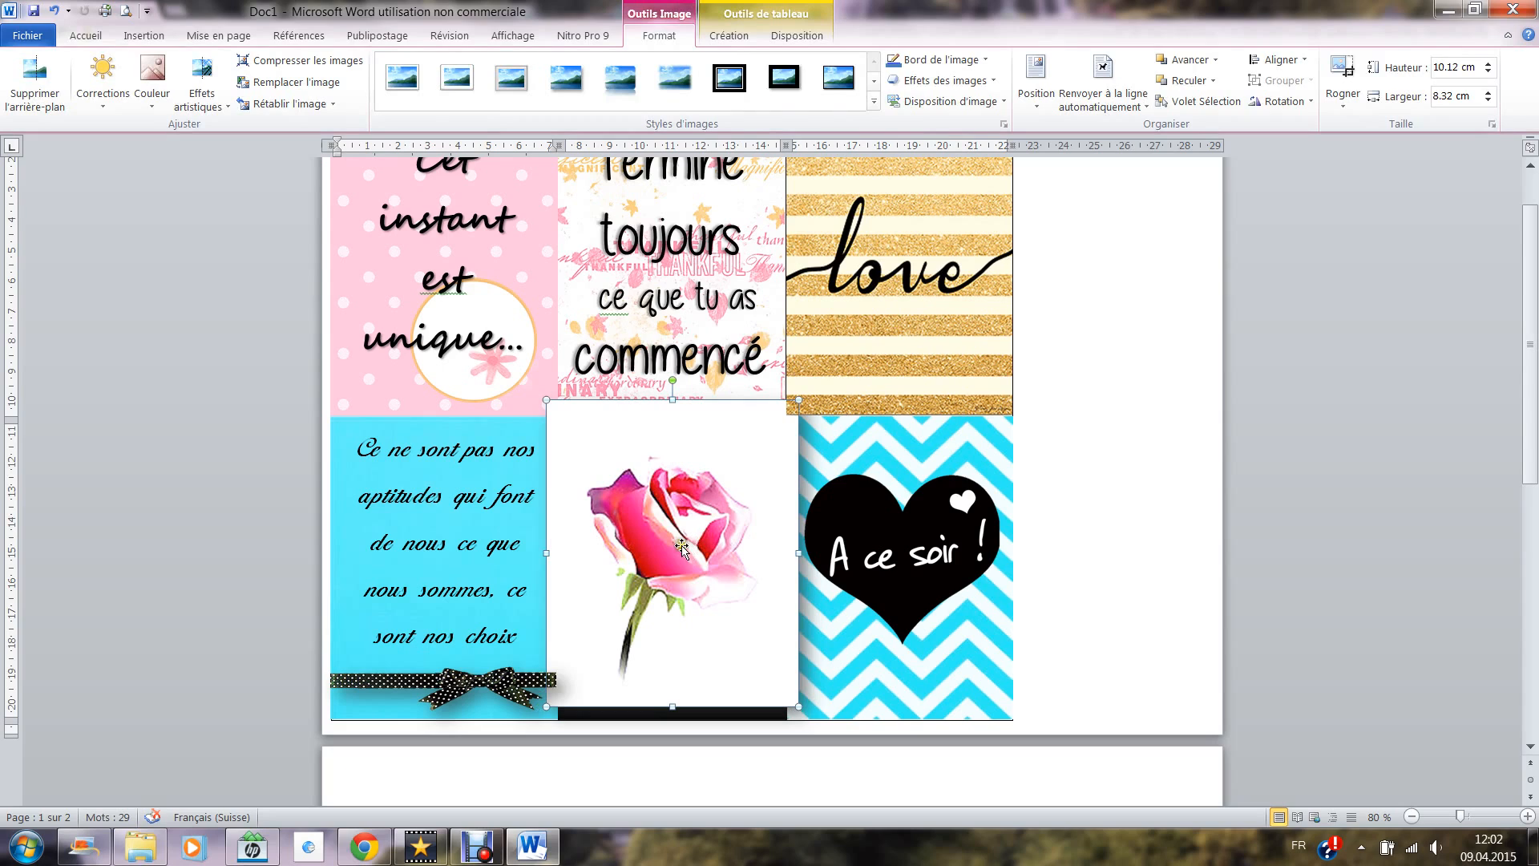
left_click(35, 77)
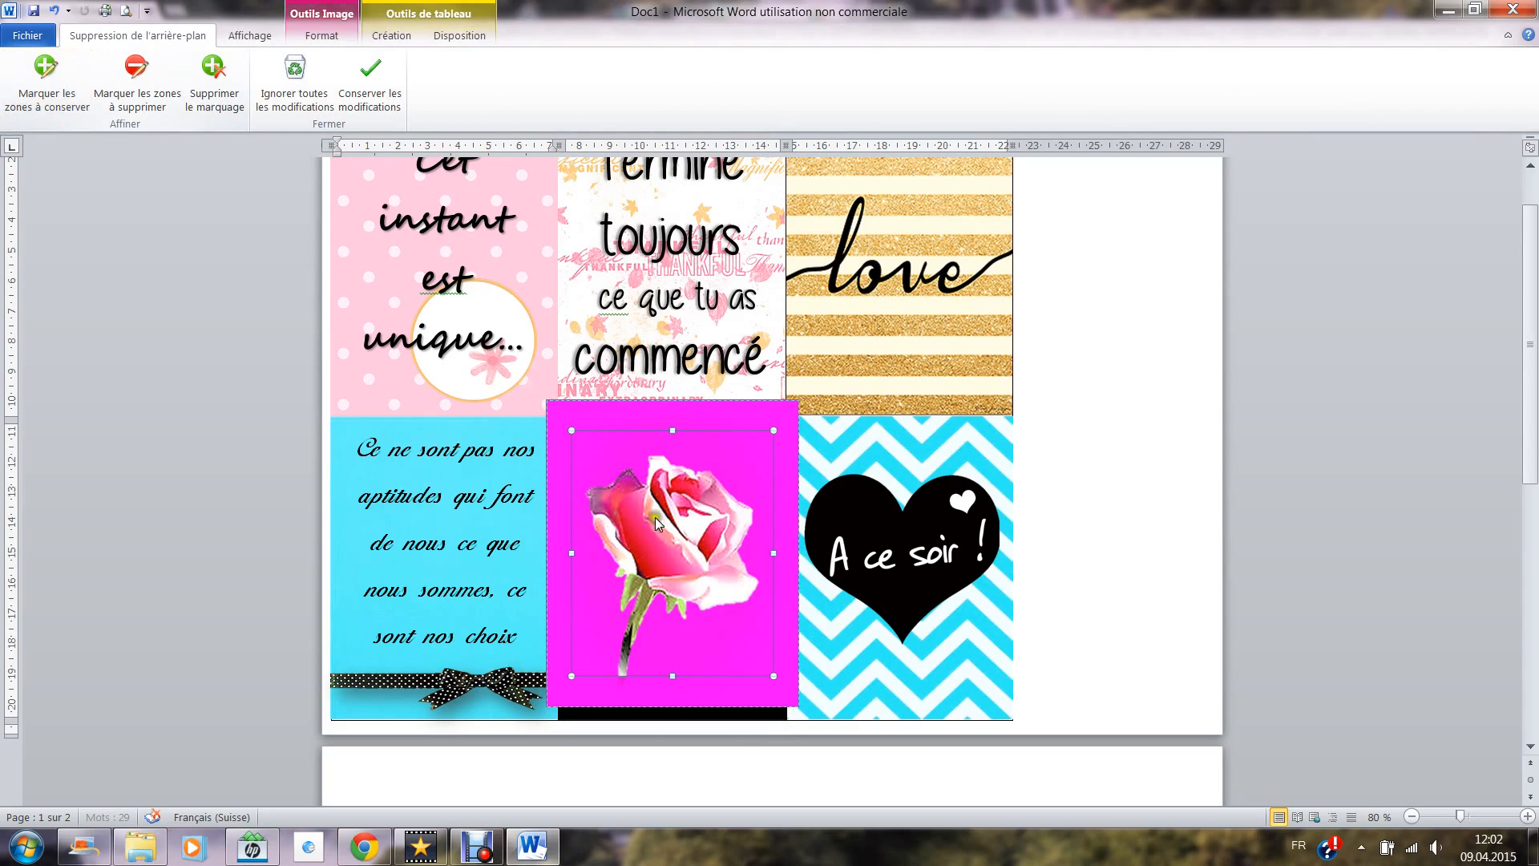
mouse_move(579, 677)
left_mouse_down()
mouse_move(594, 722)
mouse_move(571, 700)
left_mouse_up()
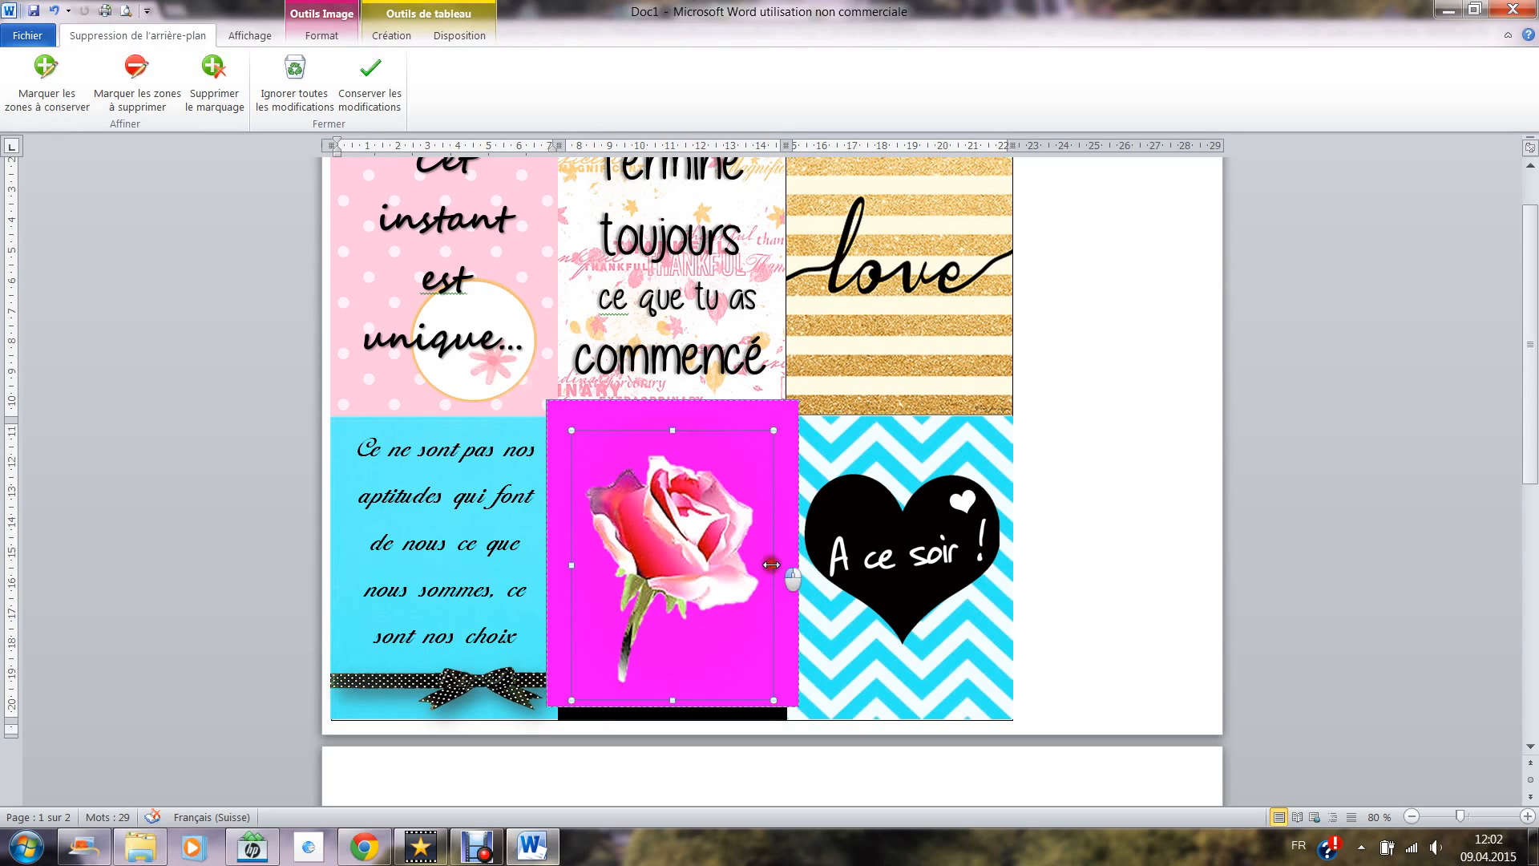
left_click_drag(773, 564, 775, 563)
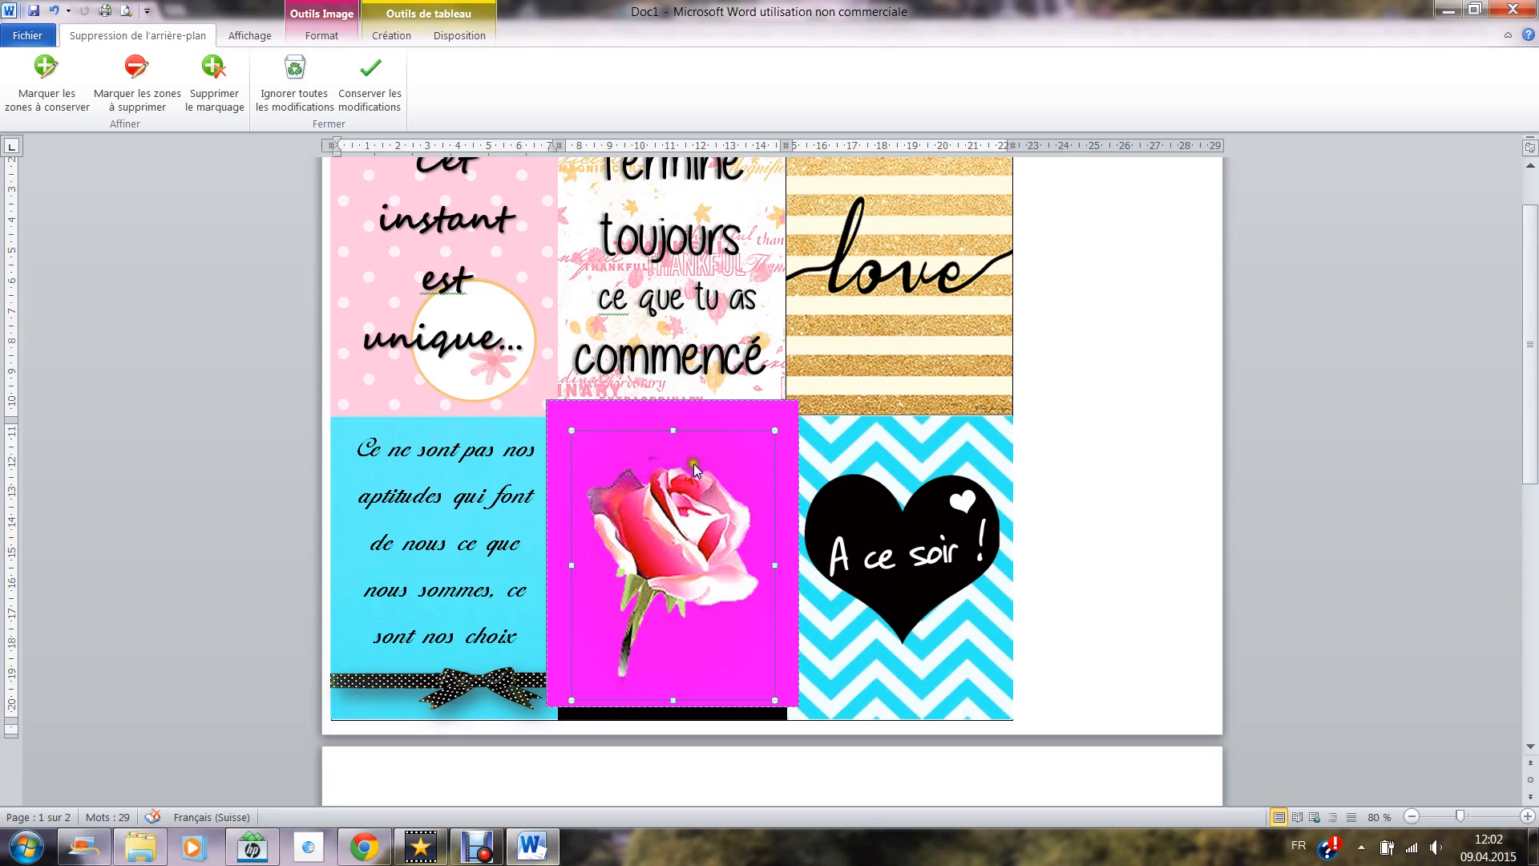
left_click(50, 103)
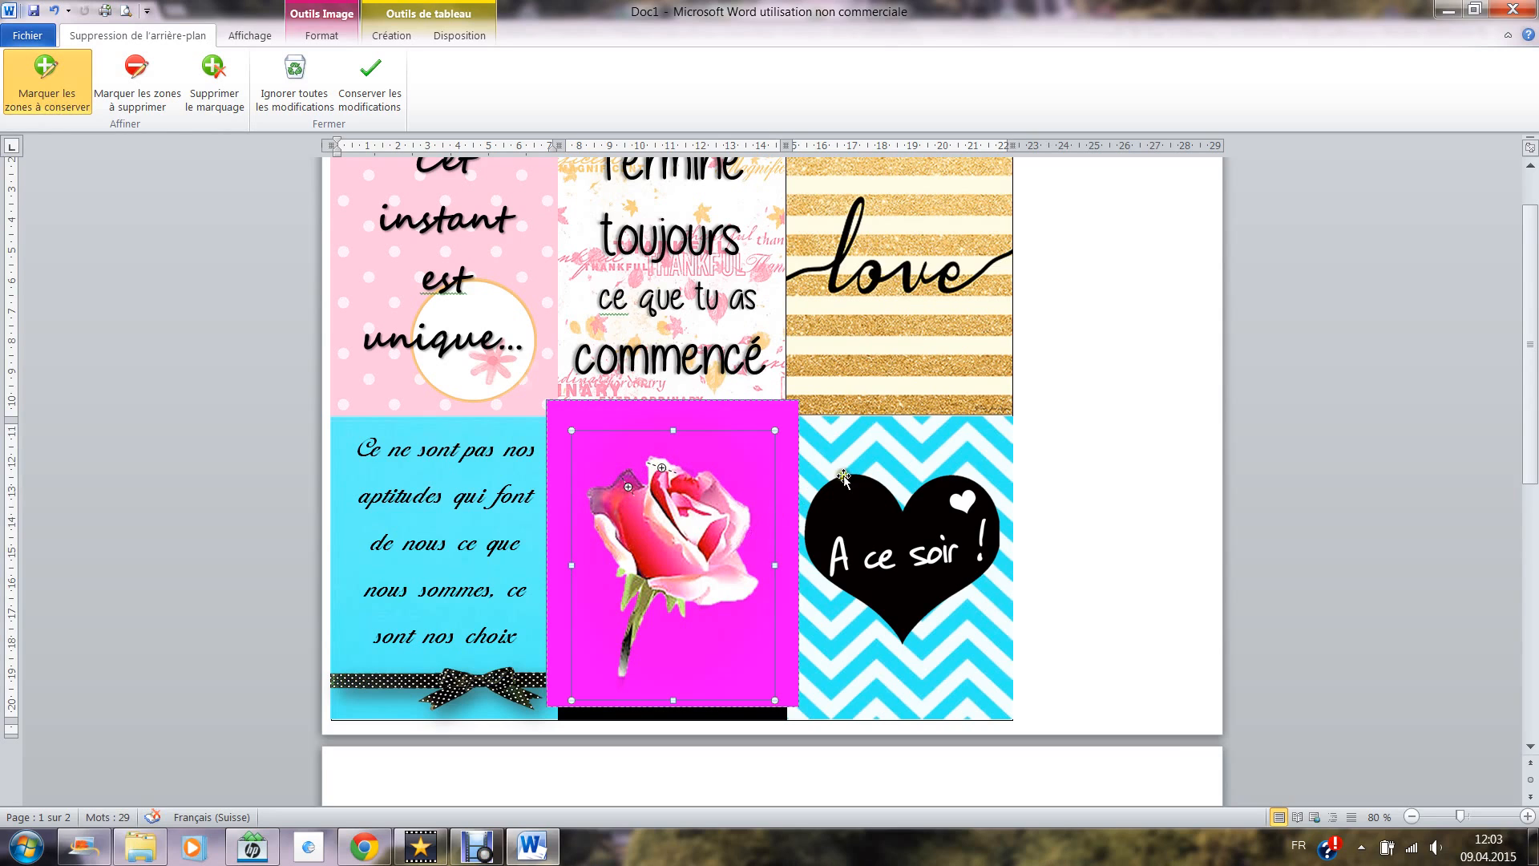
left_click(1080, 481)
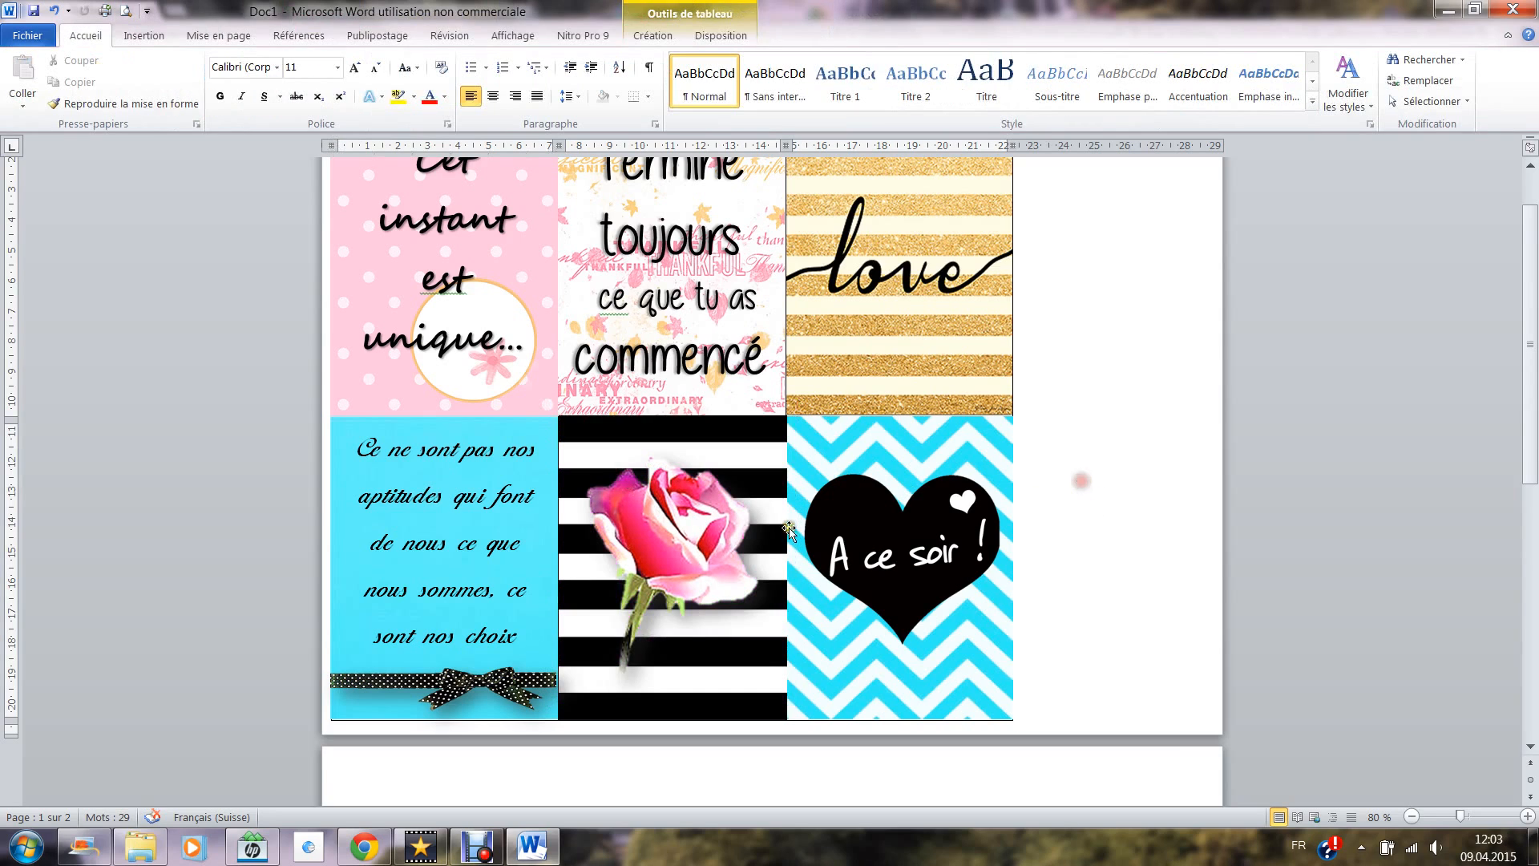
left_click(674, 541)
left_click(1089, 449)
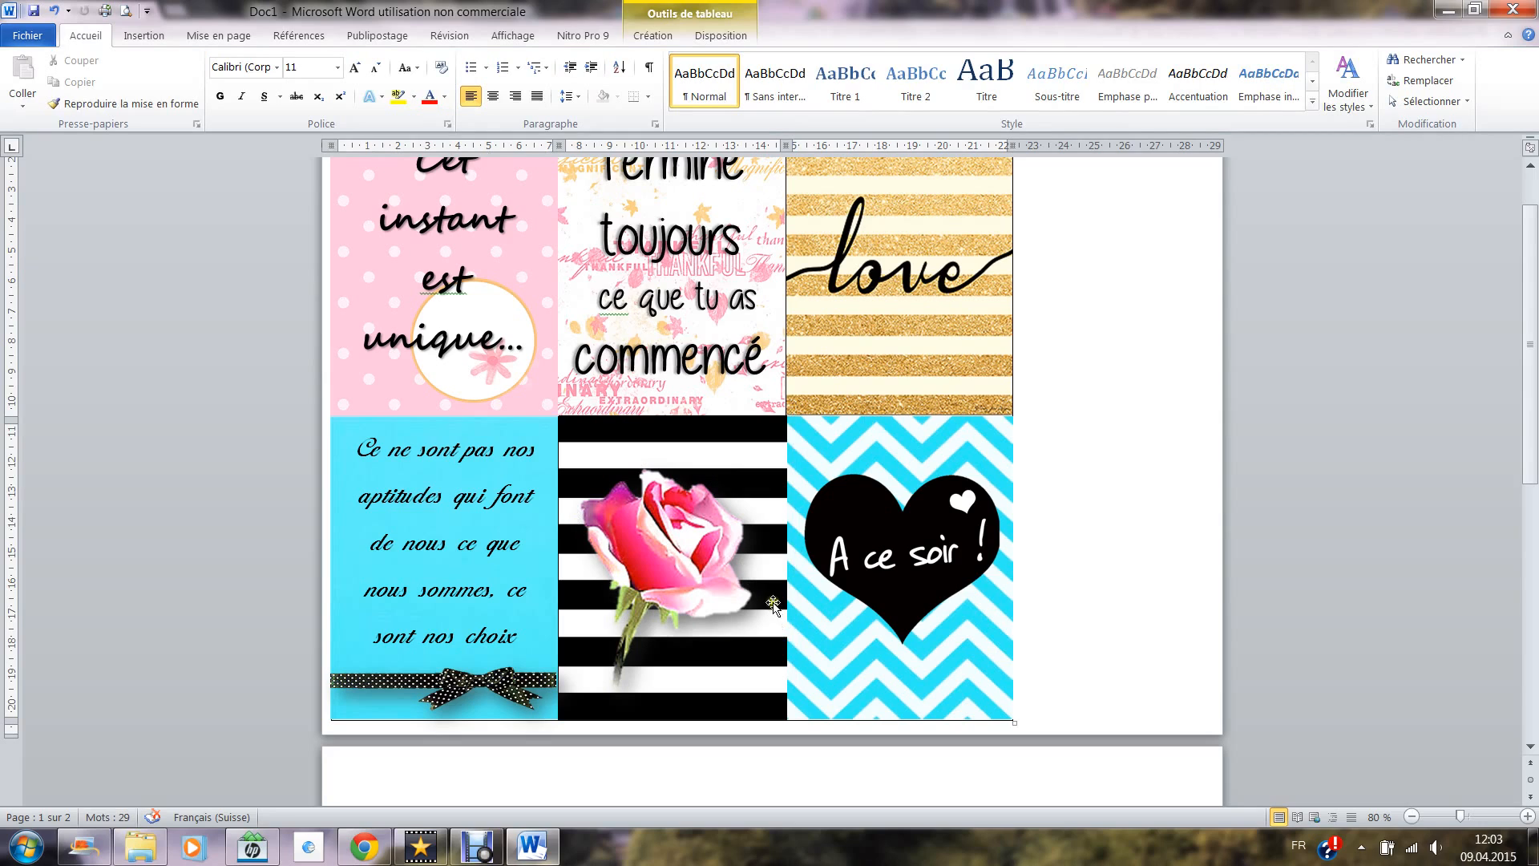
Open the file management view of the card document
scroll(709, 549, "up", 2)
scroll(651, 535, "down", 1)
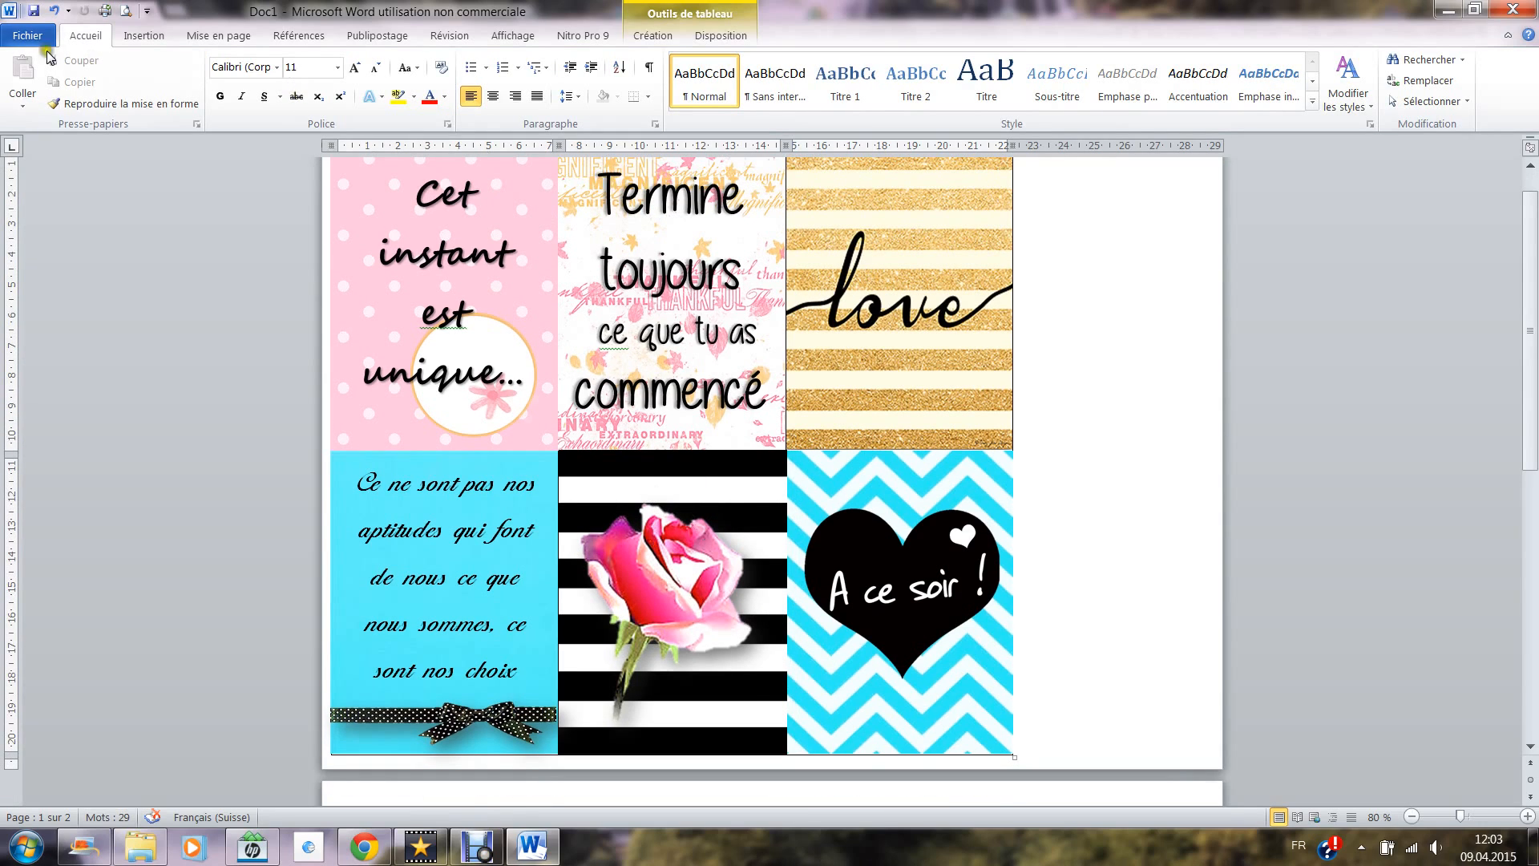
left_click(26, 35)
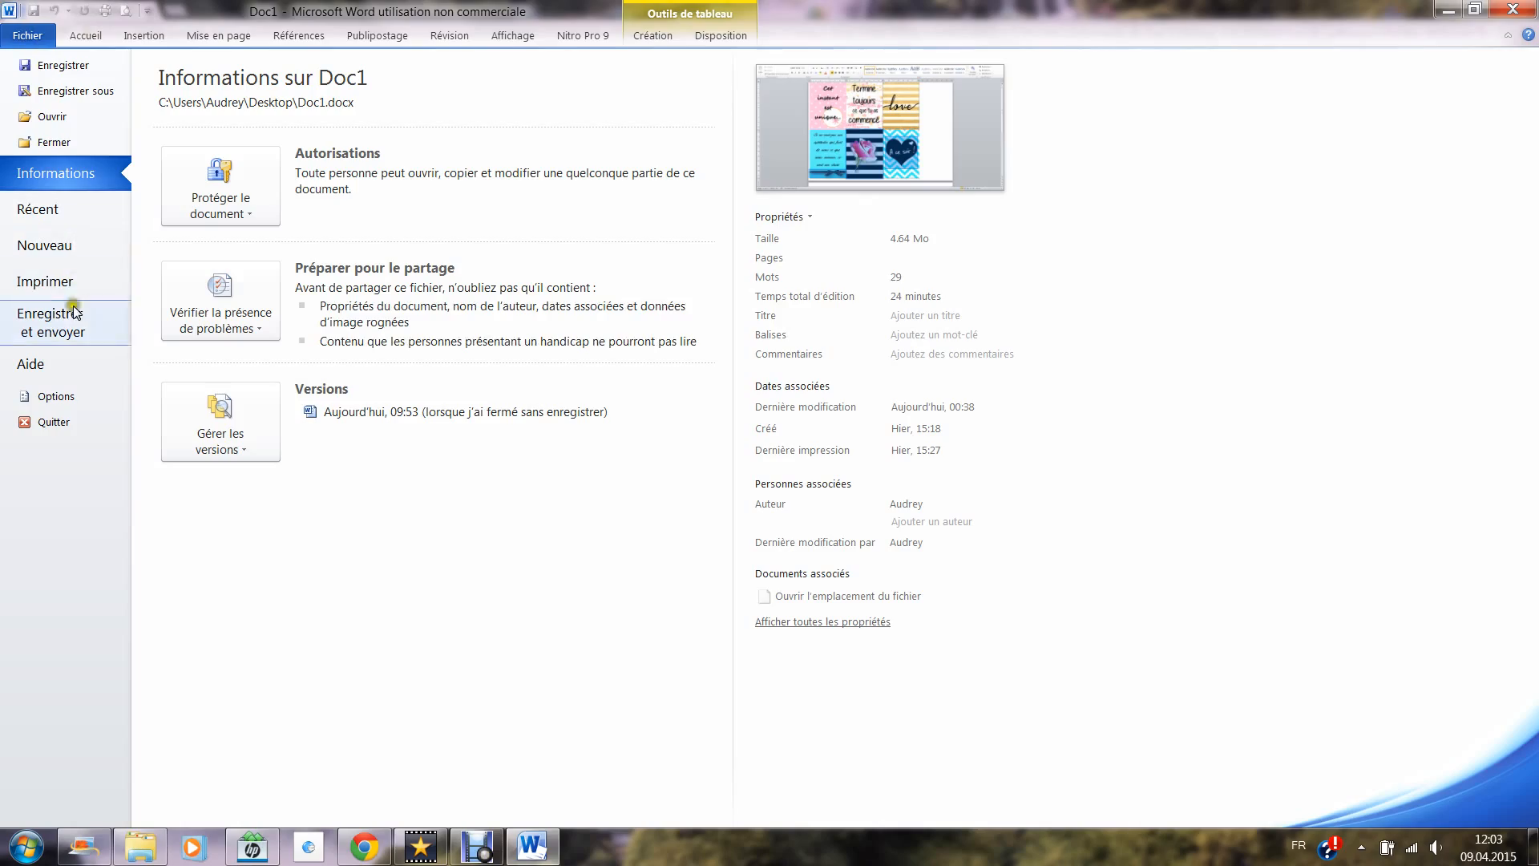